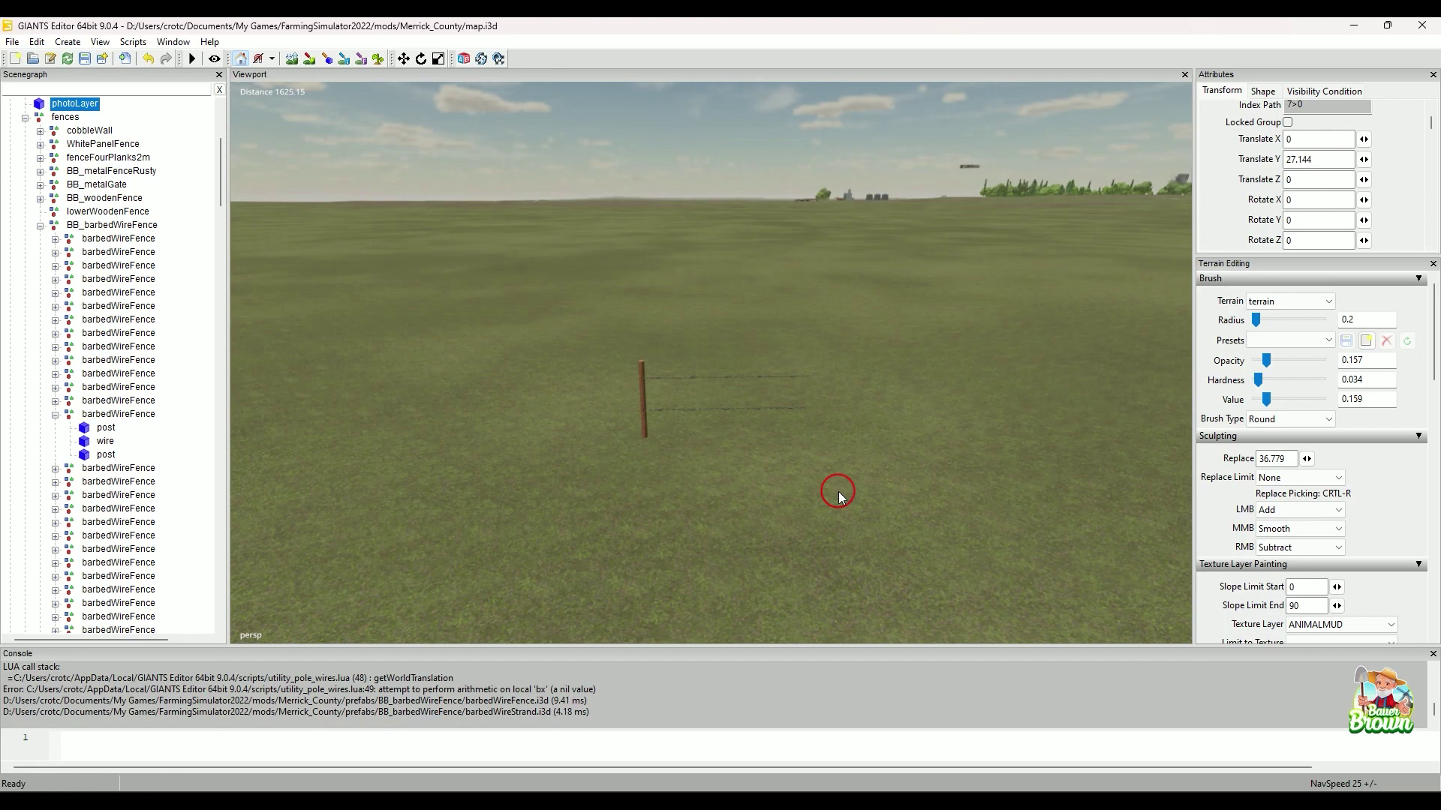
Examine the barbed wire fence's post and two wire strands up close from several angles
right_click(839, 493)
key(alt)
alt+right_drag(718, 461, 710, 493)
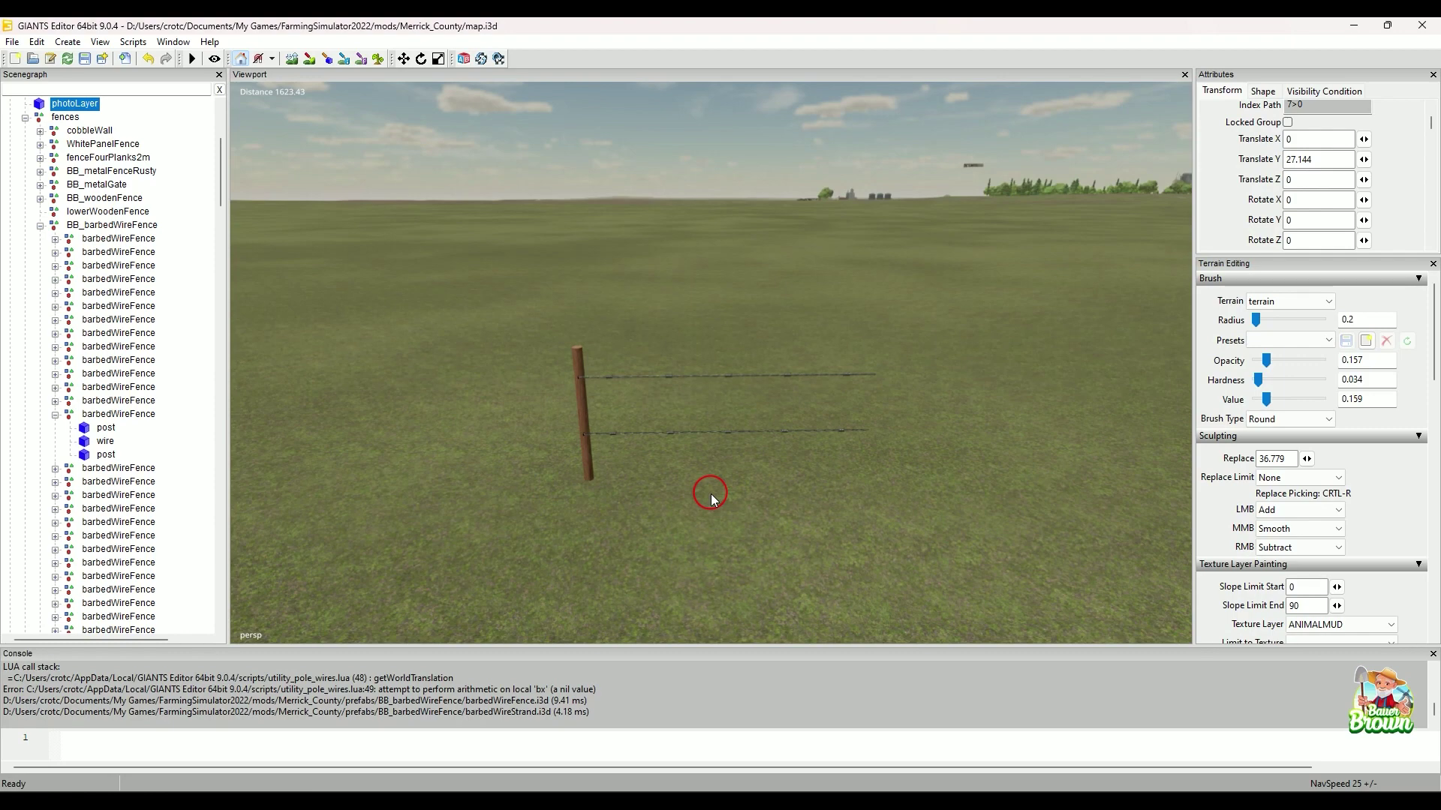
alt+middle_drag(721, 507, 710, 520)
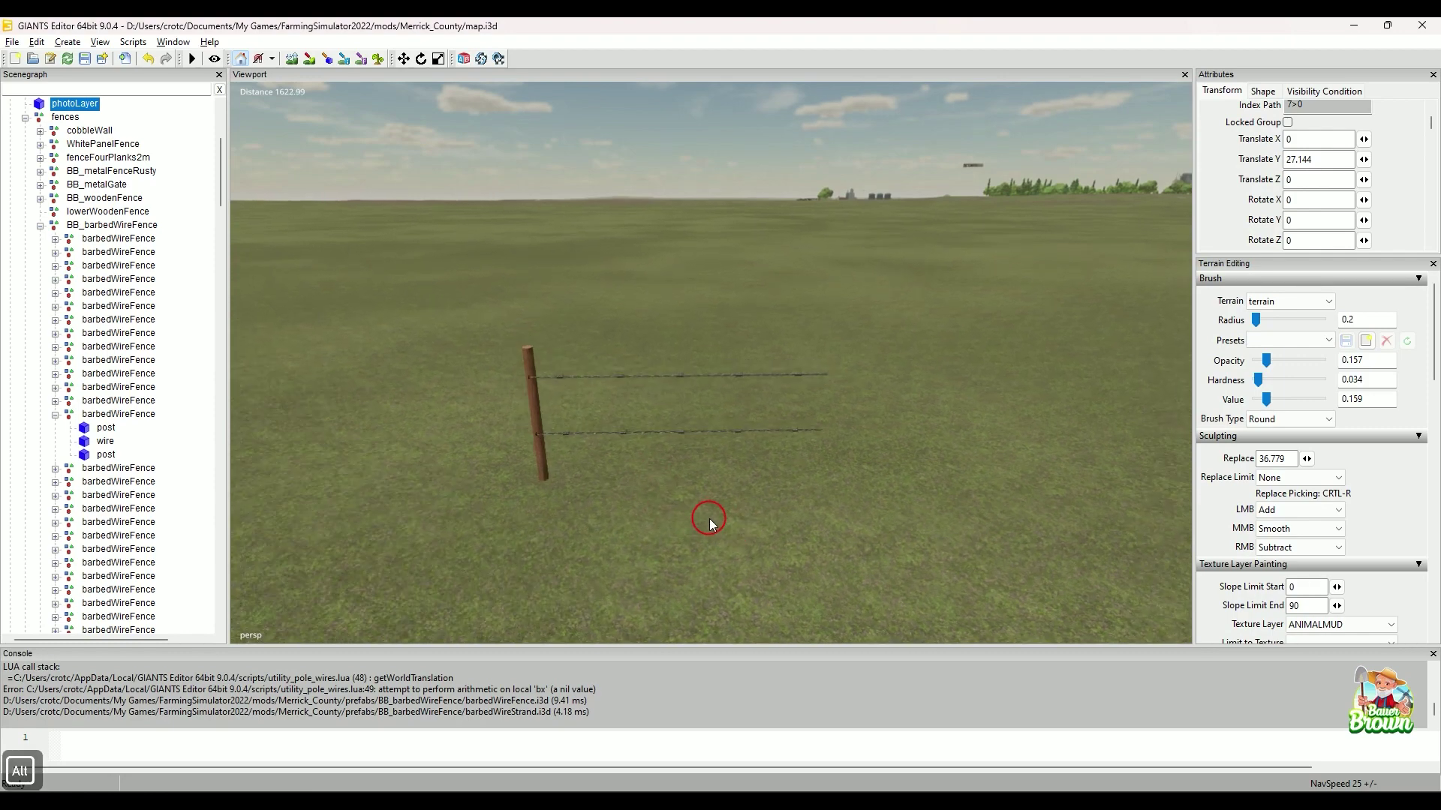
alt+right_drag(710, 520, 713, 510)
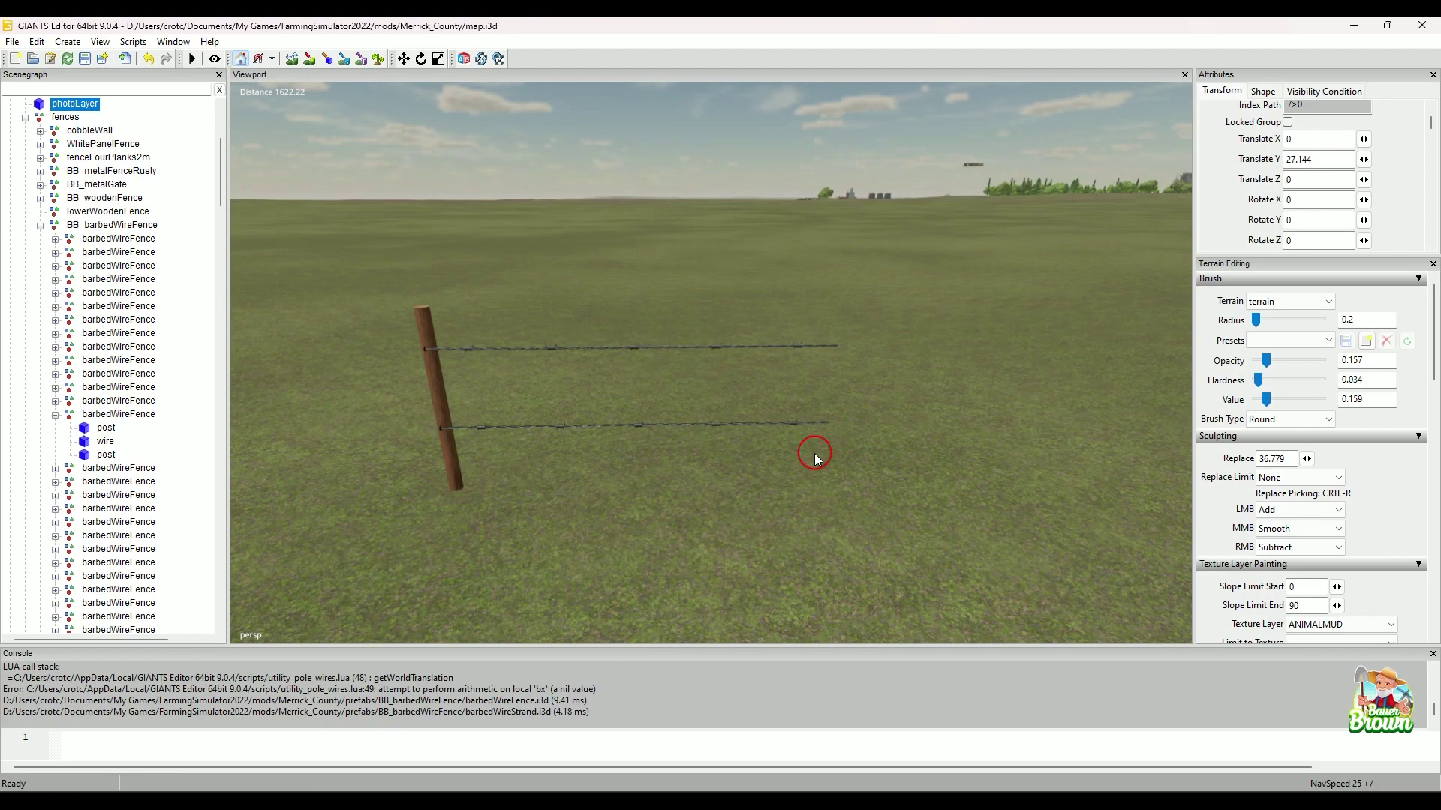
alt+middle_drag(810, 454, 772, 475)
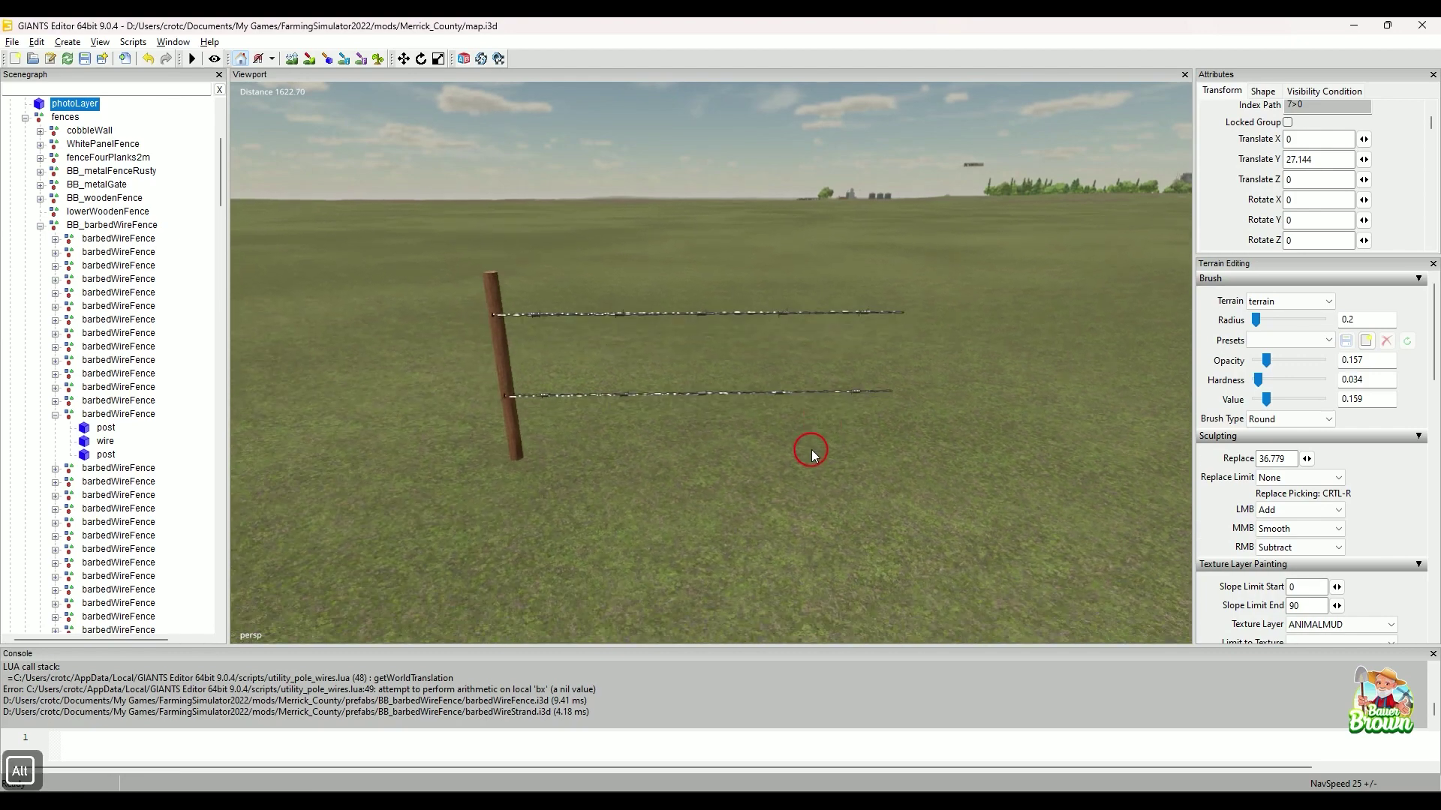
alt+drag(772, 476, 759, 469)
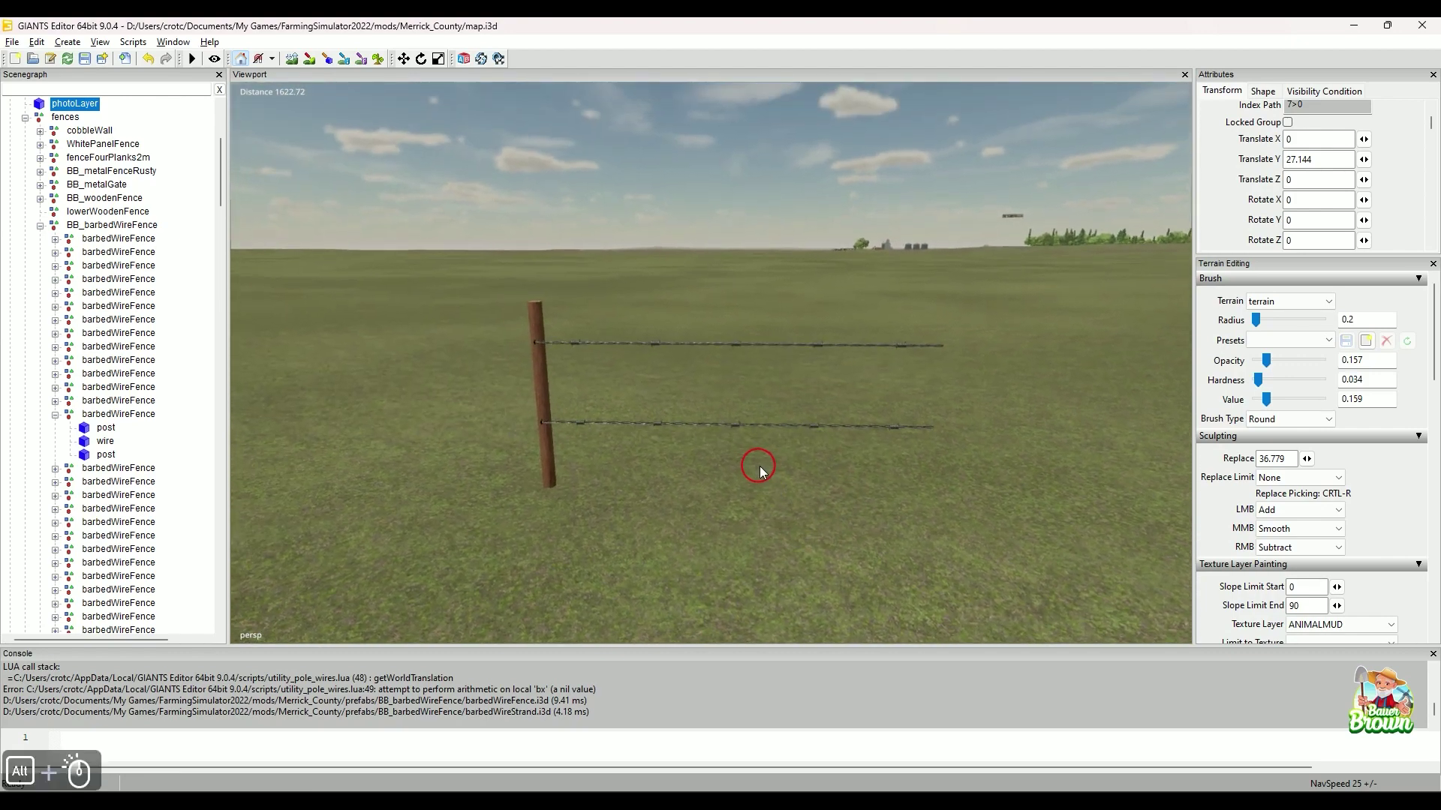
alt+middle_drag(760, 469, 763, 471)
alt+right_drag(762, 471, 765, 461)
alt+drag(765, 461, 794, 462)
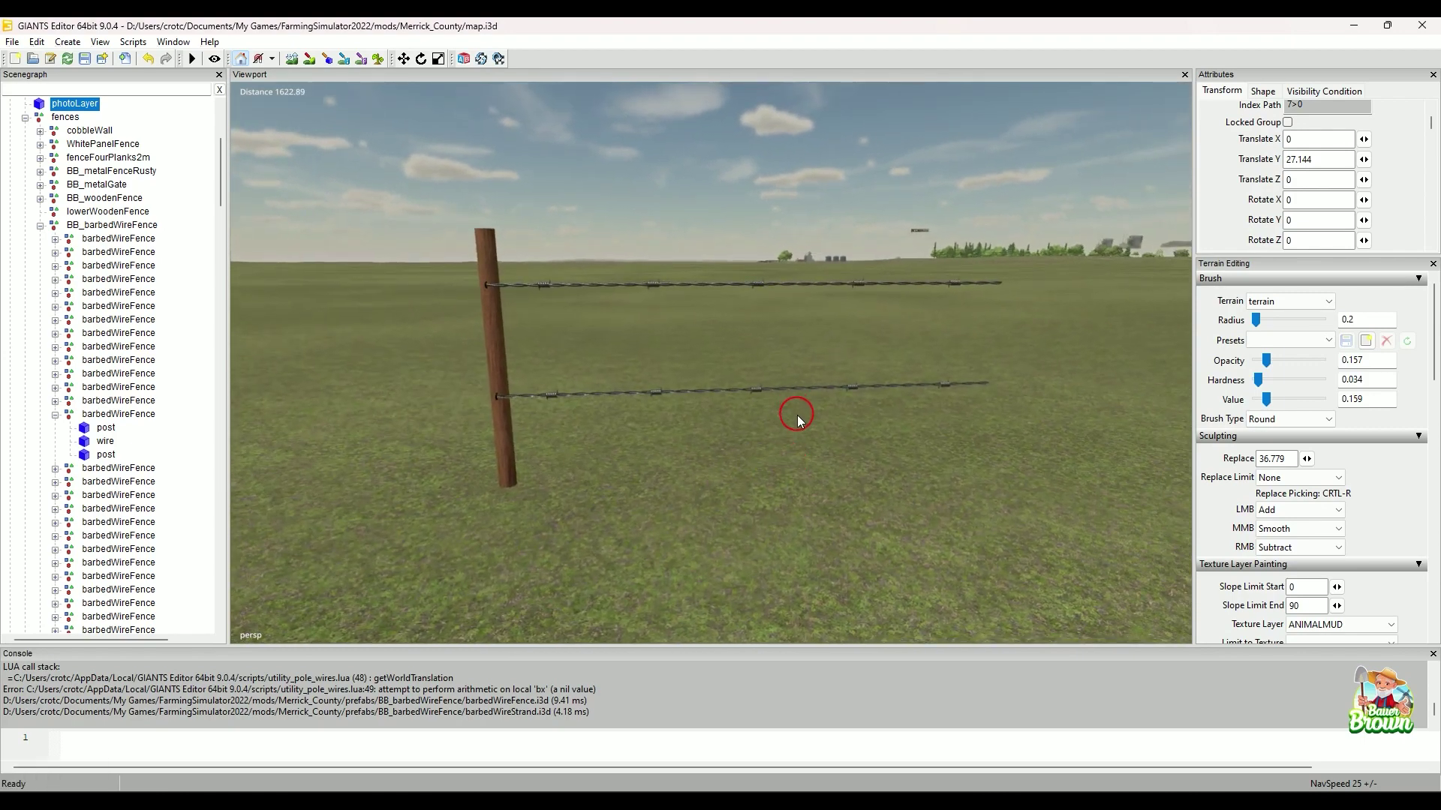
alt+drag(800, 421, 748, 424)
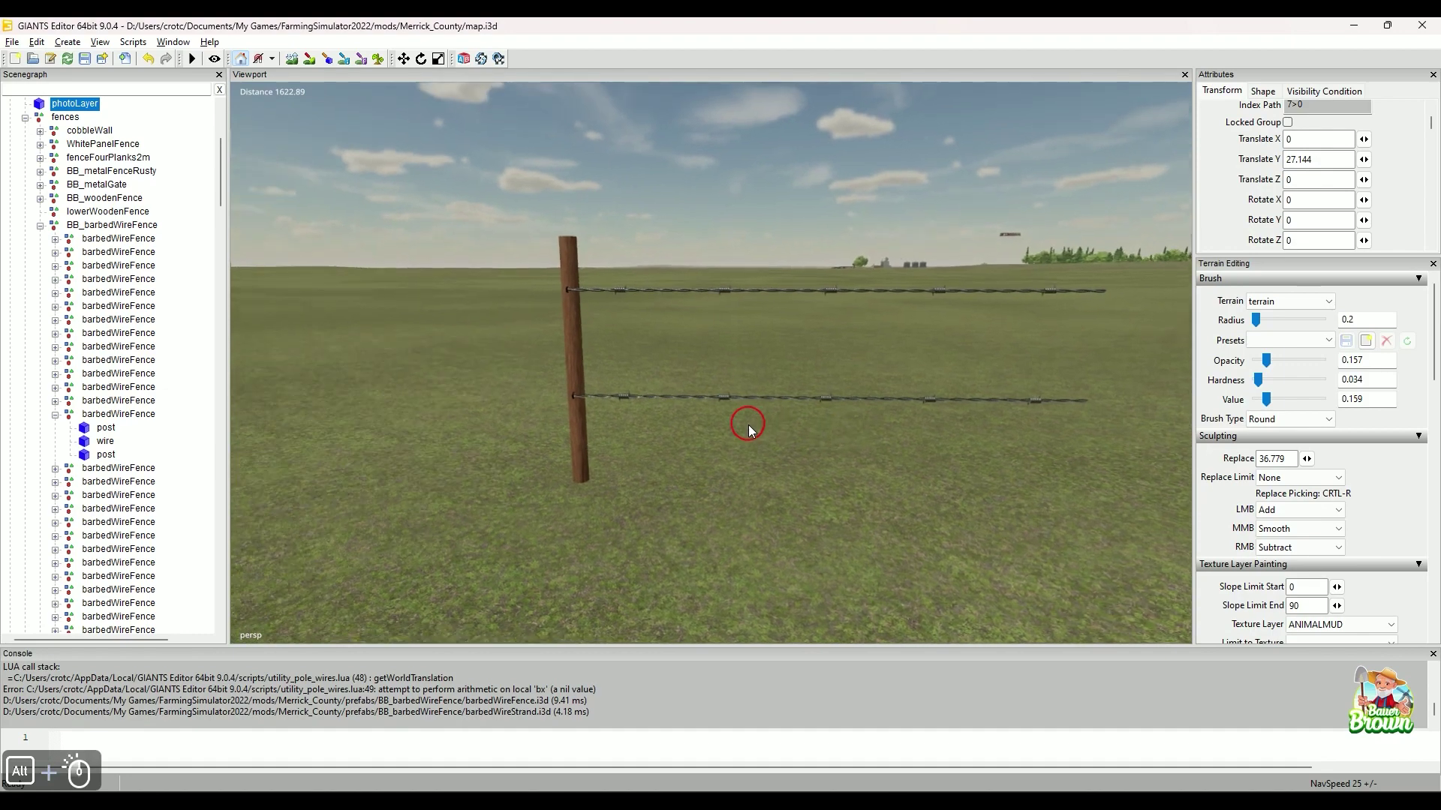
right_click(728, 448)
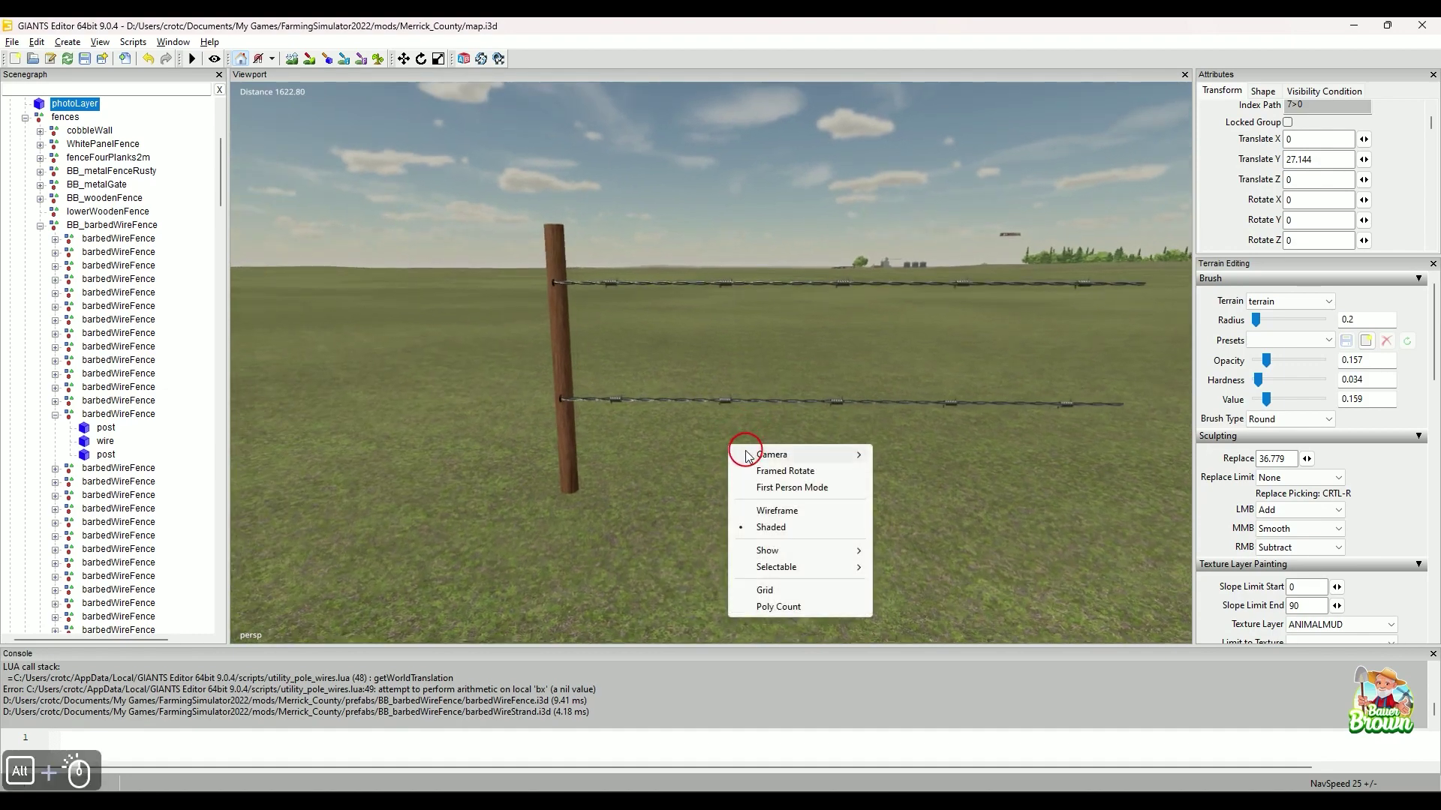
mouse_move(747, 454)
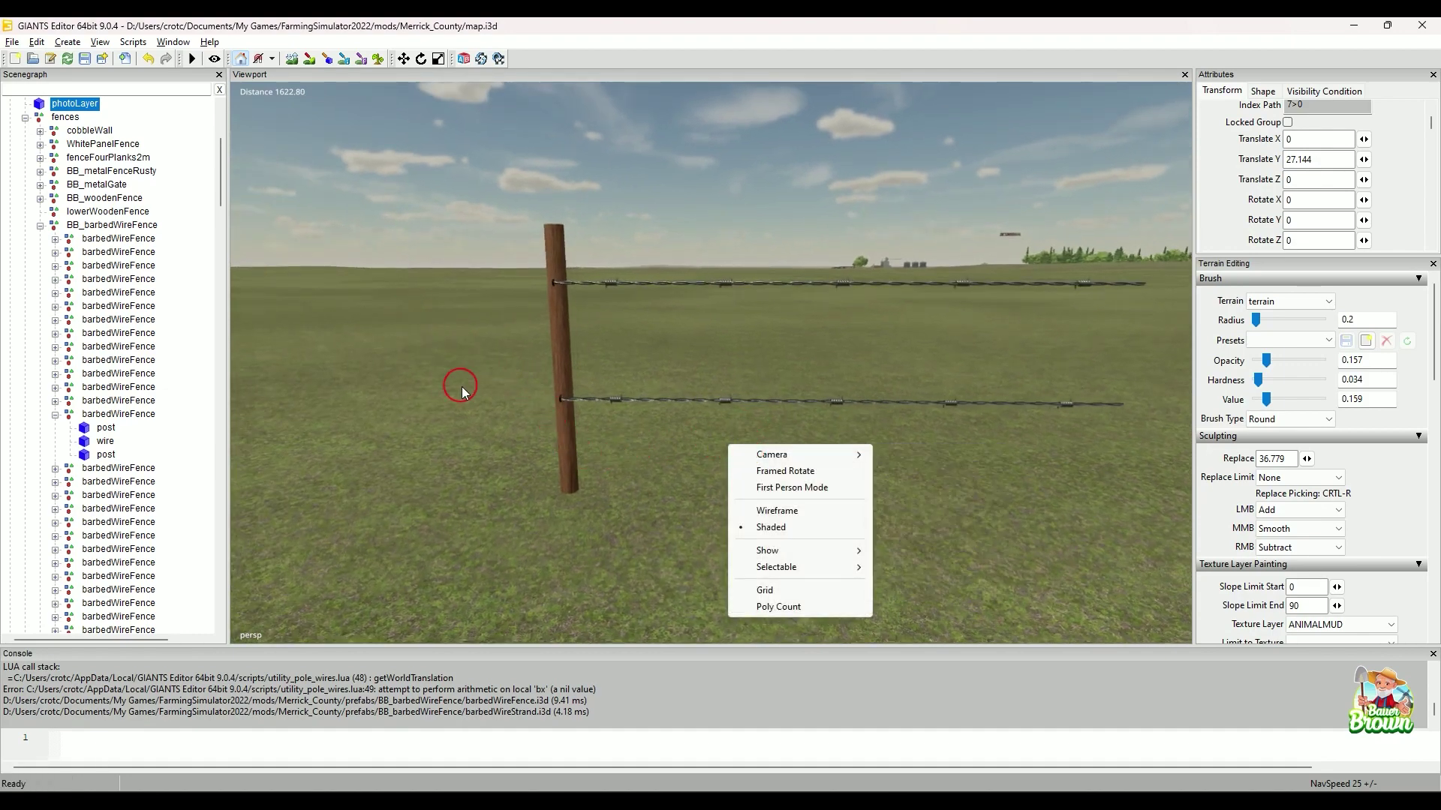
alt+drag(412, 395, 452, 429)
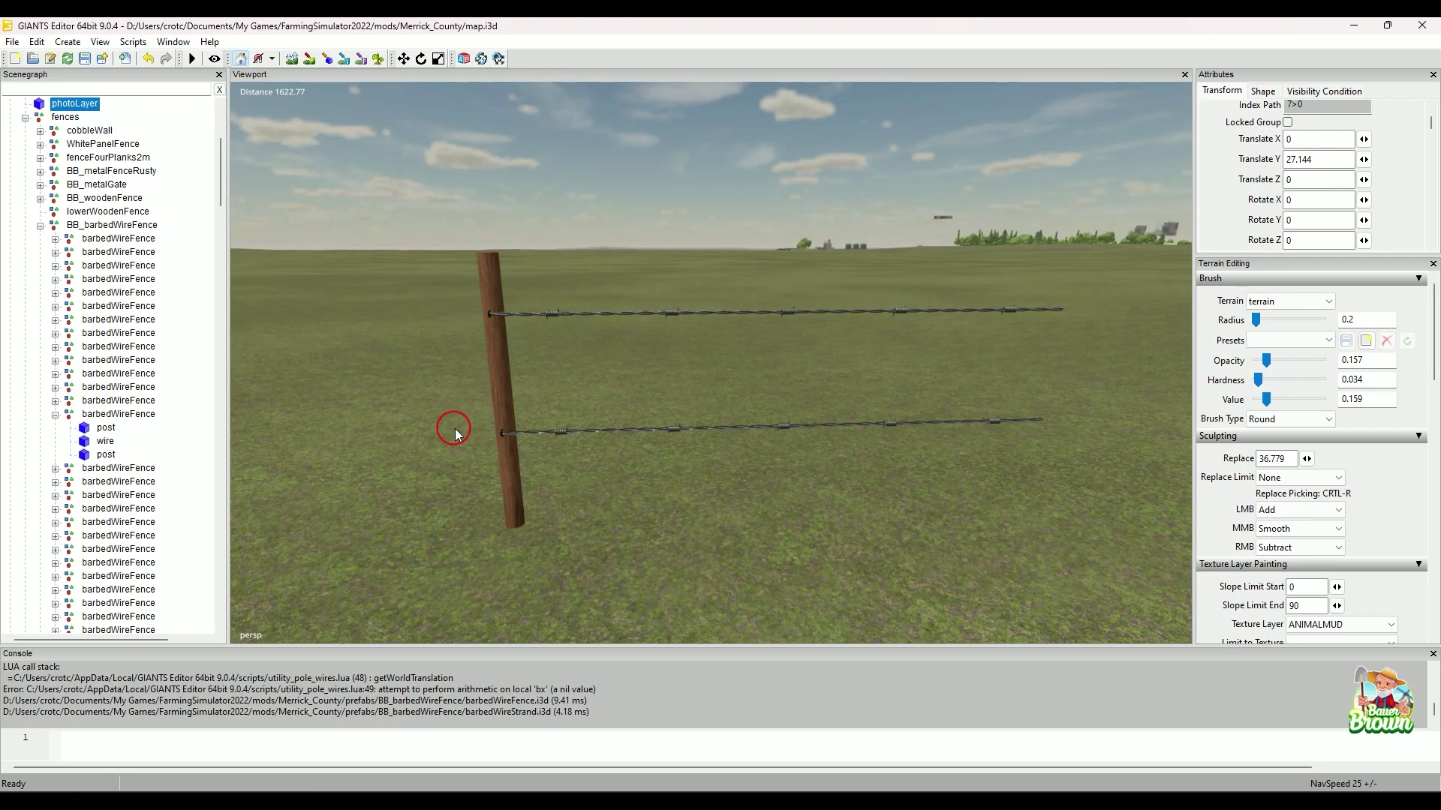
key(Right)
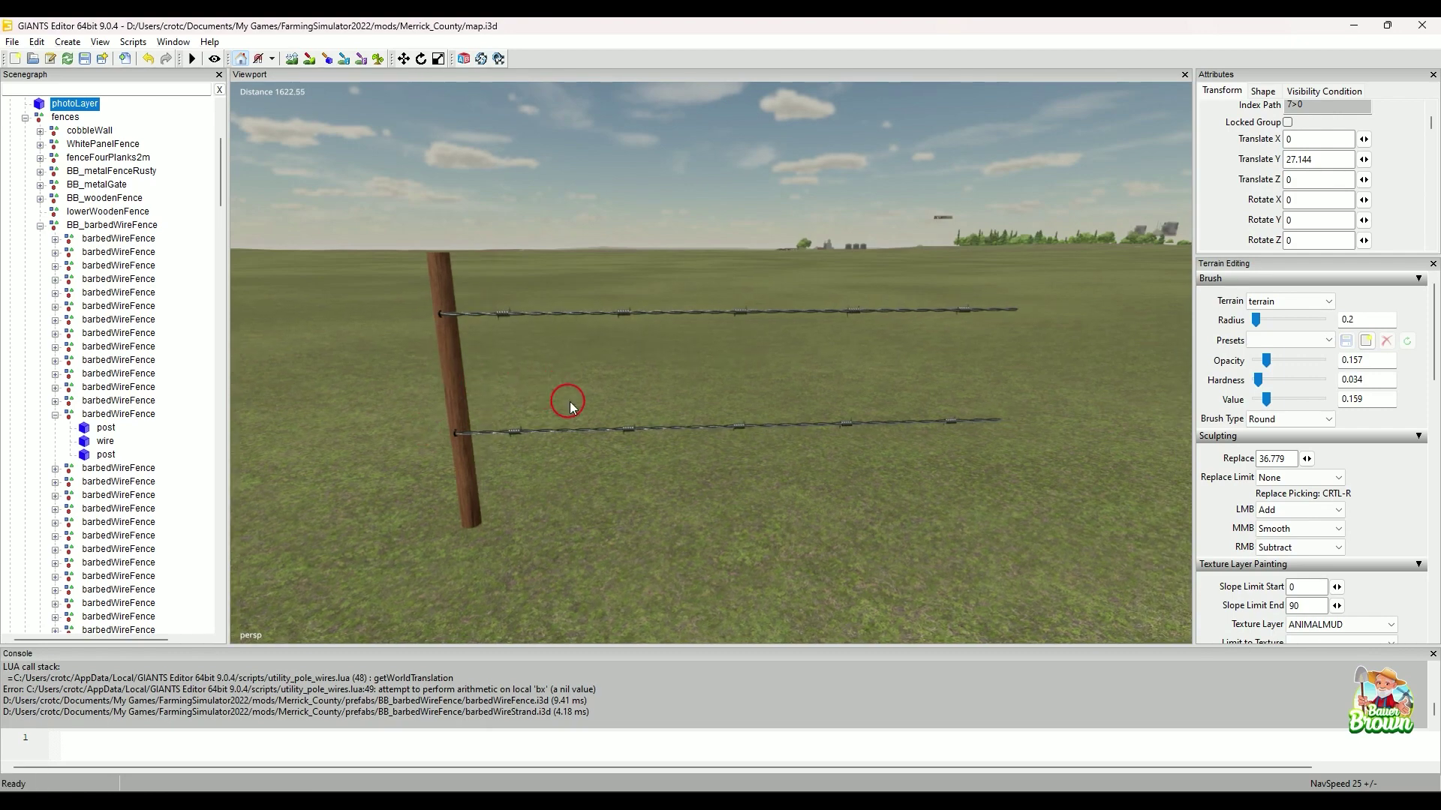
click(685, 419)
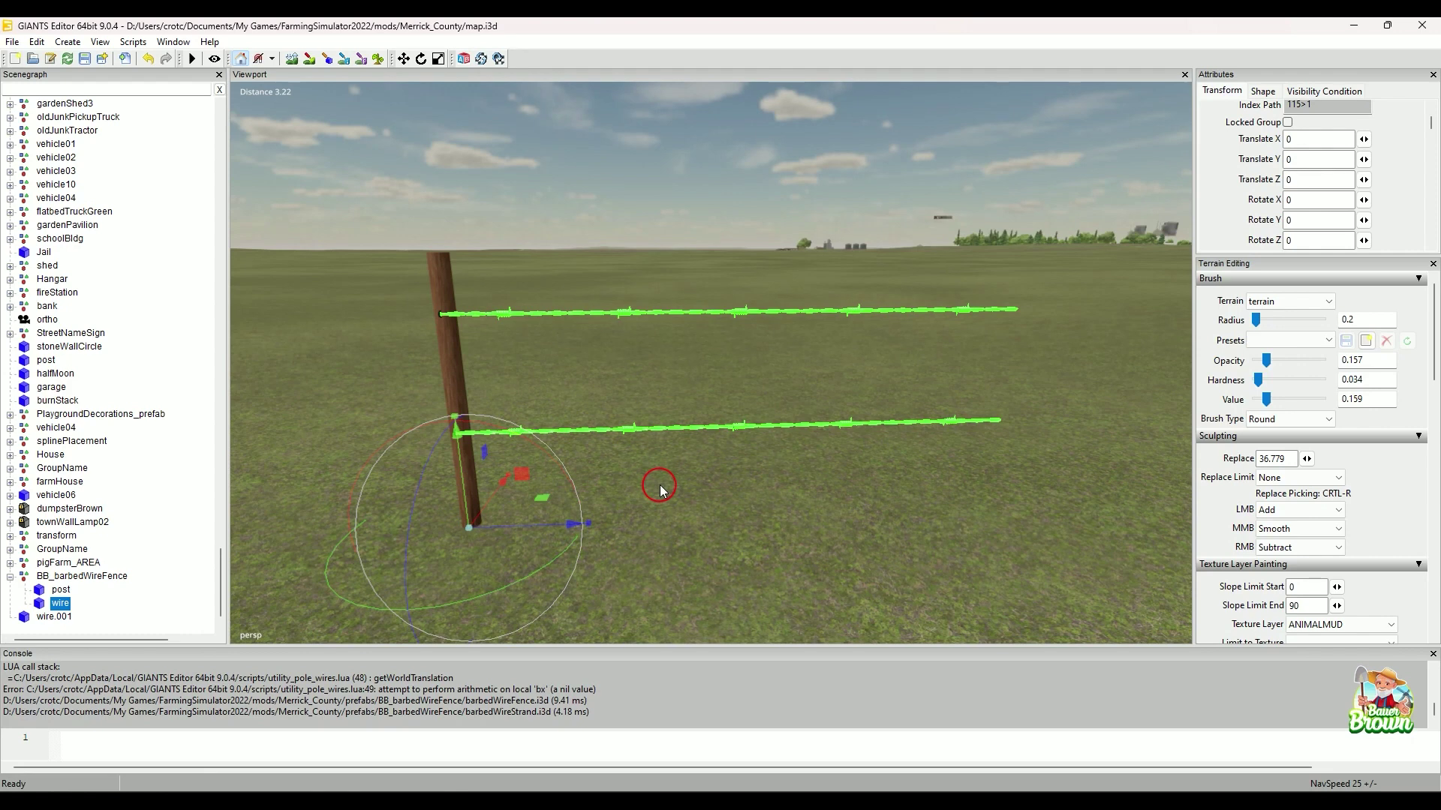
click(663, 280)
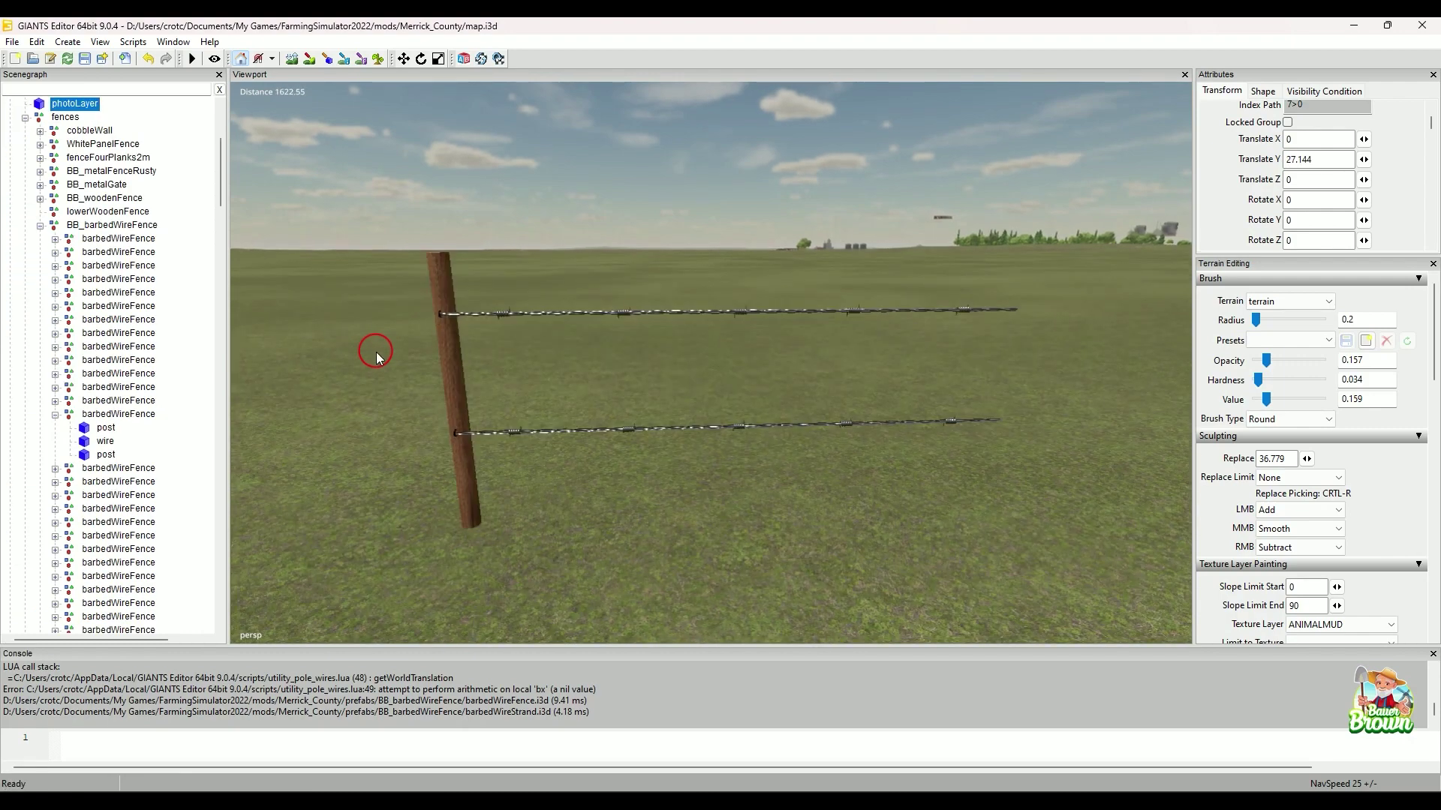
Place the wire.001 strand on the ground in front of the fence and raise it to a Translate Y of about 41.462
drag(218, 184, 219, 600)
click(72, 616)
click(55, 590)
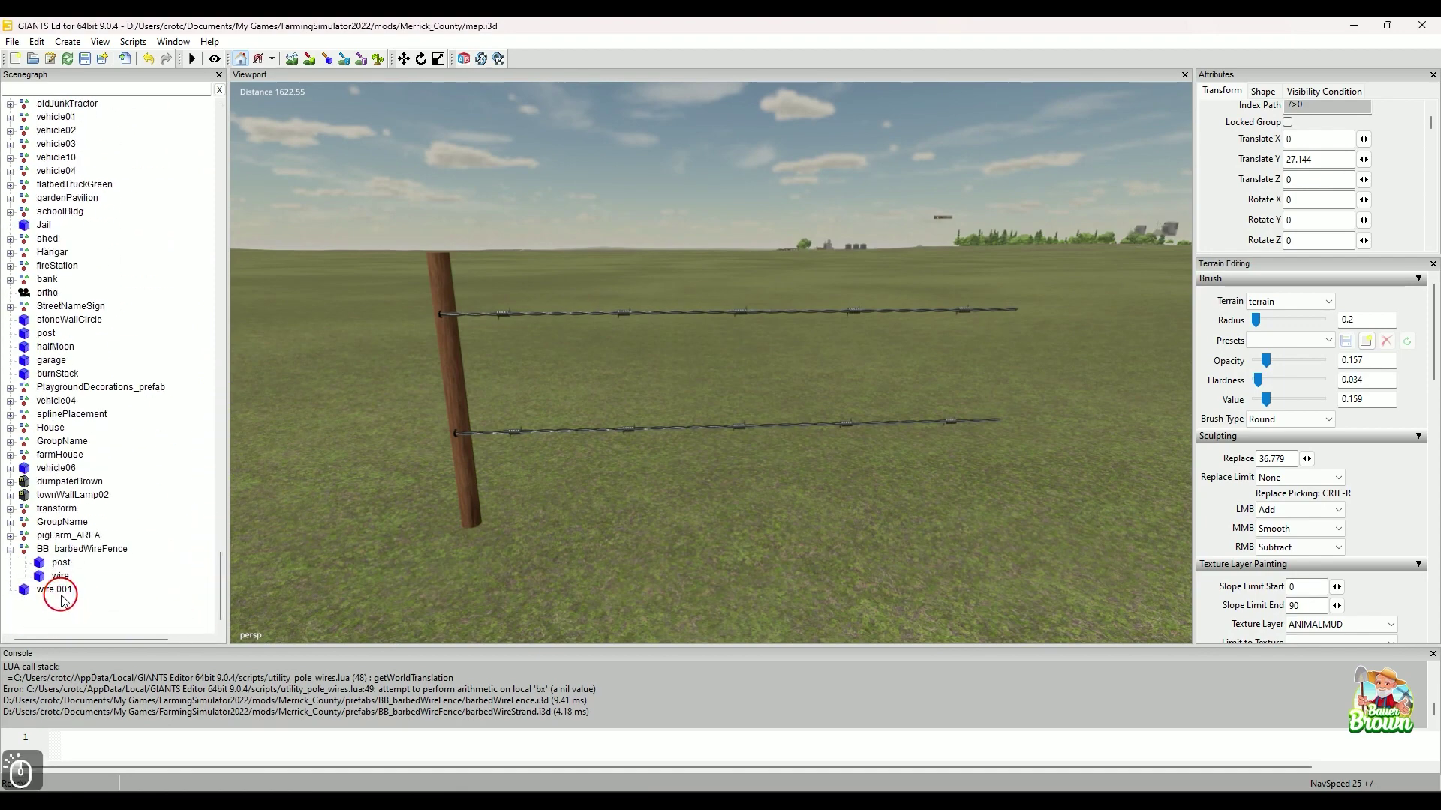
click(660, 497)
scroll(698, 506, down, 5)
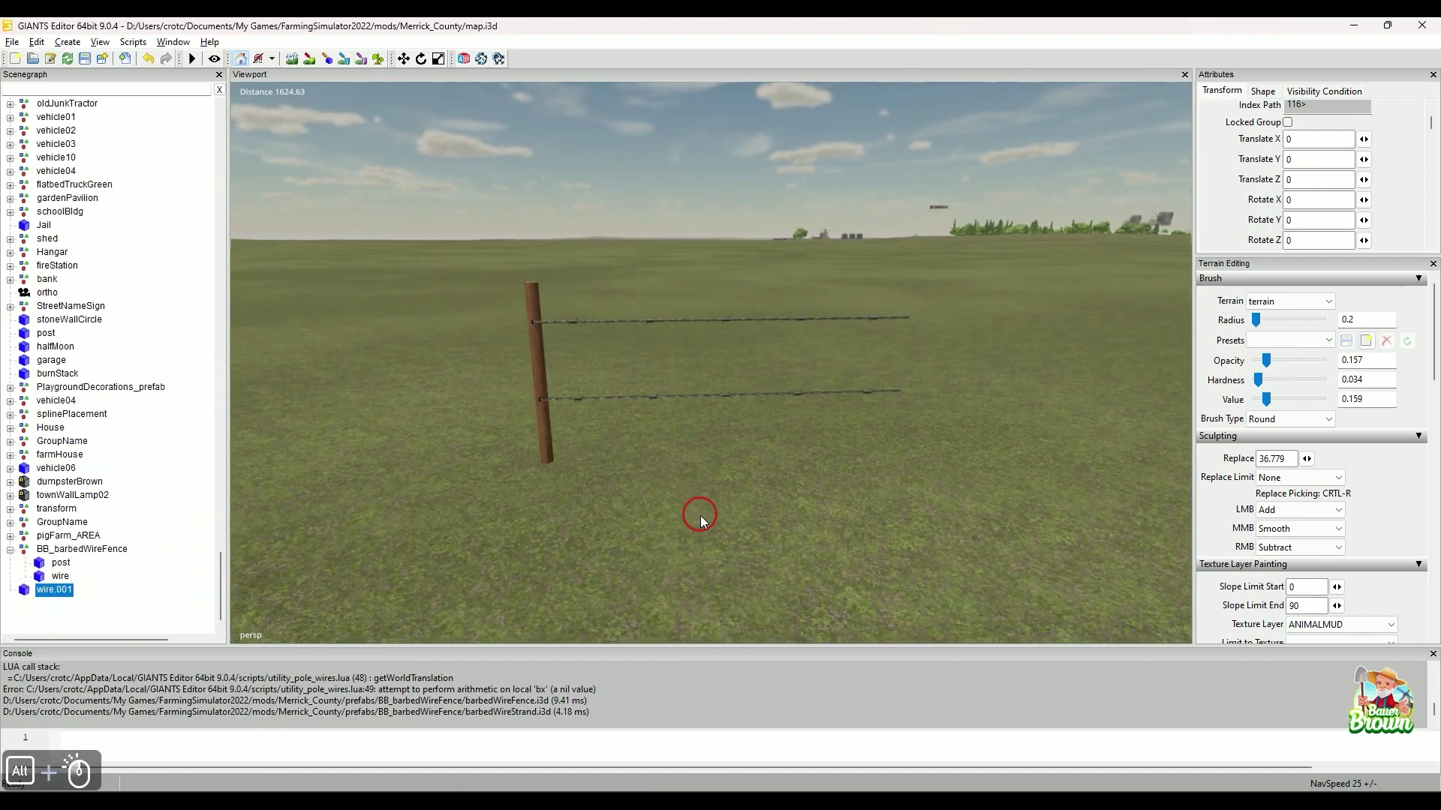
click(732, 534)
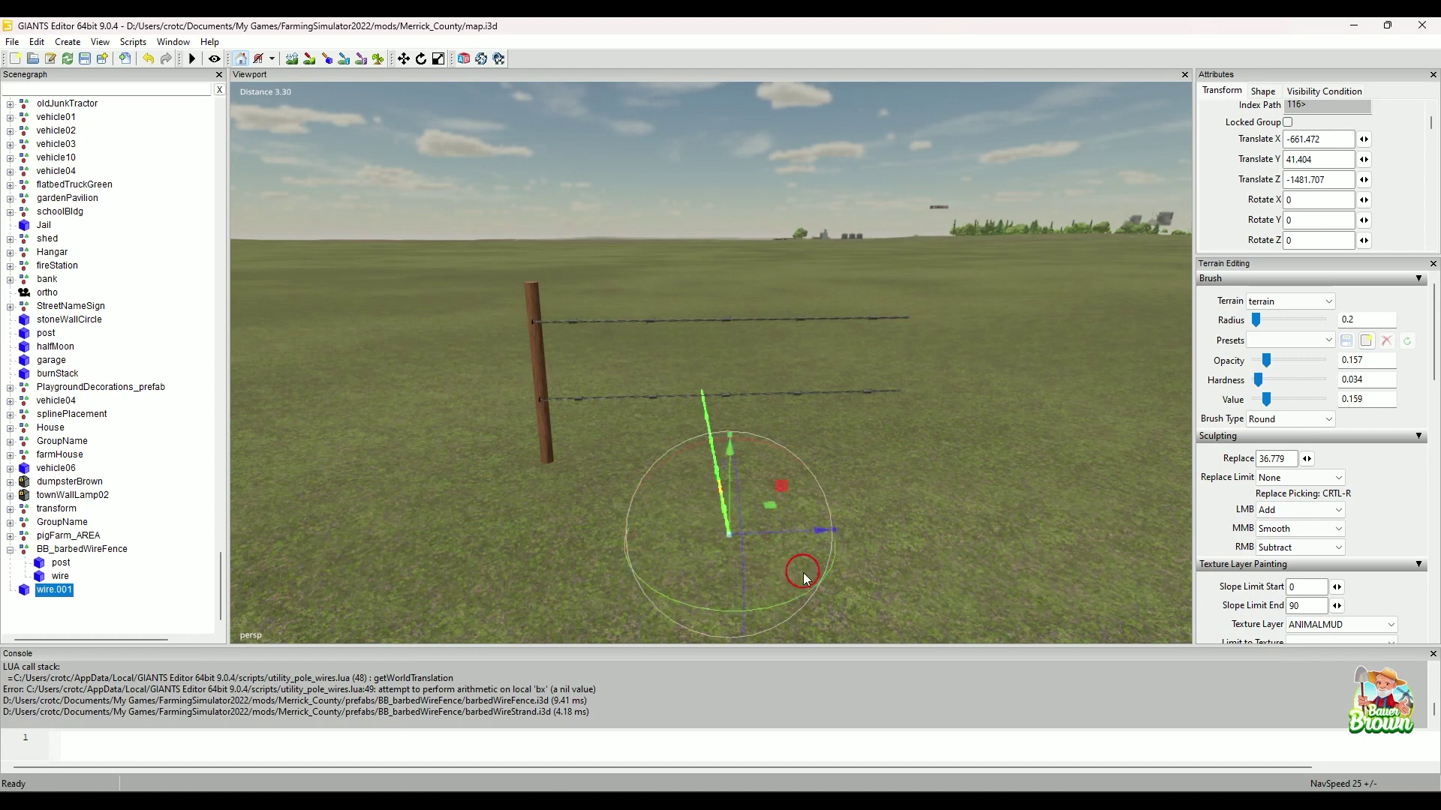
drag(729, 500, 730, 490)
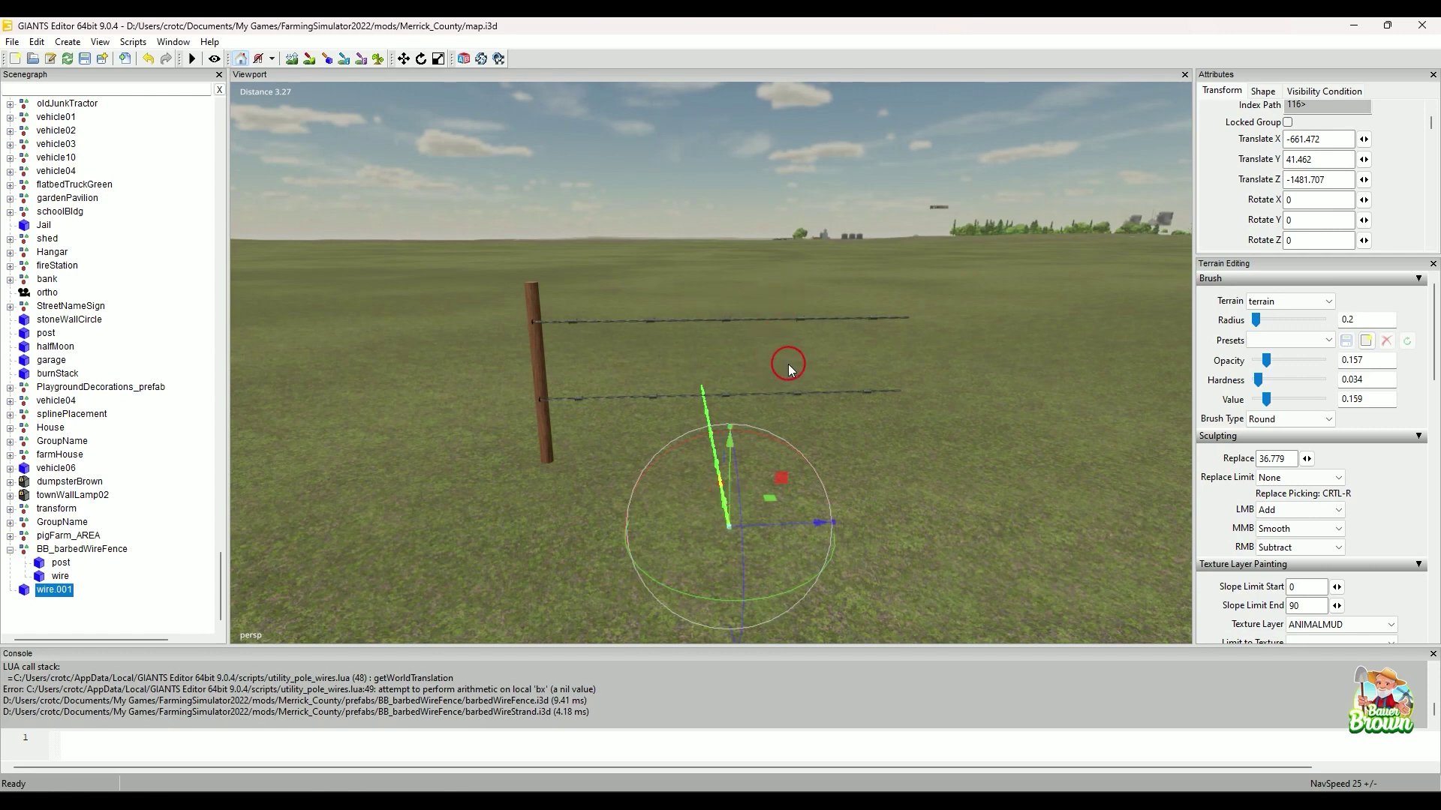
Switch to Firefox, view the Scripts downloads page on bauerbrown.com, and return to GIANTS Editor
mouse_move(781, 794)
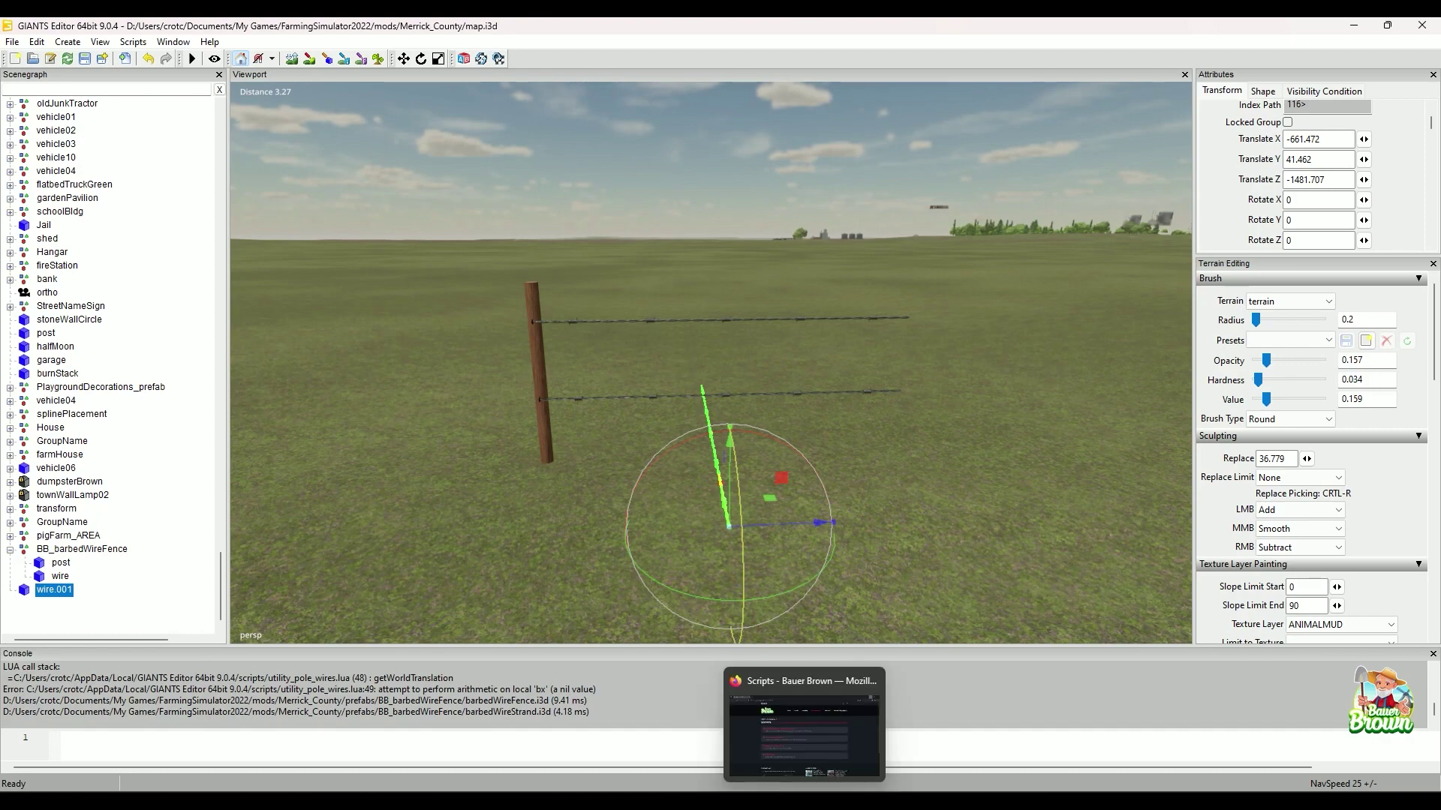
click(803, 731)
click(335, 177)
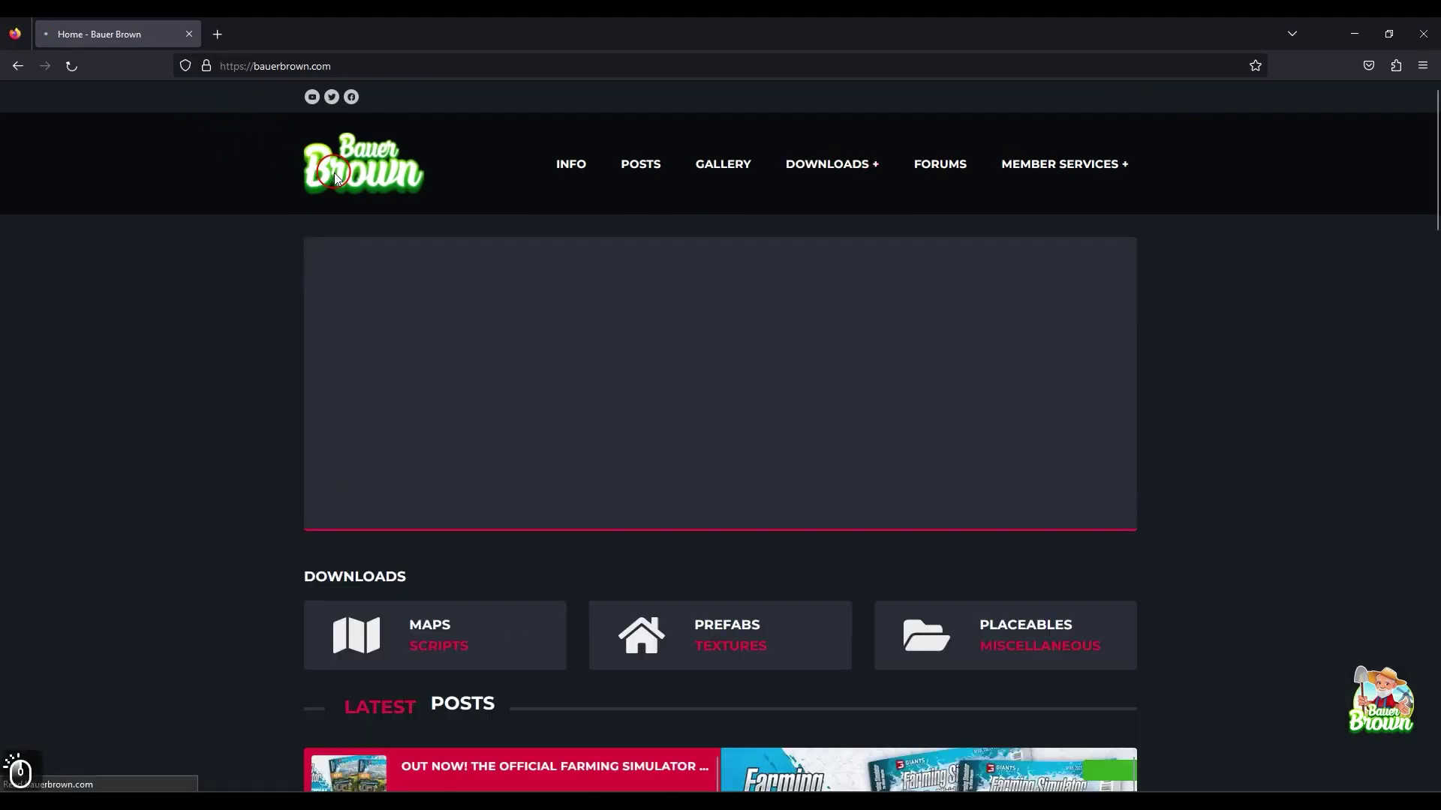
scroll(509, 467, down, 2)
scroll(508, 467, up, 2)
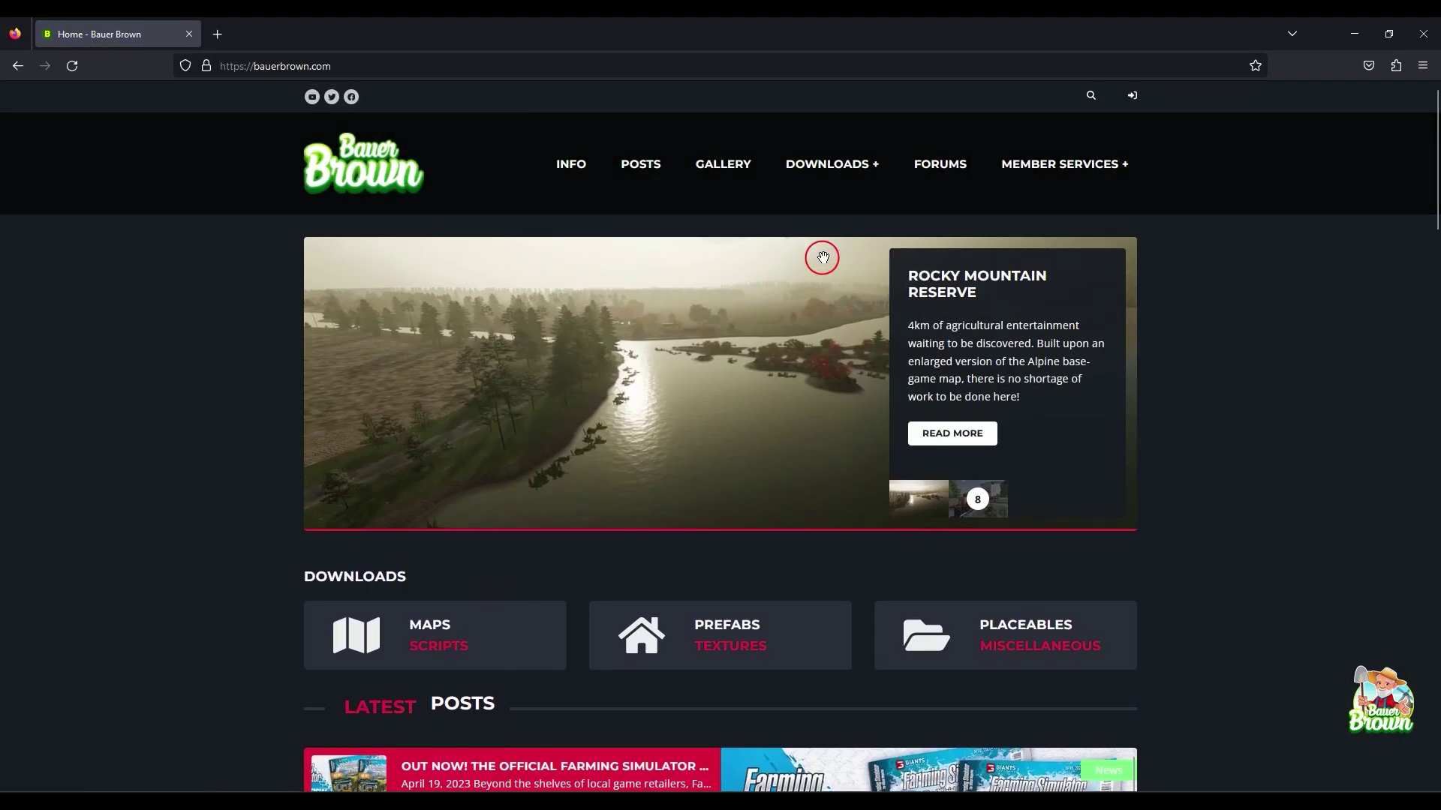
mouse_move(868, 177)
click(841, 357)
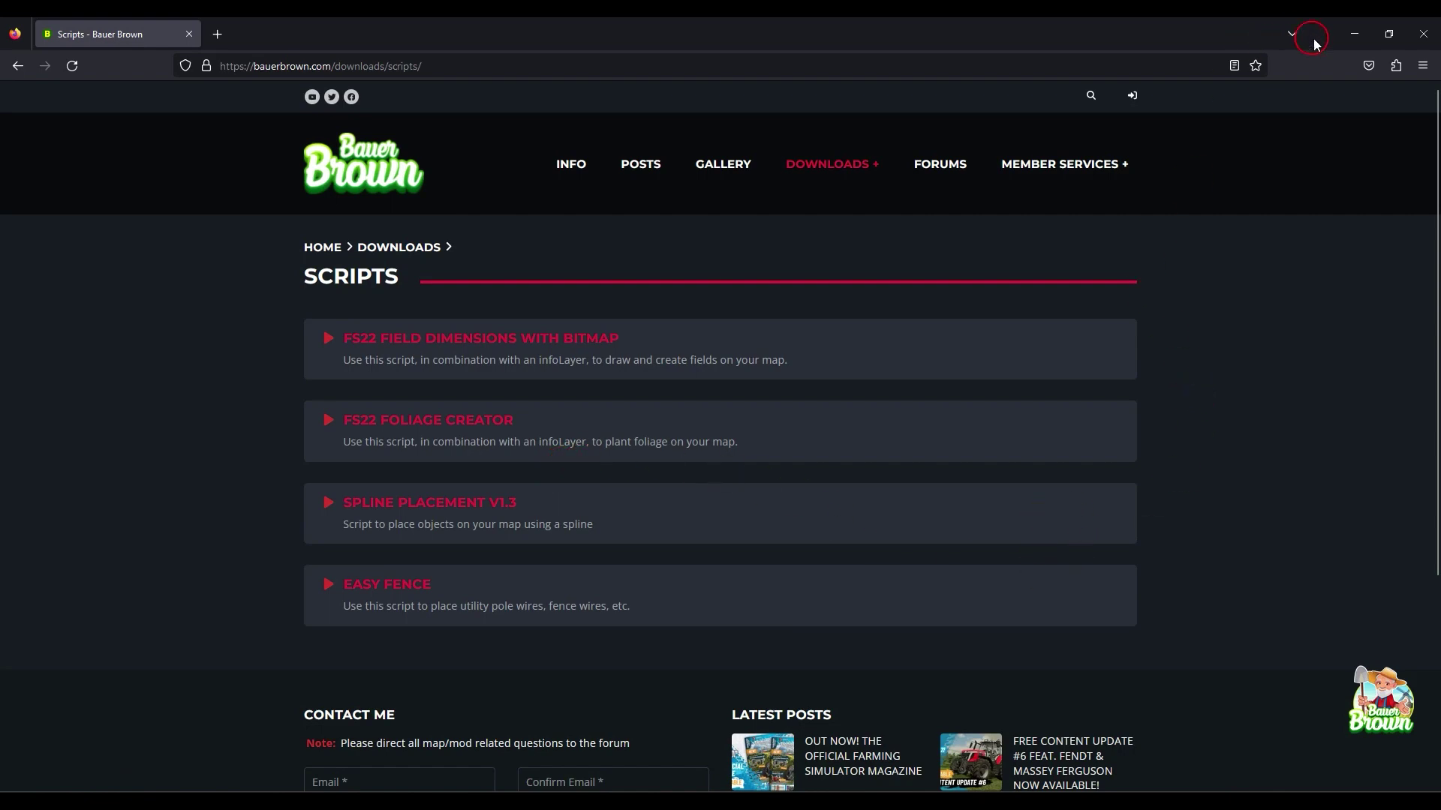
click(1352, 35)
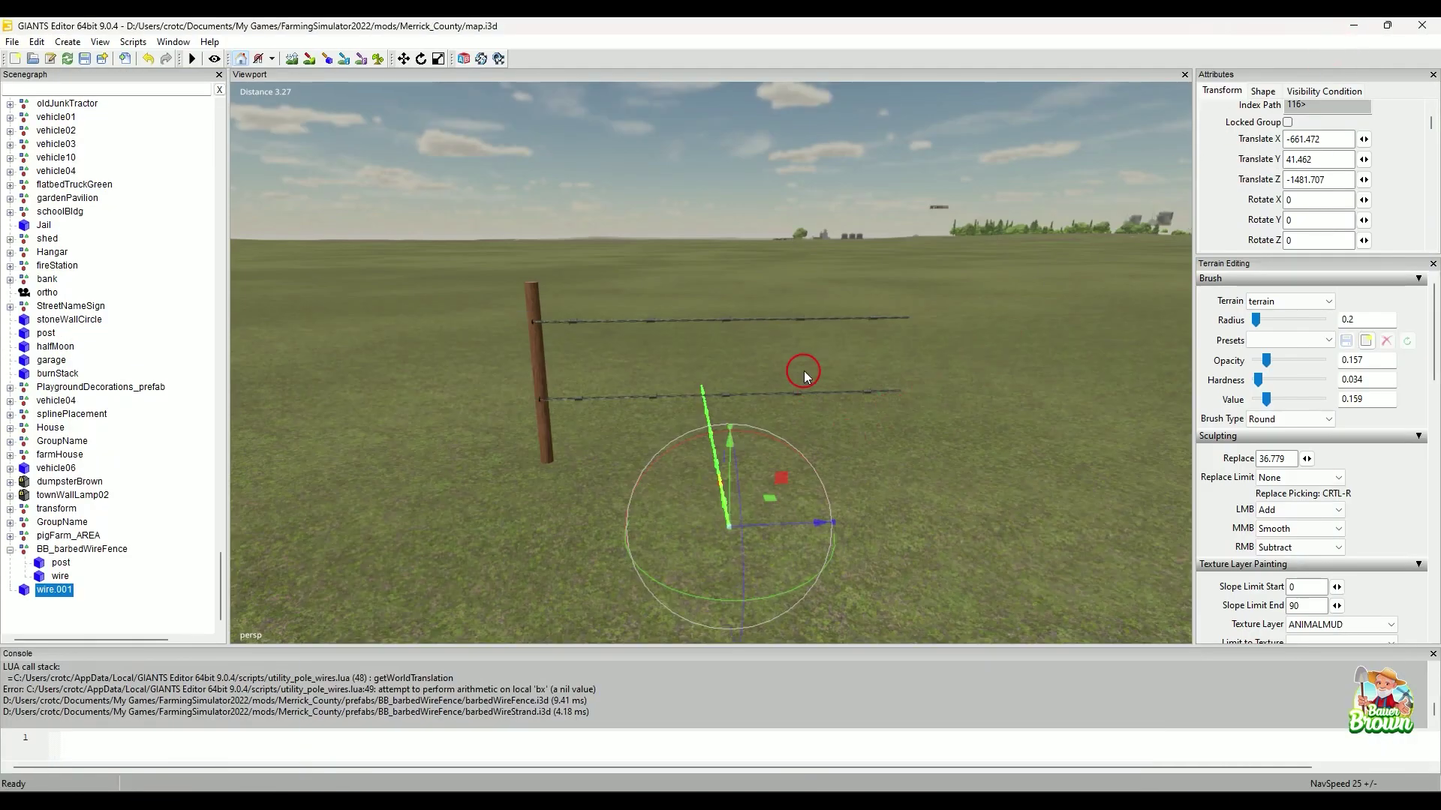
Examine the placed wire.001 strand's orientation relative to the barbed wire fence from a closer view
right_click(867, 375)
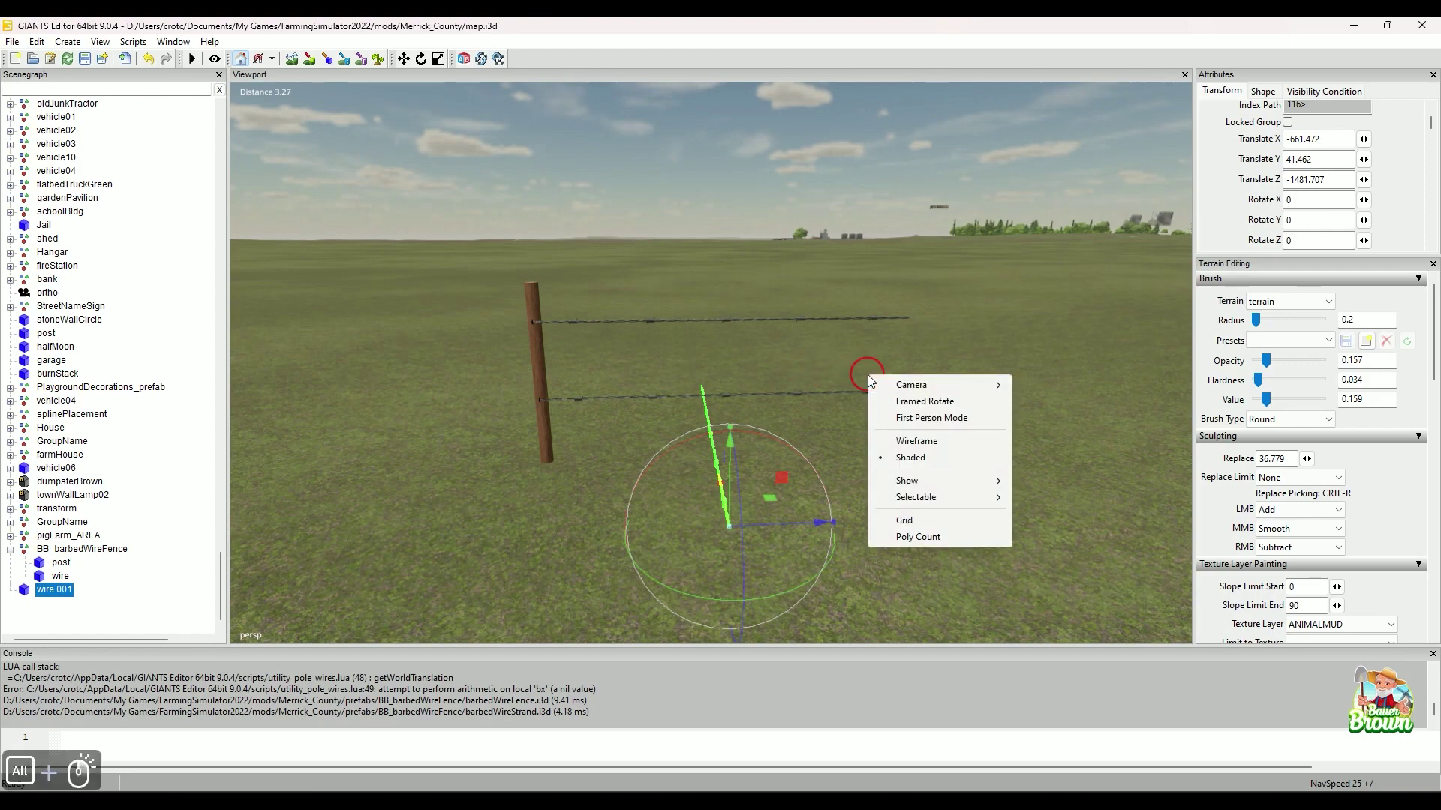
click(986, 297)
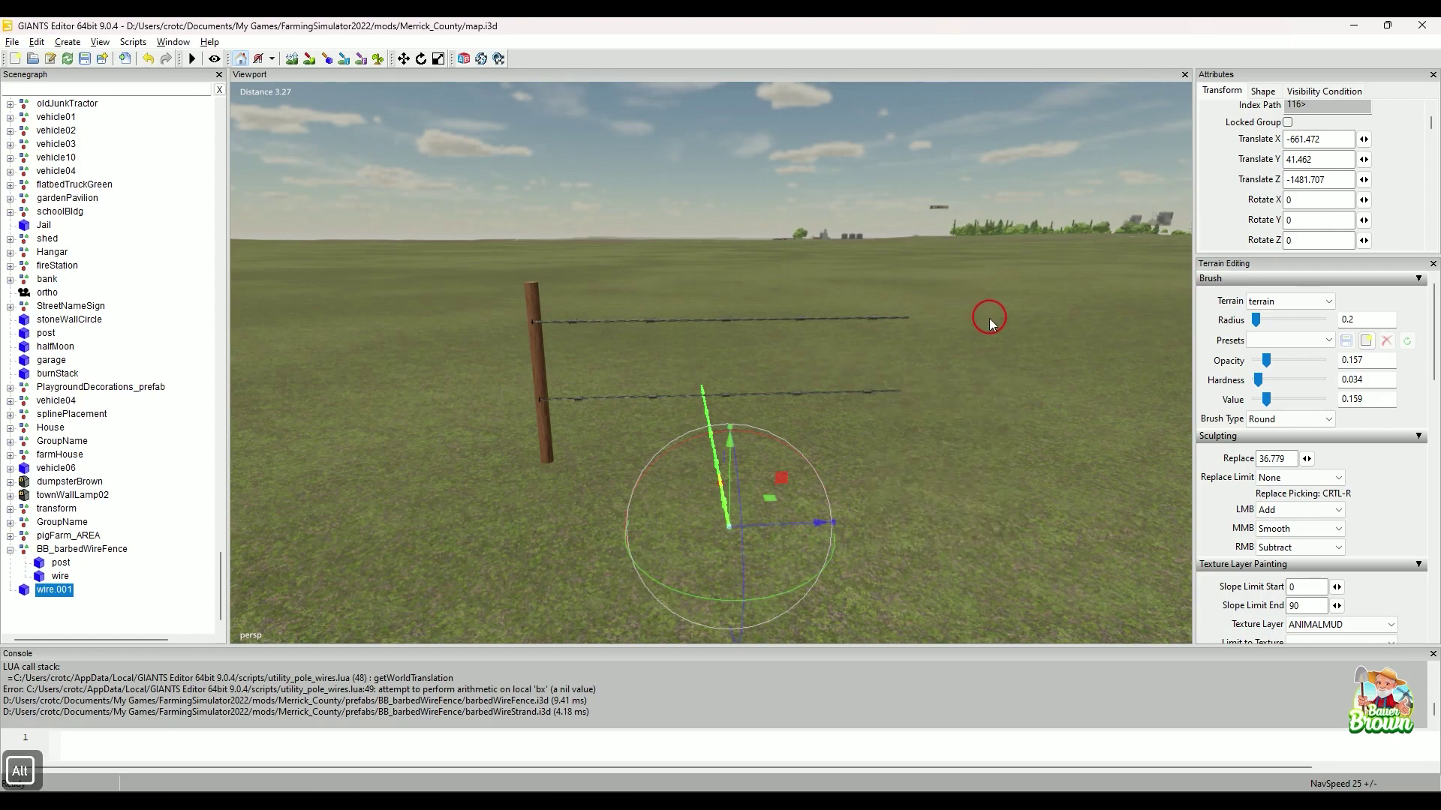
alt+middle_drag(990, 319, 986, 326)
alt+drag(986, 326, 961, 372)
alt+right_drag(960, 372, 955, 377)
alt+middle_drag(956, 377, 938, 399)
alt+right_drag(938, 399, 940, 396)
alt+middle_drag(940, 396, 932, 411)
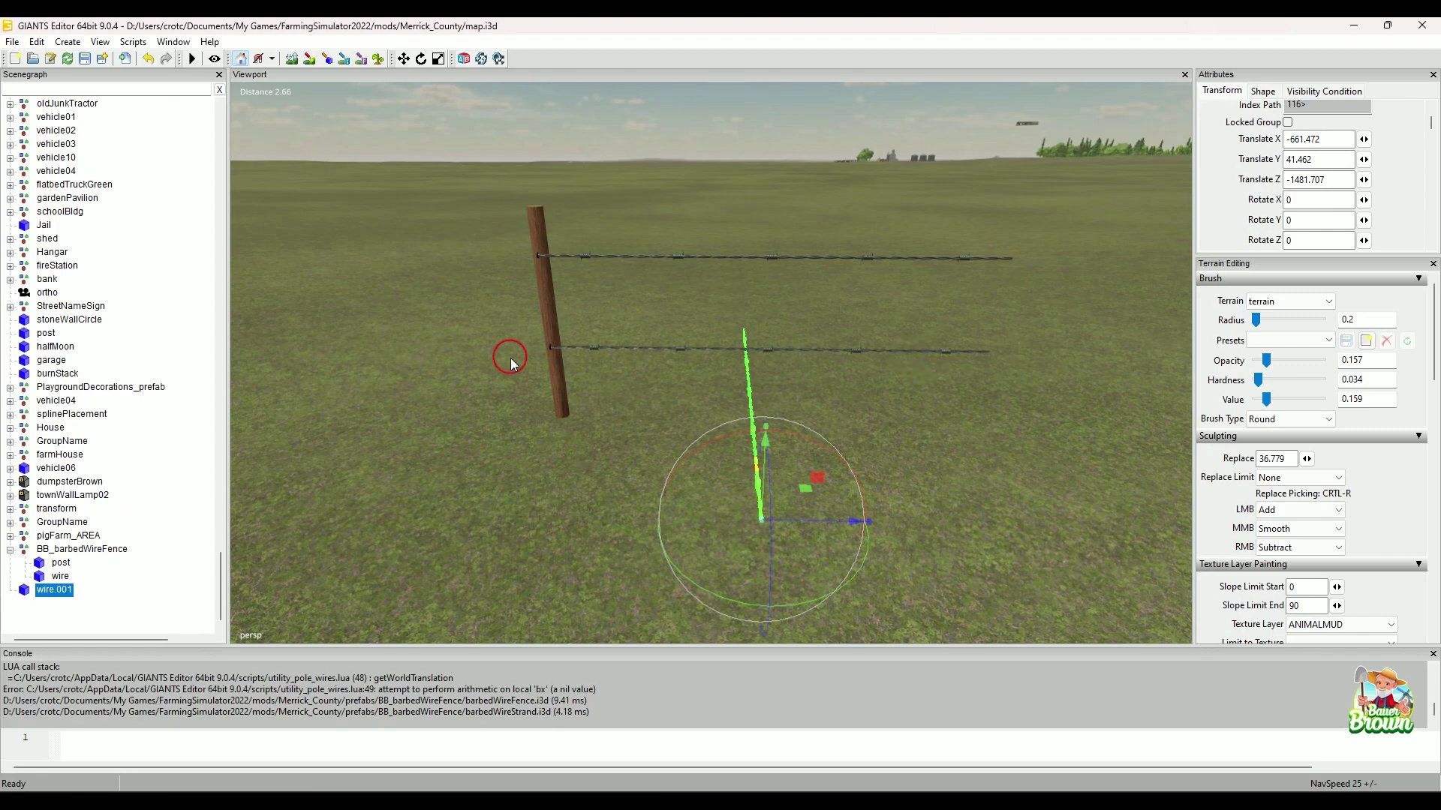
key(Right)
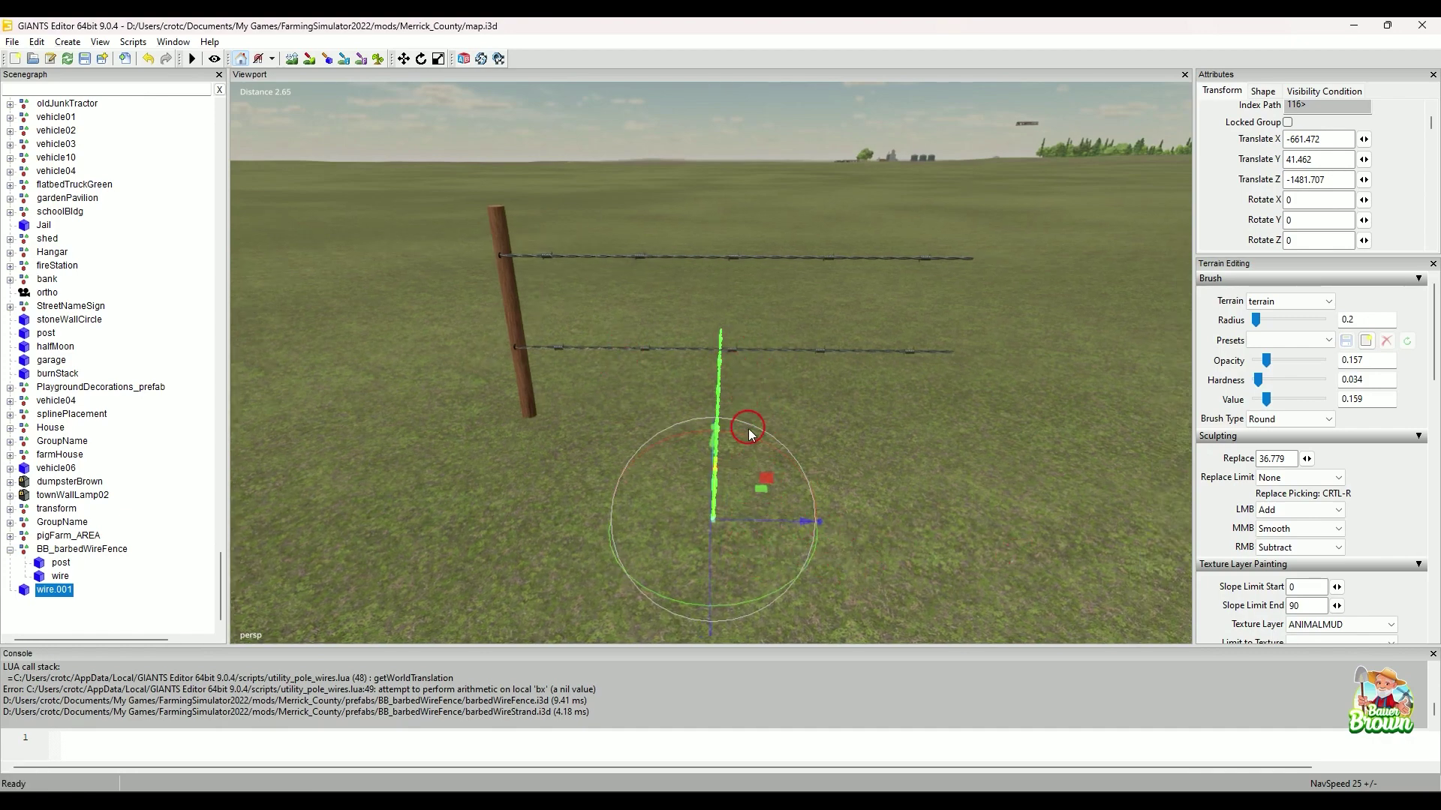
Try duplicating wire.001 with the copy shifted along Z to about -1480.949, and delete the copy
key(ctrl+d)
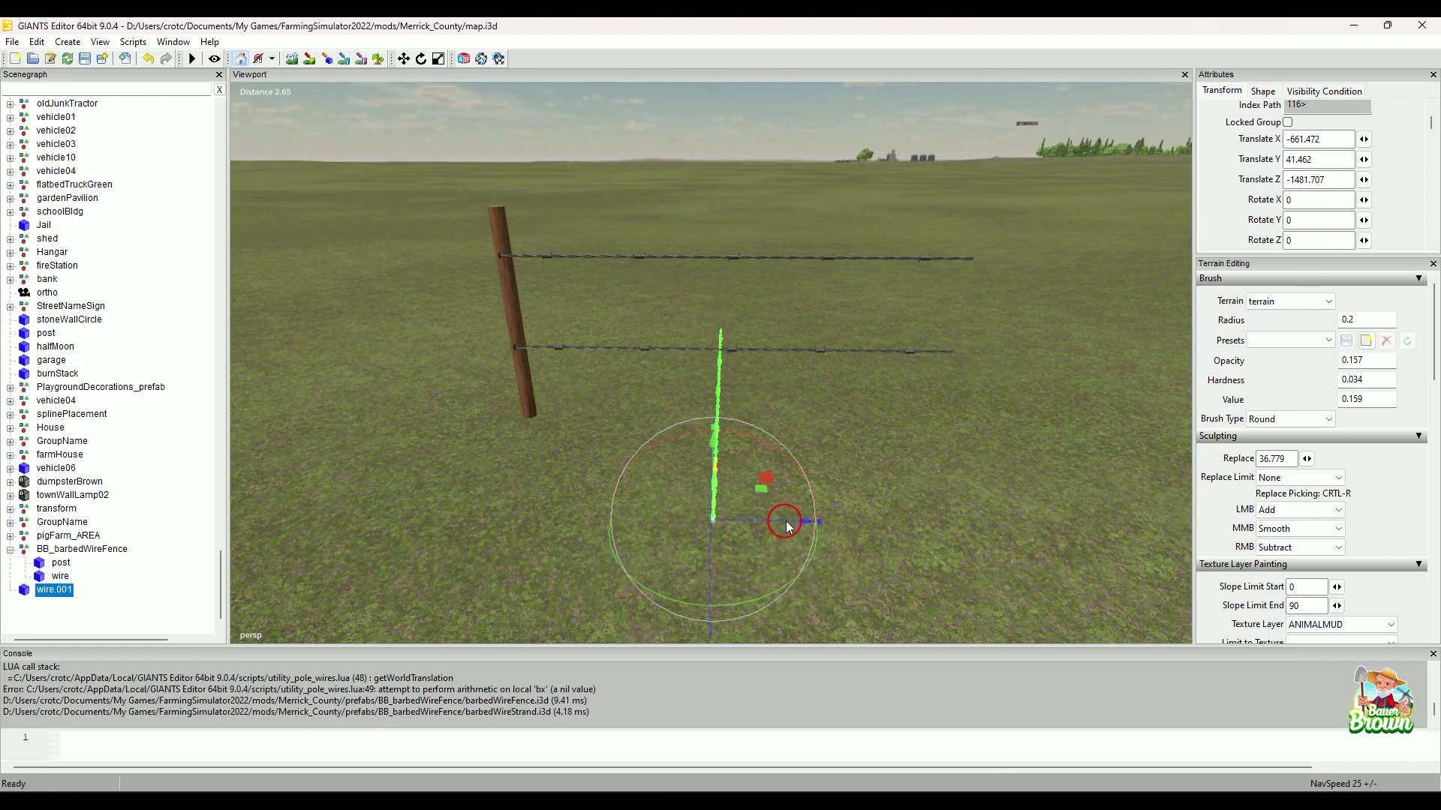
drag(786, 526, 963, 544)
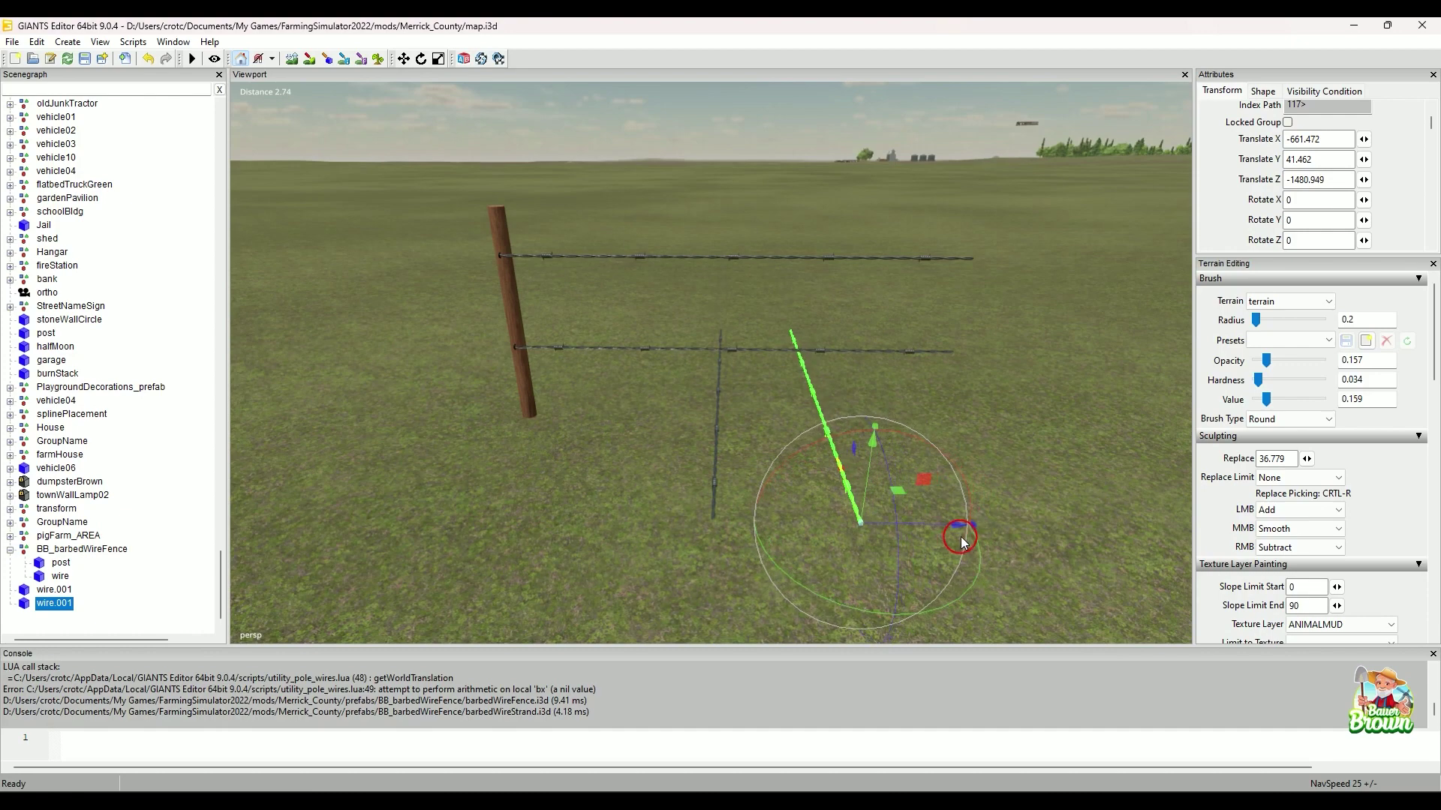
key(Delete)
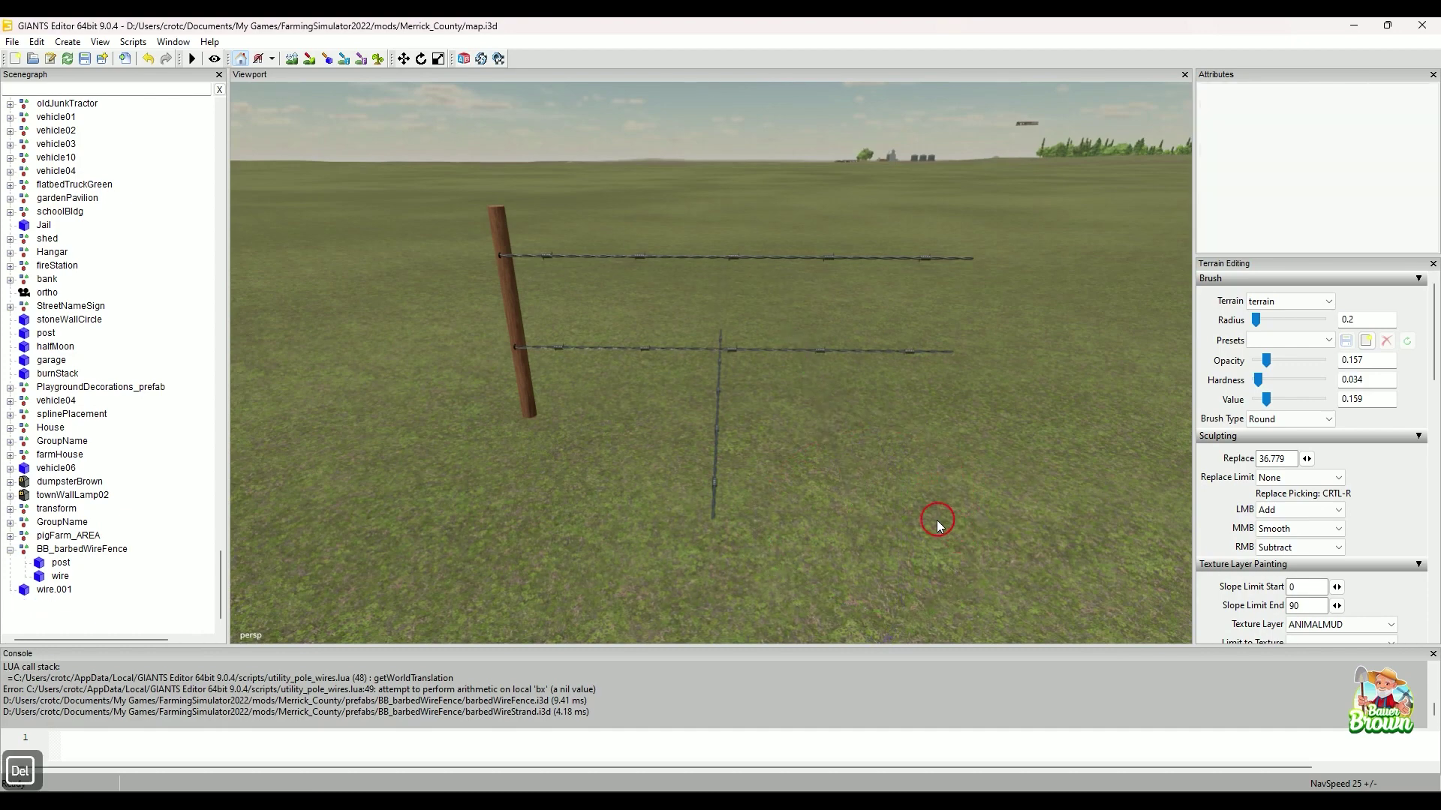
Rotate the wire.001 strand about its Y axis to run alongside the fence, setting Rotate Y to -90
click(716, 471)
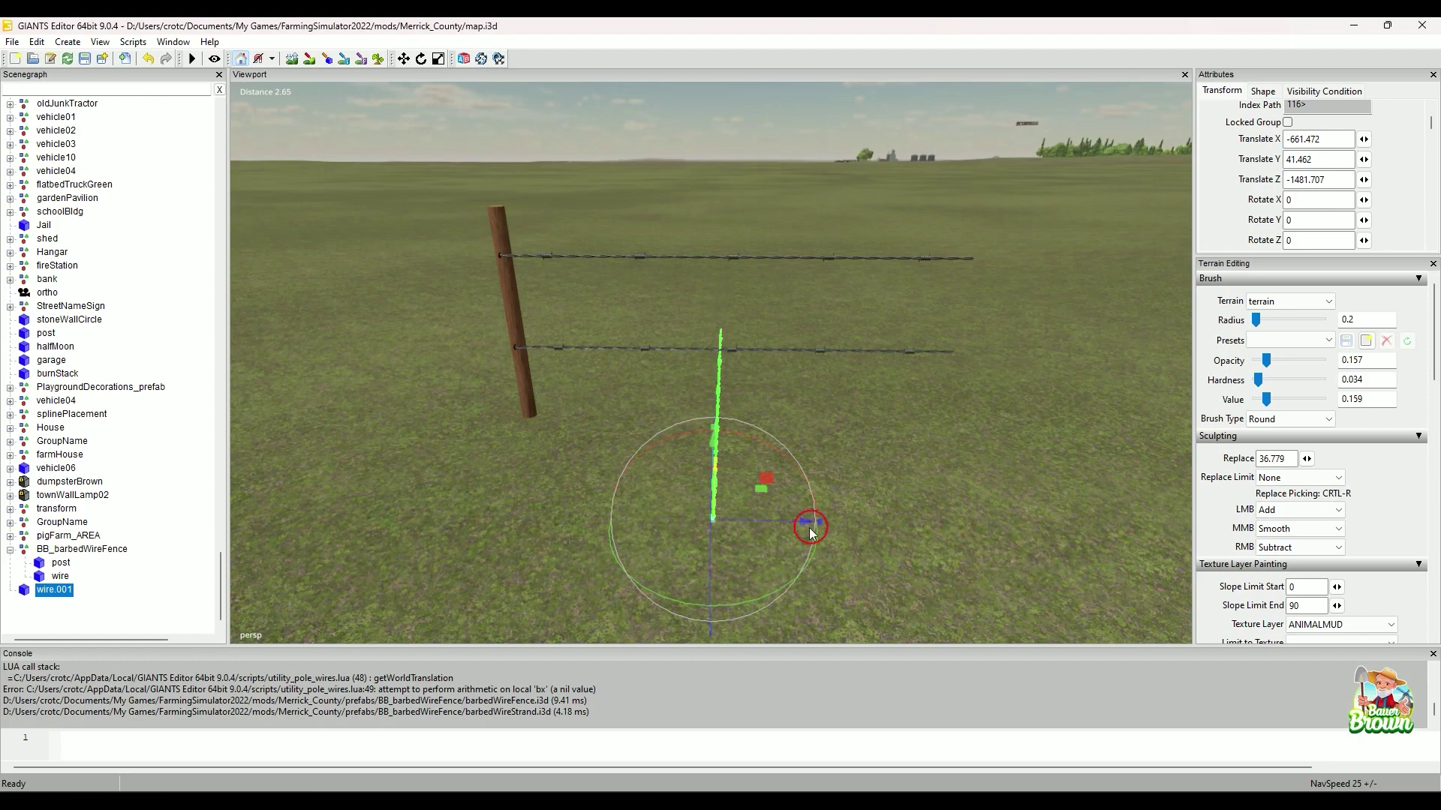
drag(776, 587, 633, 556)
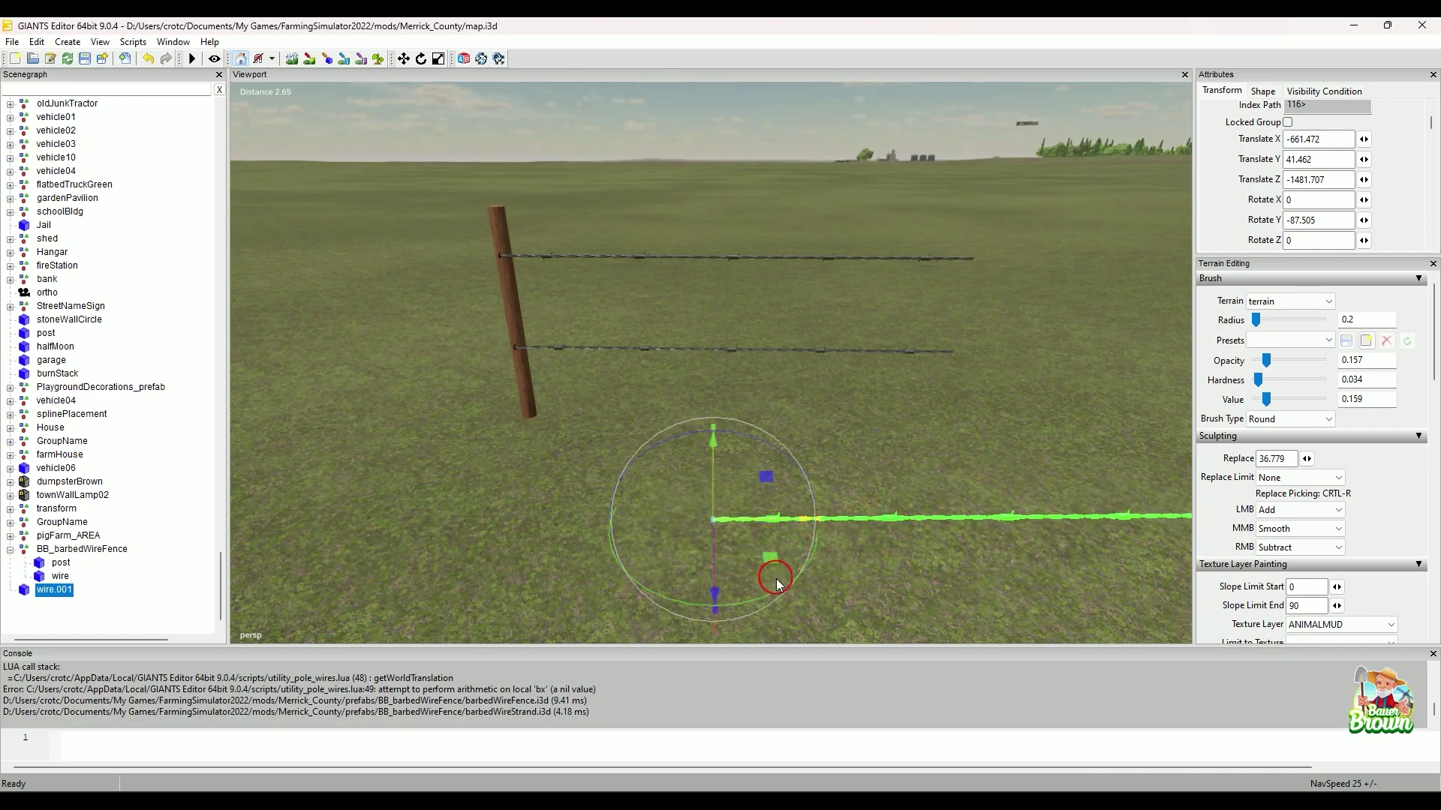
mouse_move(772, 578)
mouse_down()
mouse_move(810, 480)
mouse_move(810, 530)
mouse_move(781, 597)
mouse_move(795, 581)
mouse_up()
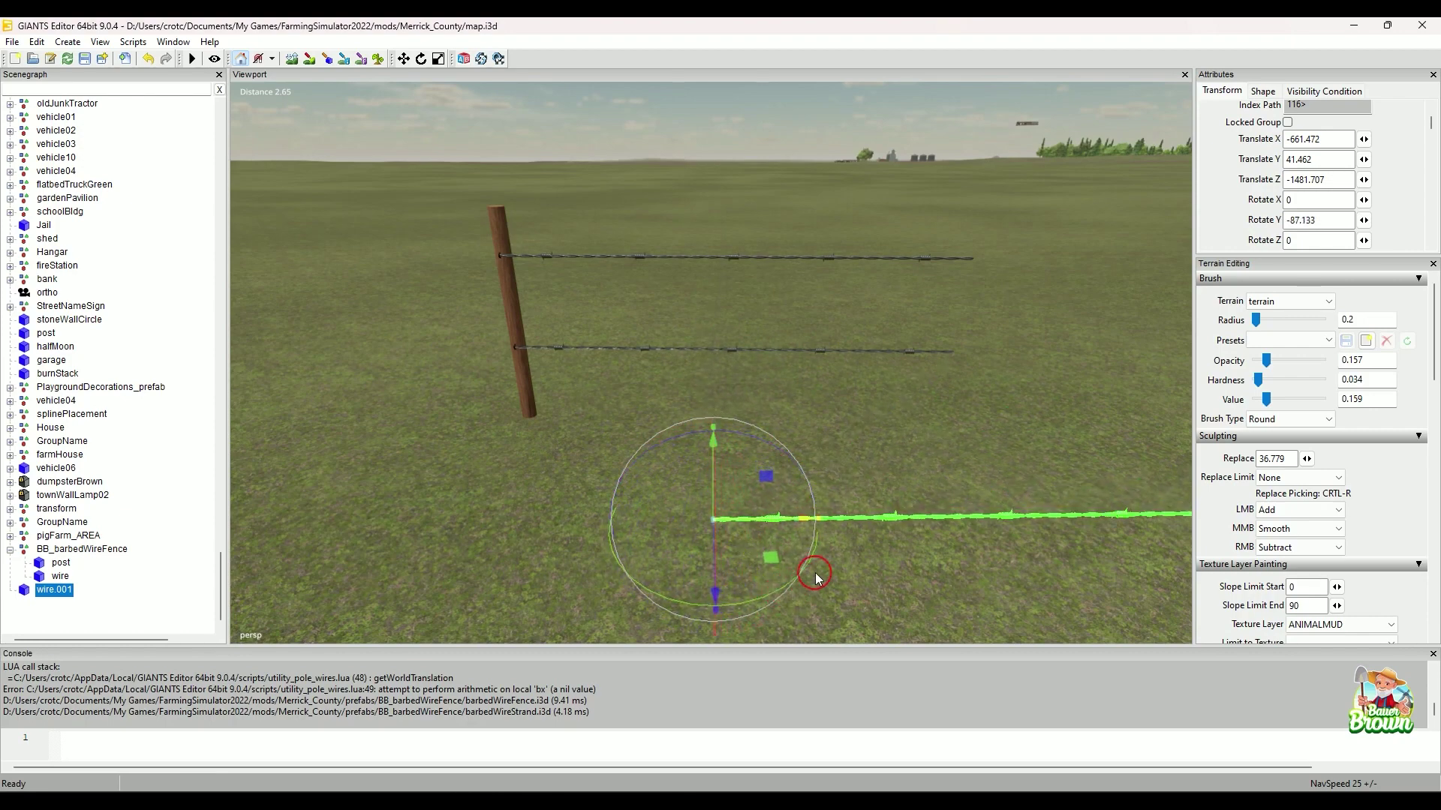
click(1314, 221)
text(-90)
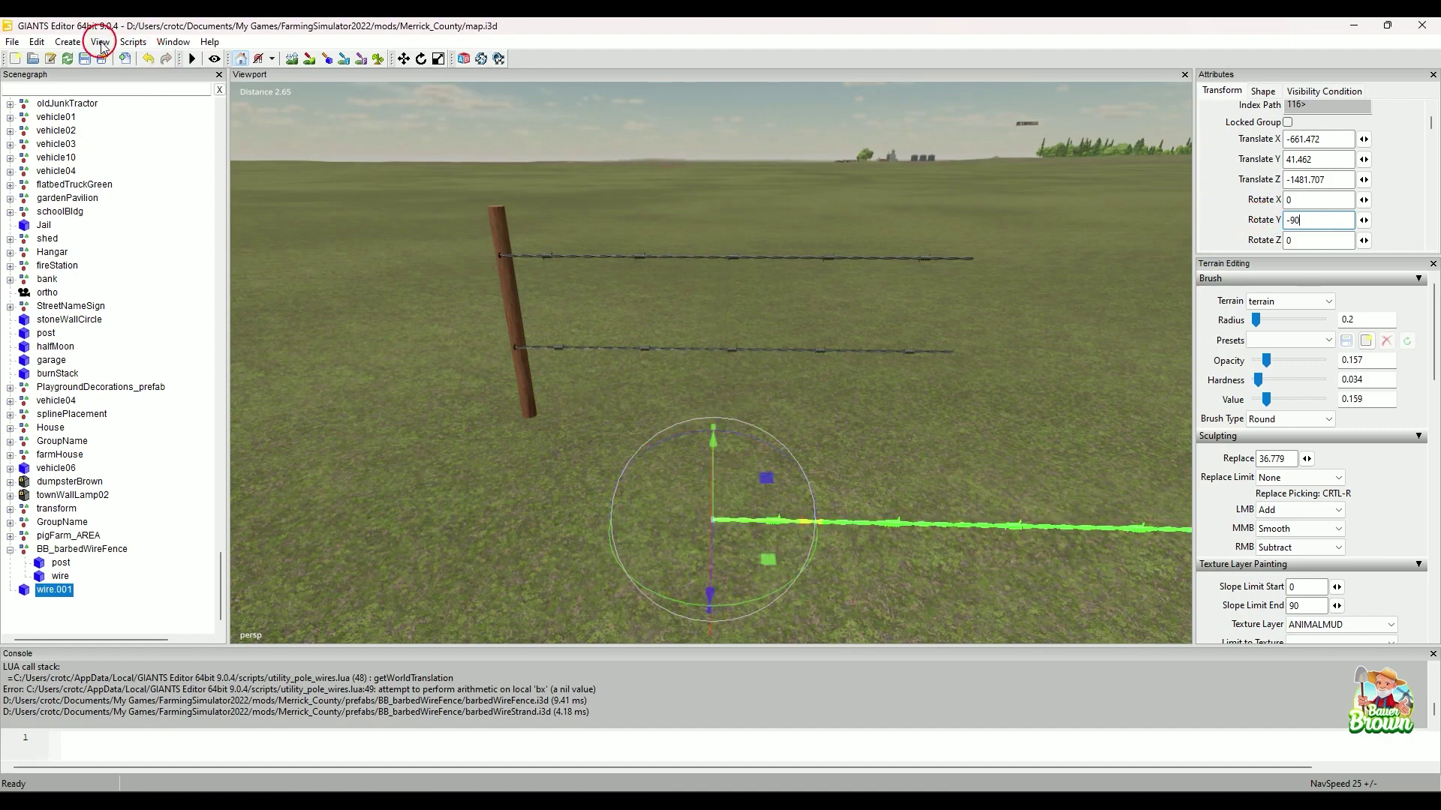
Freeze the transformations of the wire.001 strand with only Rotate enabled
click(36, 41)
click(89, 215)
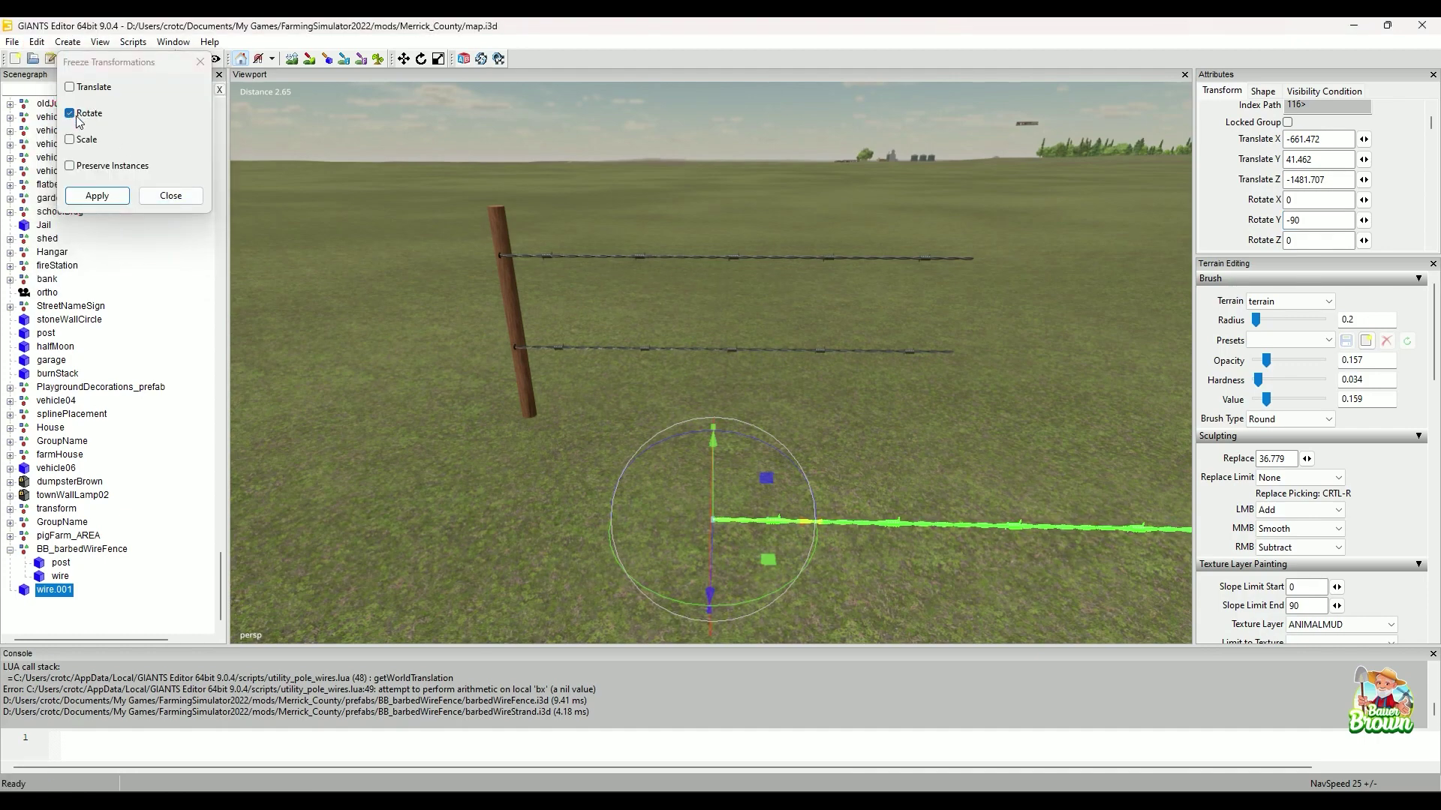
click(117, 199)
Move the wire.001 strand along Z to about -1482.089
alt+drag(540, 484, 660, 510)
drag(701, 449, 627, 455)
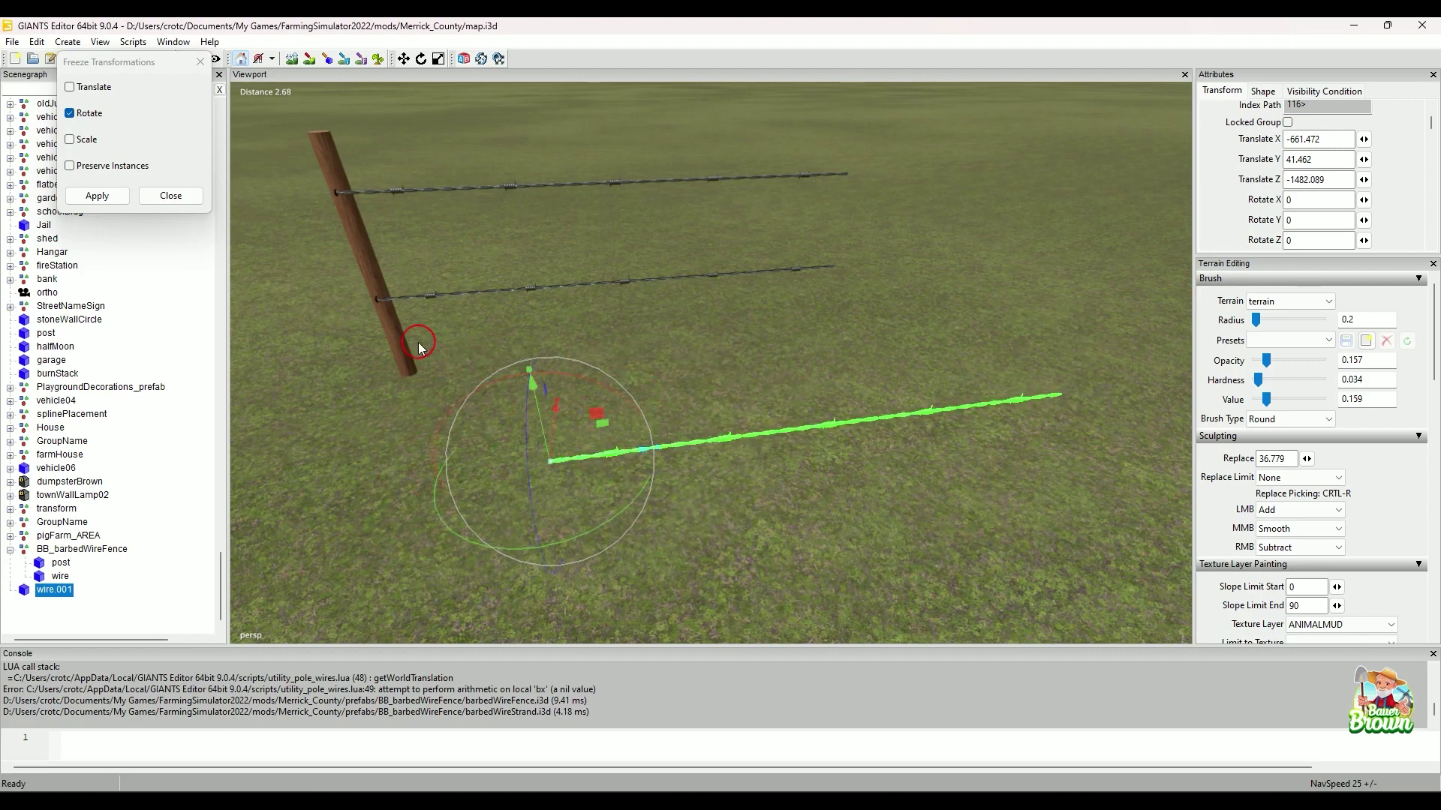
Select the BB_barbedWireFence group and its post in turn to compare their axis orientation with the wire.001 strand
click(89, 548)
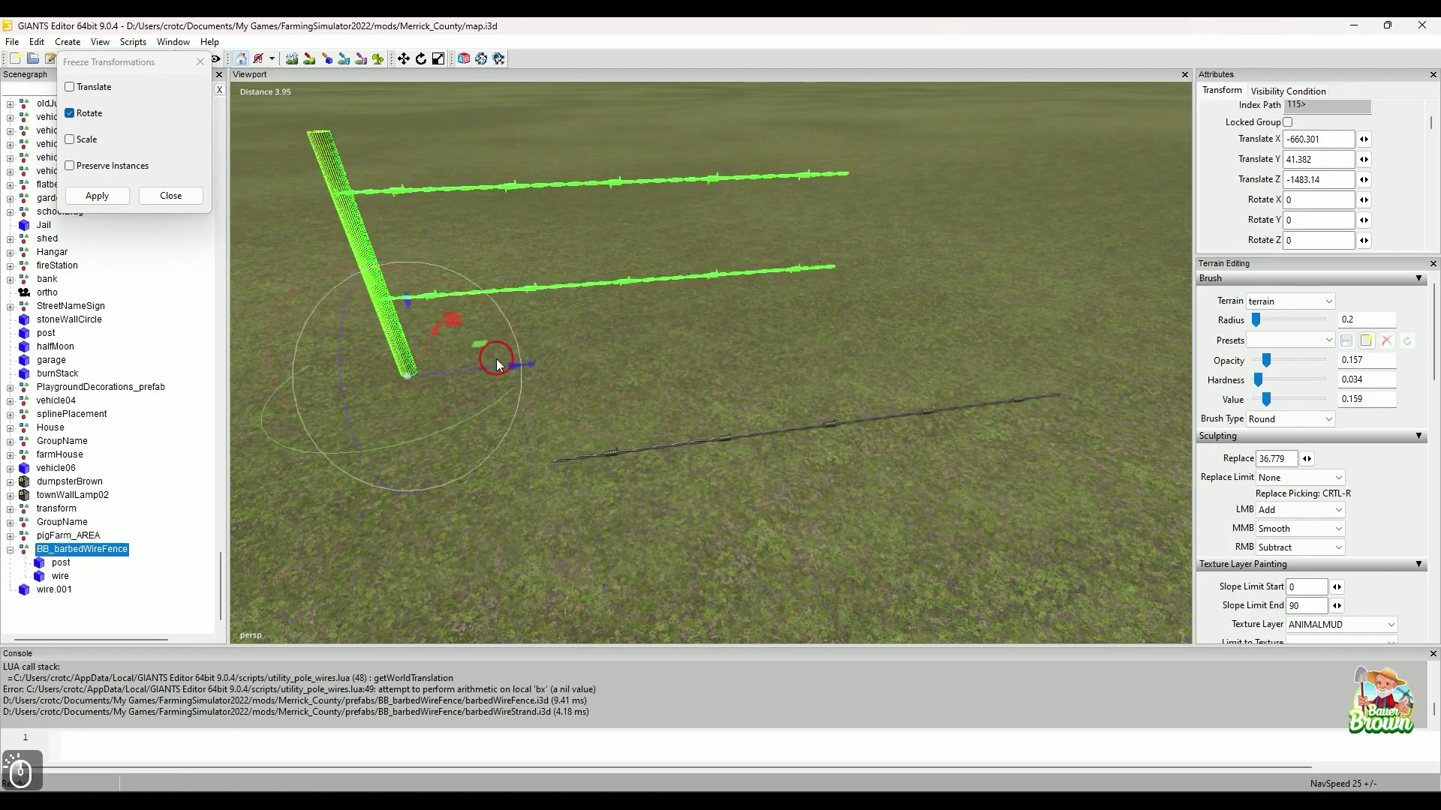
click(61, 563)
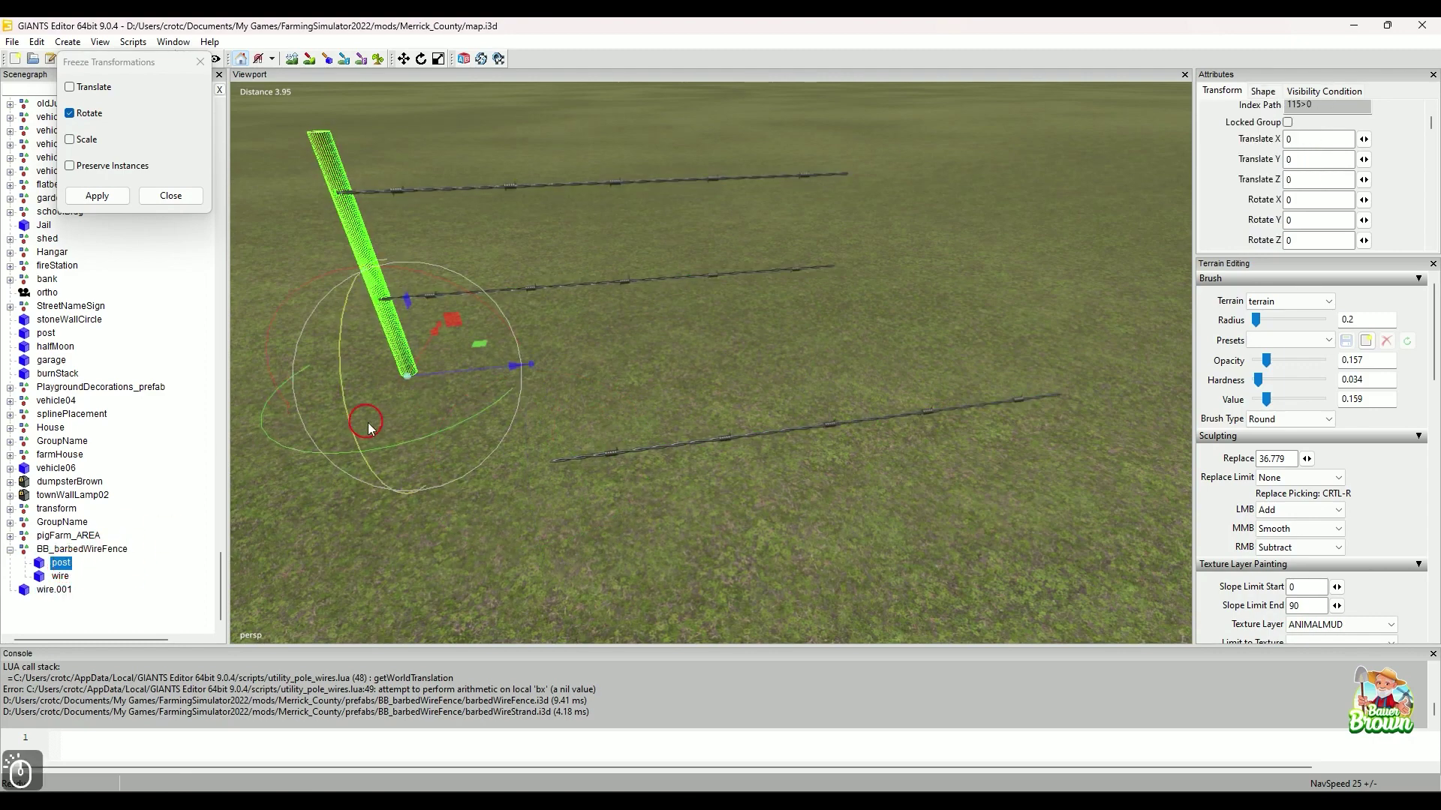
click(83, 549)
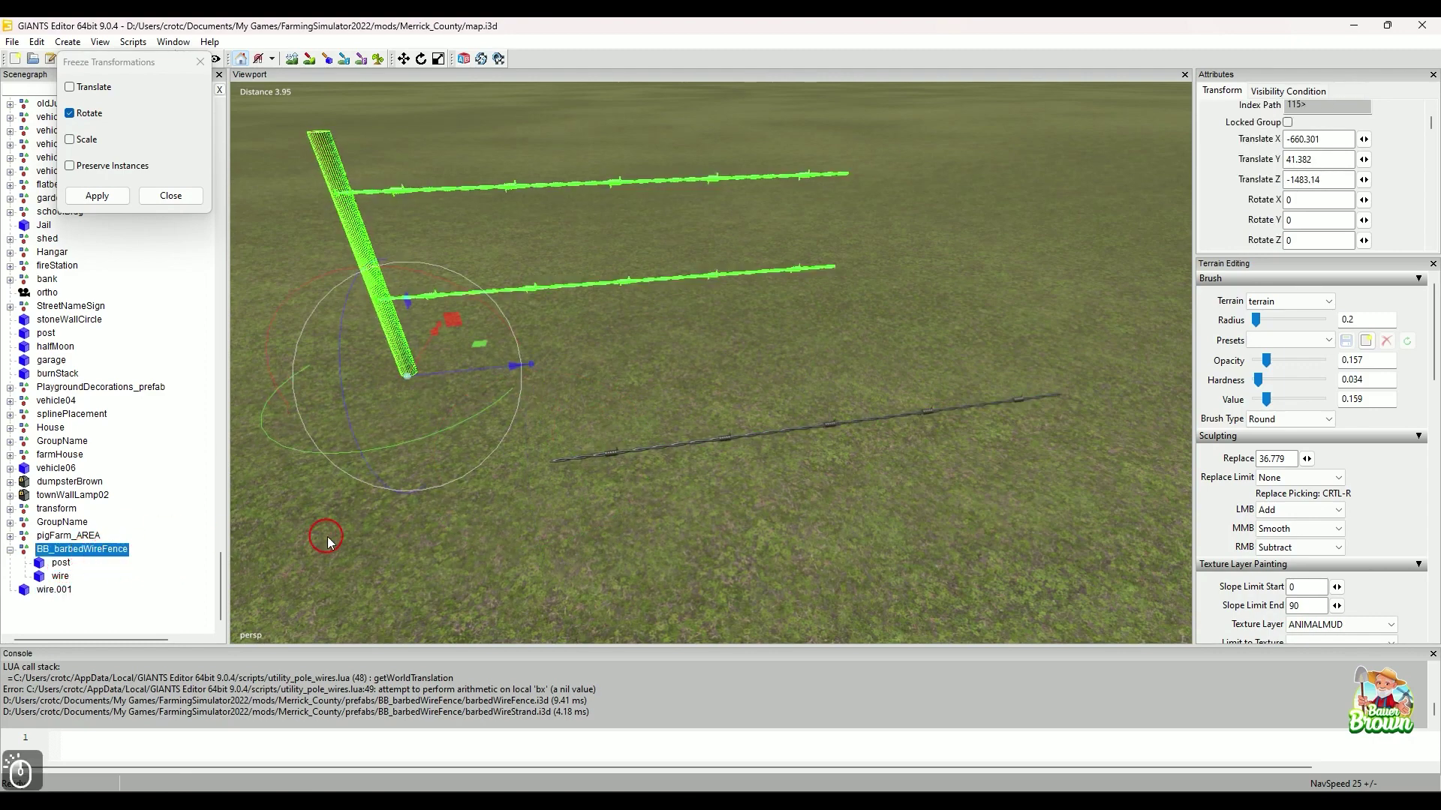
alt+drag(321, 531, 591, 537)
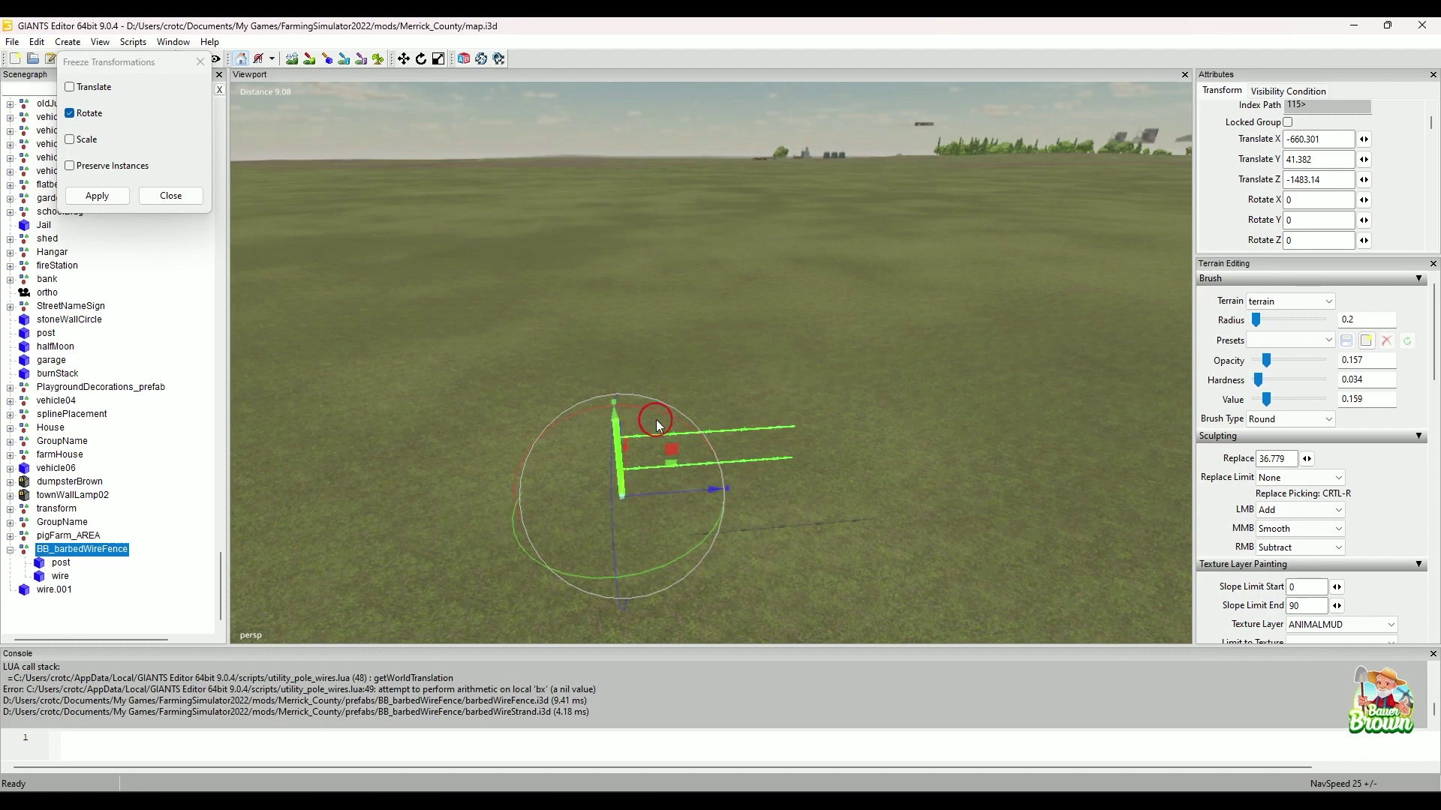
Inspect the barbed wire fence line placed near the red house, selecting a fence section's wire to check its orientation
alt+drag(621, 418, 545, 367)
alt+drag(651, 372, 660, 341)
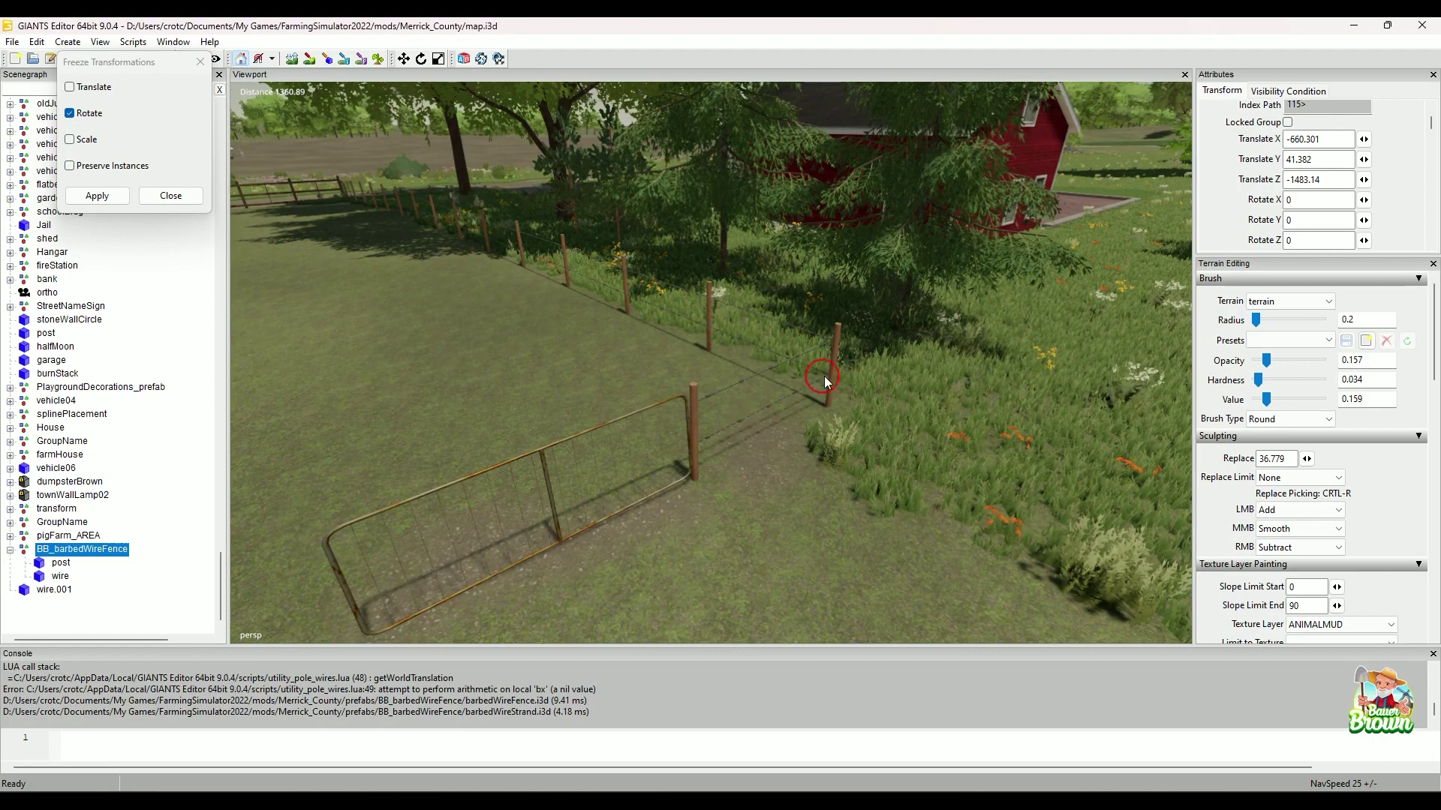
click(836, 347)
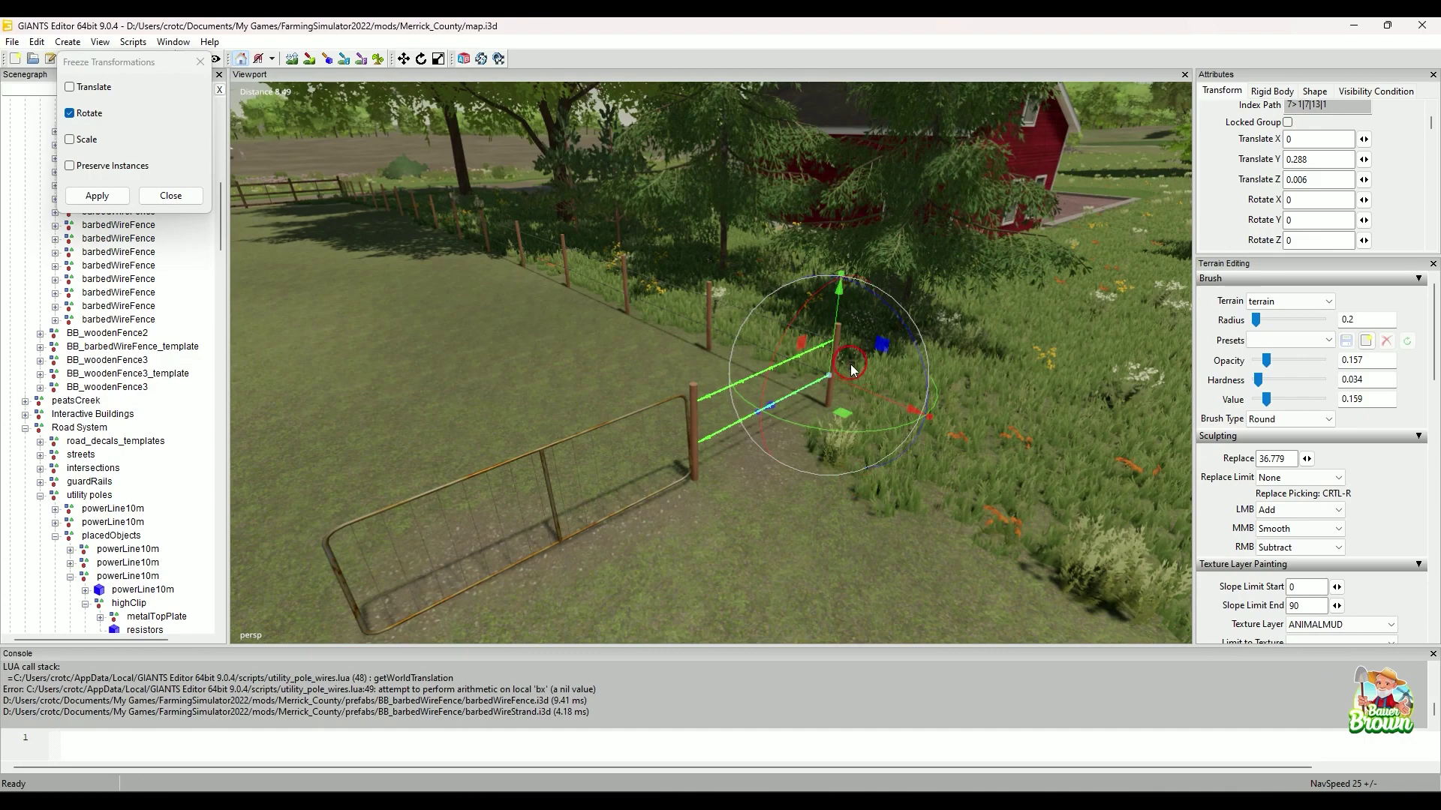
scroll(852, 368, down, 5)
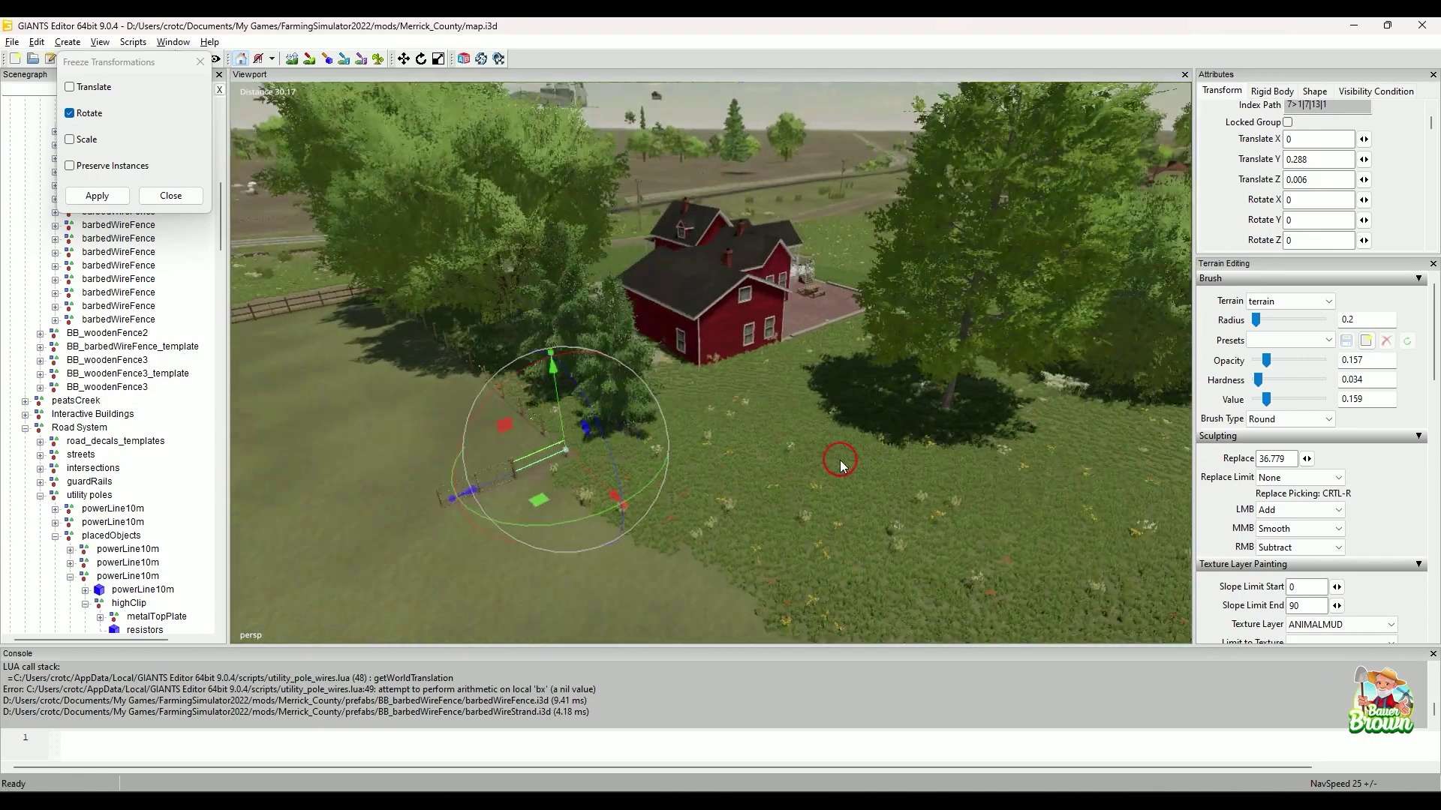
alt+drag(840, 467, 839, 452)
scroll(841, 451, up, 5)
mouse_move(920, 422)
alt+mouse_down()
mouse_move(668, 474)
mouse_move(809, 471)
mouse_move(736, 498)
mouse_move(708, 531)
mouse_move(736, 575)
mouse_move(636, 500)
mouse_move(941, 431)
alt+mouse_up()
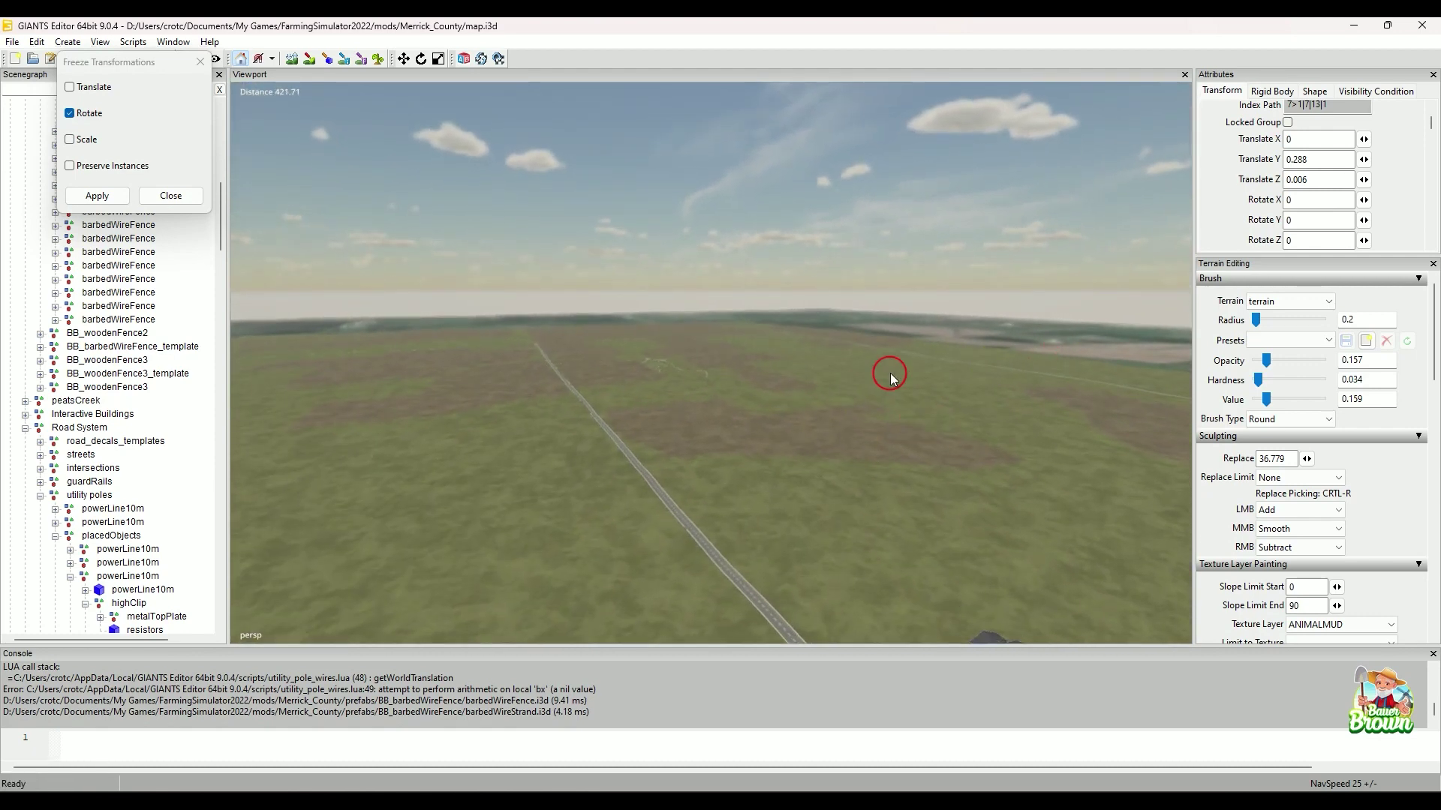
alt+drag(820, 373, 881, 392)
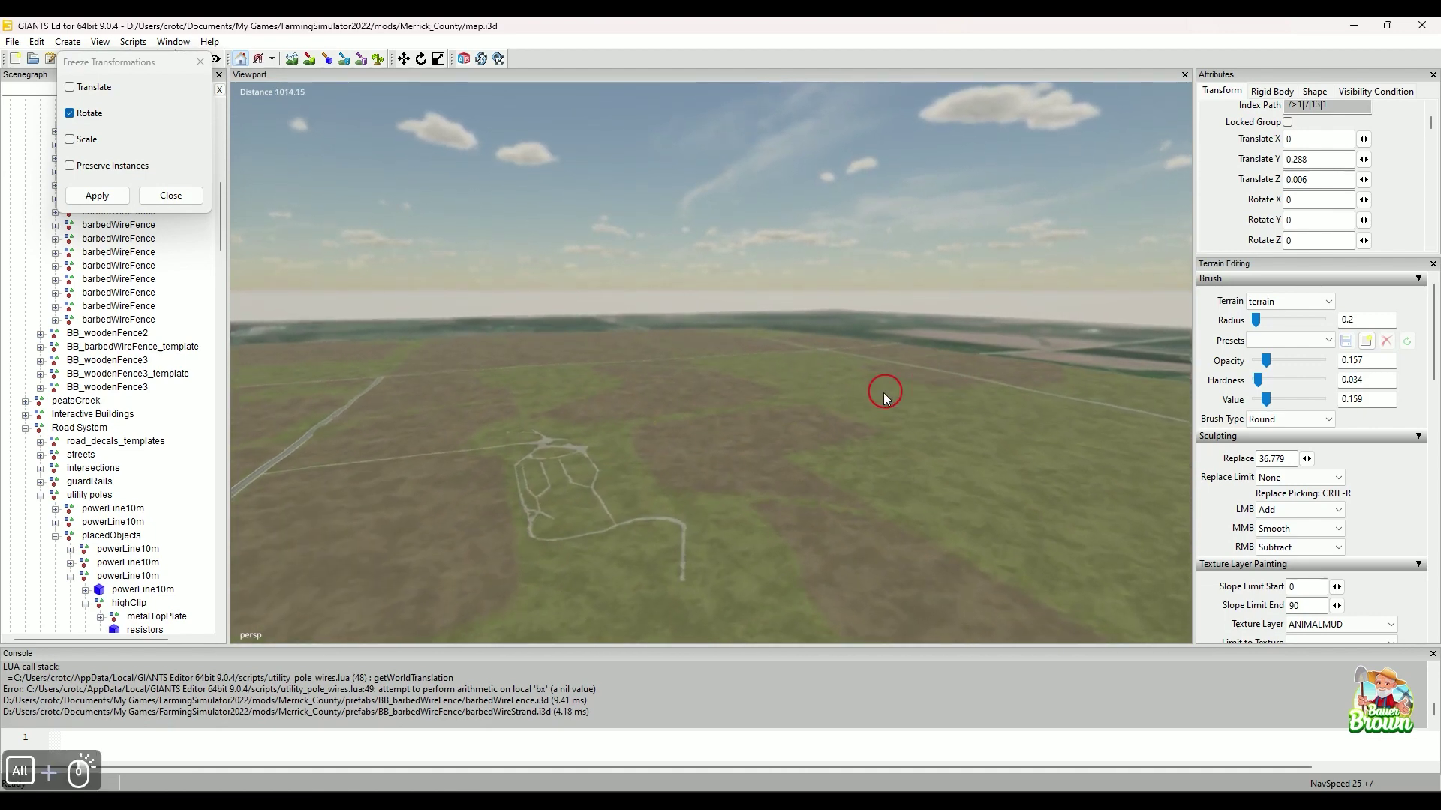
Close the Freeze Transformations dialog, then select the wire.001 strand and focus on it
click(172, 197)
drag(218, 217, 90, 600)
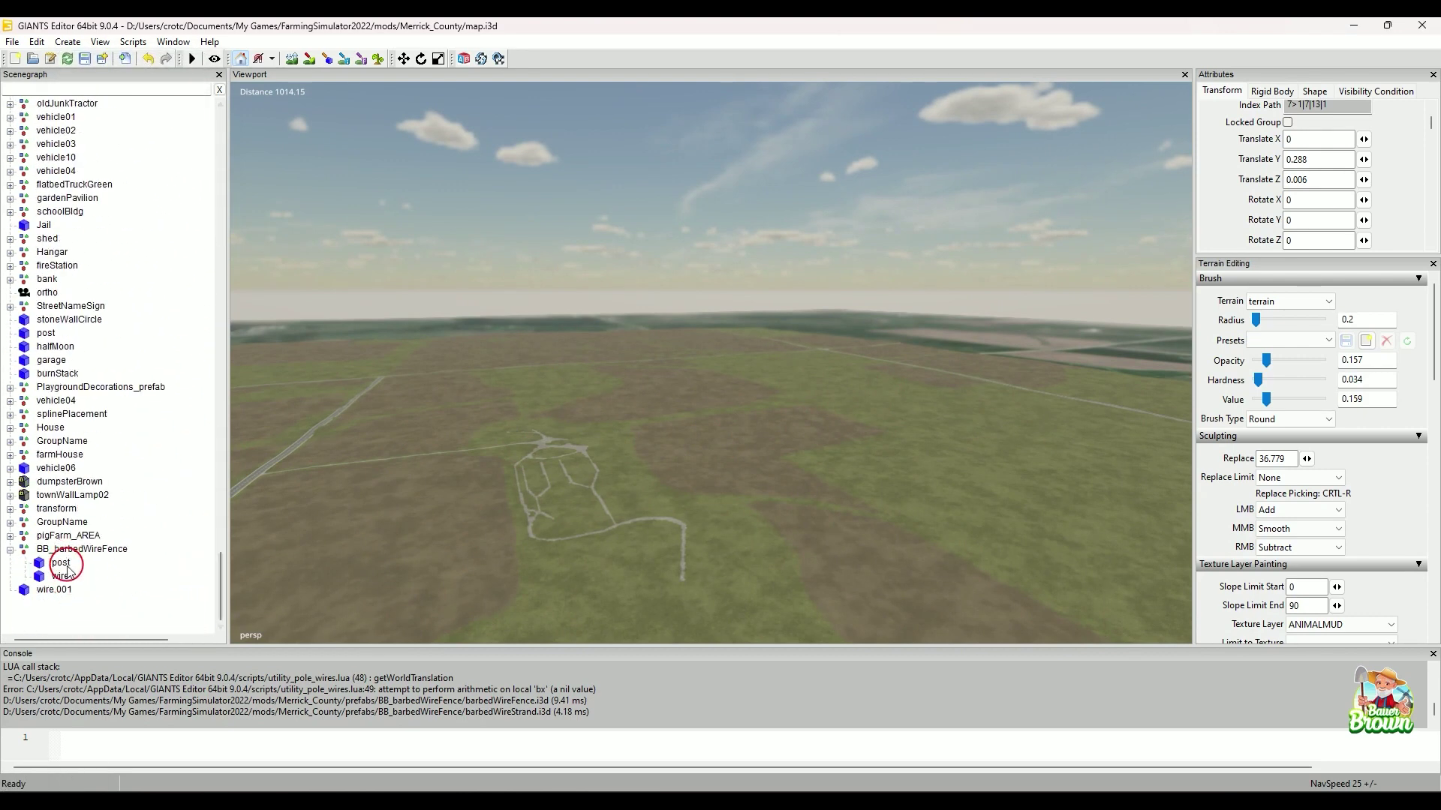
click(53, 589)
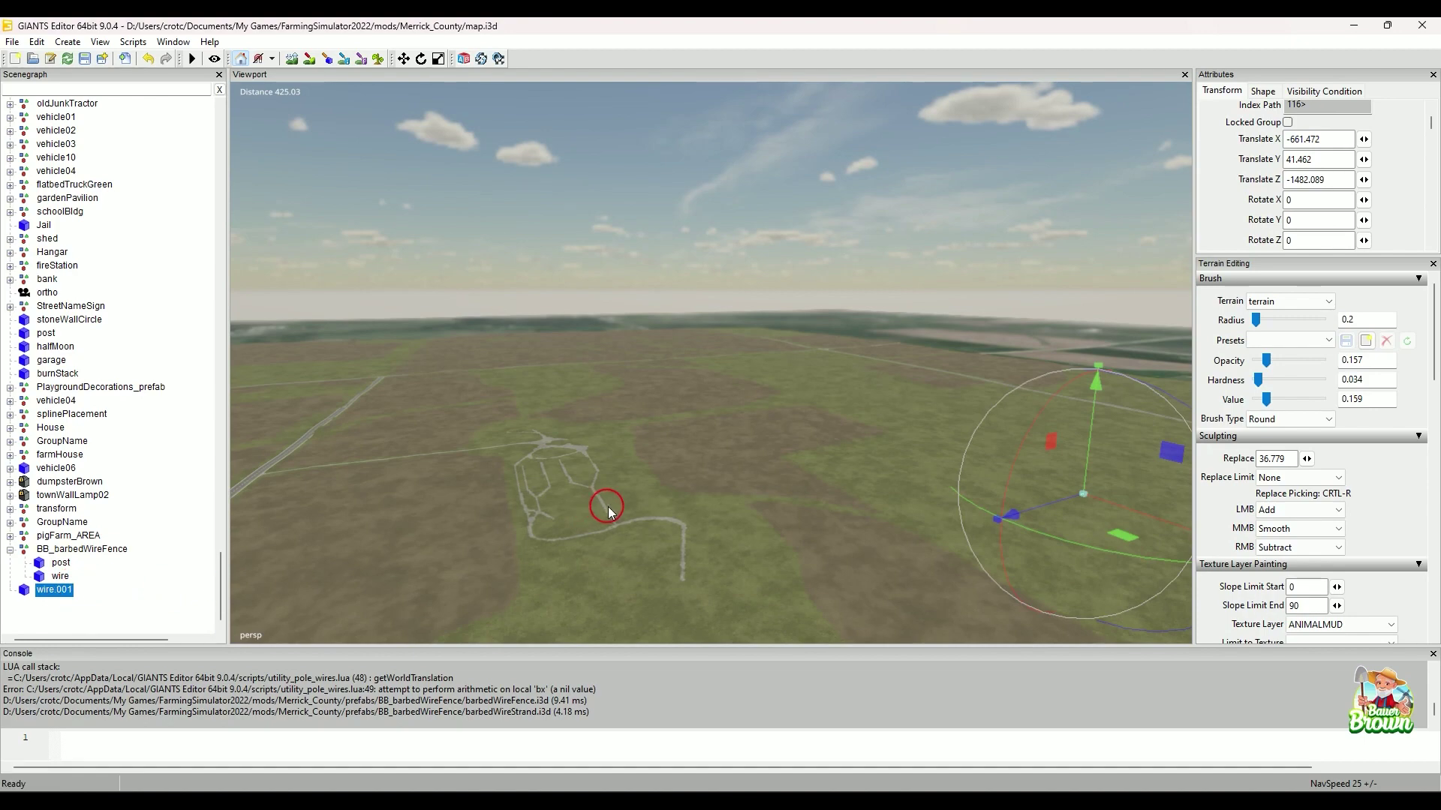
key(f)
alt+drag(765, 482, 727, 484)
alt+right_drag(728, 482, 688, 489)
alt+drag(688, 489, 769, 460)
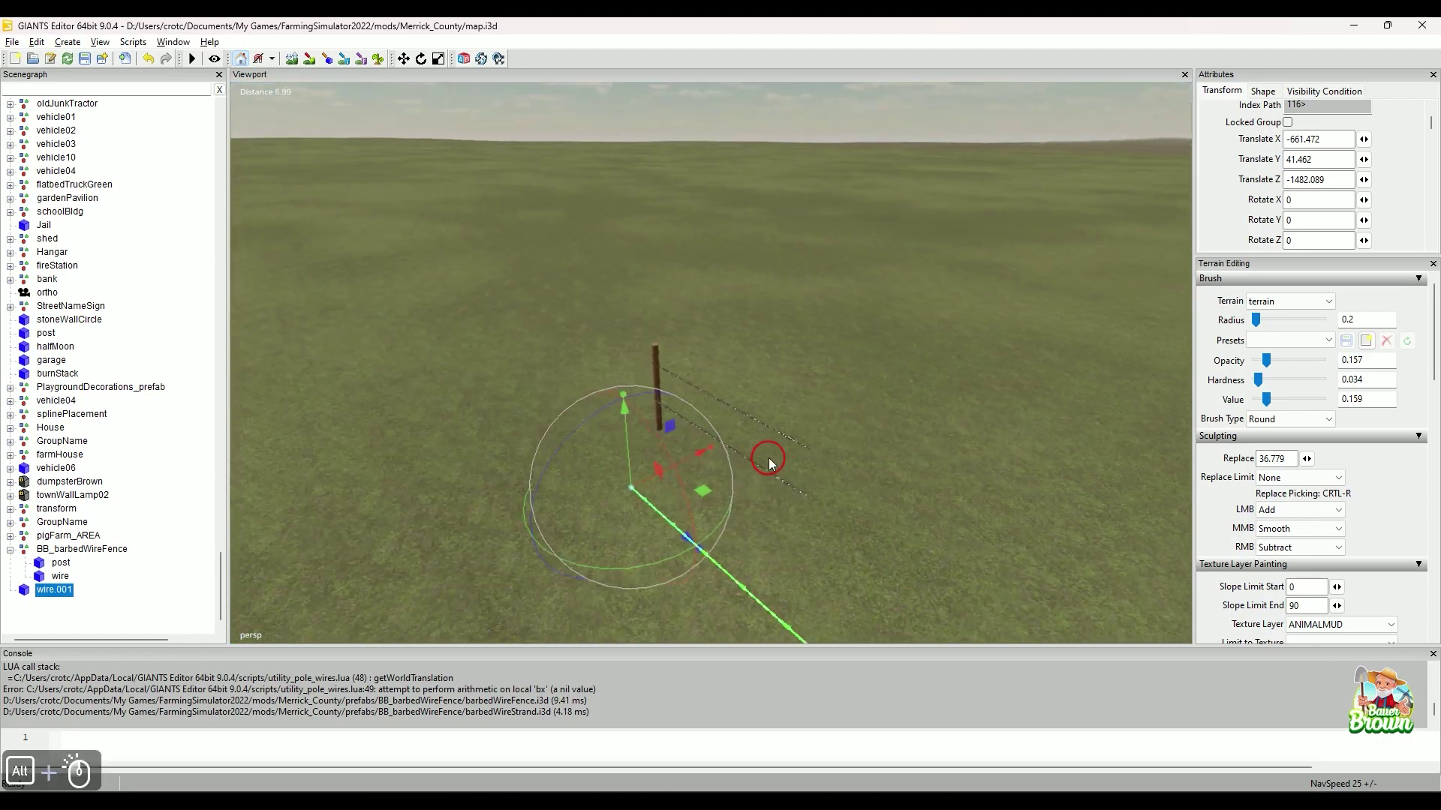
Examine the wire.001 strand's direction and pivot alongside the barbed wire fence from several angles and distances
alt+drag(664, 459, 814, 466)
alt+middle_drag(766, 475, 802, 465)
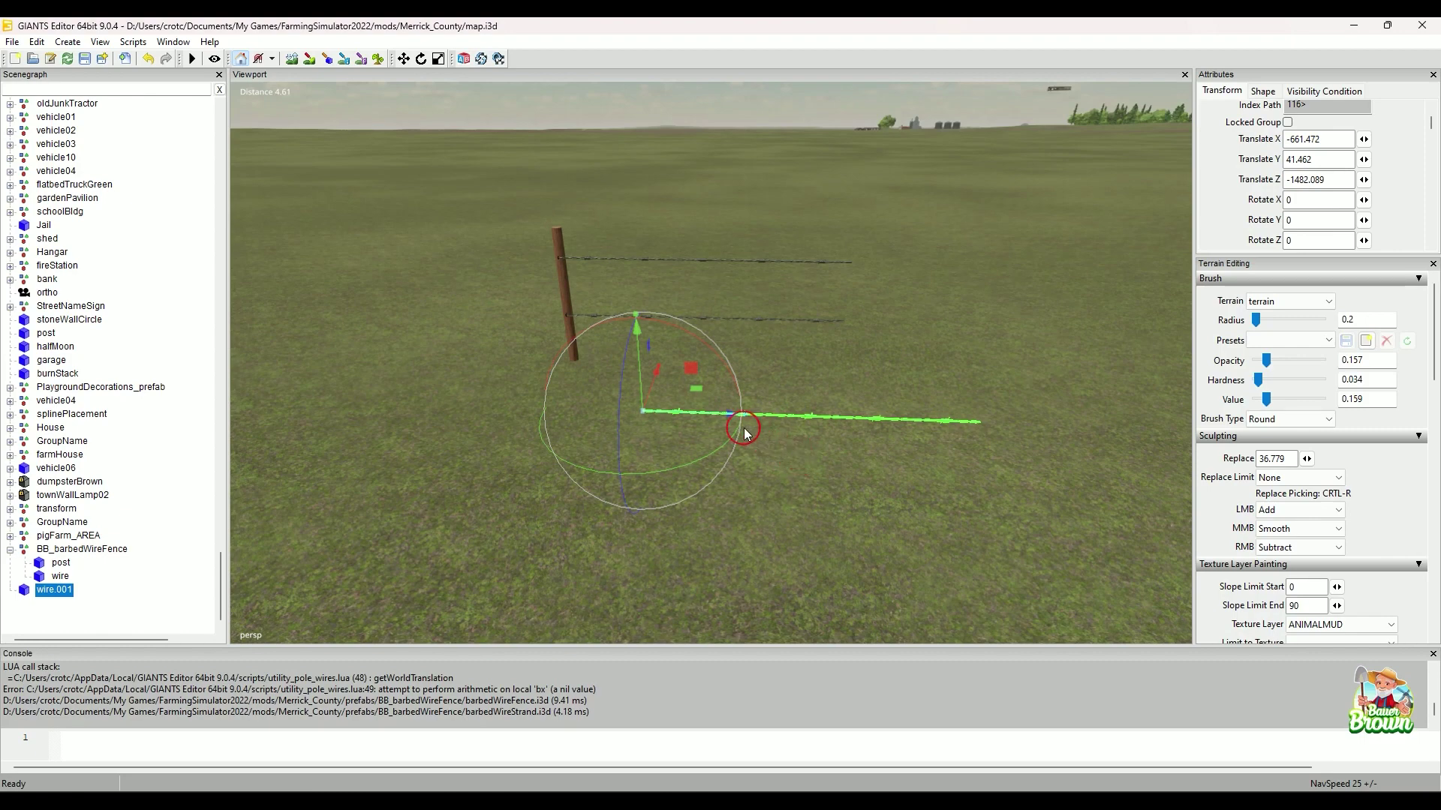
alt+middle_drag(787, 449, 818, 458)
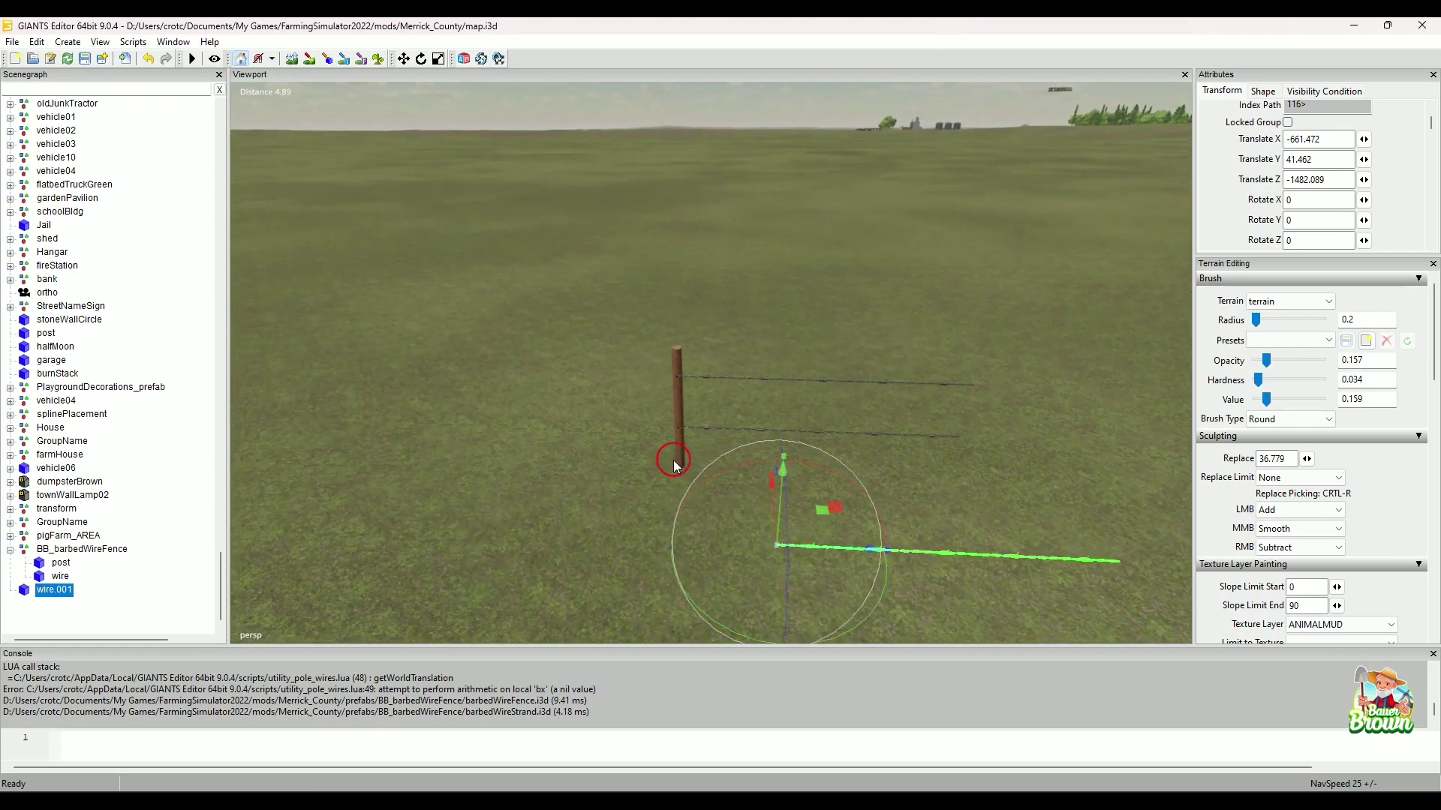
alt+drag(531, 481, 595, 460)
scroll(595, 460, down, 3)
scroll(611, 450, up, 4)
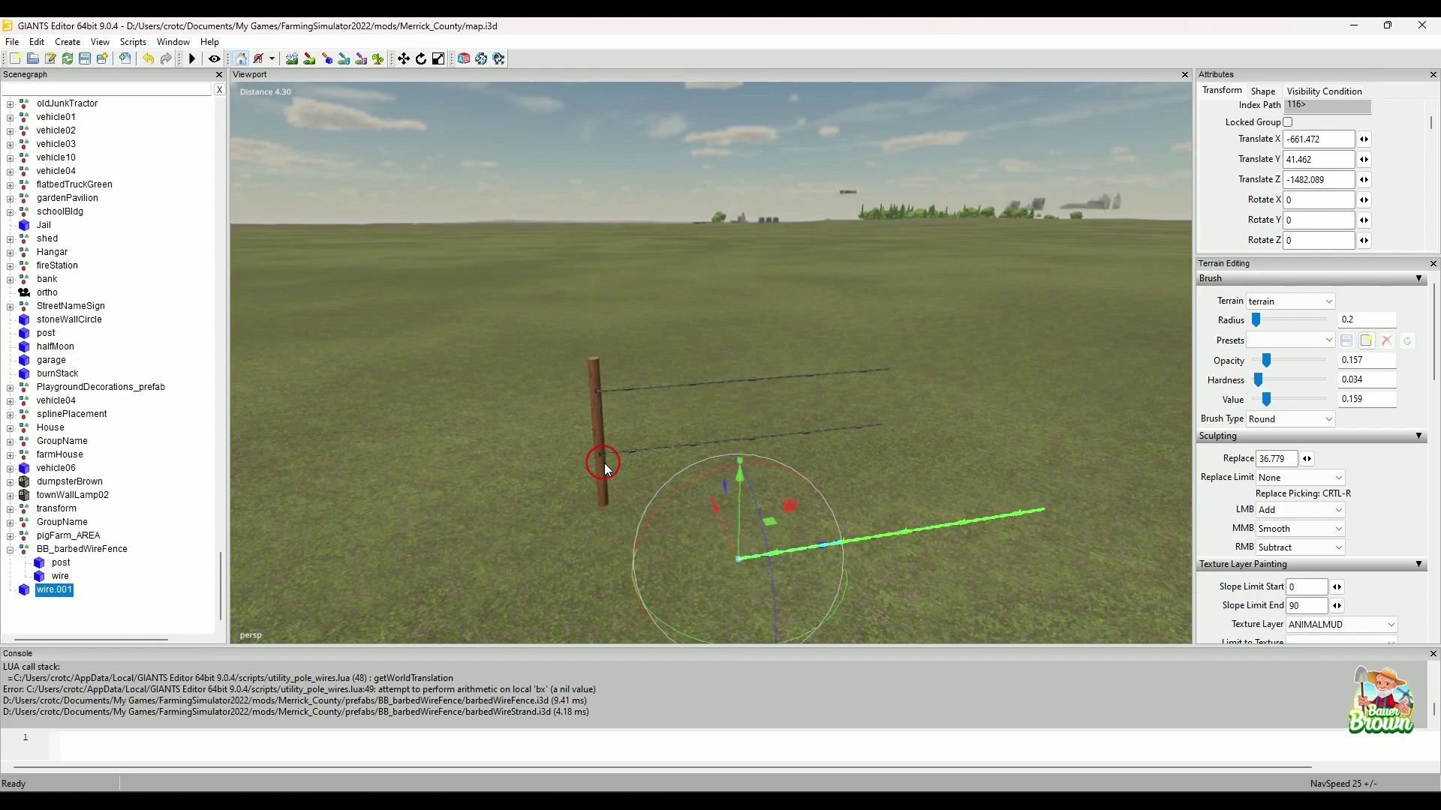
alt+drag(564, 481, 666, 492)
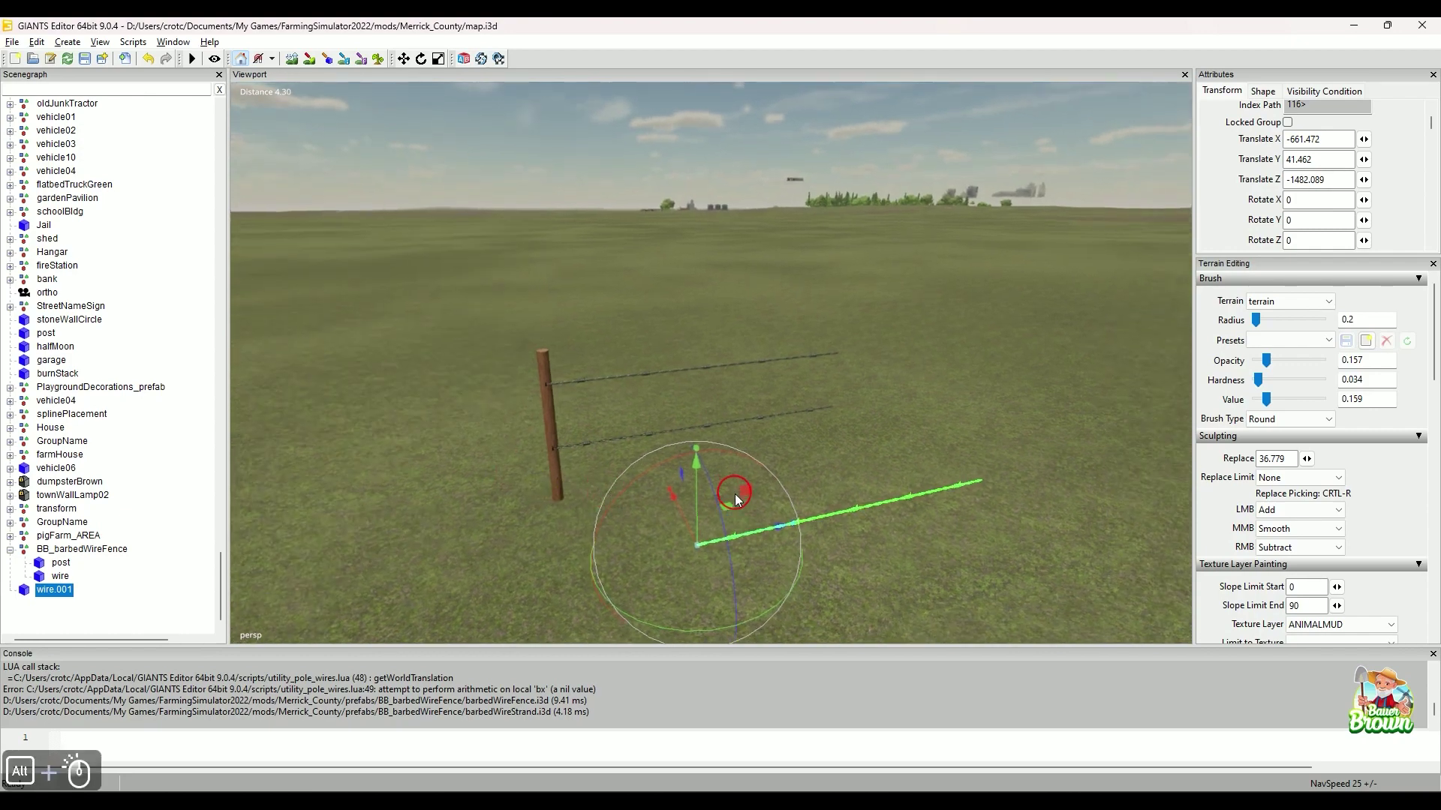
alt+middle_drag(818, 495, 836, 504)
alt+drag(835, 504, 763, 503)
scroll(766, 502, up, 2)
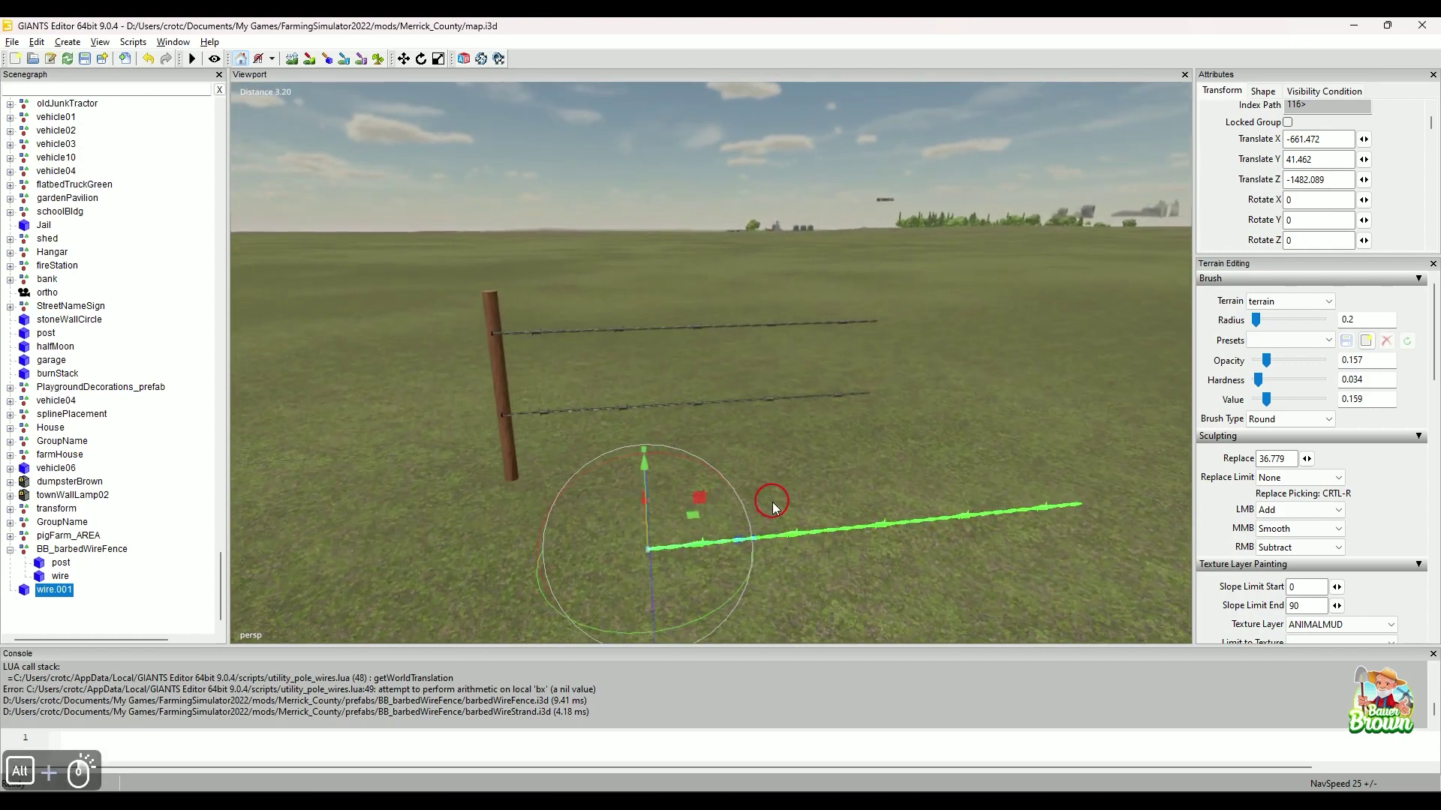
alt+middle_drag(772, 502, 801, 499)
alt+drag(802, 501, 800, 500)
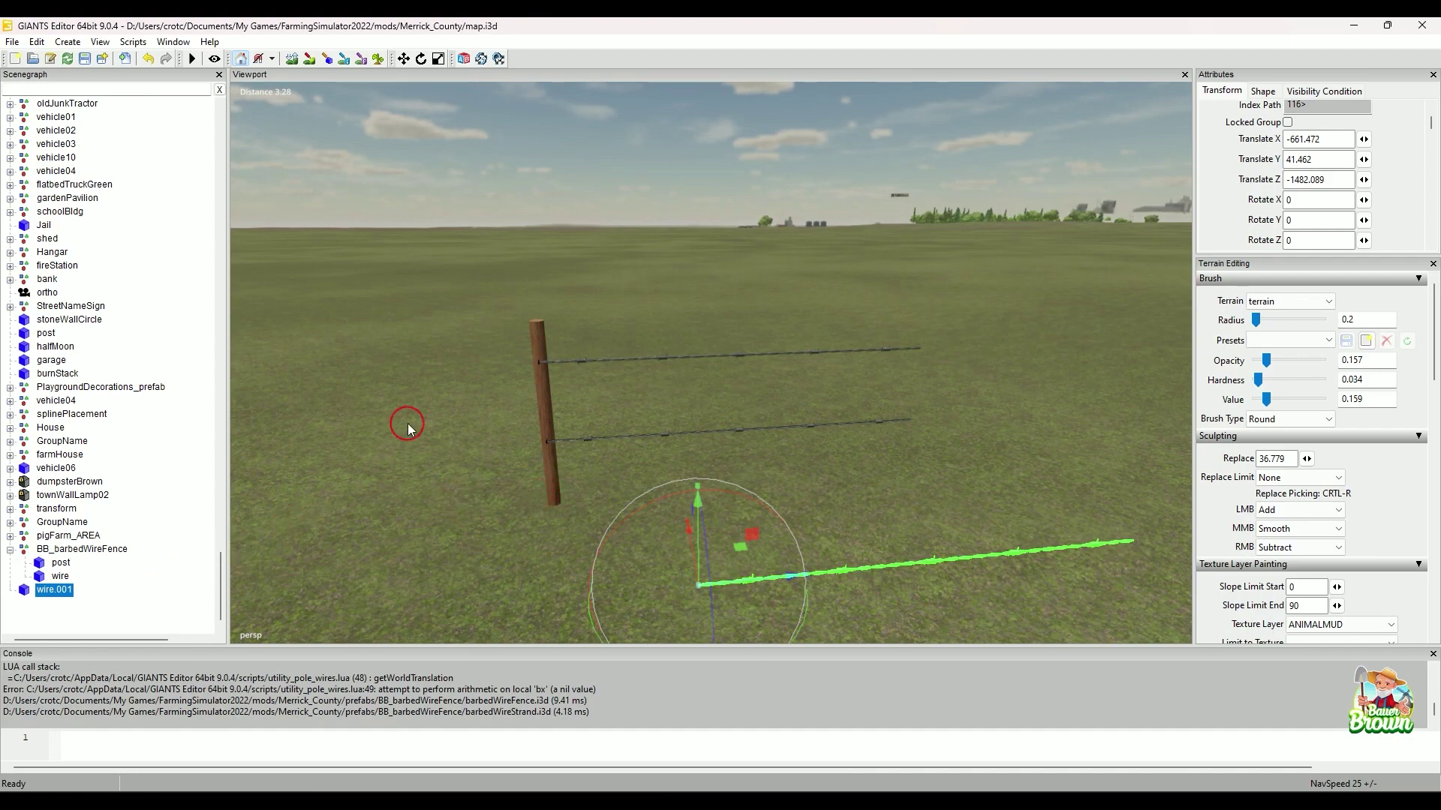
alt+drag(373, 456, 481, 453)
scroll(458, 461, down, 4)
alt+middle_drag(481, 453, 473, 478)
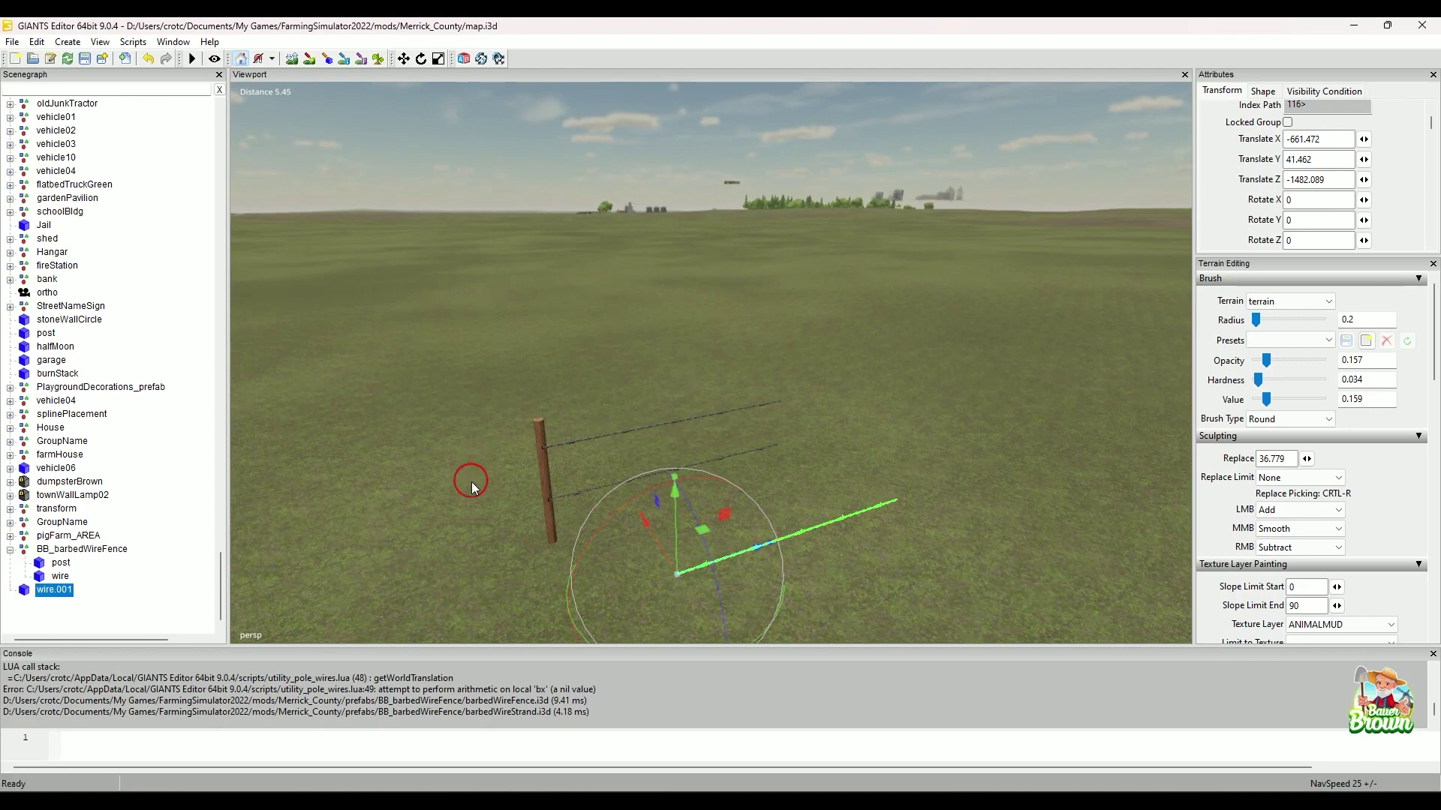
alt+drag(553, 488, 506, 465)
alt+middle_drag(506, 465, 511, 461)
alt+drag(511, 461, 491, 470)
scroll(490, 470, up, 1)
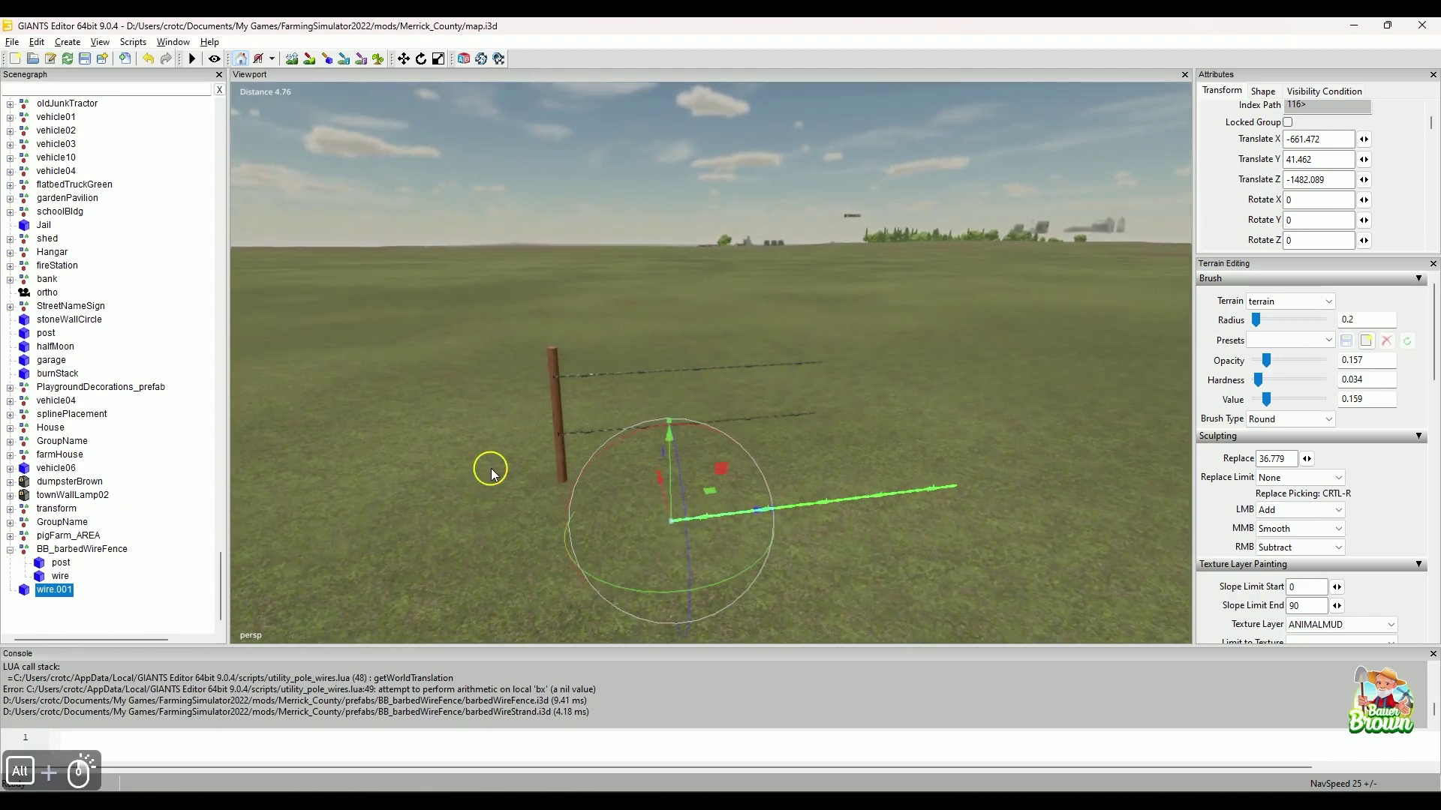
alt+scroll(491, 471, up, 2)
alt+middle_drag(492, 470, 488, 458)
alt+drag(514, 478, 479, 461)
alt+middle_drag(479, 462, 482, 475)
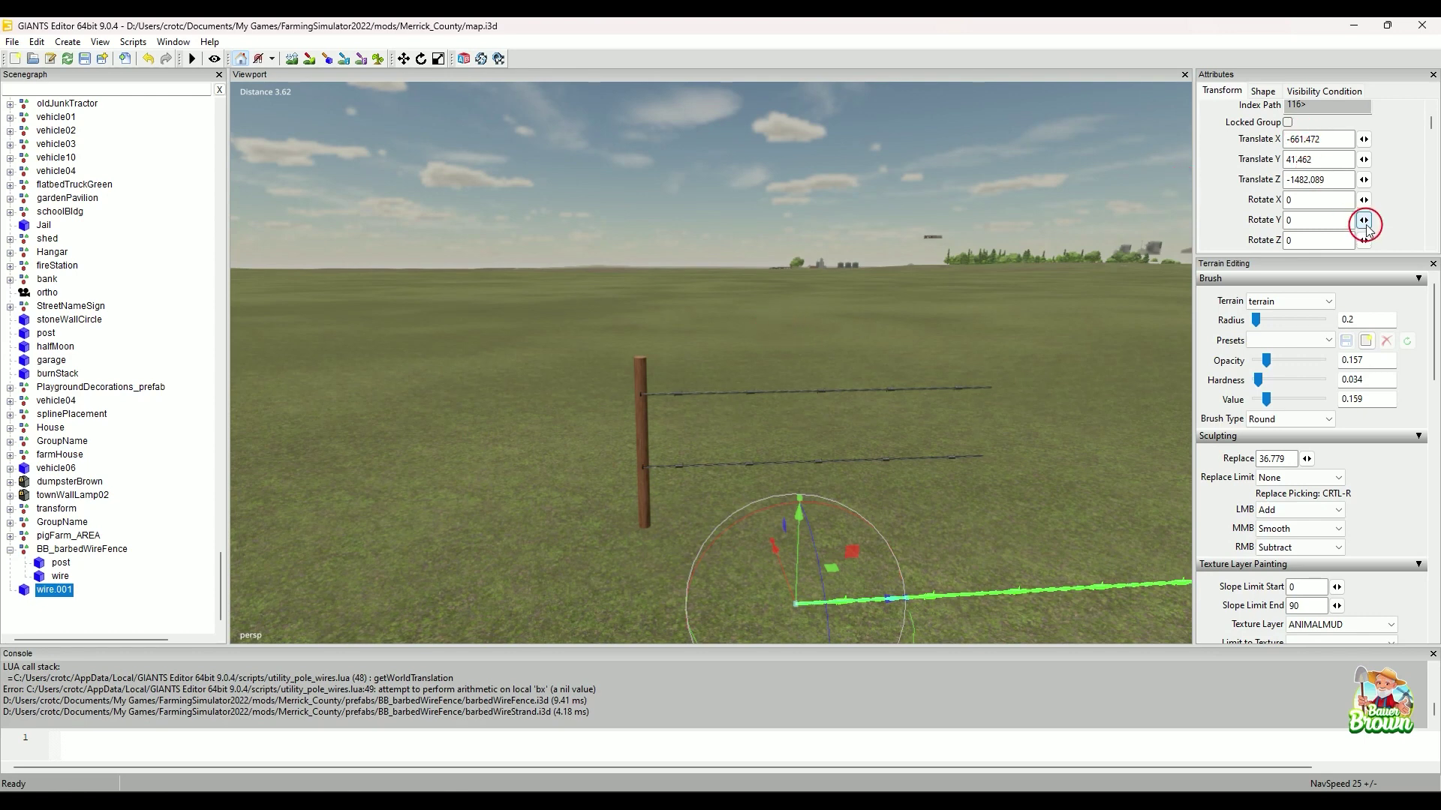
Check the rotation and scale values of wire.001 and inspect the strand and fence wires up close
scroll(1369, 227, down, 3)
scroll(1373, 231, up, 1)
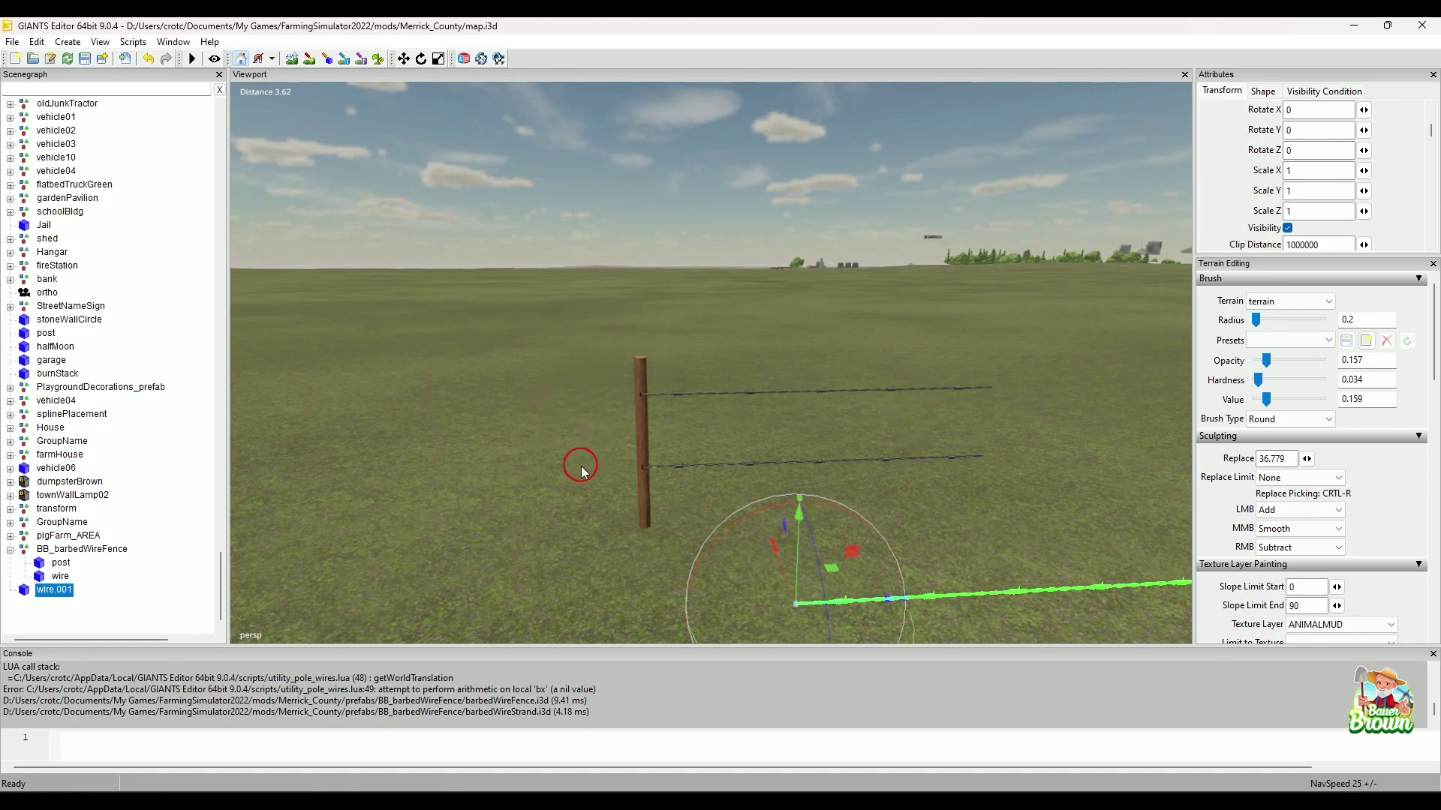
right_drag(581, 466, 598, 508)
right_click(600, 510)
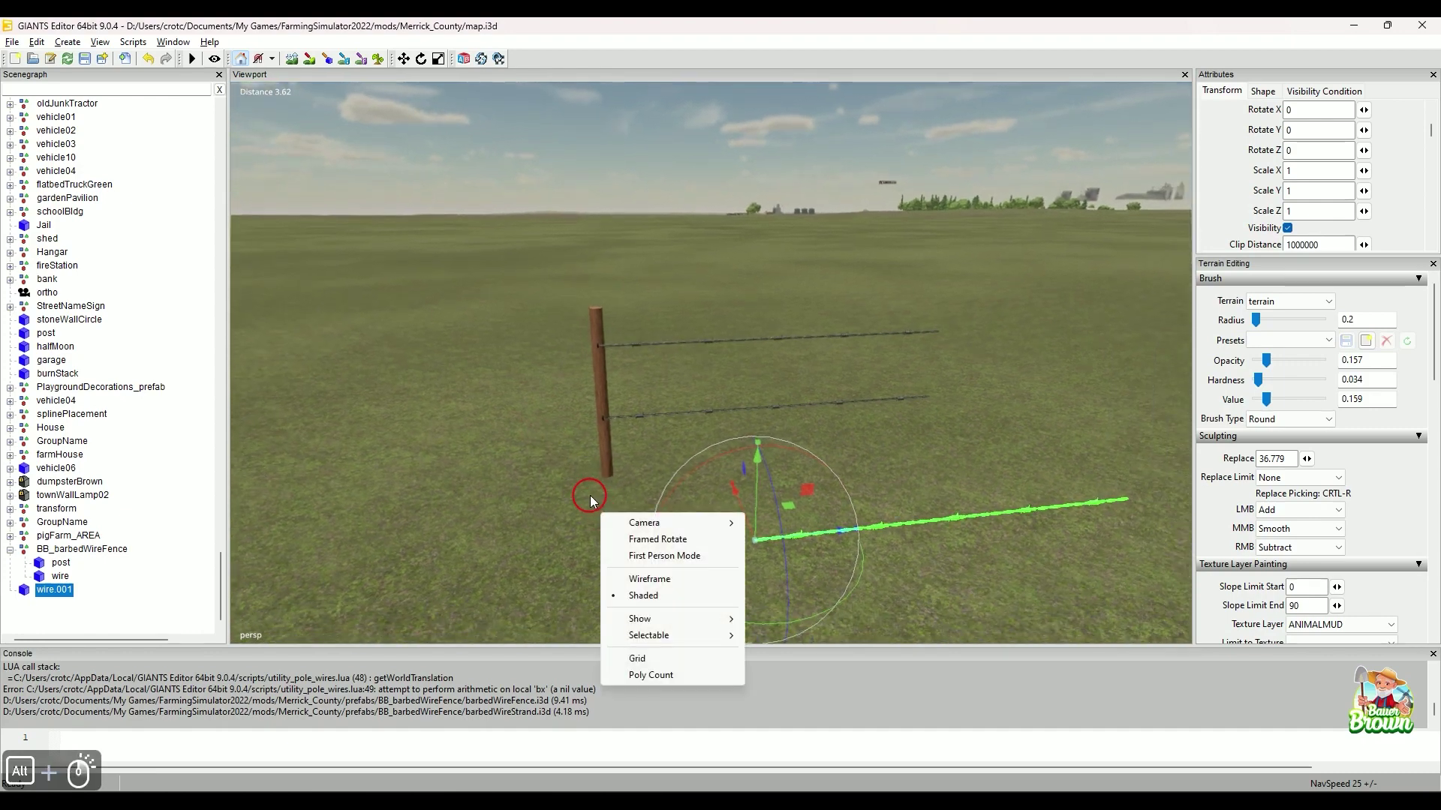
click(524, 492)
alt+middle_drag(530, 502, 540, 502)
scroll(543, 498, up, 2)
alt+drag(547, 496, 591, 499)
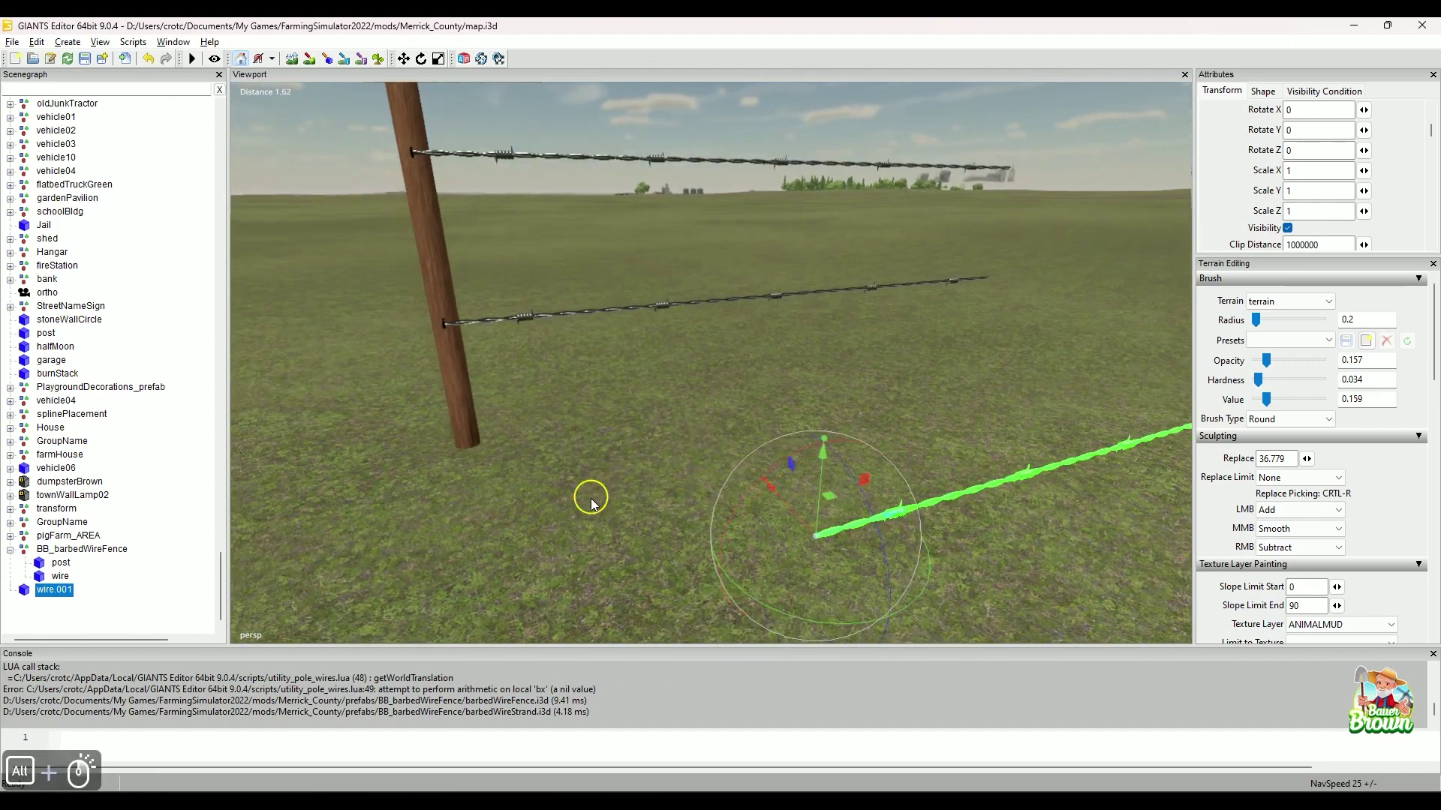
alt+right_drag(591, 498, 583, 497)
alt+drag(584, 497, 577, 492)
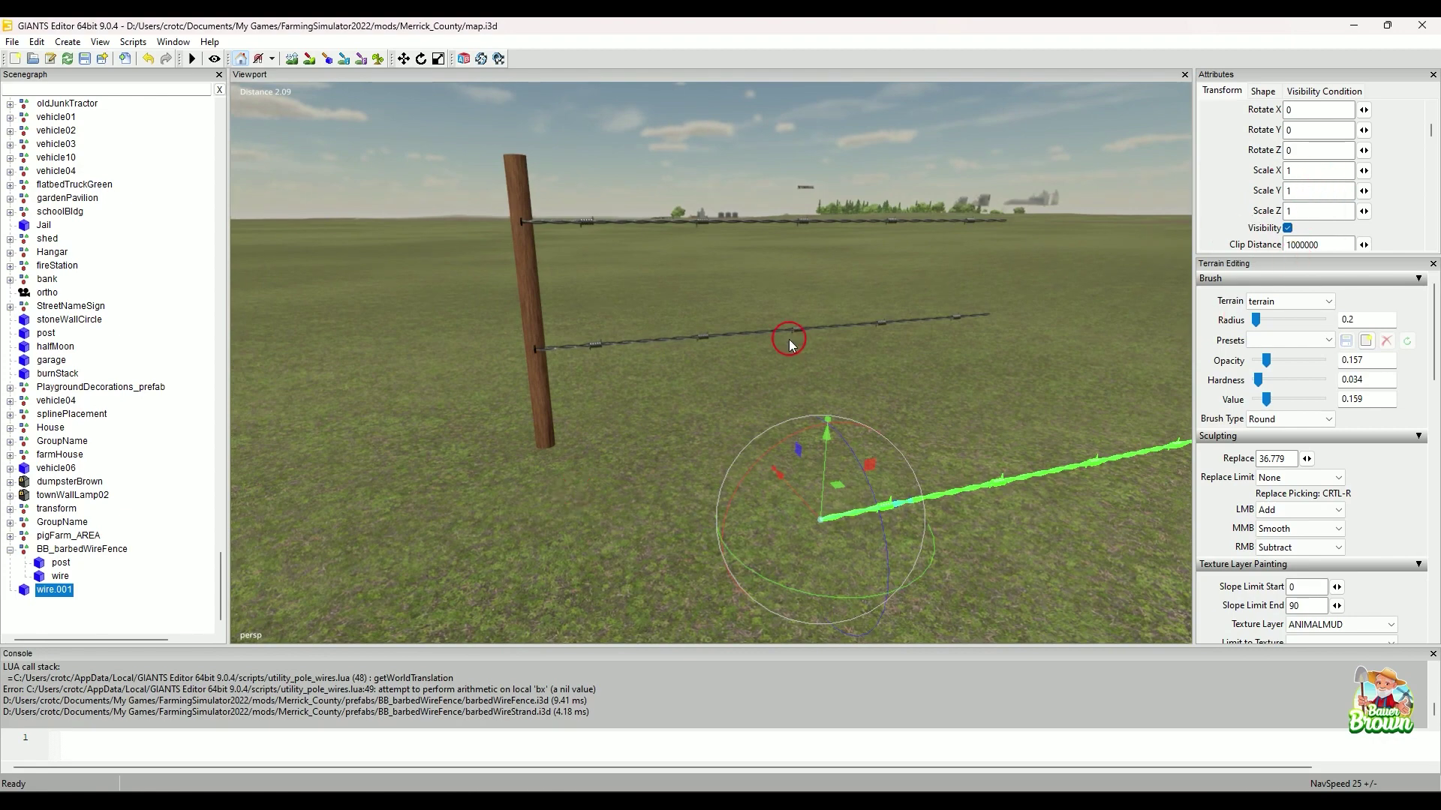
alt+drag(736, 280, 708, 296)
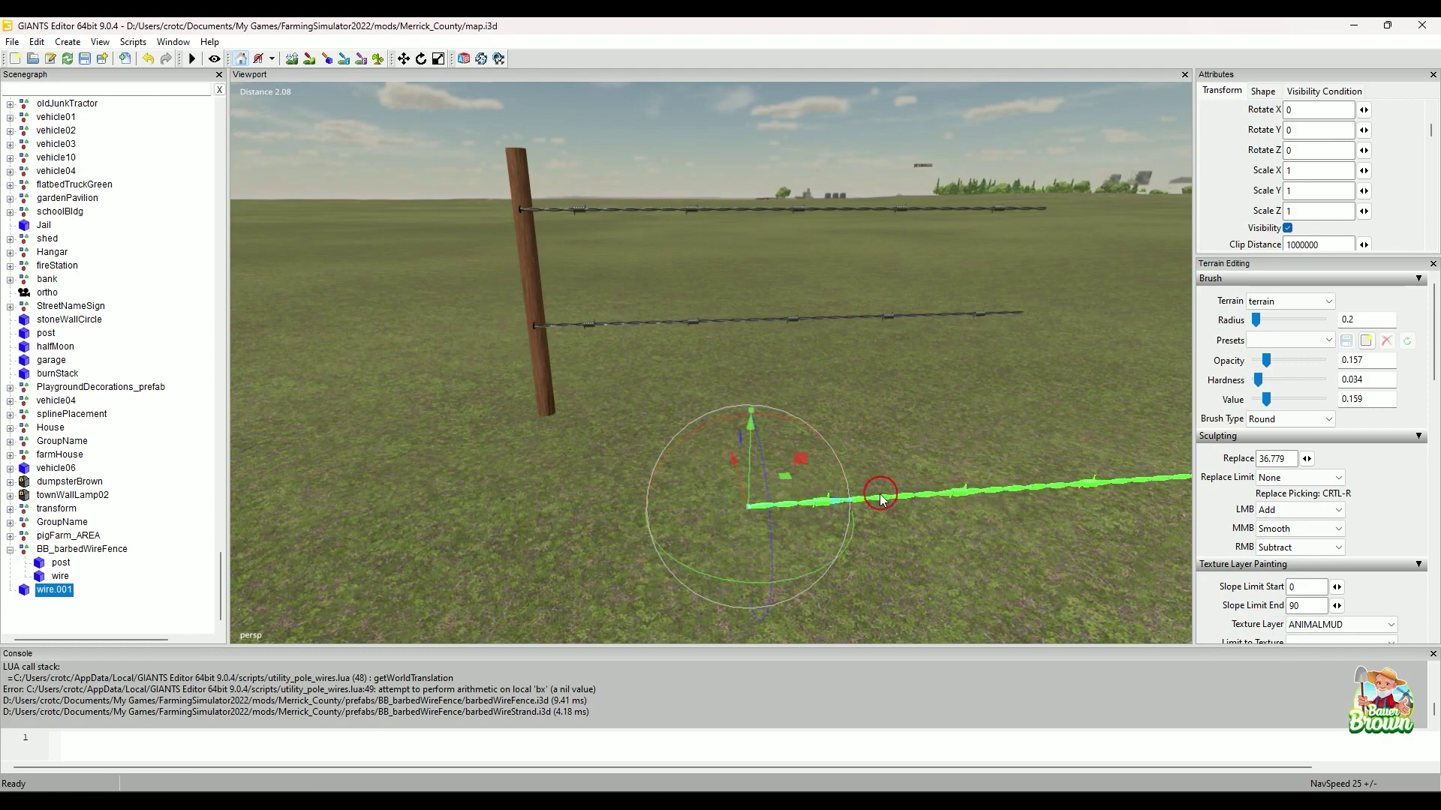
Review the Freeze Transformations options for the wire.001 strand and close the dialog without applying them
click(36, 42)
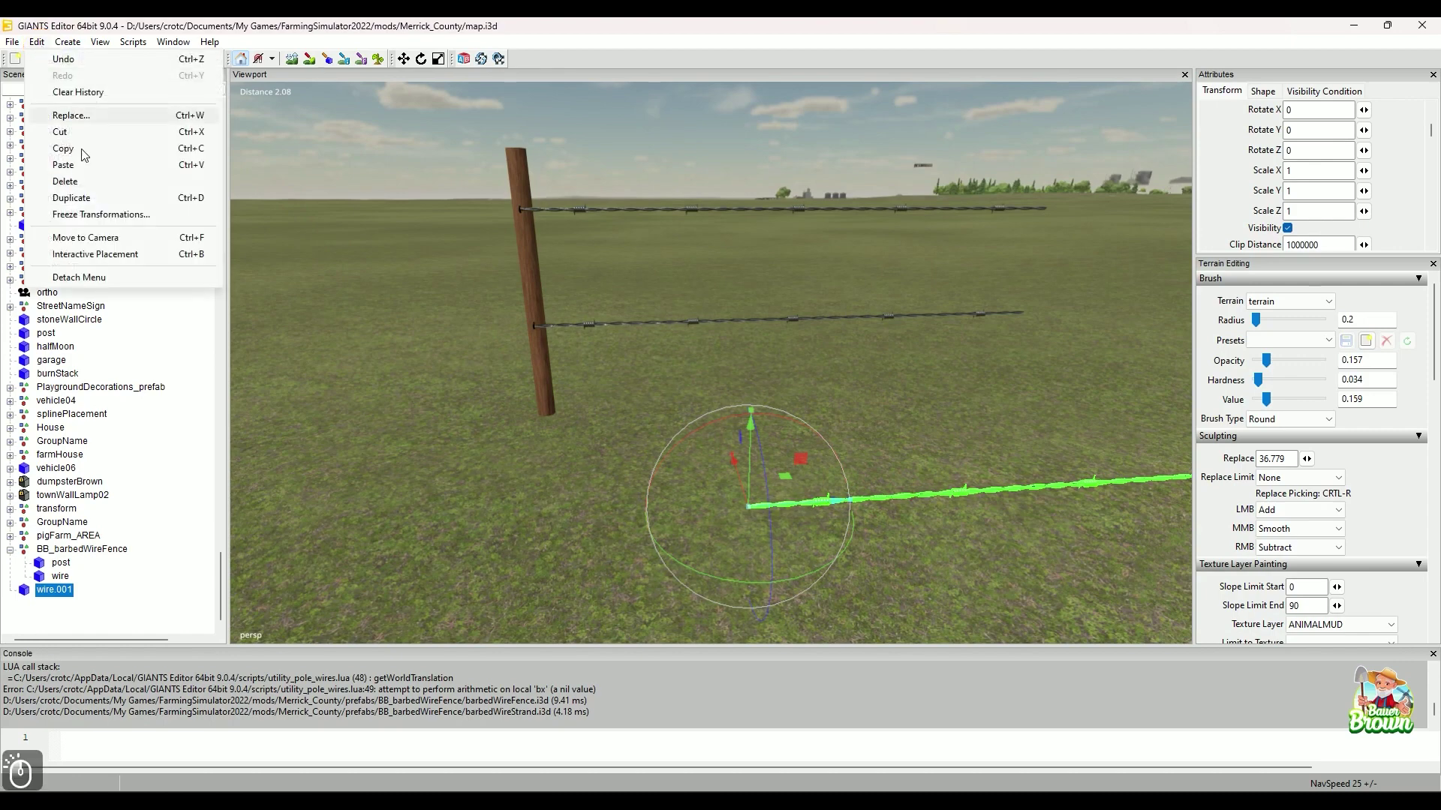
click(124, 215)
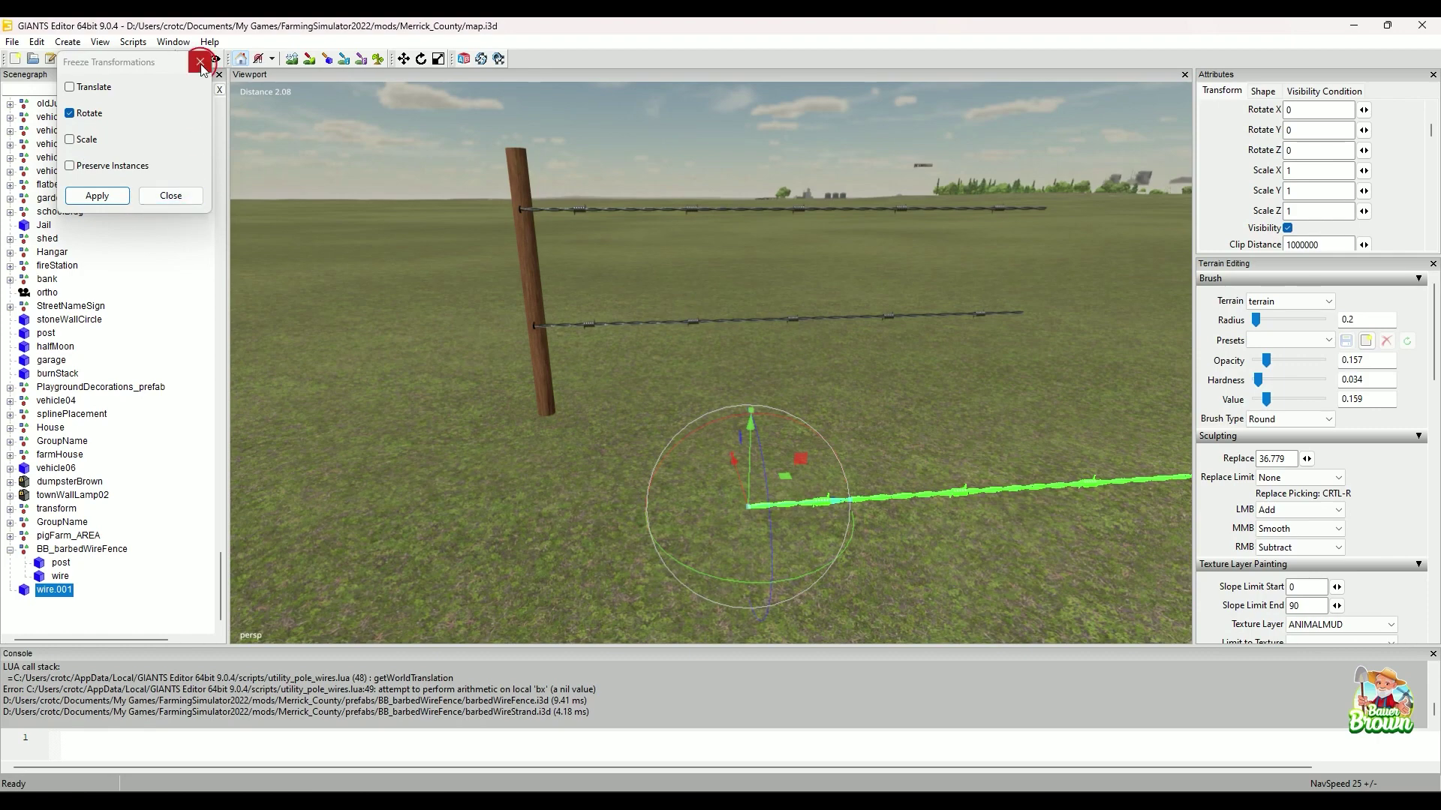
click(185, 203)
Compare the single wire.001 strand with the fence's post and two-wire section, selecting the fence's wire object
alt+drag(460, 363, 534, 379)
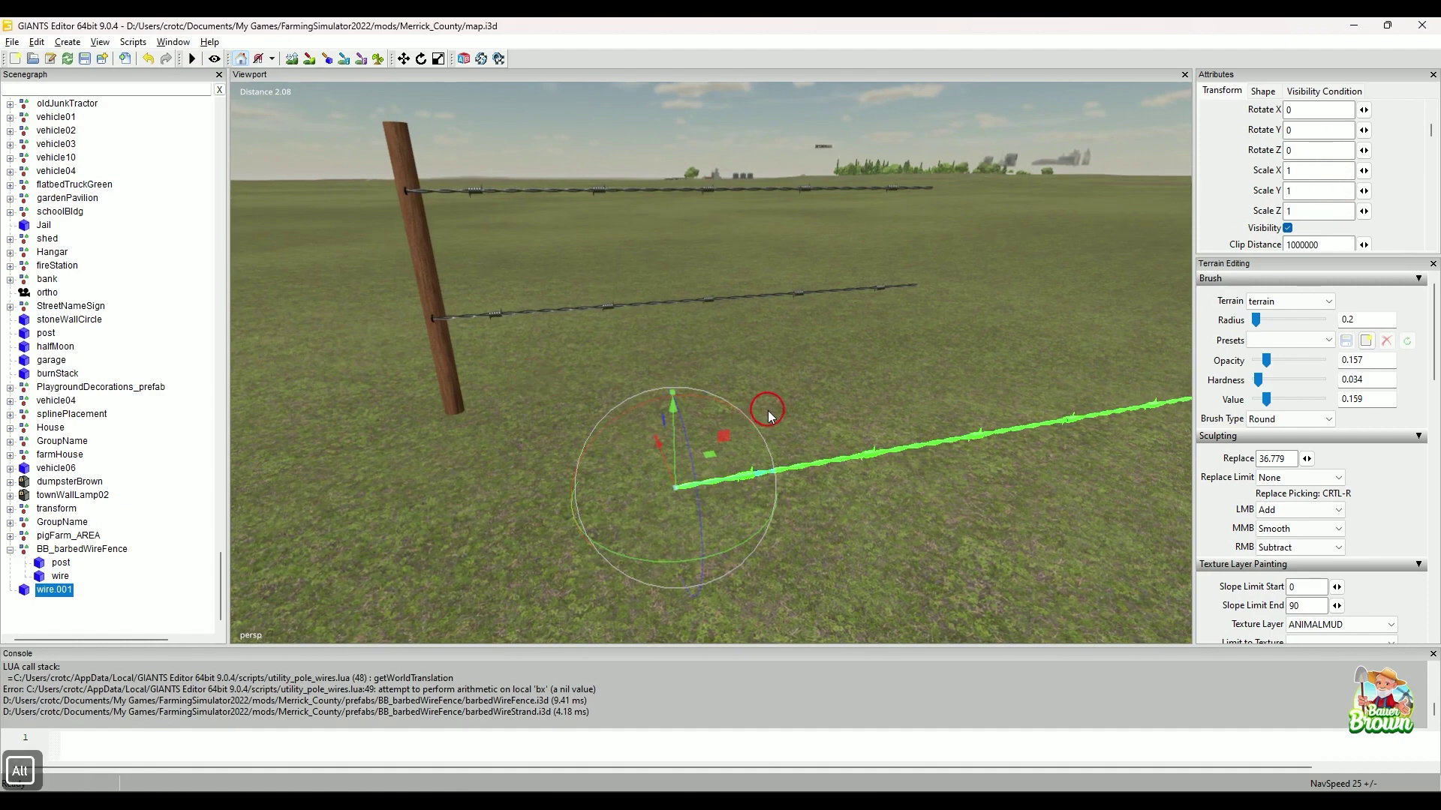
alt+drag(765, 508, 732, 421)
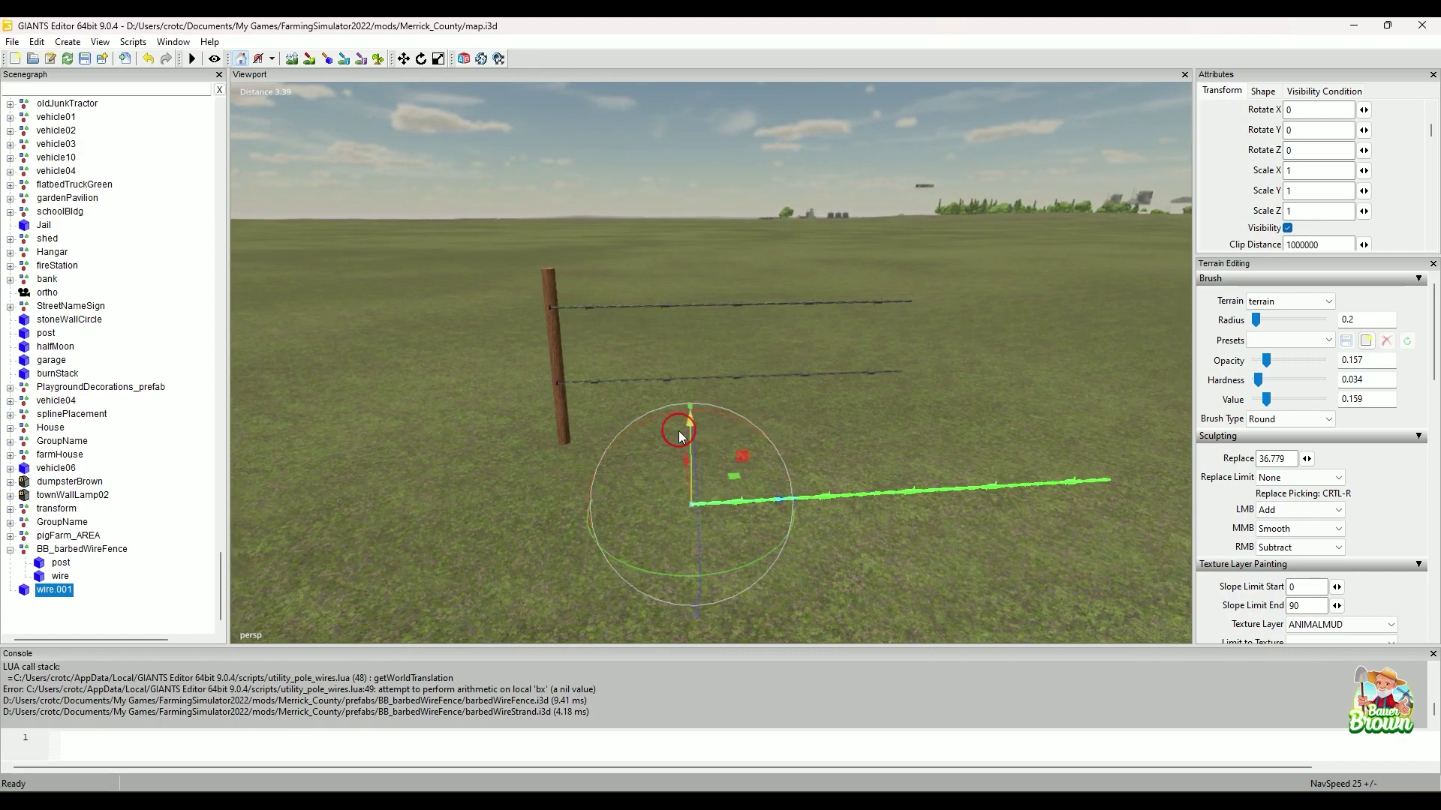
scroll(574, 443, up, 3)
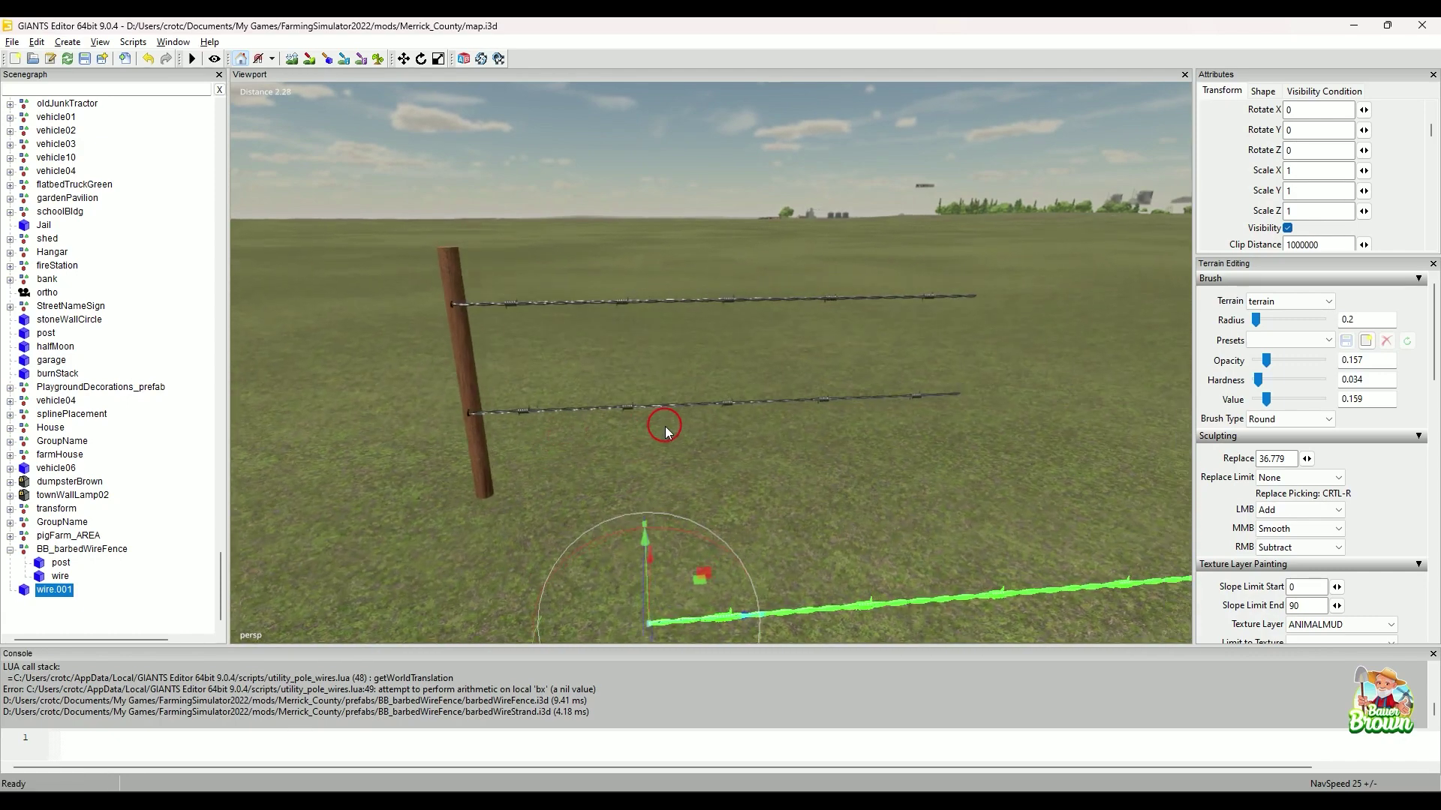
alt+drag(665, 426, 727, 417)
scroll(686, 429, down, 4)
scroll(672, 424, up, 3)
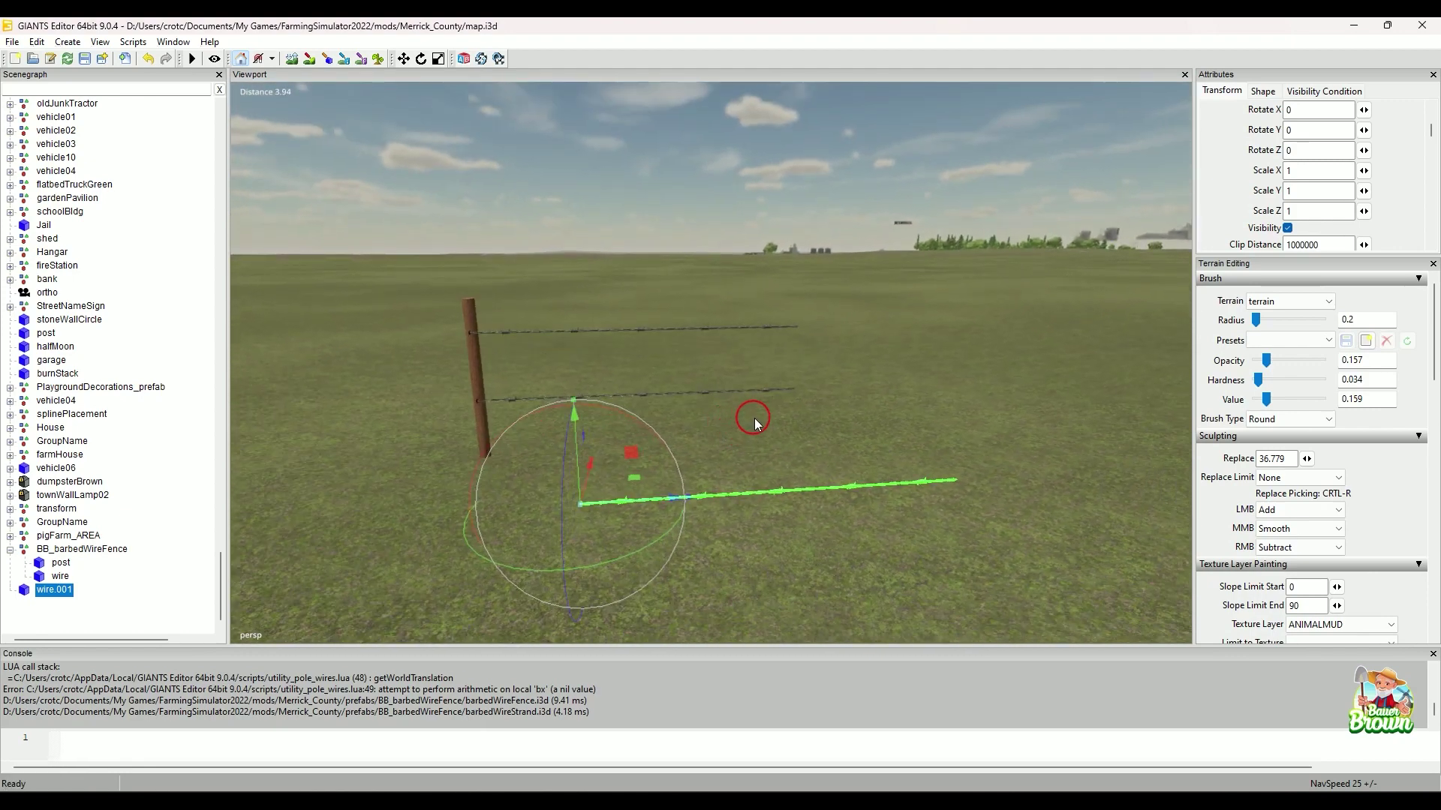
alt+middle_drag(827, 395, 858, 456)
scroll(865, 450, down, 4)
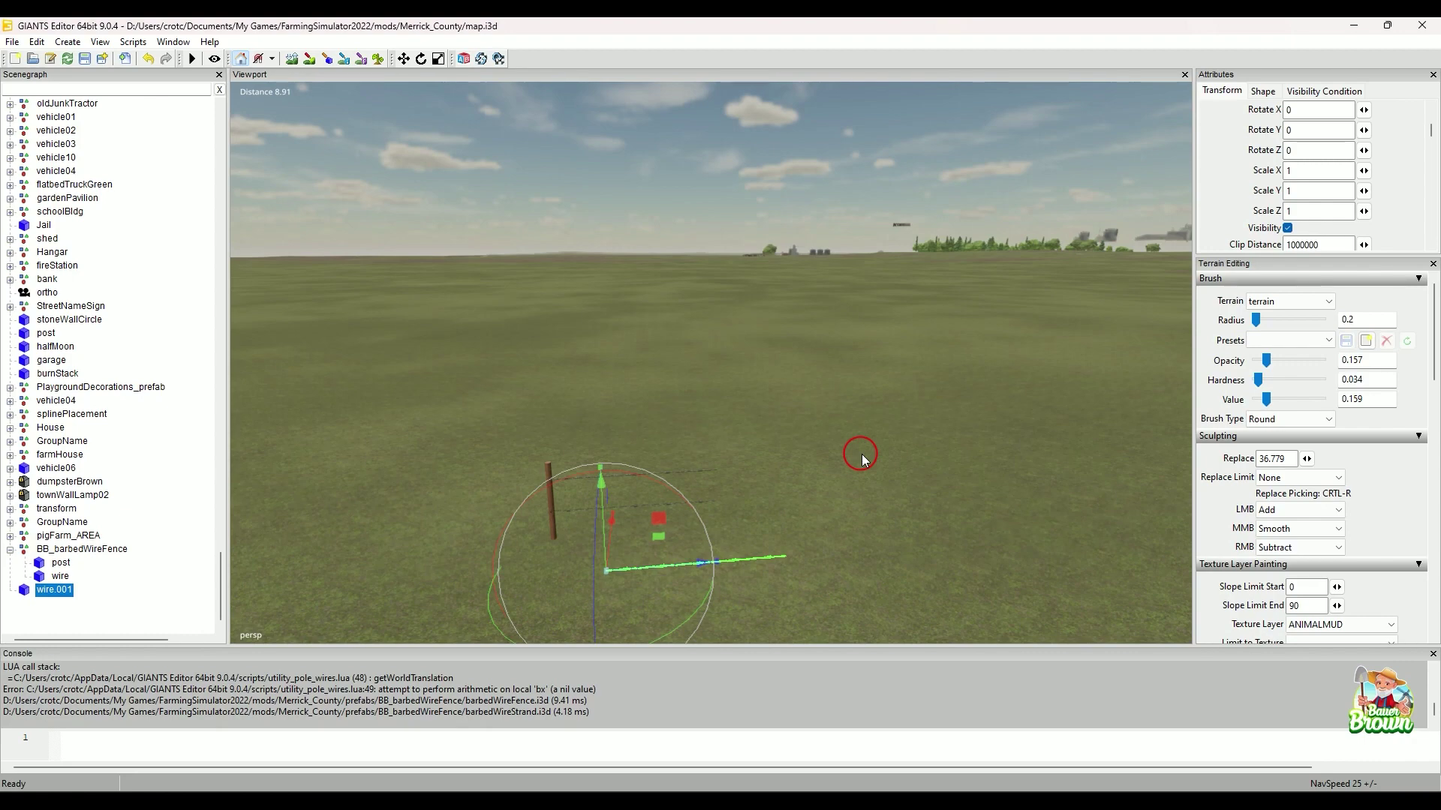
alt+drag(804, 364, 763, 406)
alt+right_drag(787, 376, 784, 364)
alt+middle_drag(784, 364, 784, 325)
alt+scroll(773, 353, up, 5)
click(651, 350)
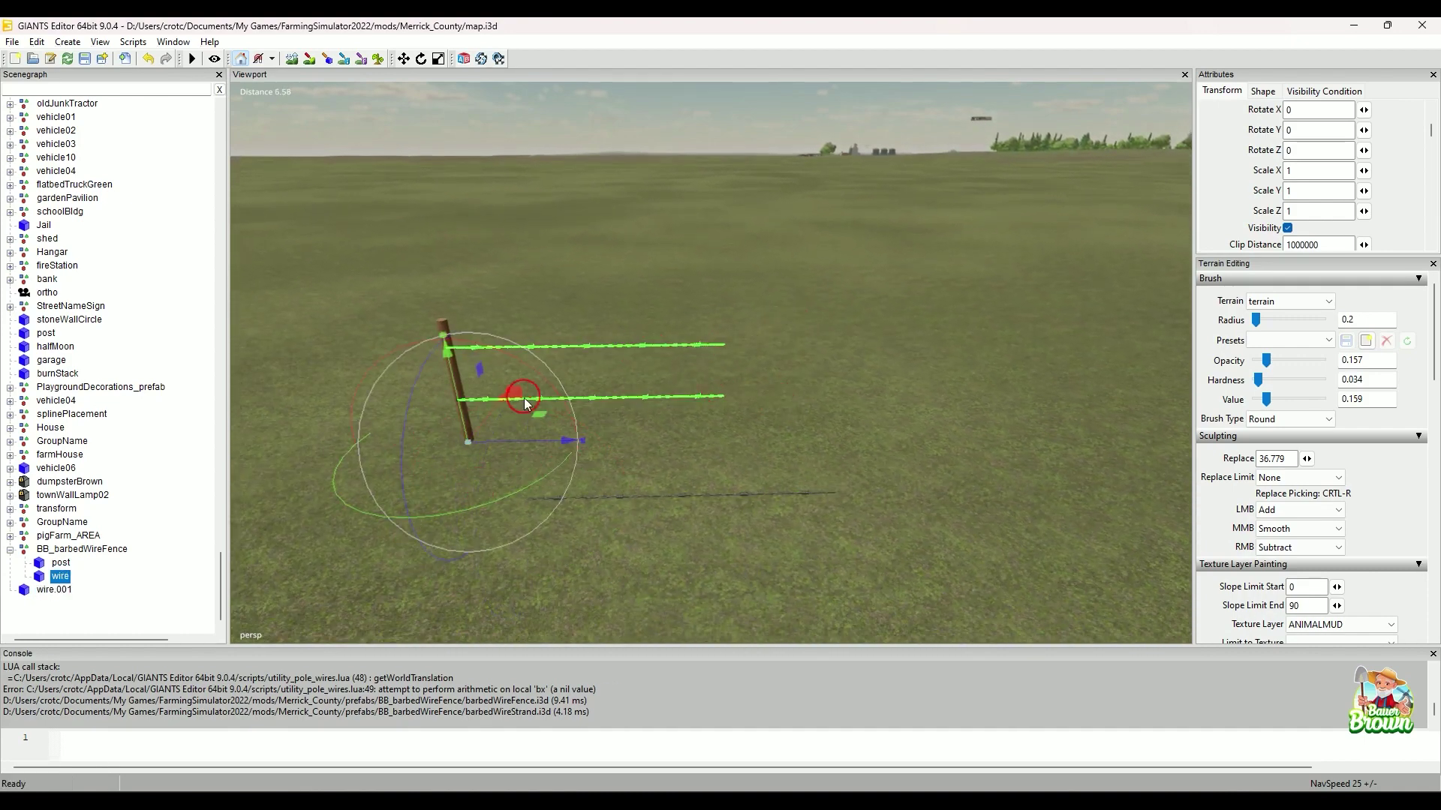
Try nesting wire.001 under the fence post in place of the deleted two-wire object, and undo it
key(Delete)
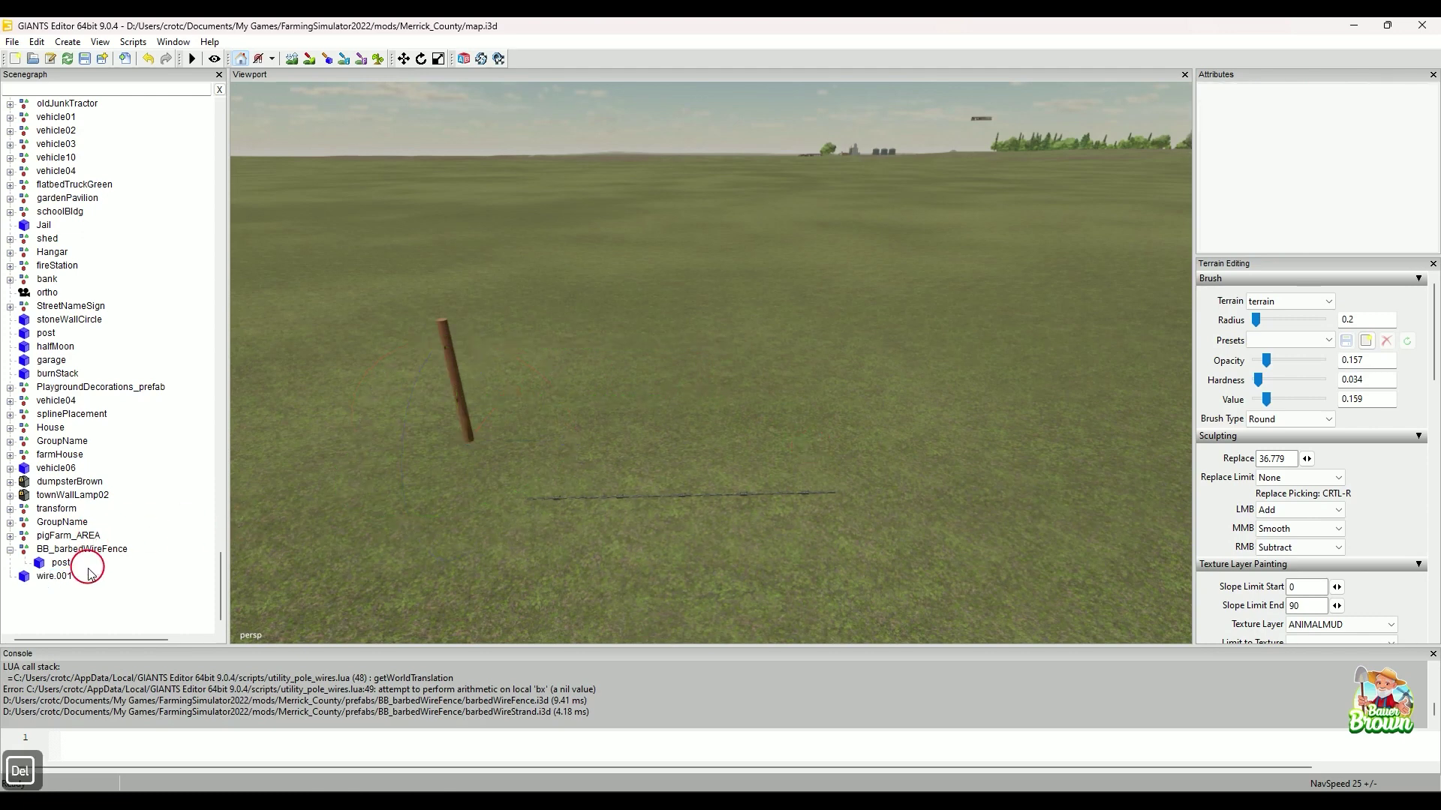
click(63, 591)
mouse_move(63, 590)
mouse_down()
mouse_move(107, 584)
mouse_move(66, 578)
mouse_up()
click(35, 590)
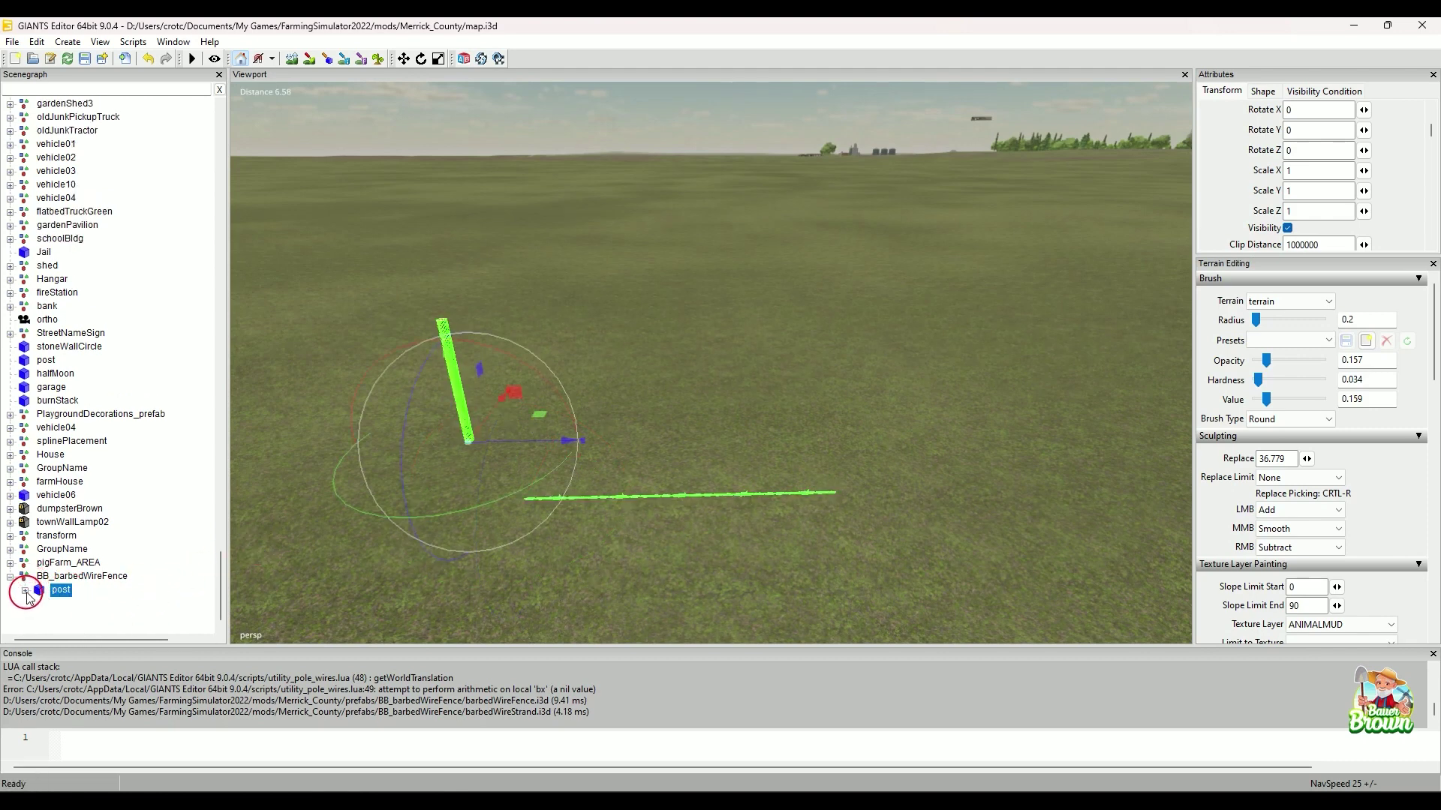
click(25, 590)
click(84, 603)
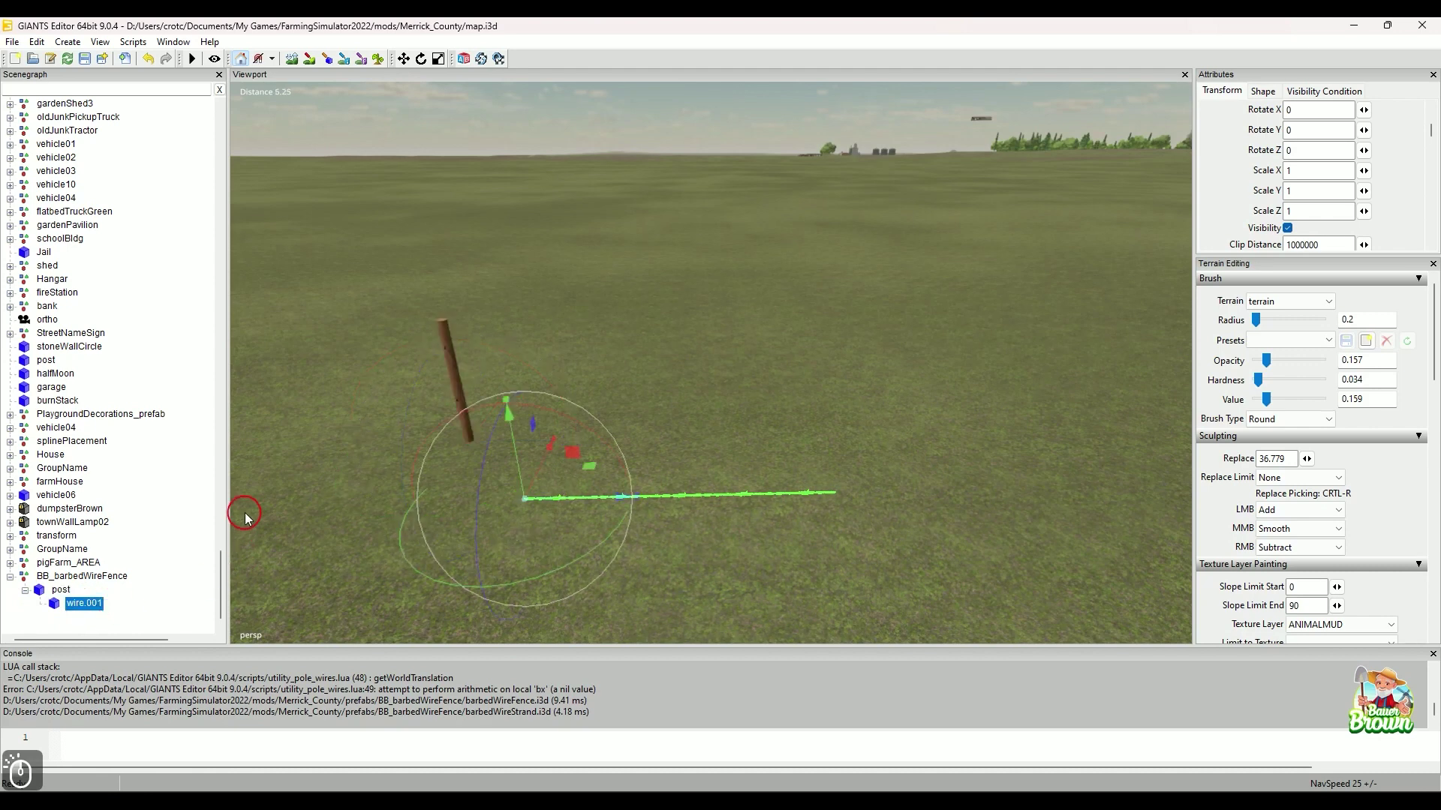
key(ctrl+z)
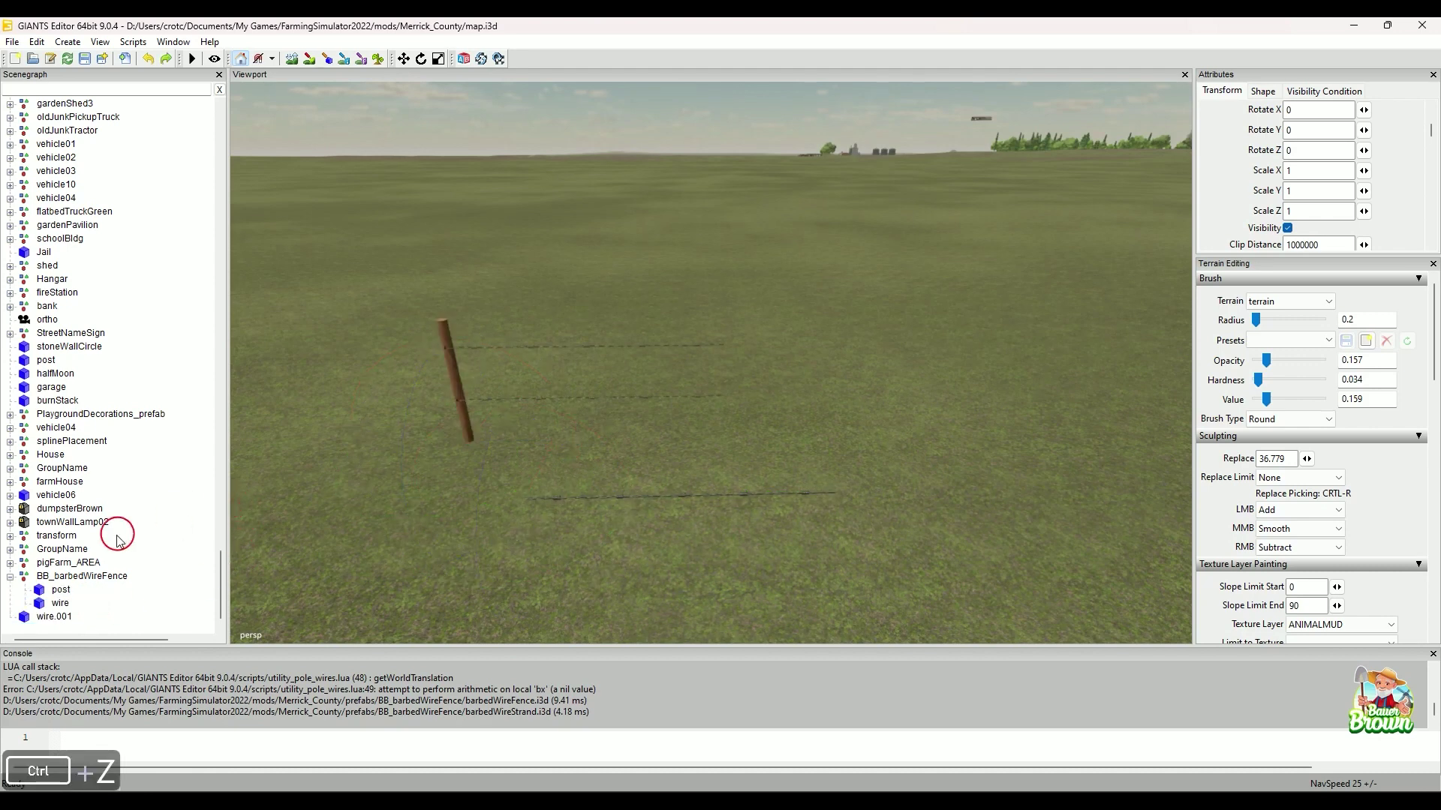
Delete the two-strand wire object from the BB_barbedWireFence group, leaving only its post
scroll(118, 540, down, 1)
click(73, 592)
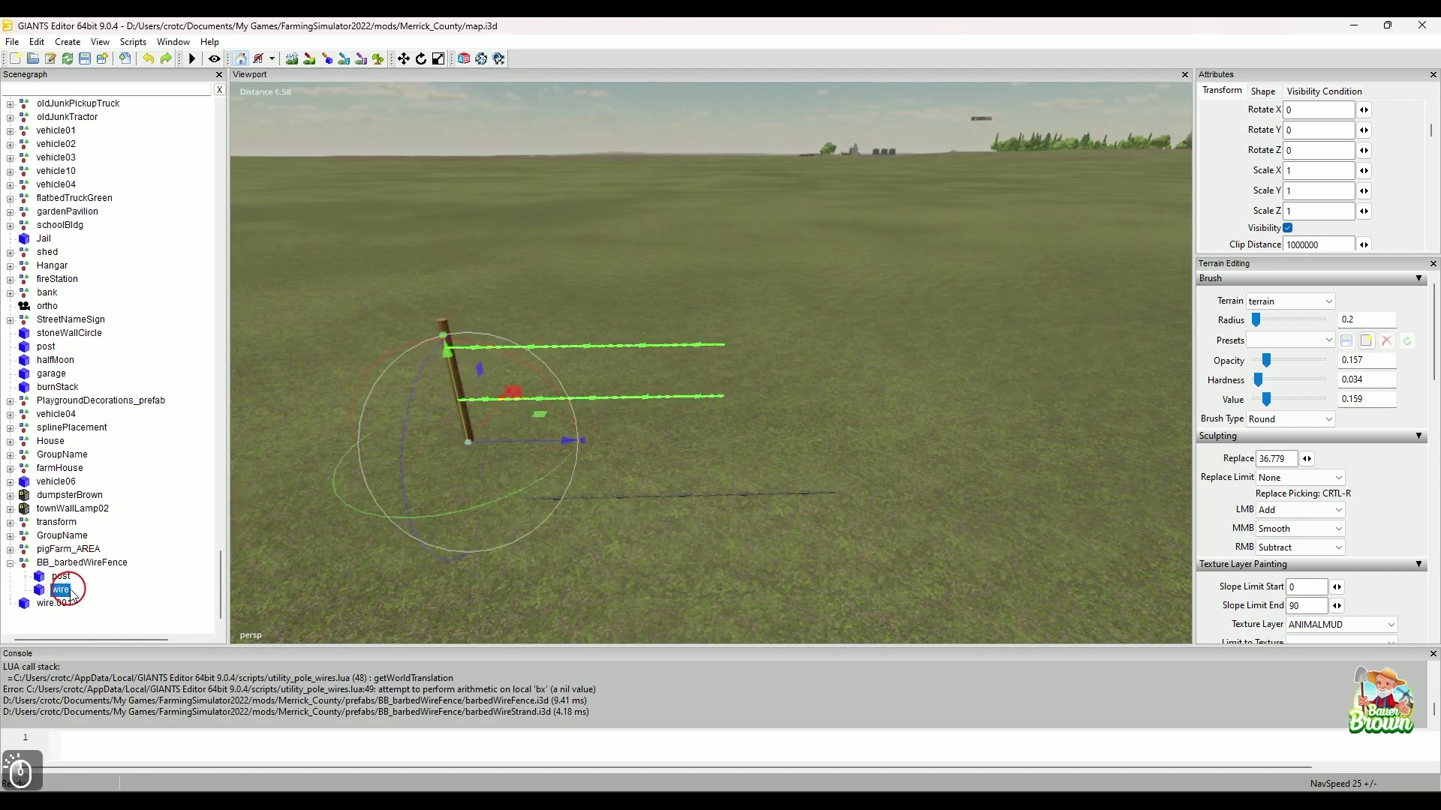
key(Delete)
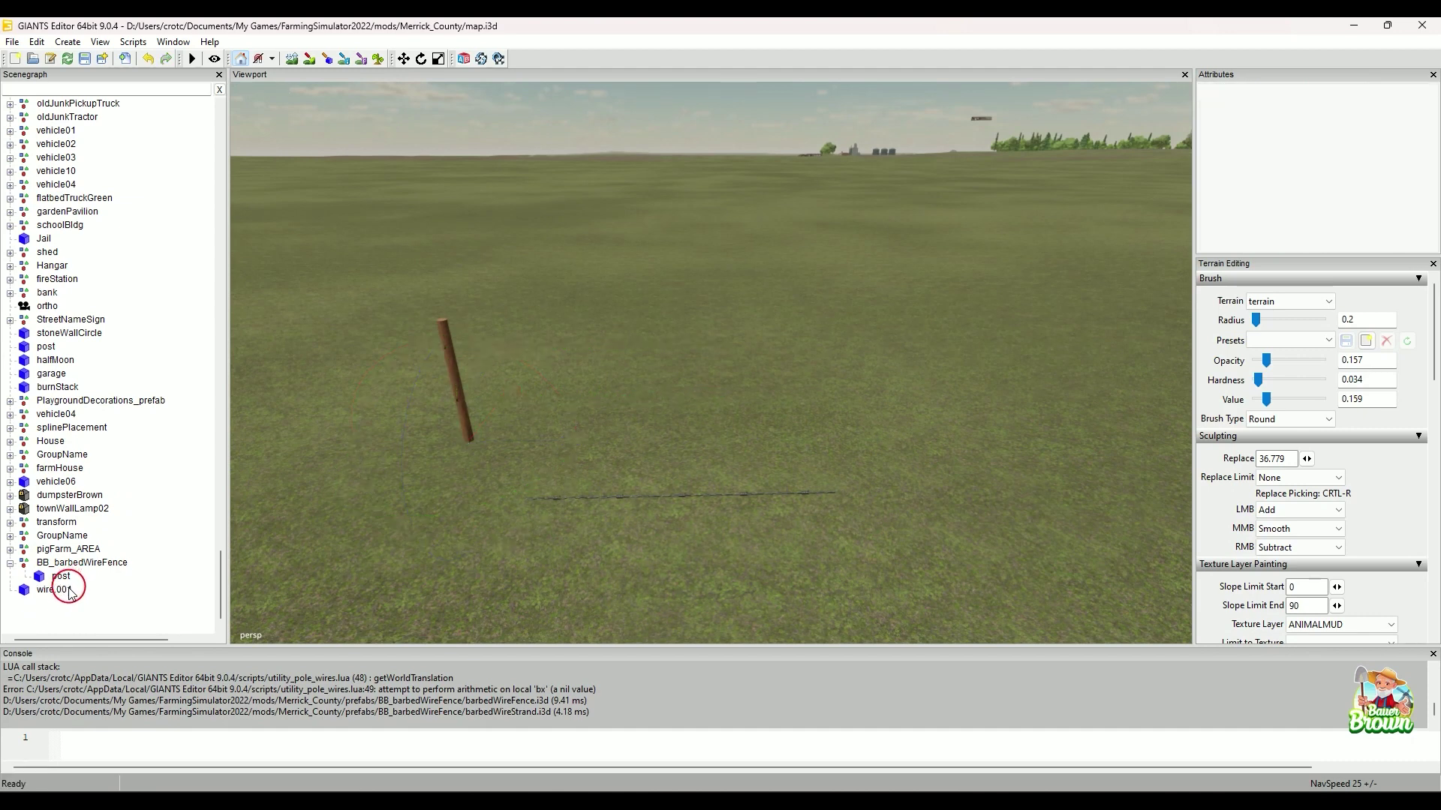
Try to move wire.001 under the fence post without zeroing its position, and undo the move
click(67, 590)
key(ctrl+x)
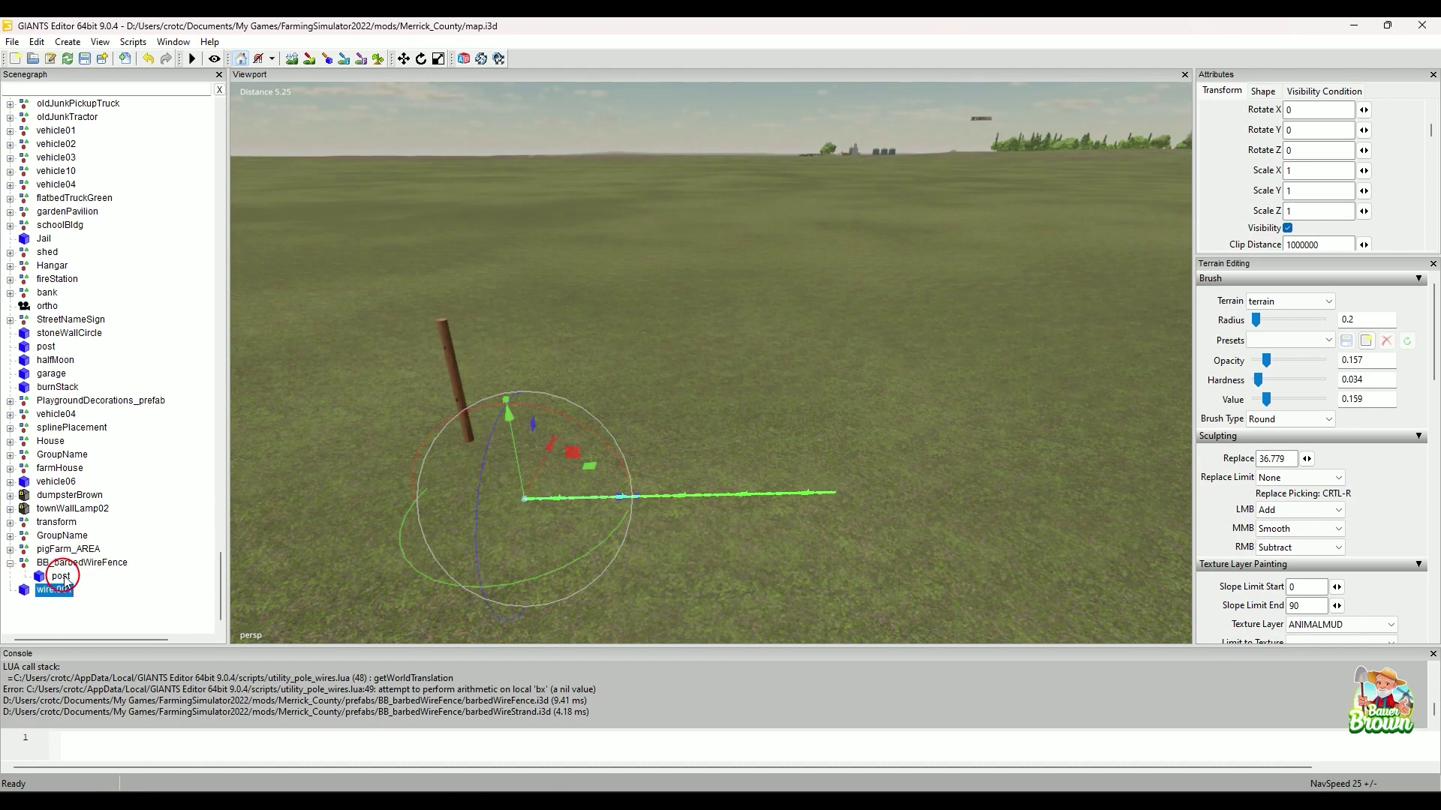
click(62, 576)
key(ctrl+v)
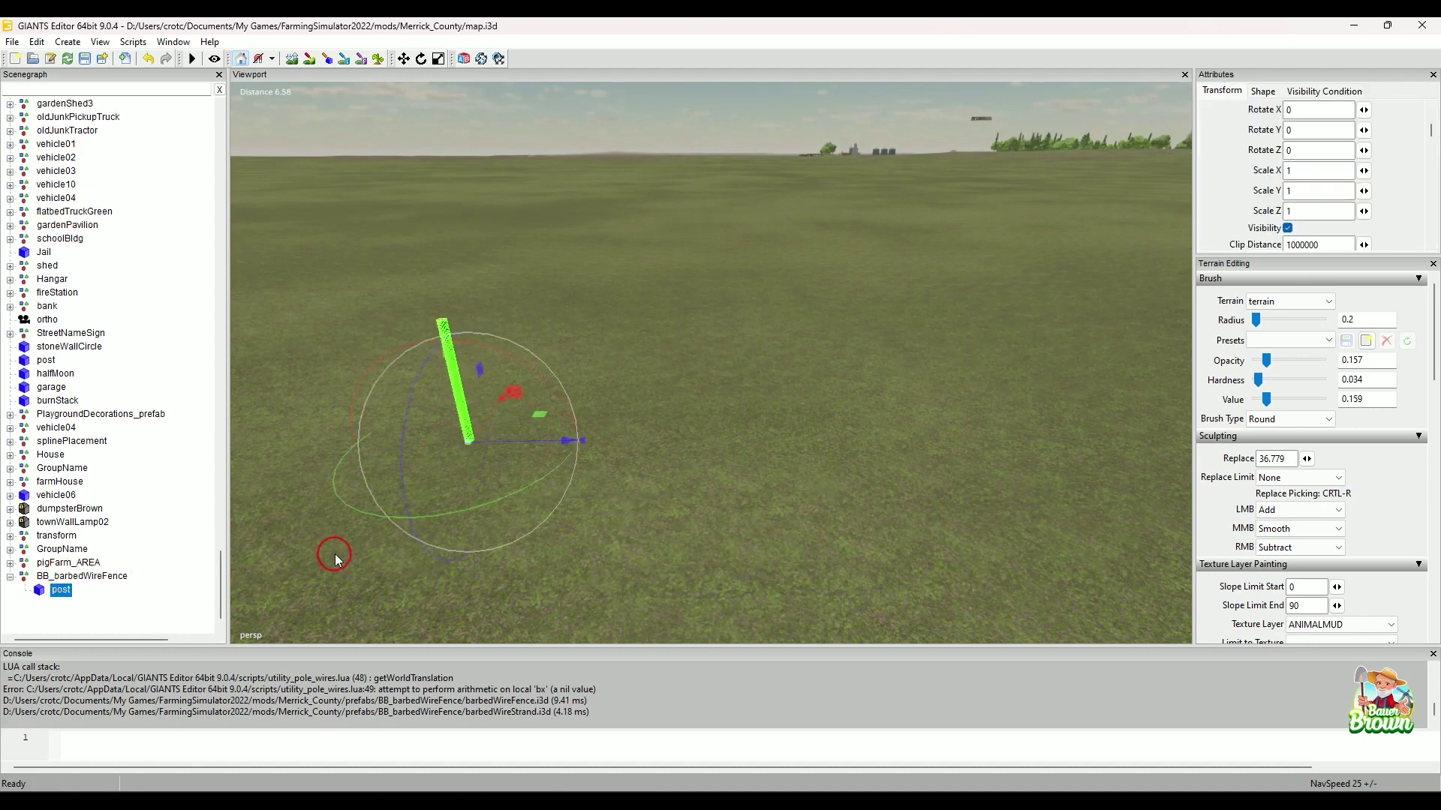
scroll(138, 517, down, 1)
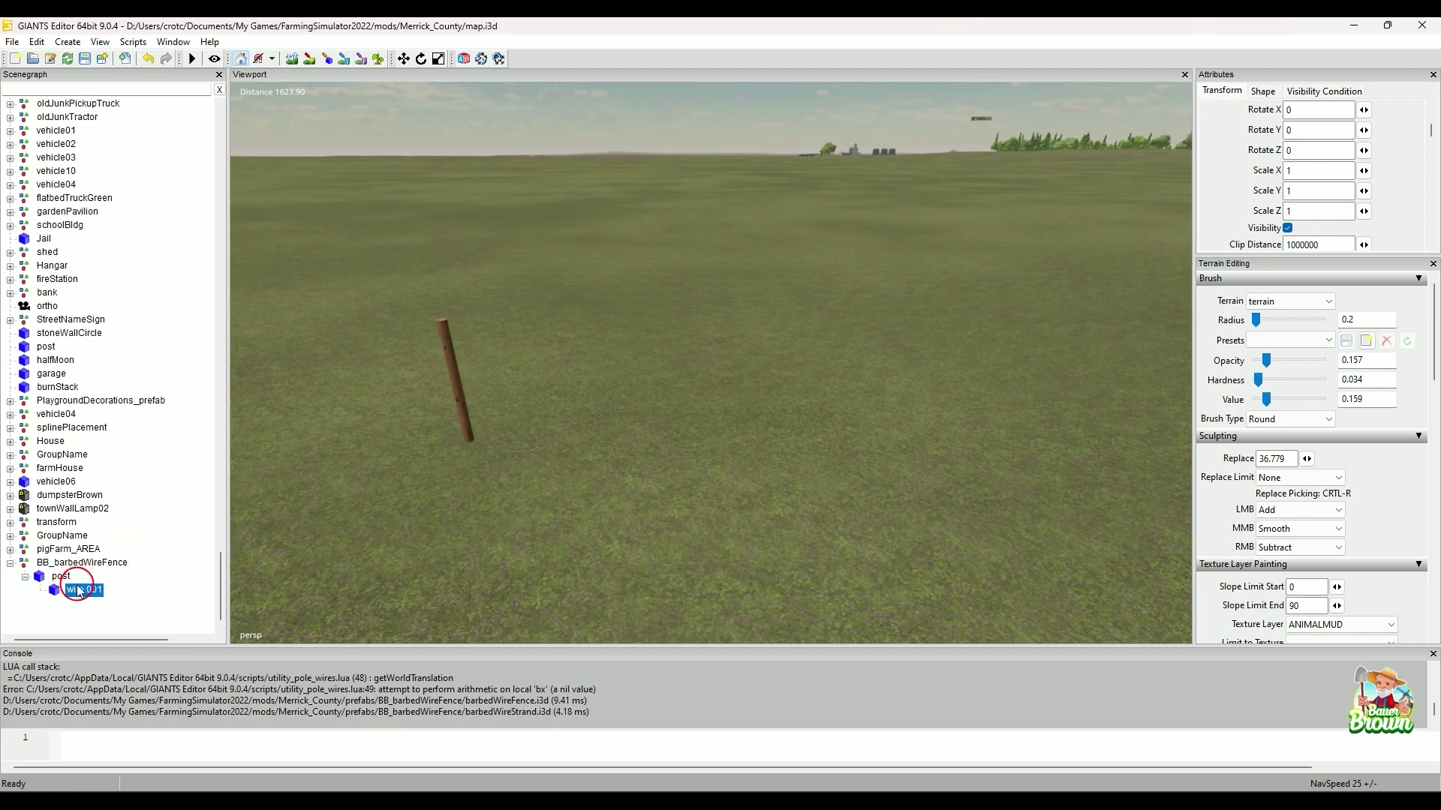
key(ctrl+z)
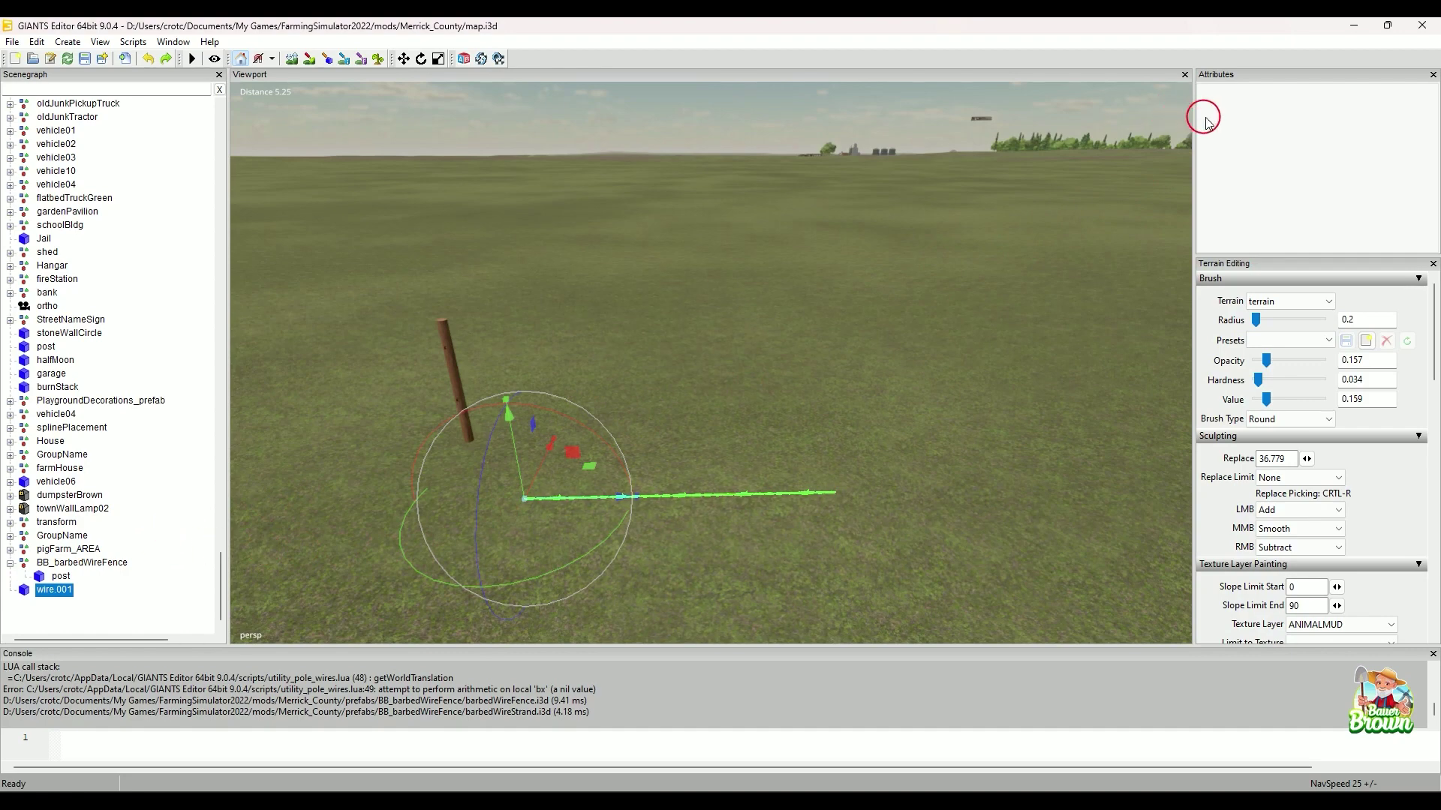
Set the wire.001 strand's X, Y and Z translation to 0
click(60, 589)
scroll(1313, 143, up, 3)
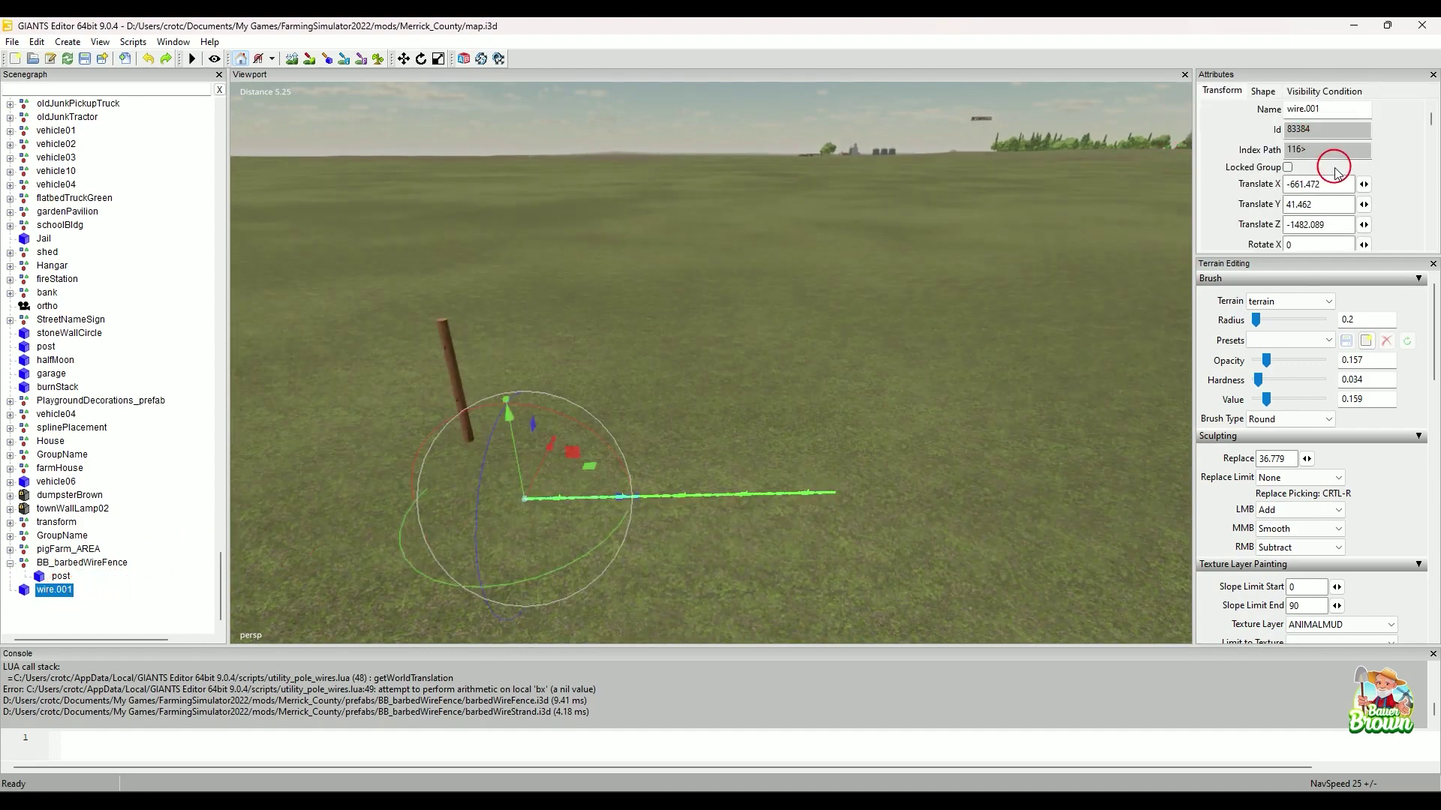
drag(1333, 189, 1261, 192)
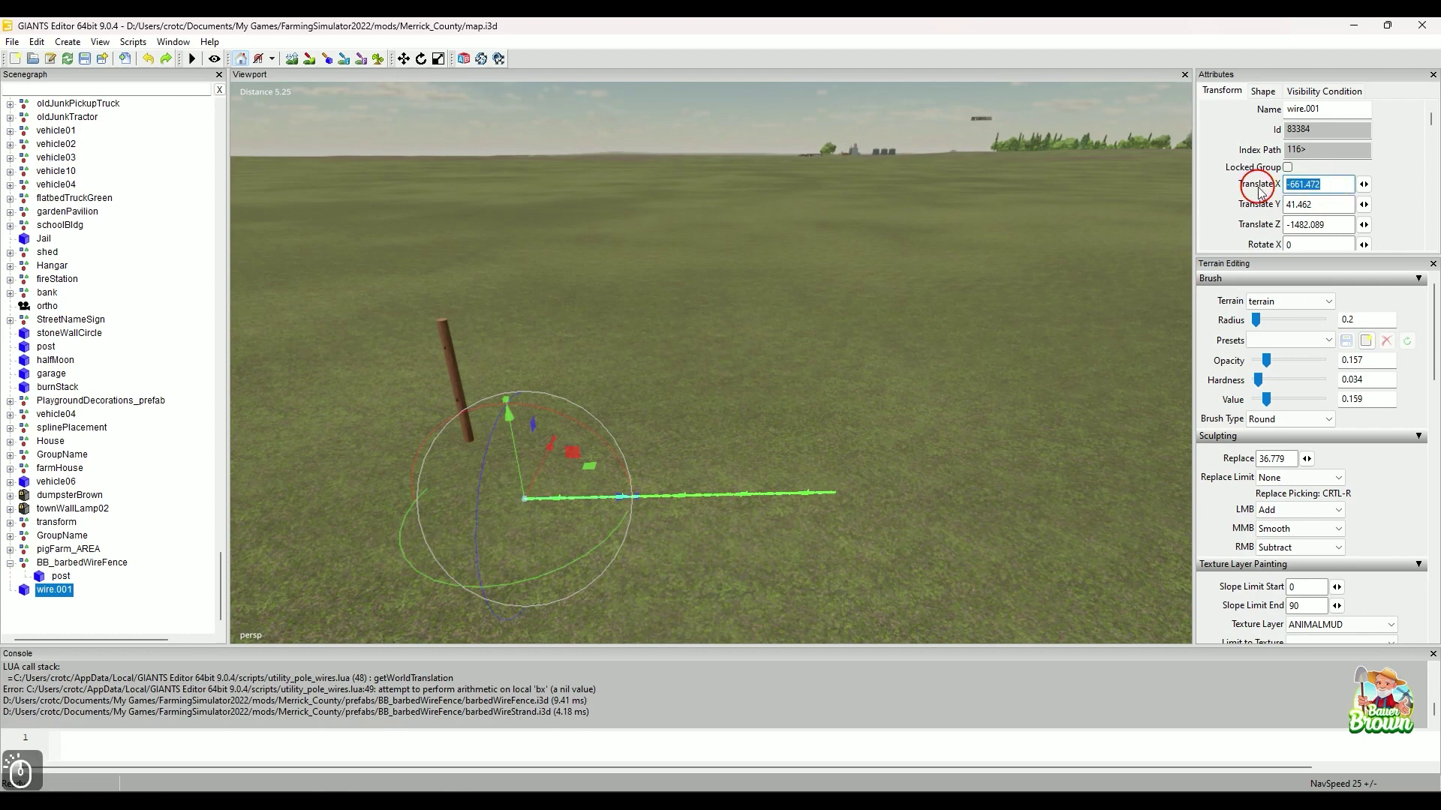
text(0)
key(Tab)
text(0)
key(Tab)
text(0)
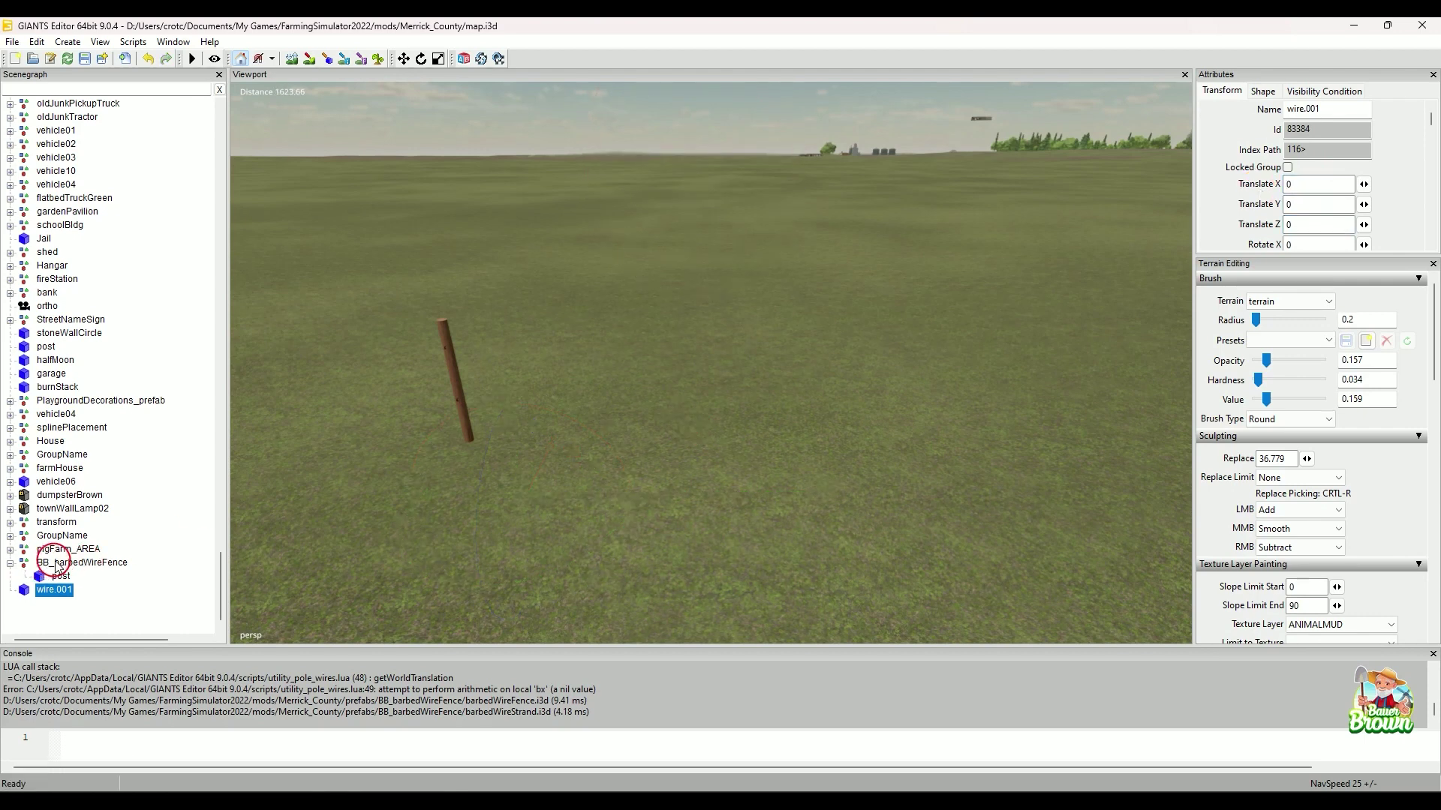
Move the zeroed wire.001 strand under the BB_barbedWireFence post as its child
key(ctrl+x)
click(62, 581)
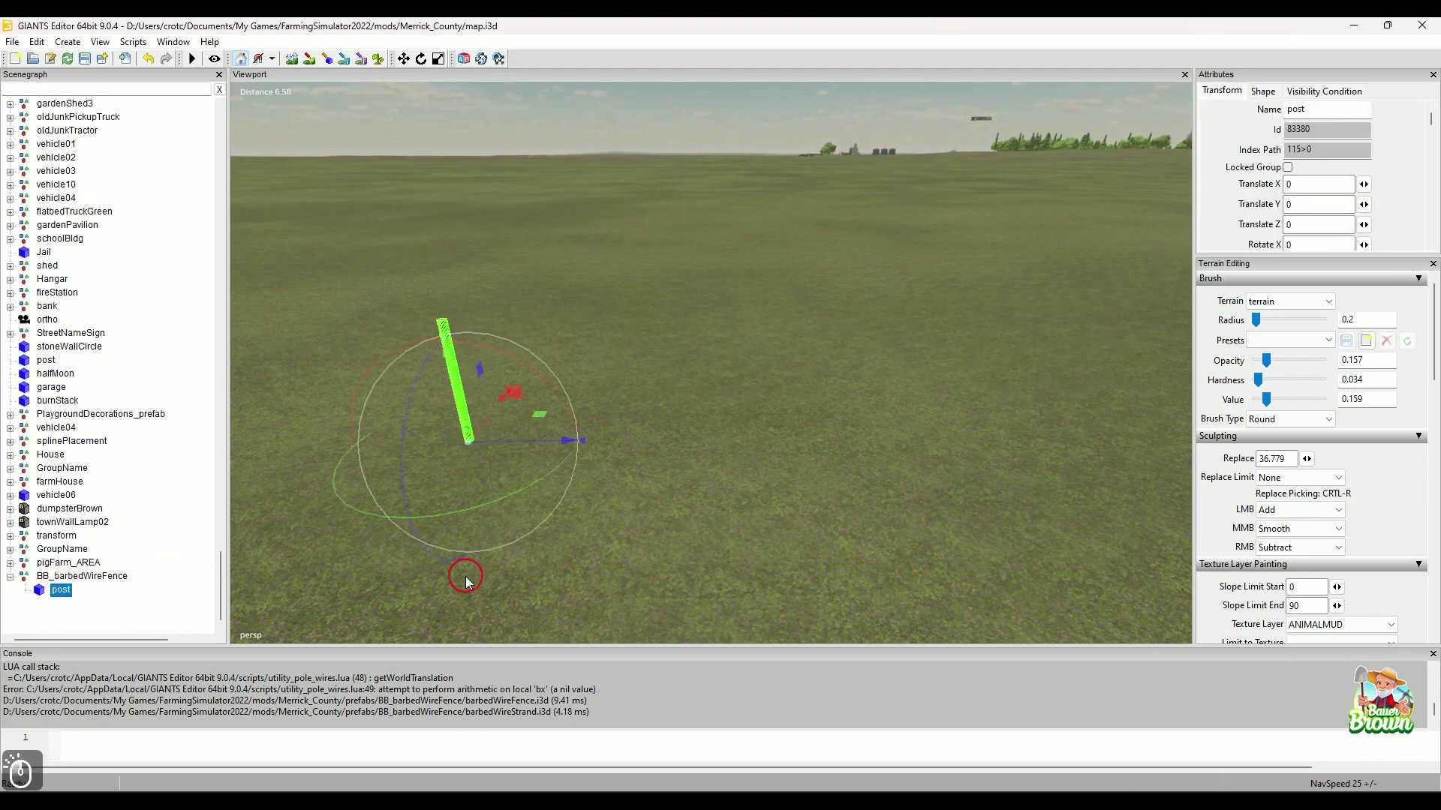
key(ctrl+v)
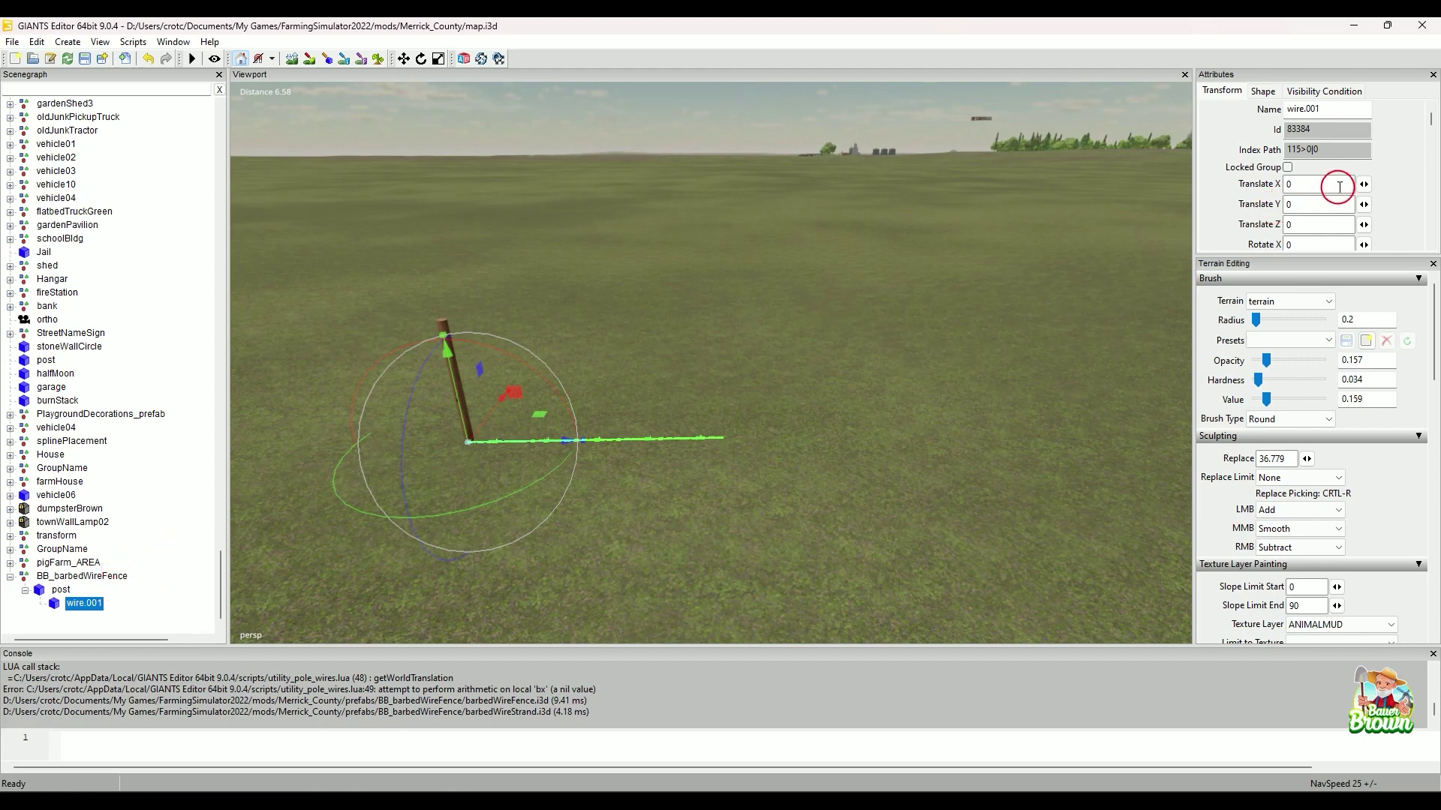
scroll(1340, 187, down, 1)
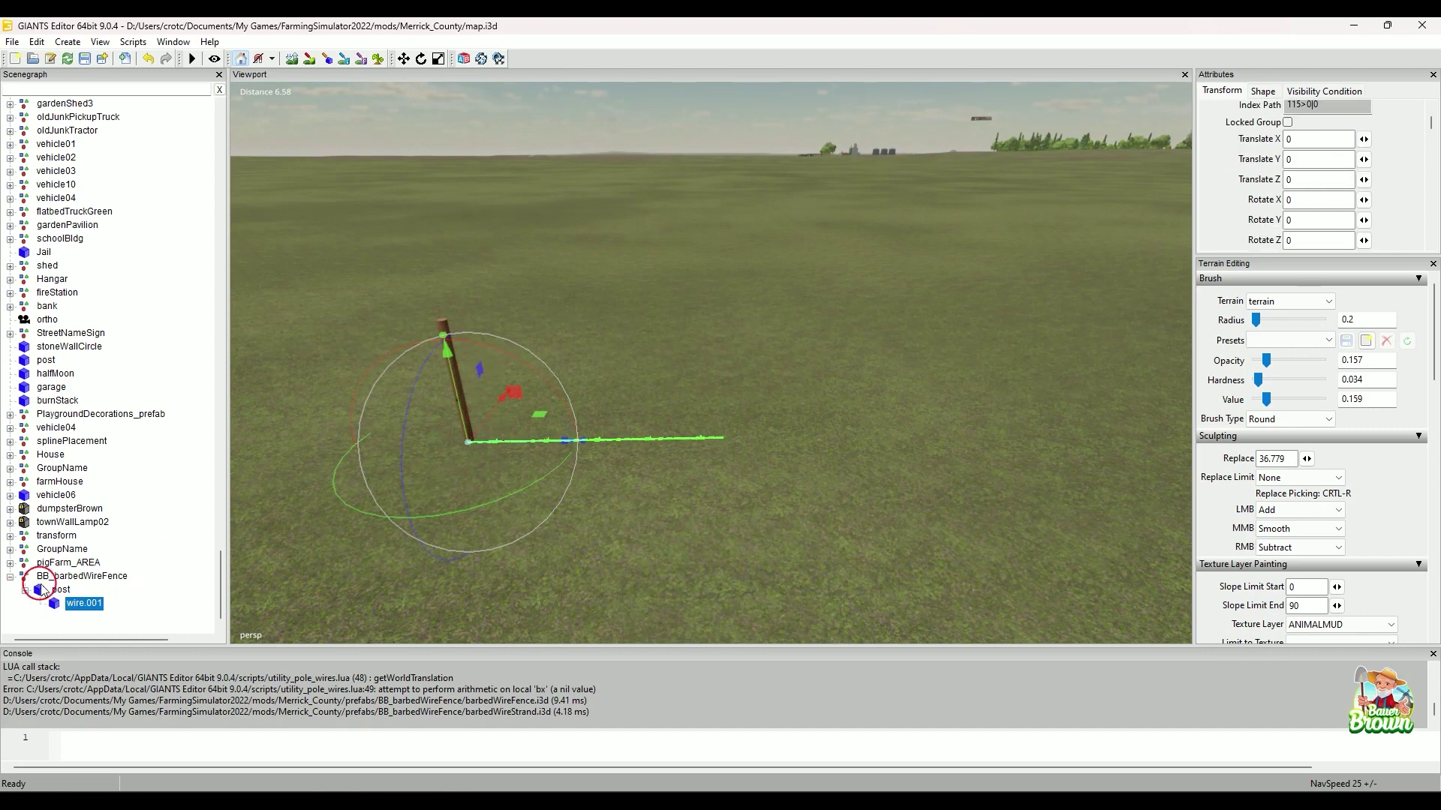
Compare the positions and rotations of the wire.001 child, its parent post and the BB_barbedWireFence group
click(82, 614)
click(69, 596)
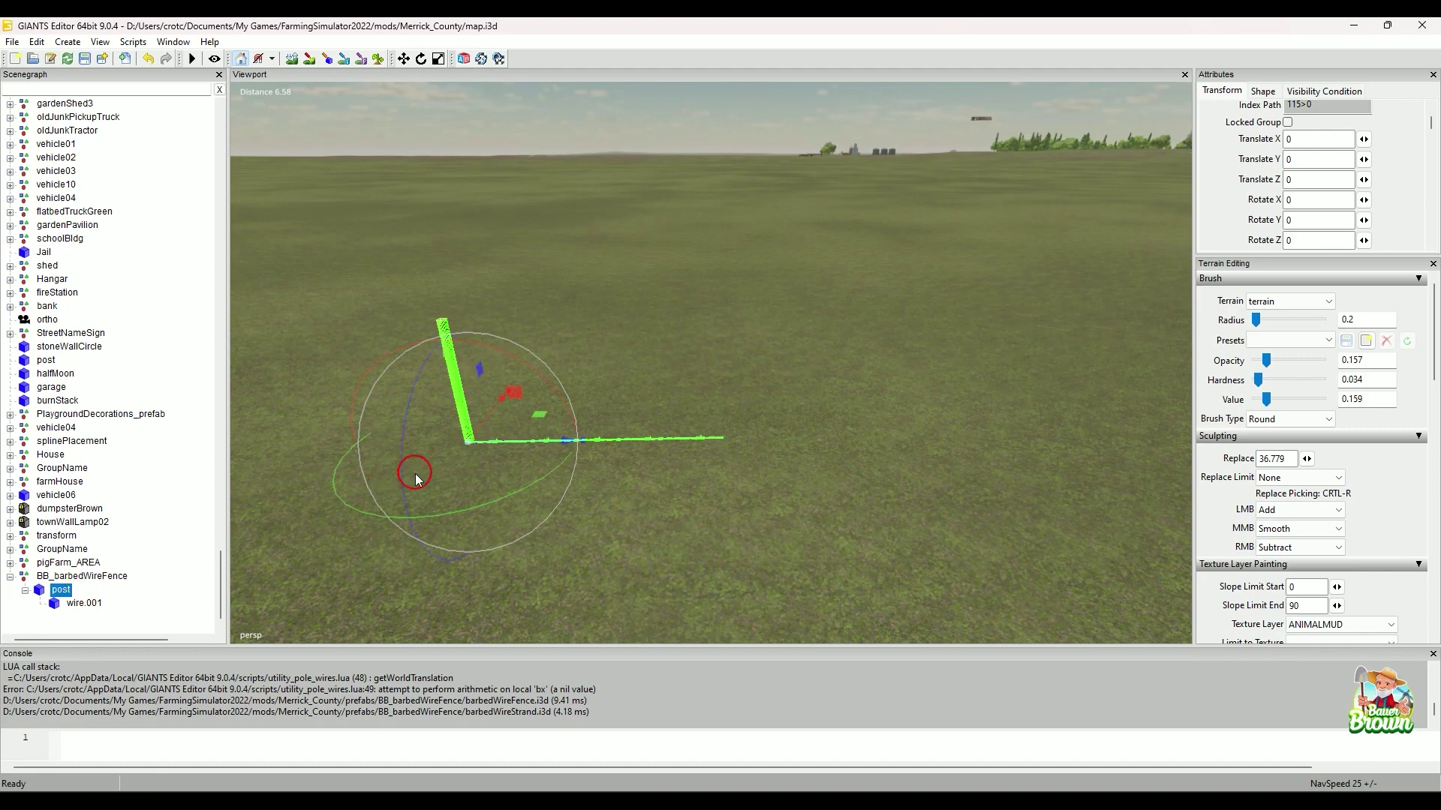
click(89, 577)
click(78, 596)
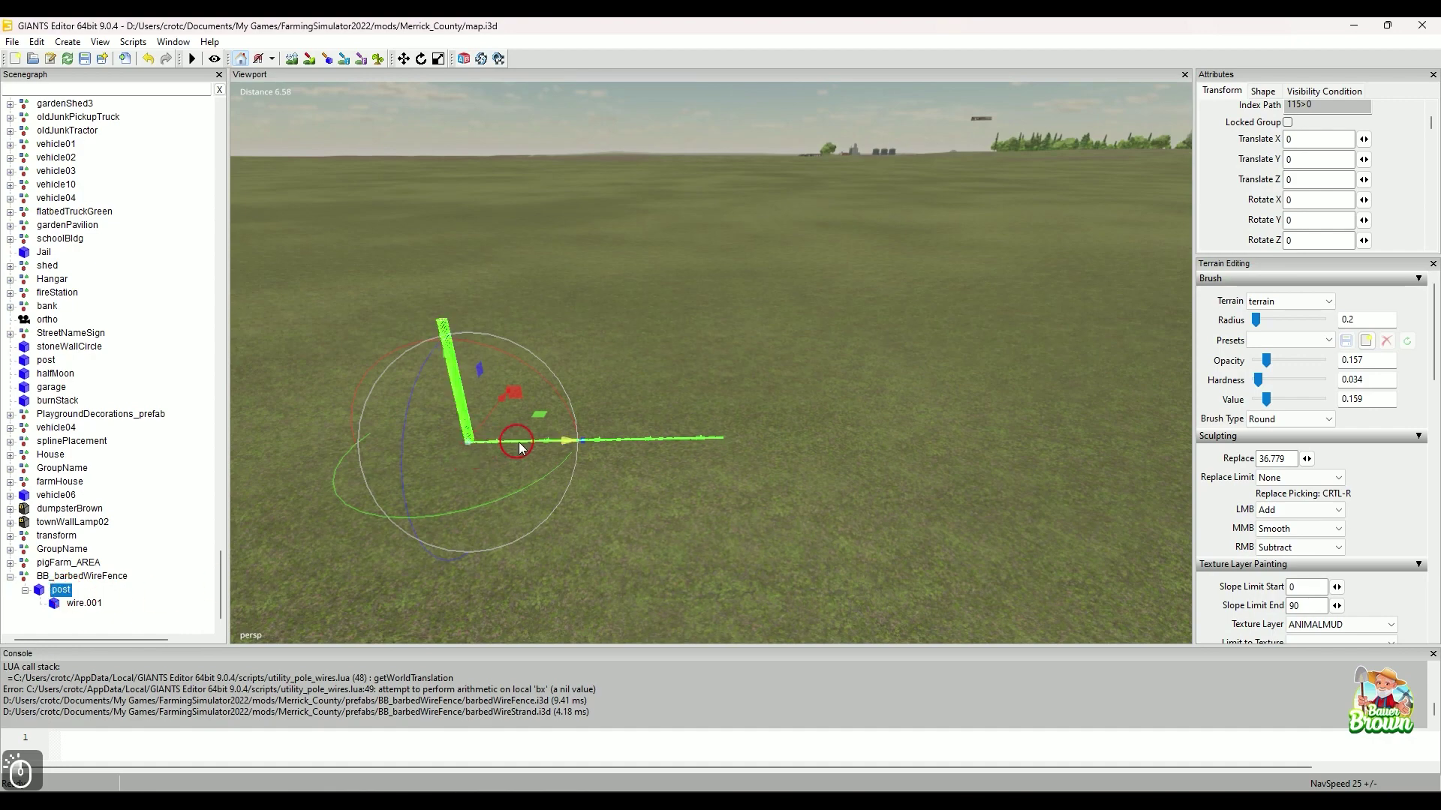
click(595, 392)
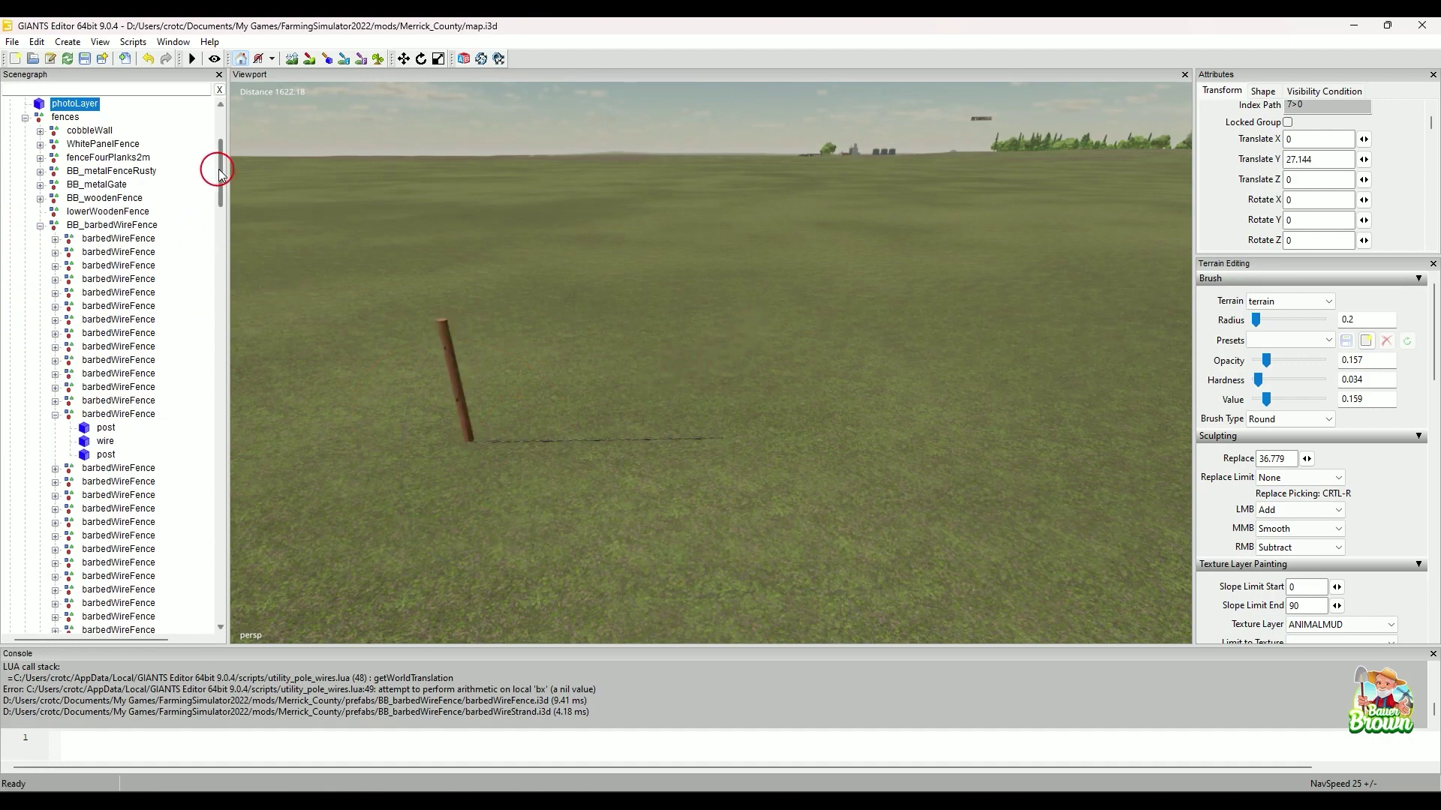
drag(216, 167, 220, 592)
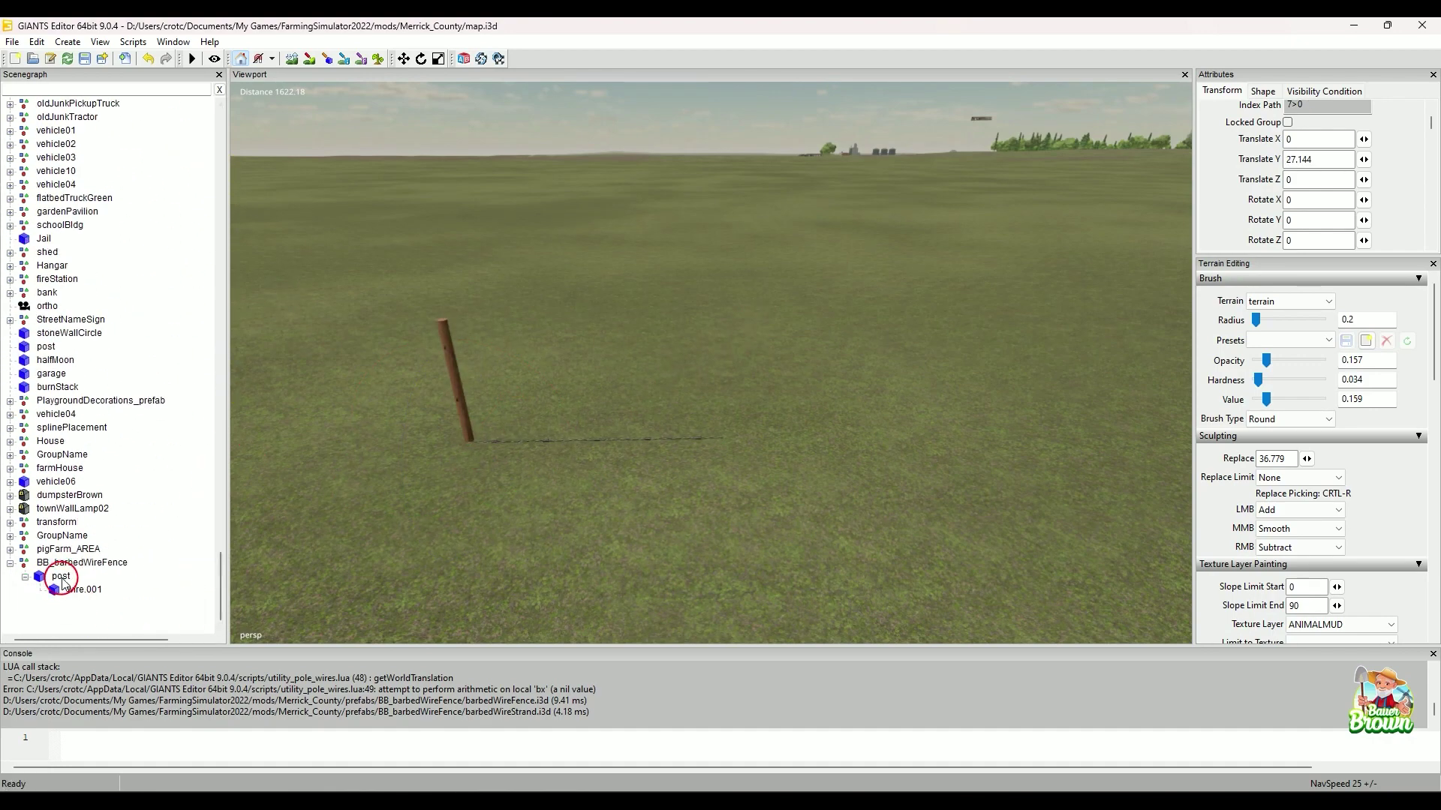
click(95, 579)
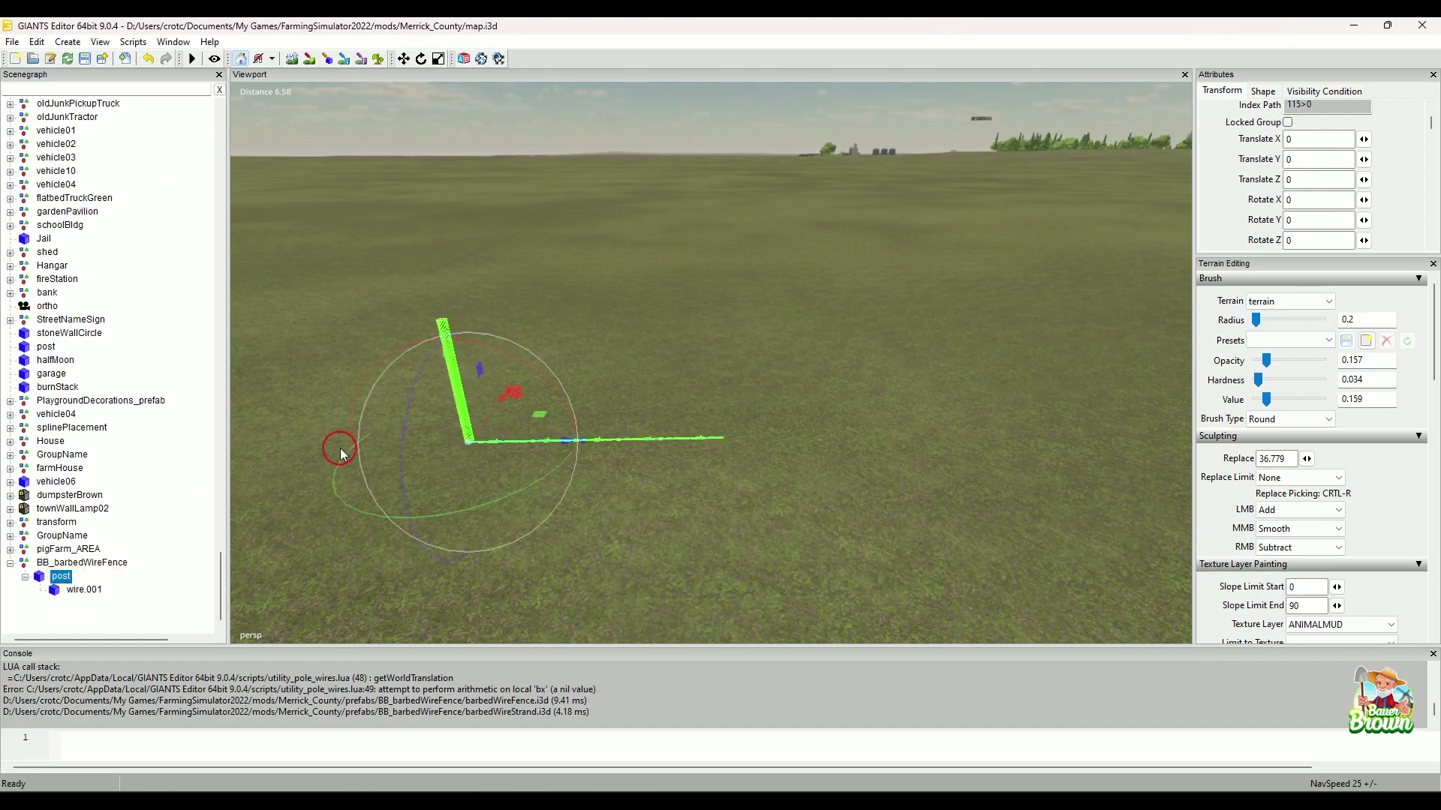
click(99, 564)
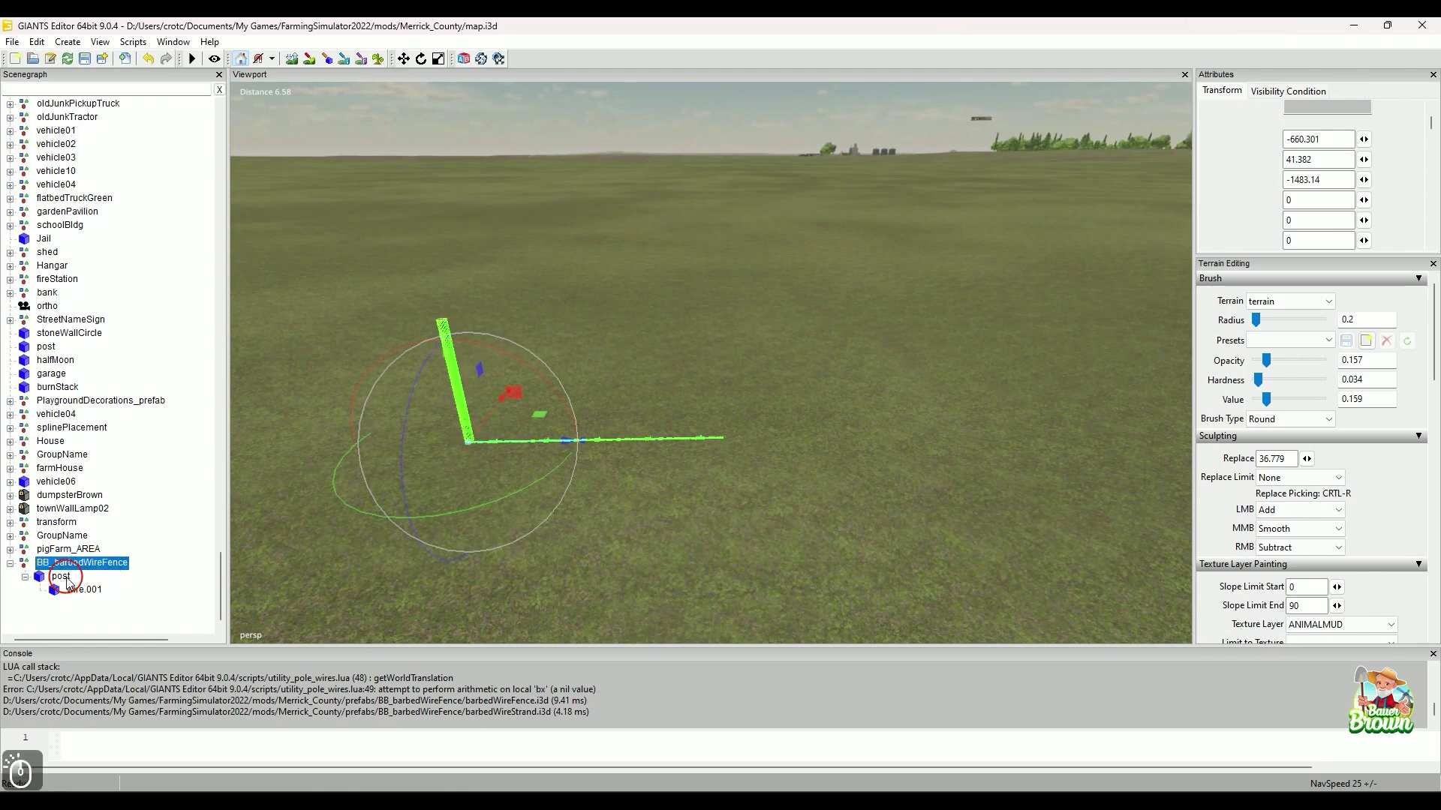
click(72, 581)
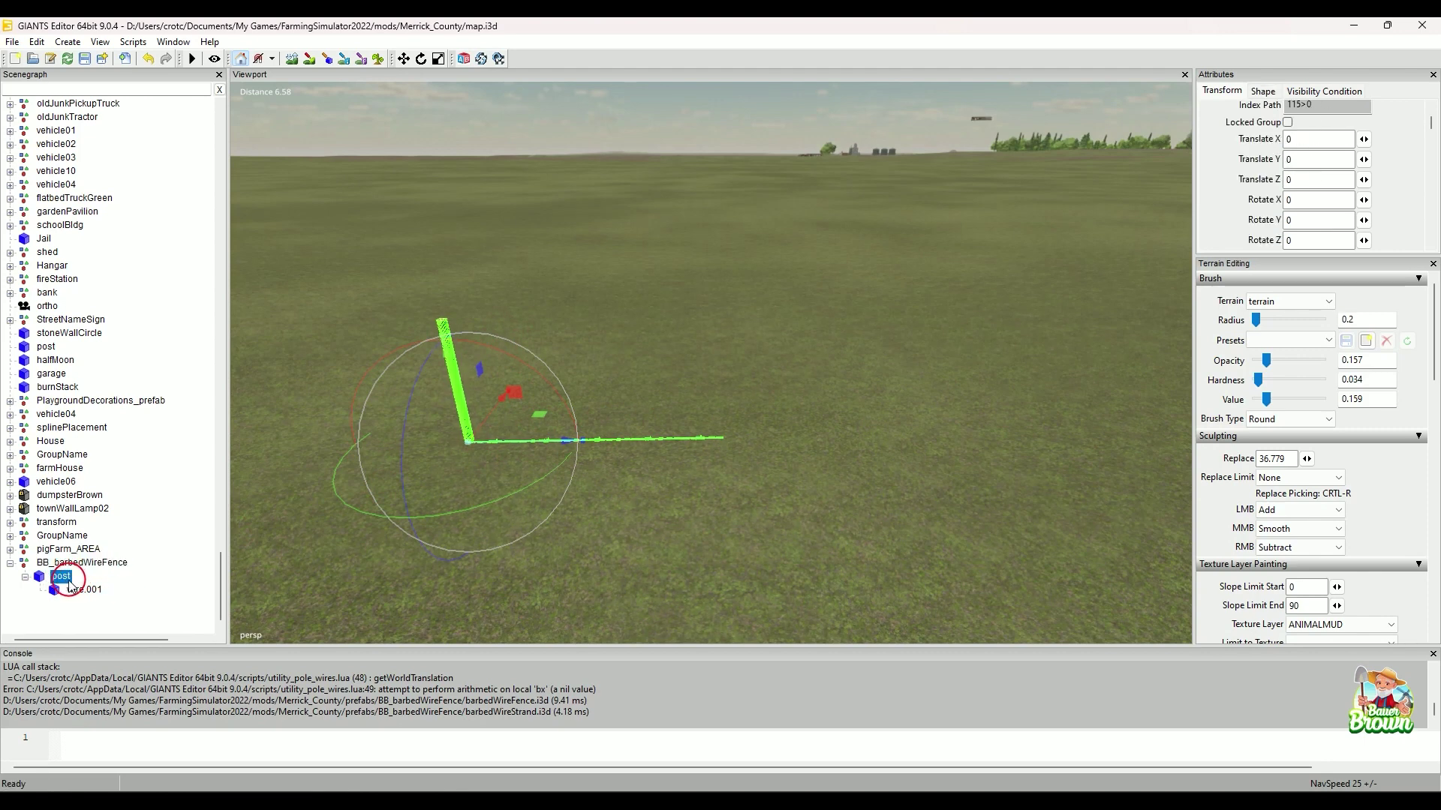
Move the post with its wire.001 child out of BB_barbedWireFence and delete the emptied group
drag(60, 582, 143, 559)
click(84, 591)
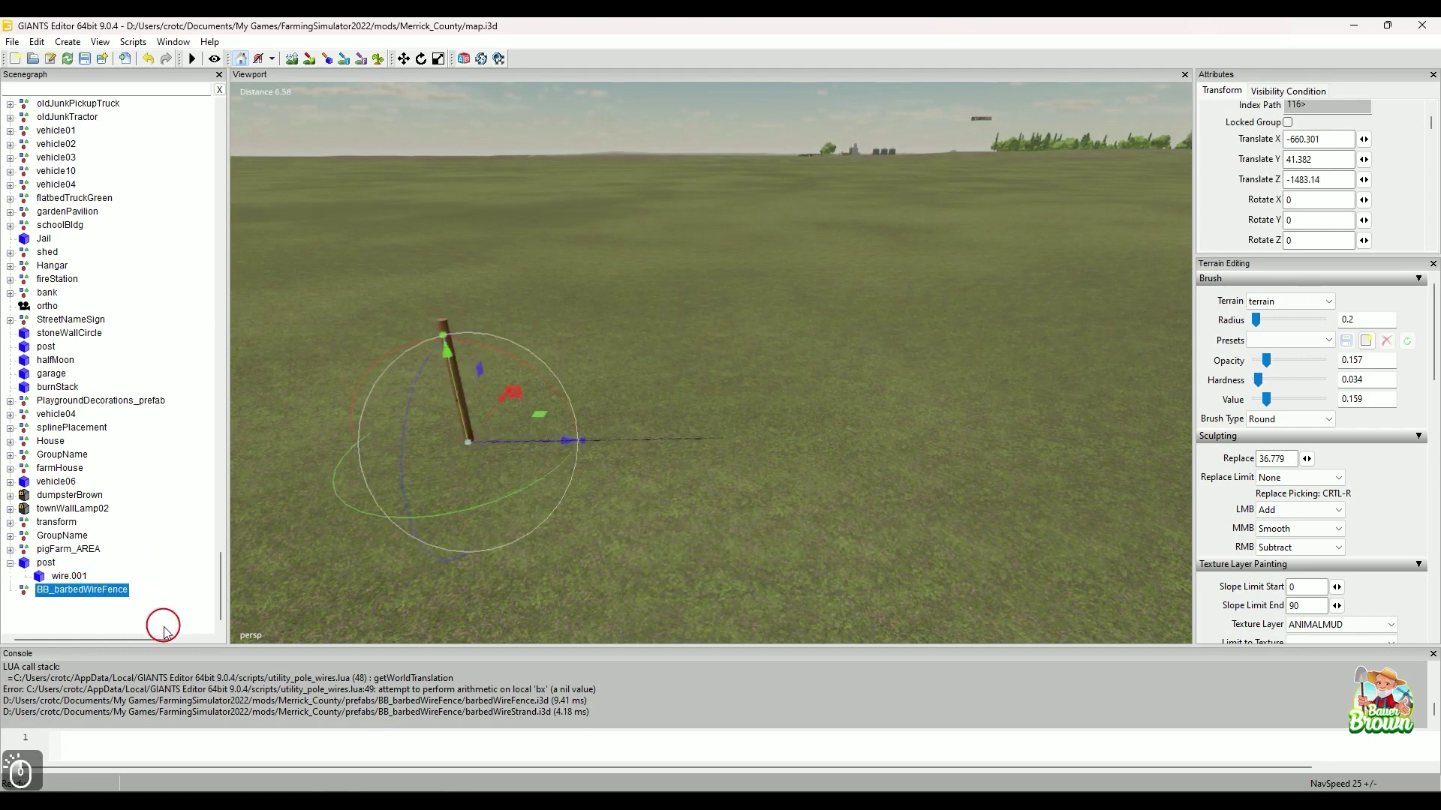
key(Delete)
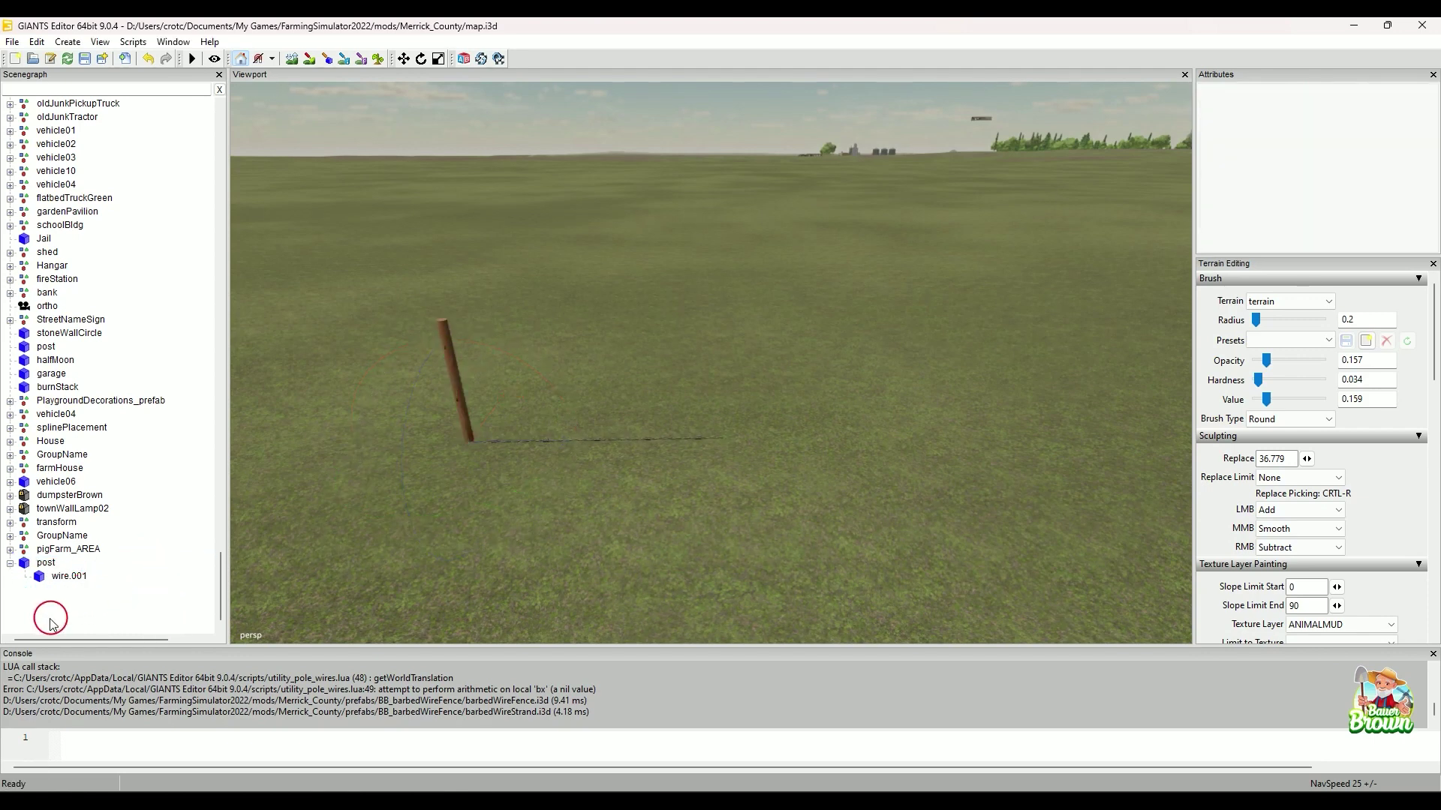
Check the transform values of the post and its wire.001 child, and inspect the strand's alignment at the post's base
click(45, 563)
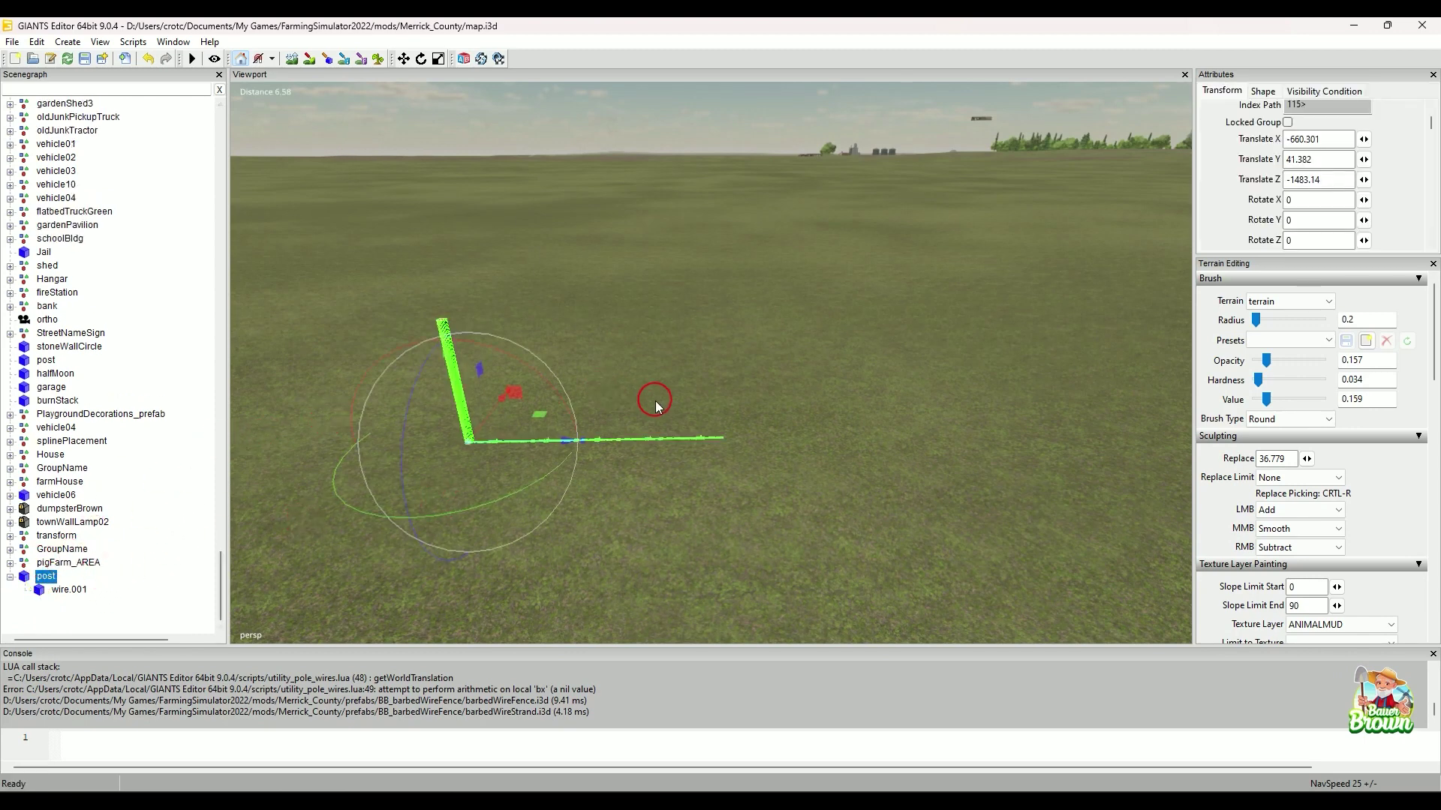
click(64, 591)
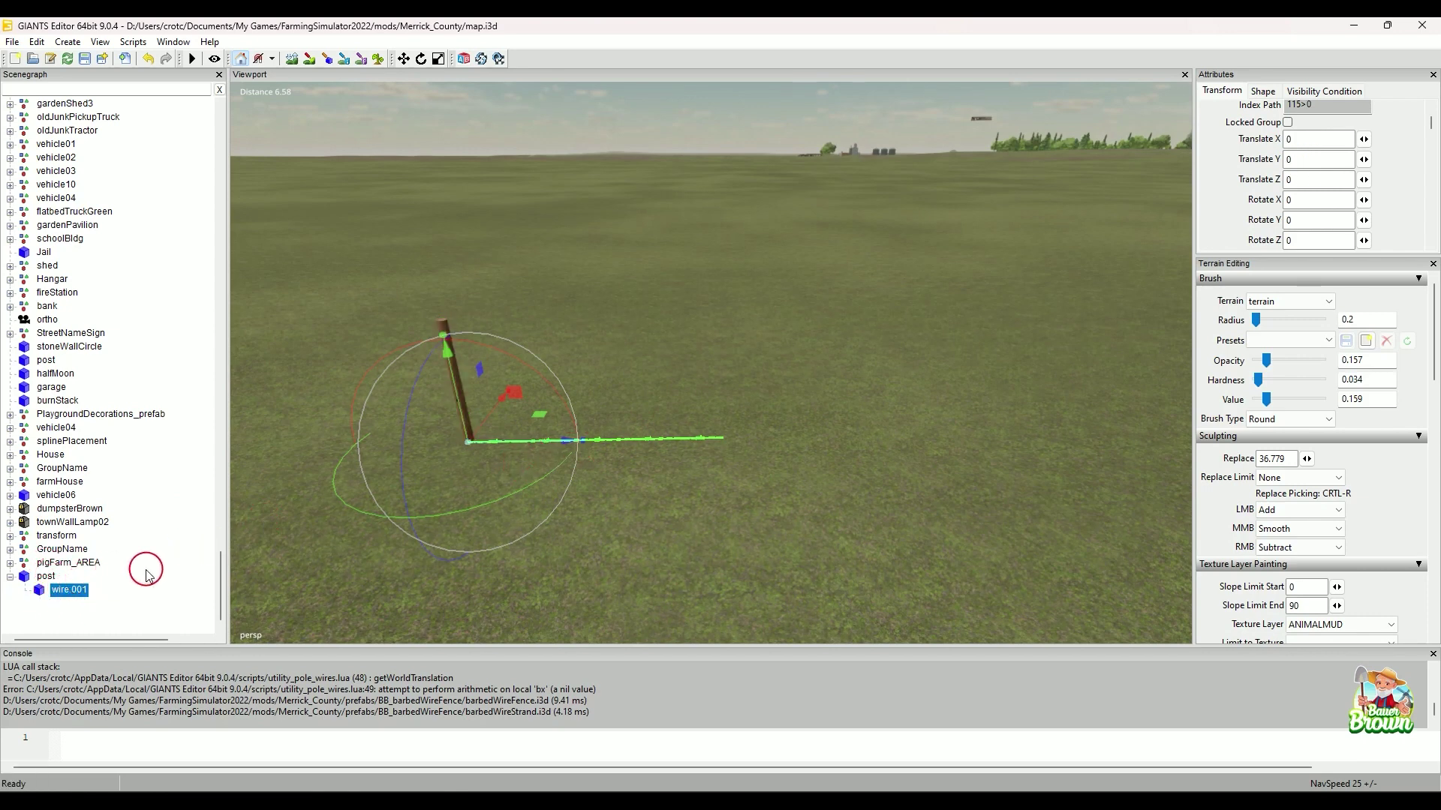
click(46, 577)
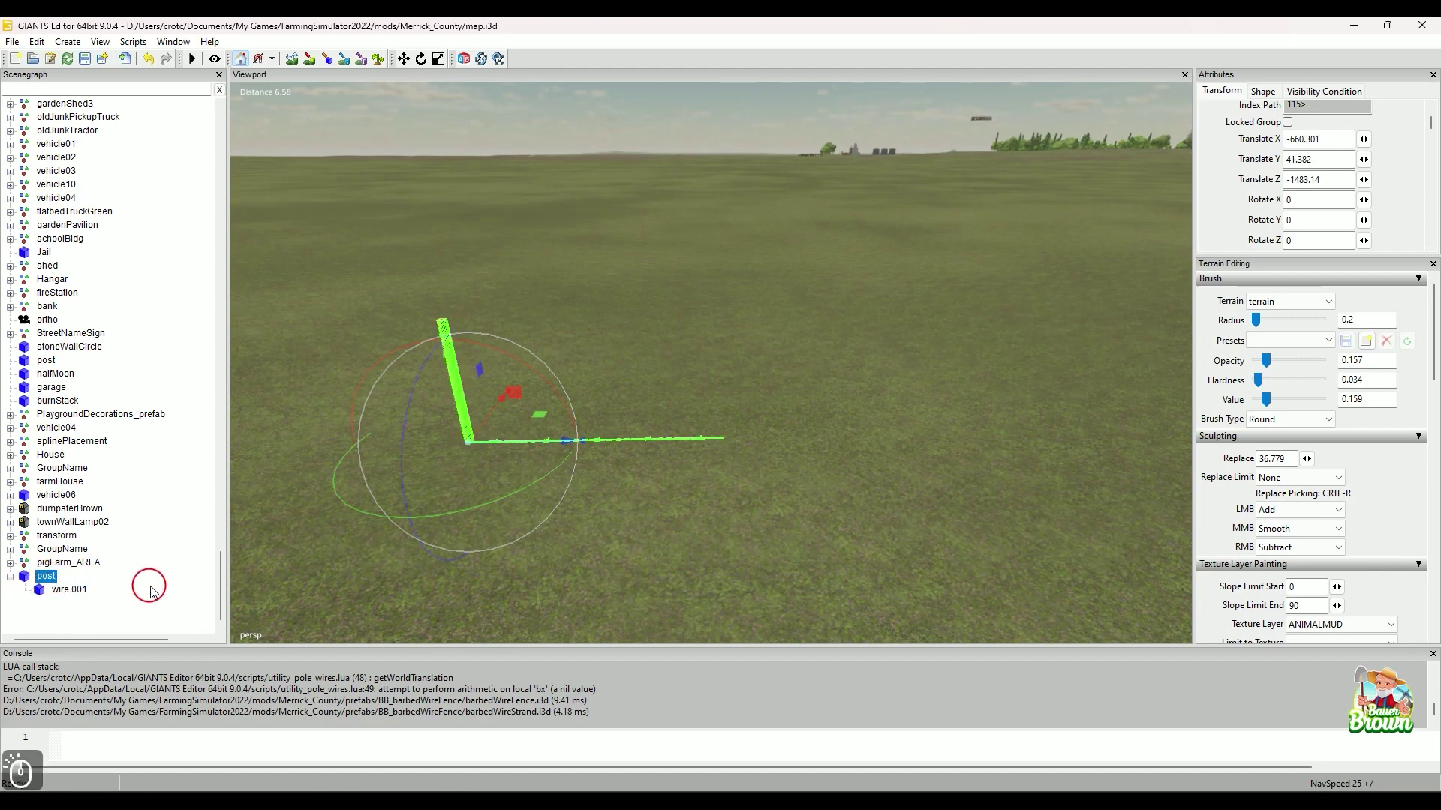
click(71, 589)
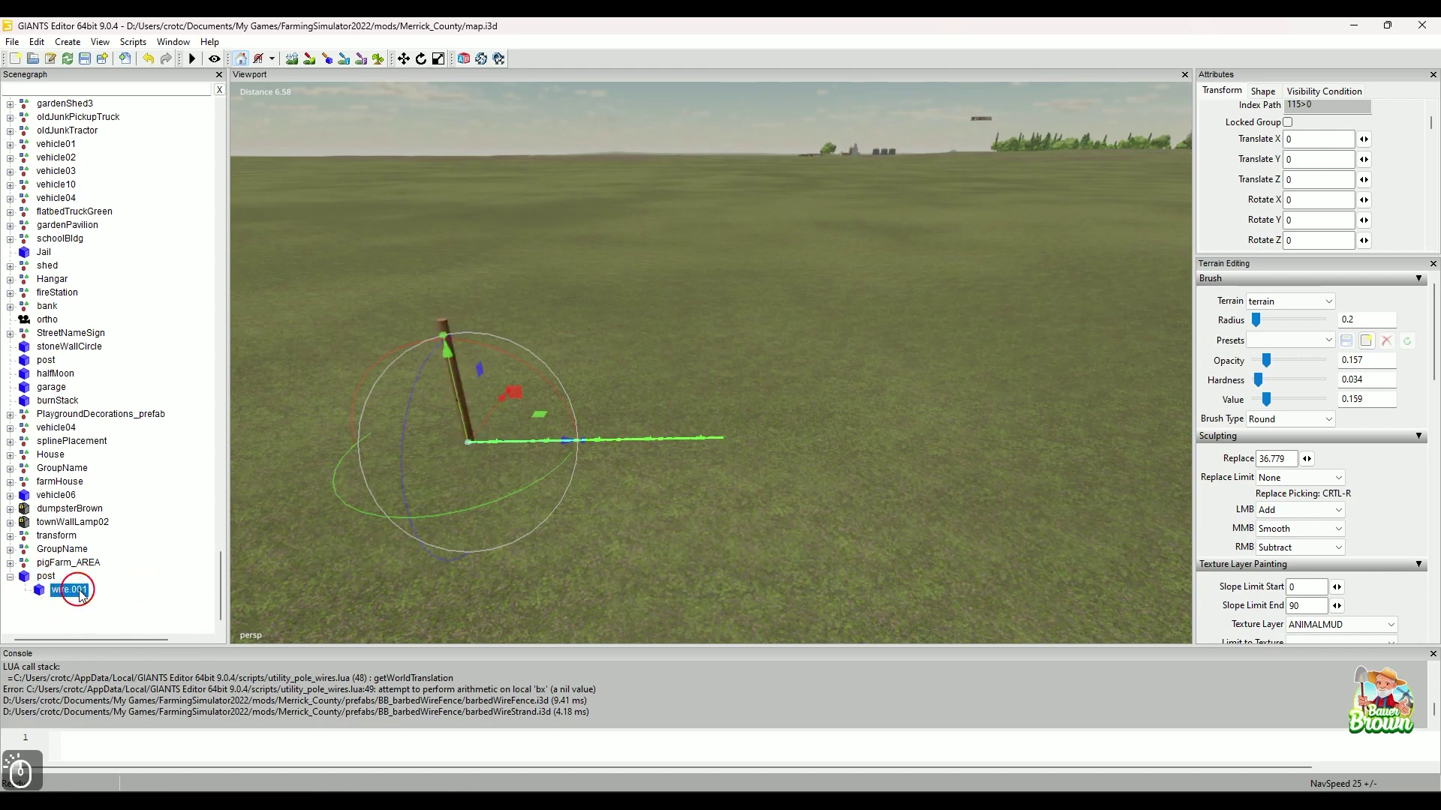
alt+middle_drag(596, 453, 551, 502)
alt+scroll(553, 489, up, 5)
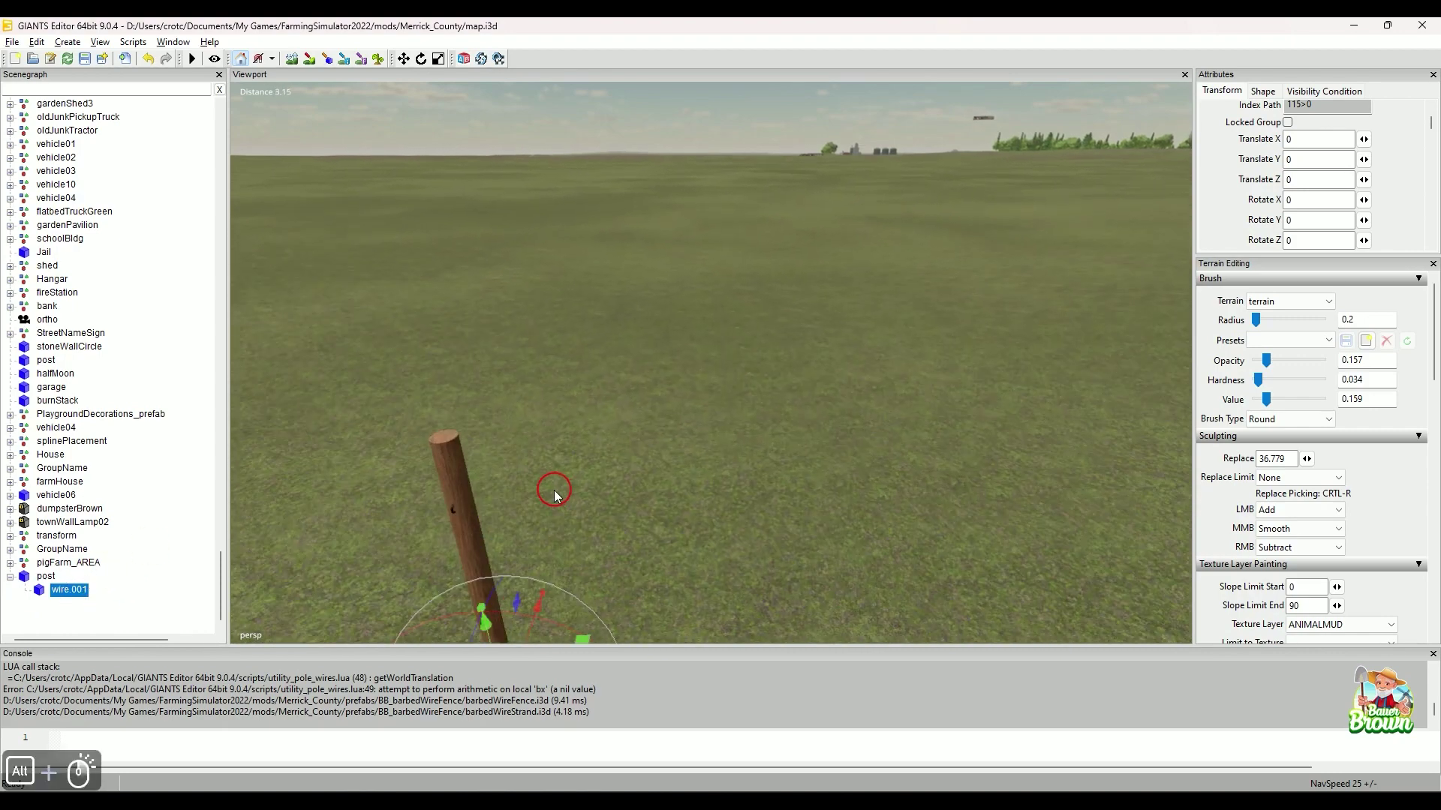
alt+drag(554, 489, 534, 518)
alt+right_drag(534, 530, 530, 528)
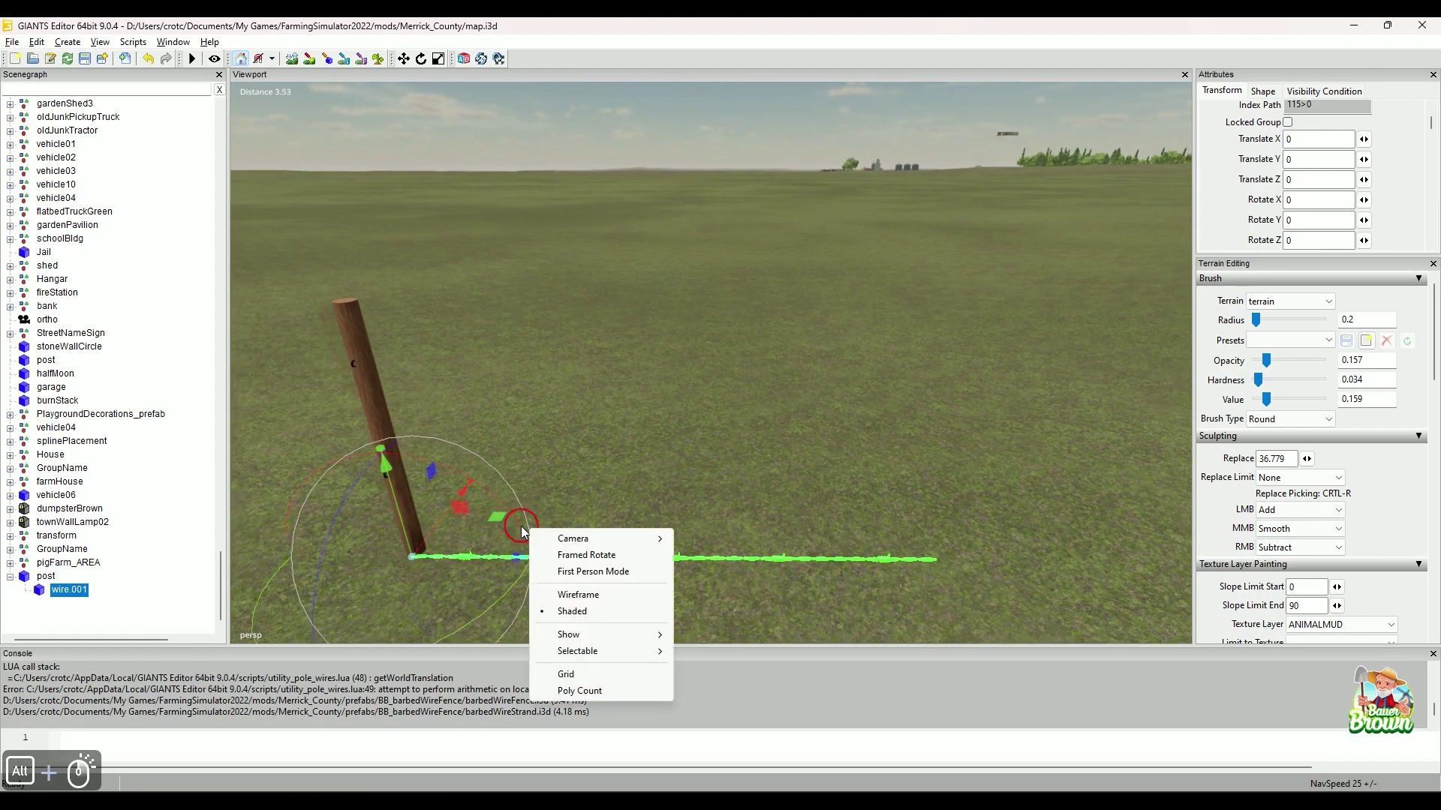
click(458, 586)
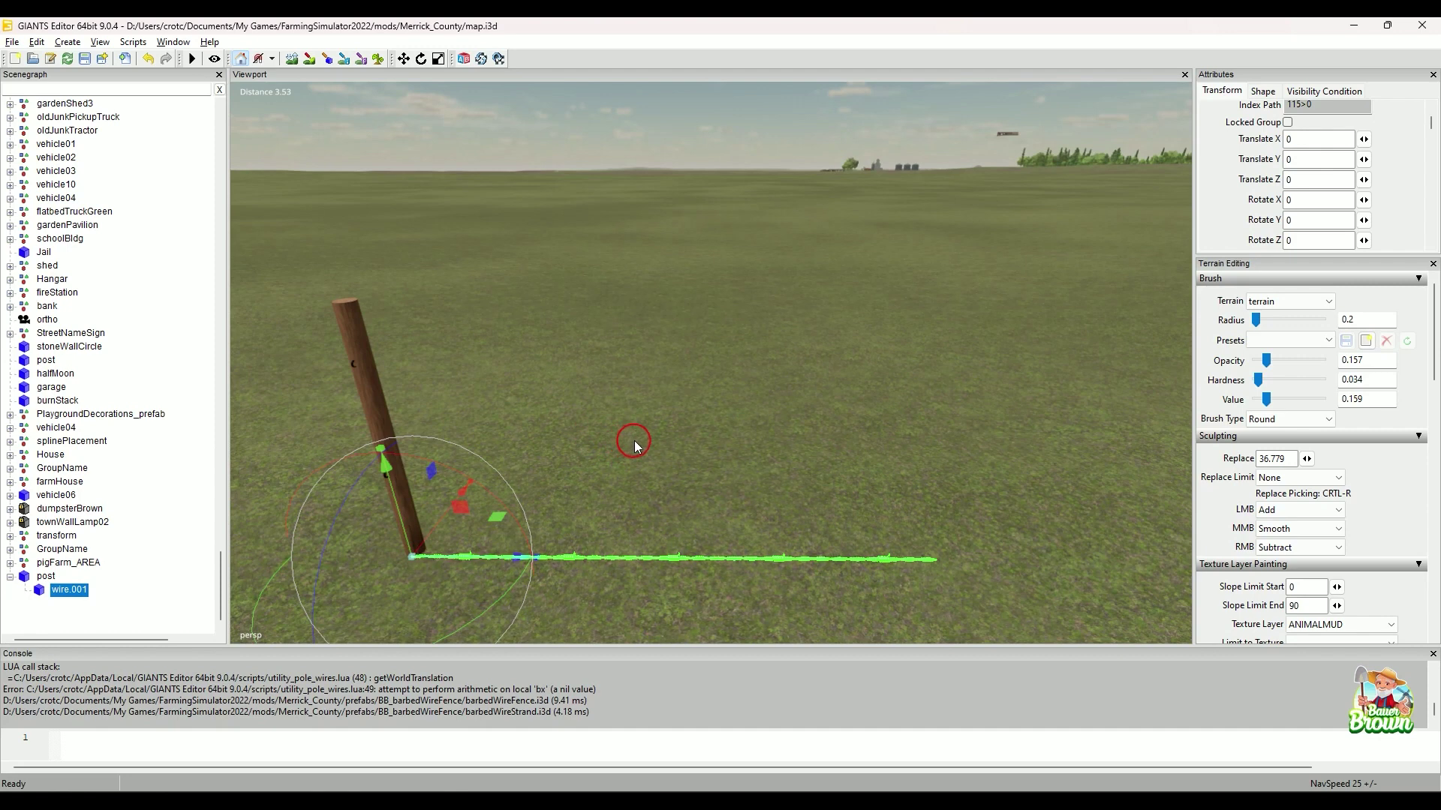
Create a transform group and move it under the post's wire.001 strand as its child
click(67, 42)
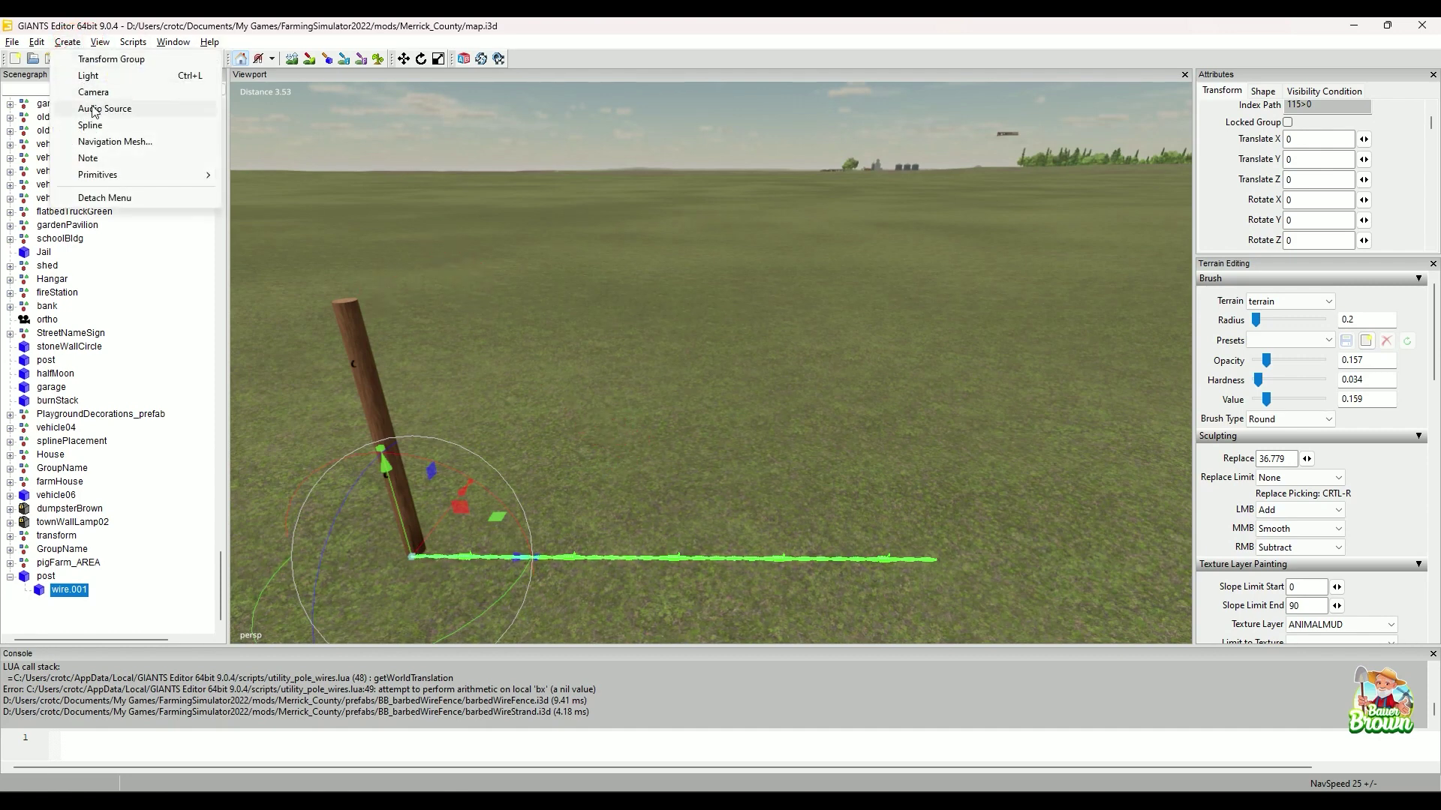
click(105, 58)
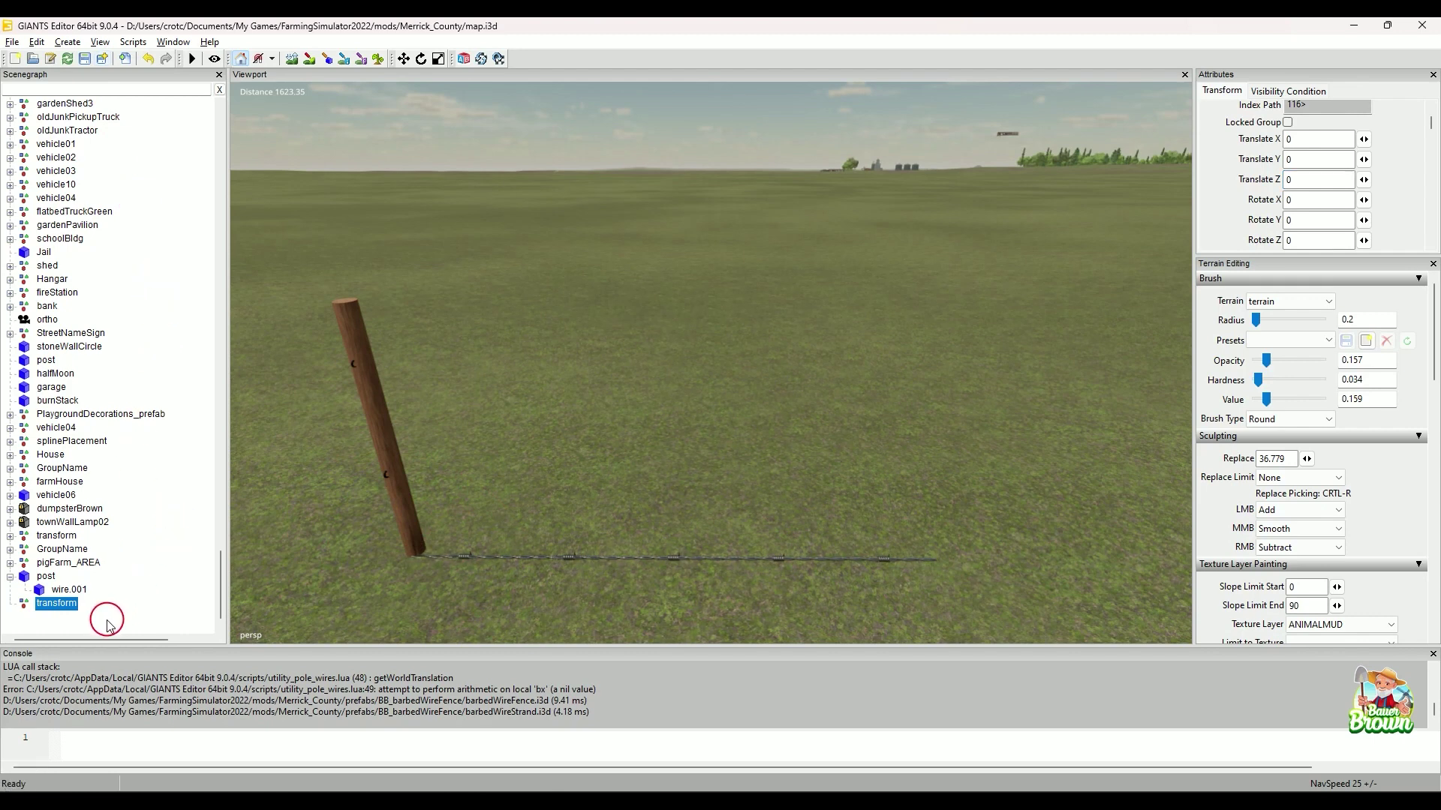
click(68, 604)
key(ctrl+x)
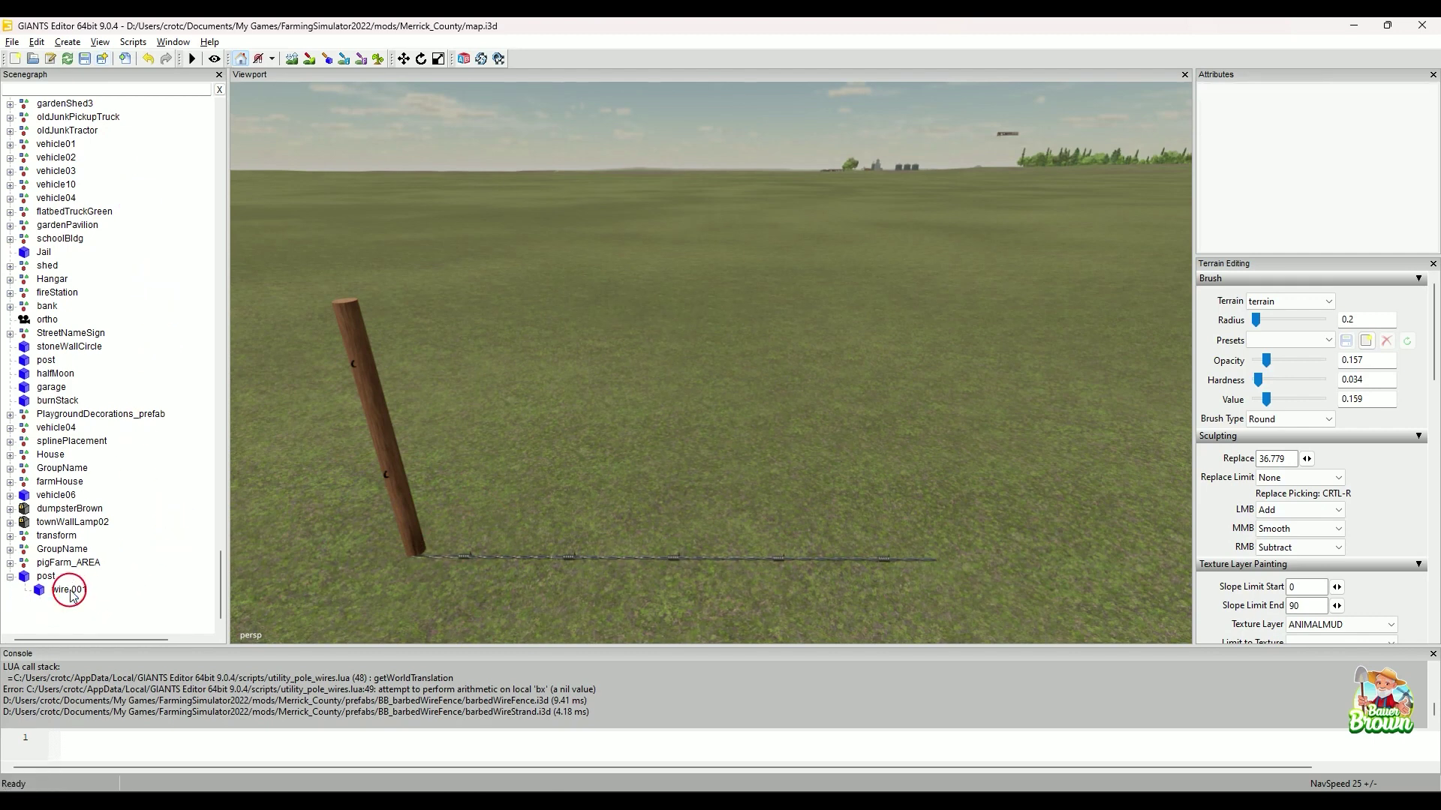
click(70, 590)
key(ctrl+v)
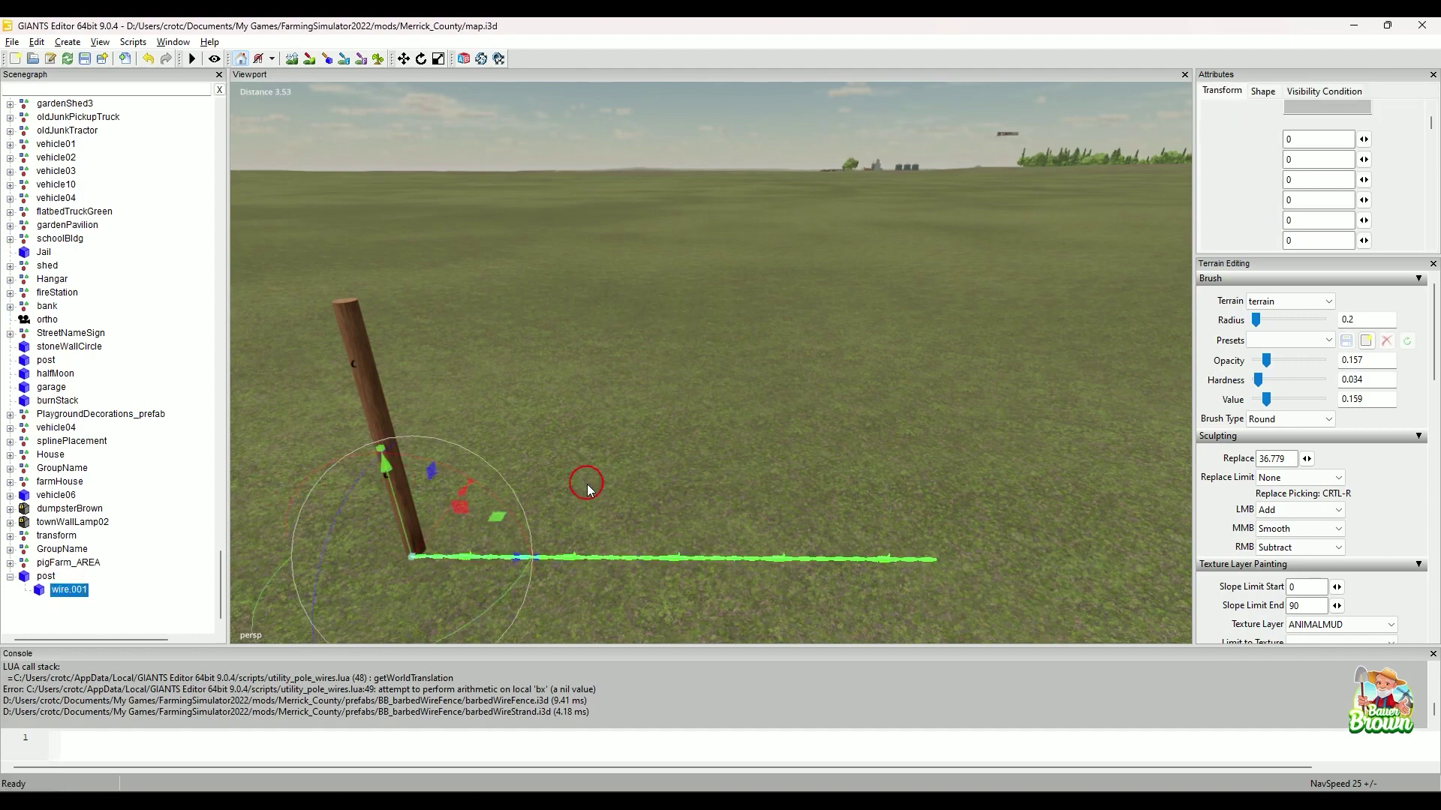
Move the transform group along the strand's Z axis to the wire's free end, at a Translate Z of about 3.056
alt+middle_drag(619, 483, 620, 484)
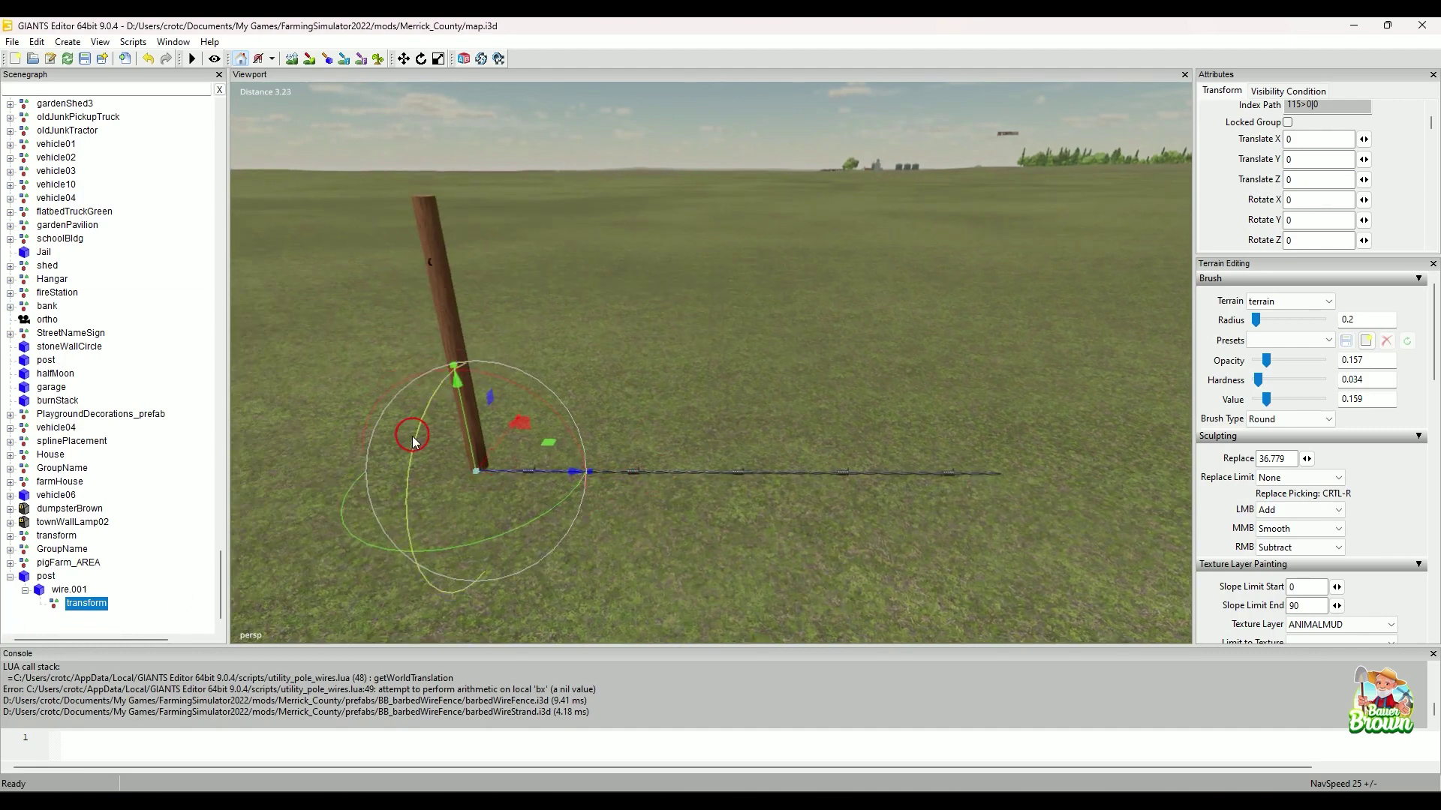
drag(563, 478, 1161, 495)
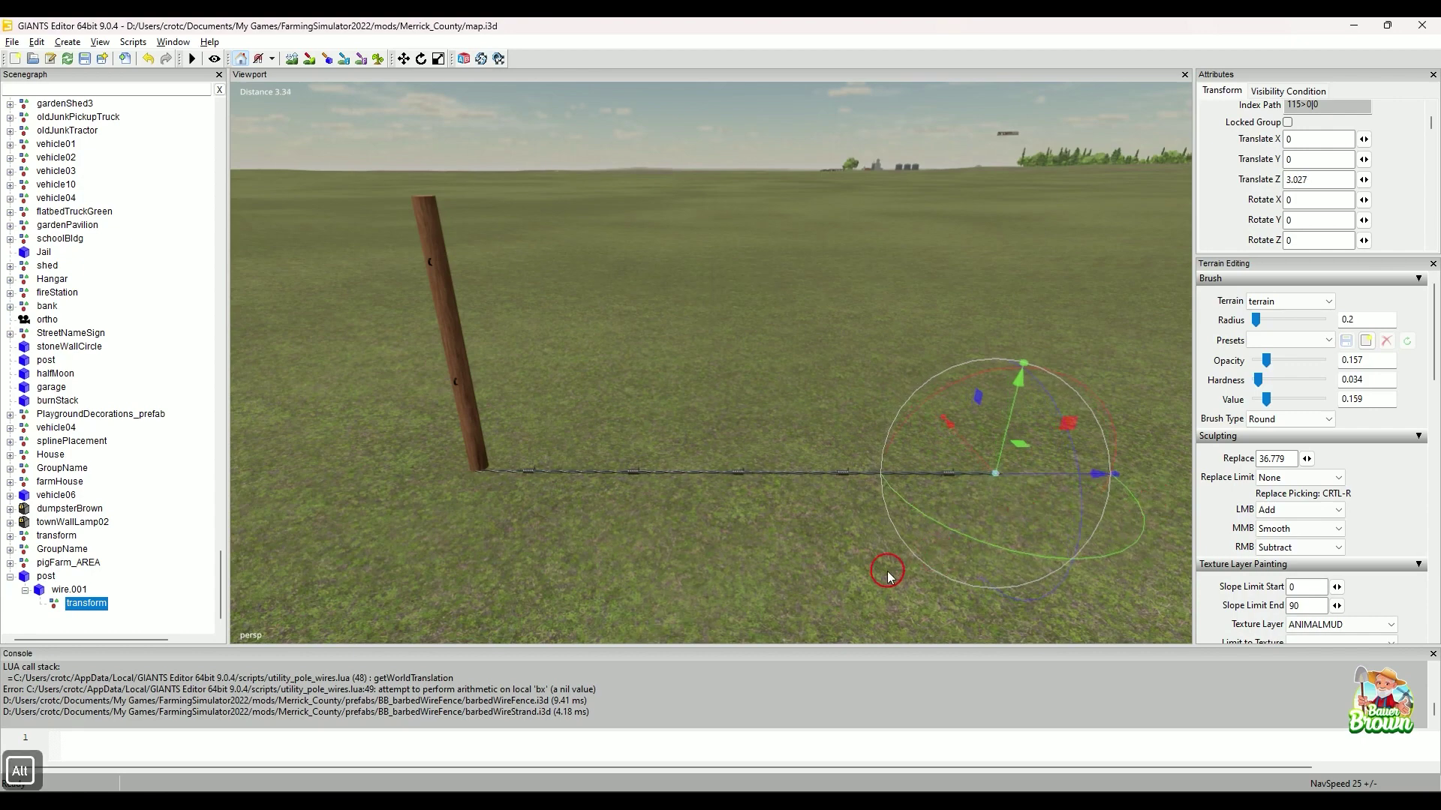
mouse_move(888, 572)
alt+middle_down()
mouse_move(916, 564)
mouse_move(880, 575)
alt+middle_up()
alt+scroll(880, 576, up, 6)
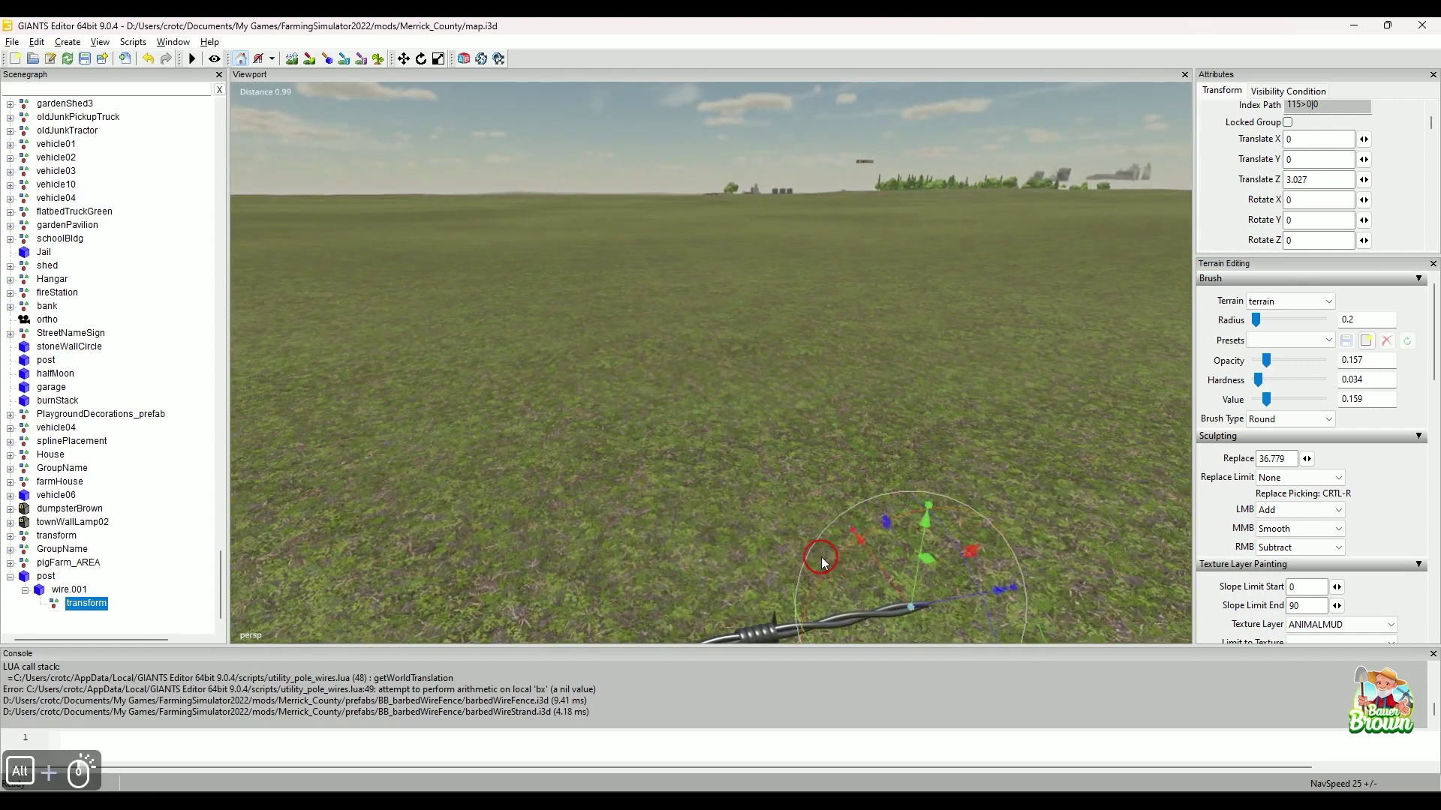
alt+scroll(823, 562, up, 1)
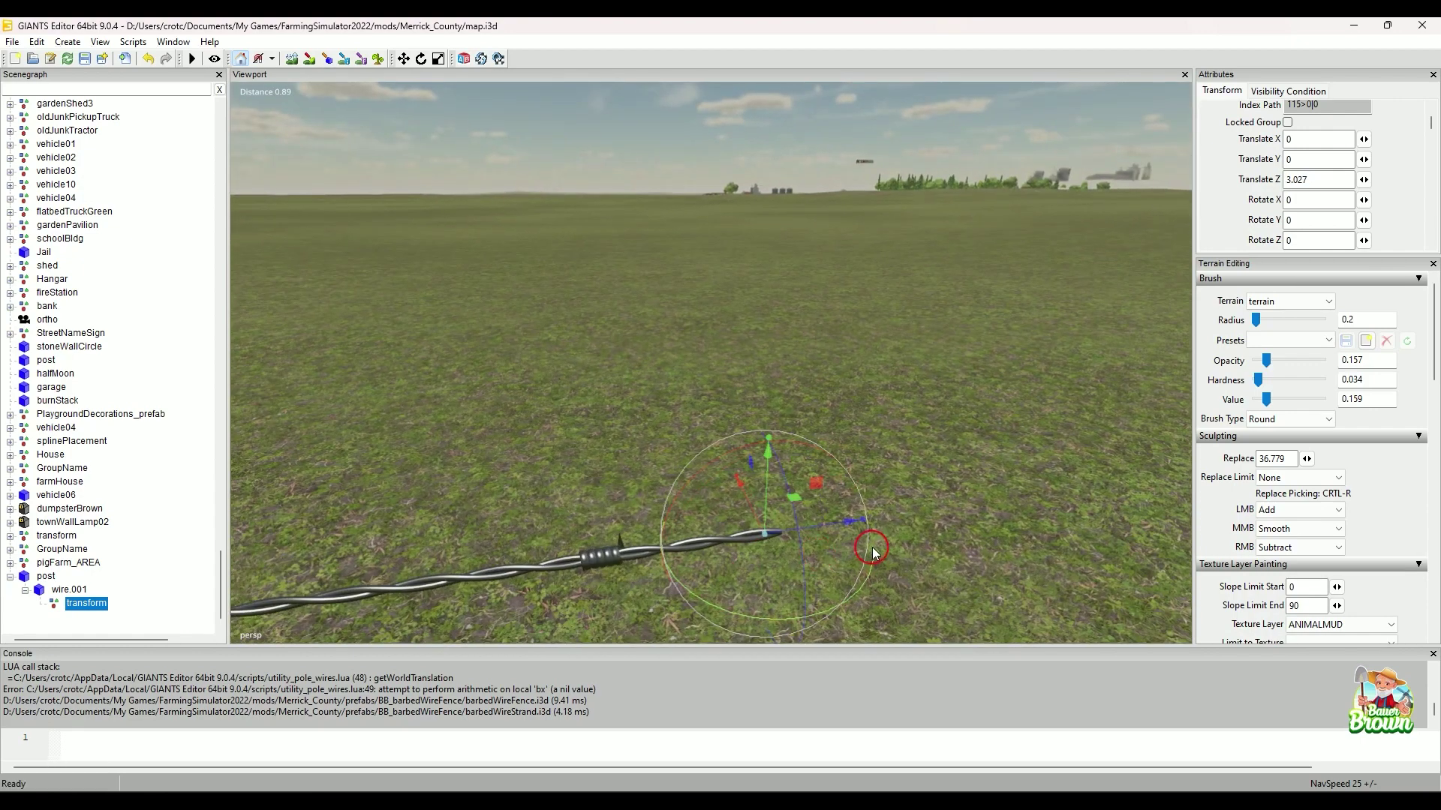
drag(850, 523, 891, 398)
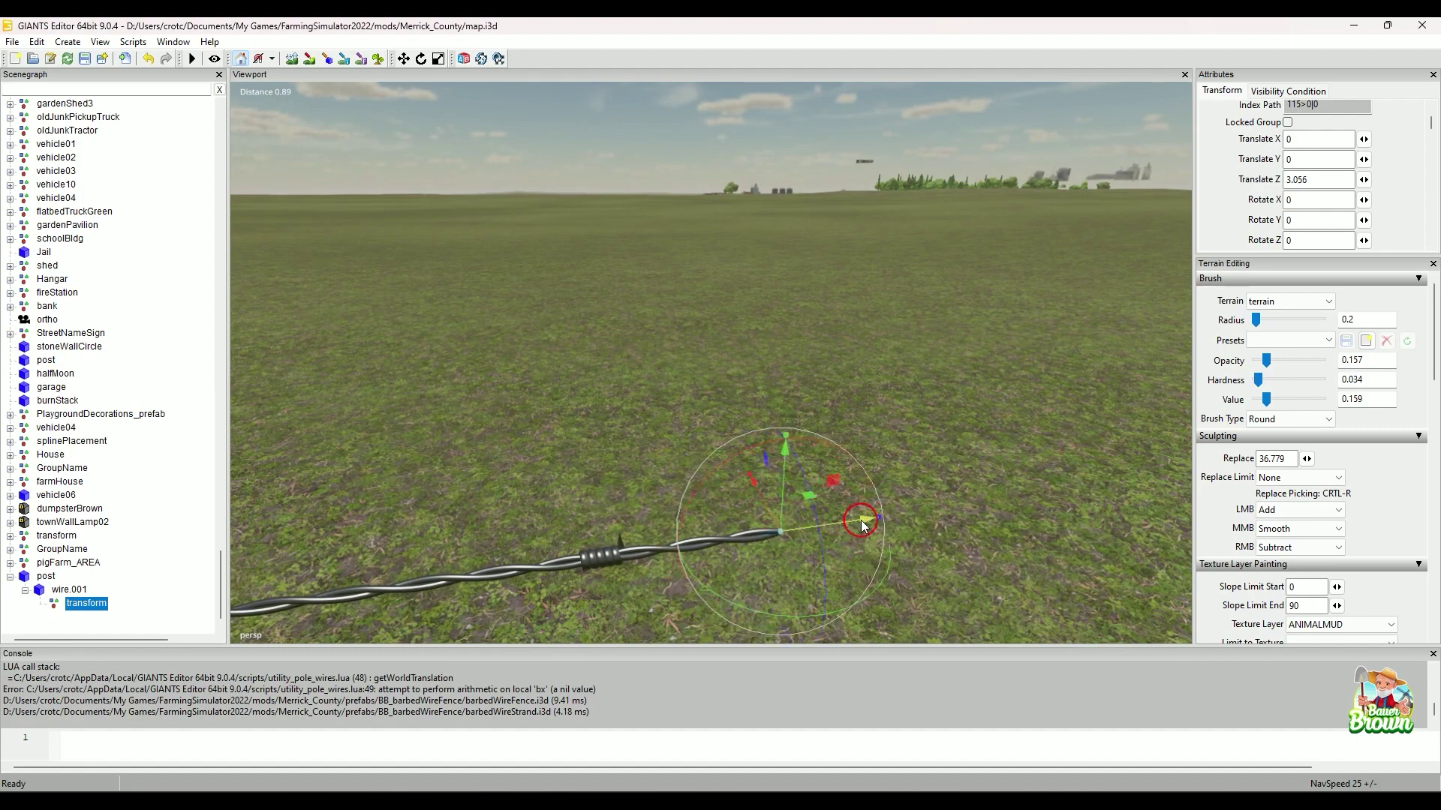
alt+scroll(911, 409, down, 5)
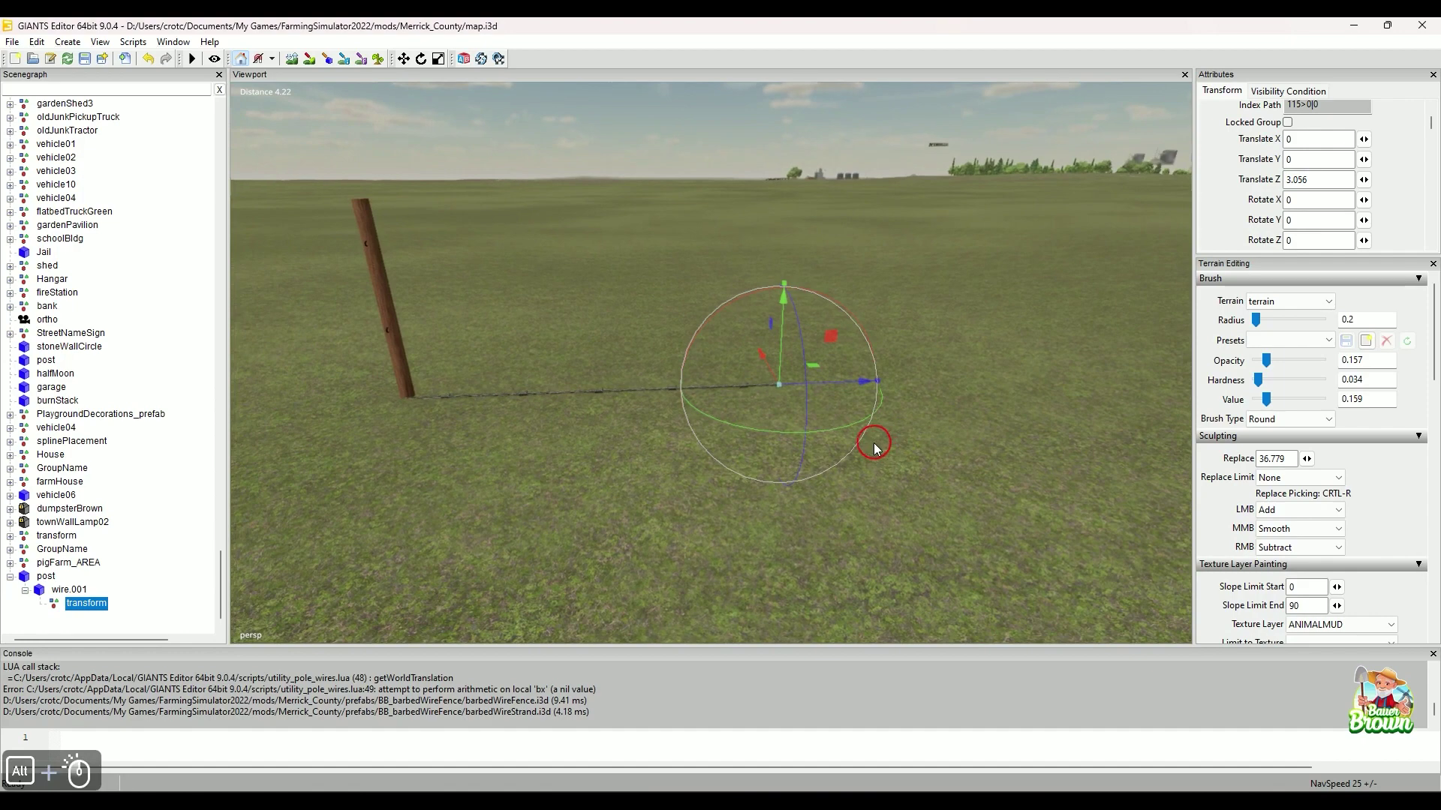
Open the script editor and review the user-modifiable variables in utility_pole_wires.lua, including E_startWireLength
click(142, 43)
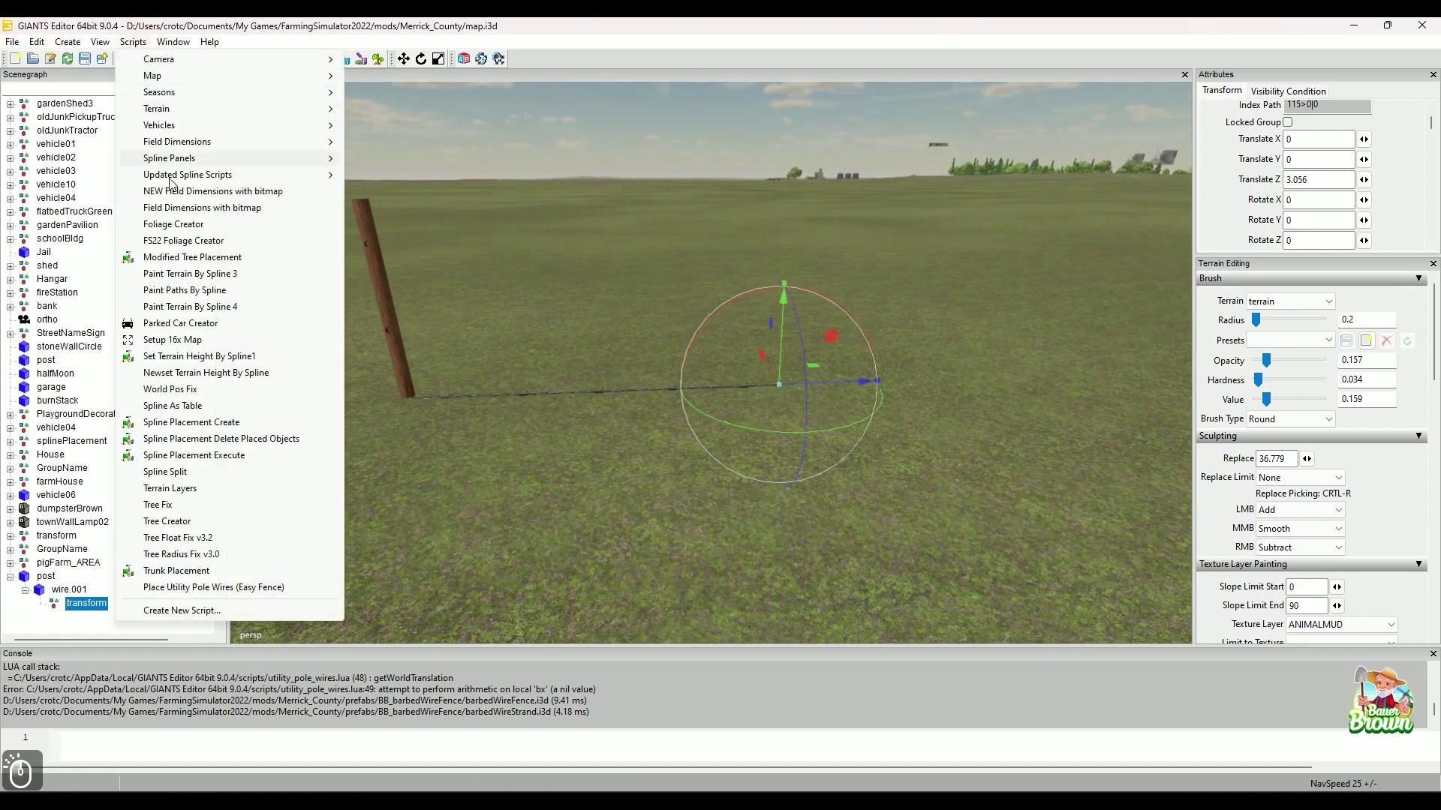
mouse_move(173, 42)
click(211, 159)
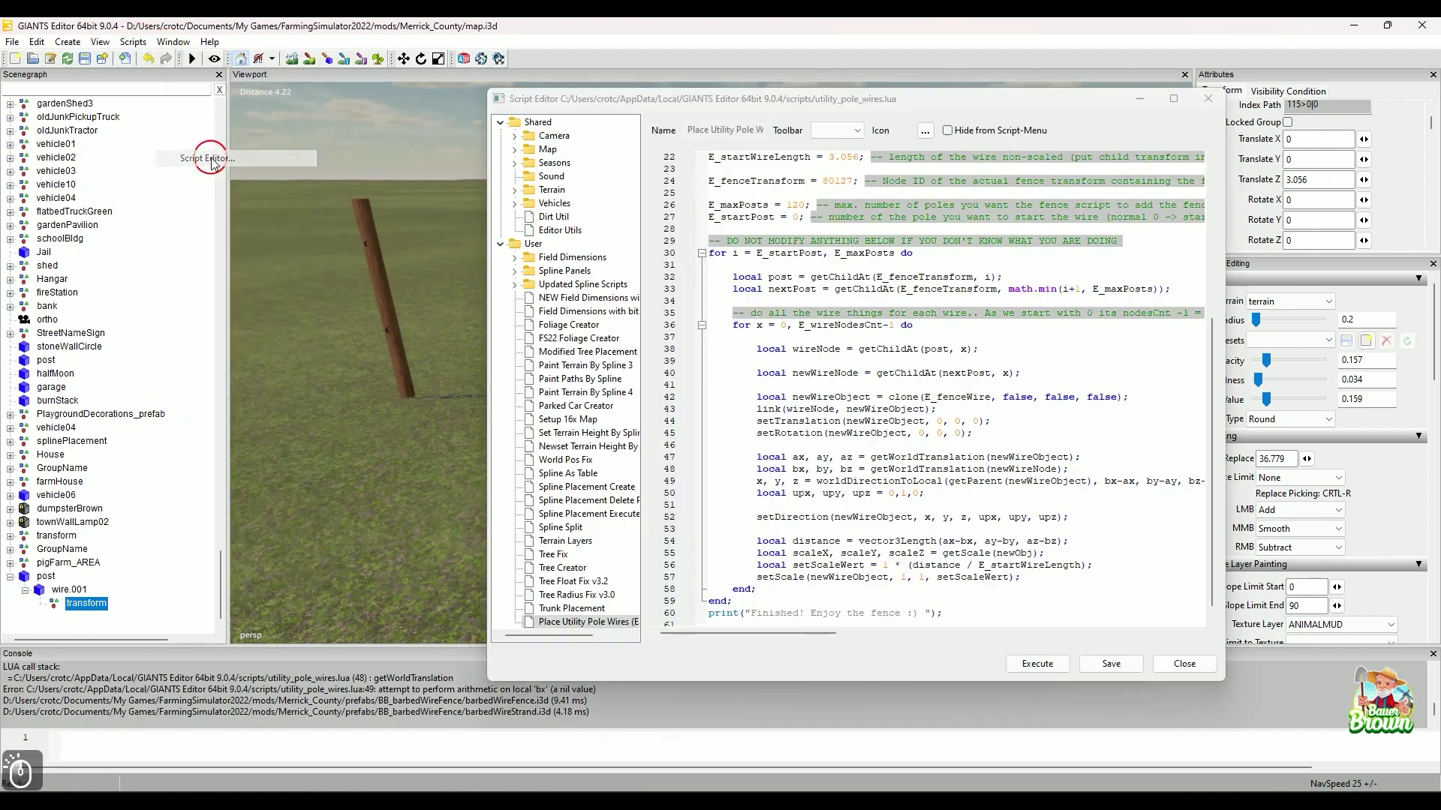
scroll(841, 390, up, 2)
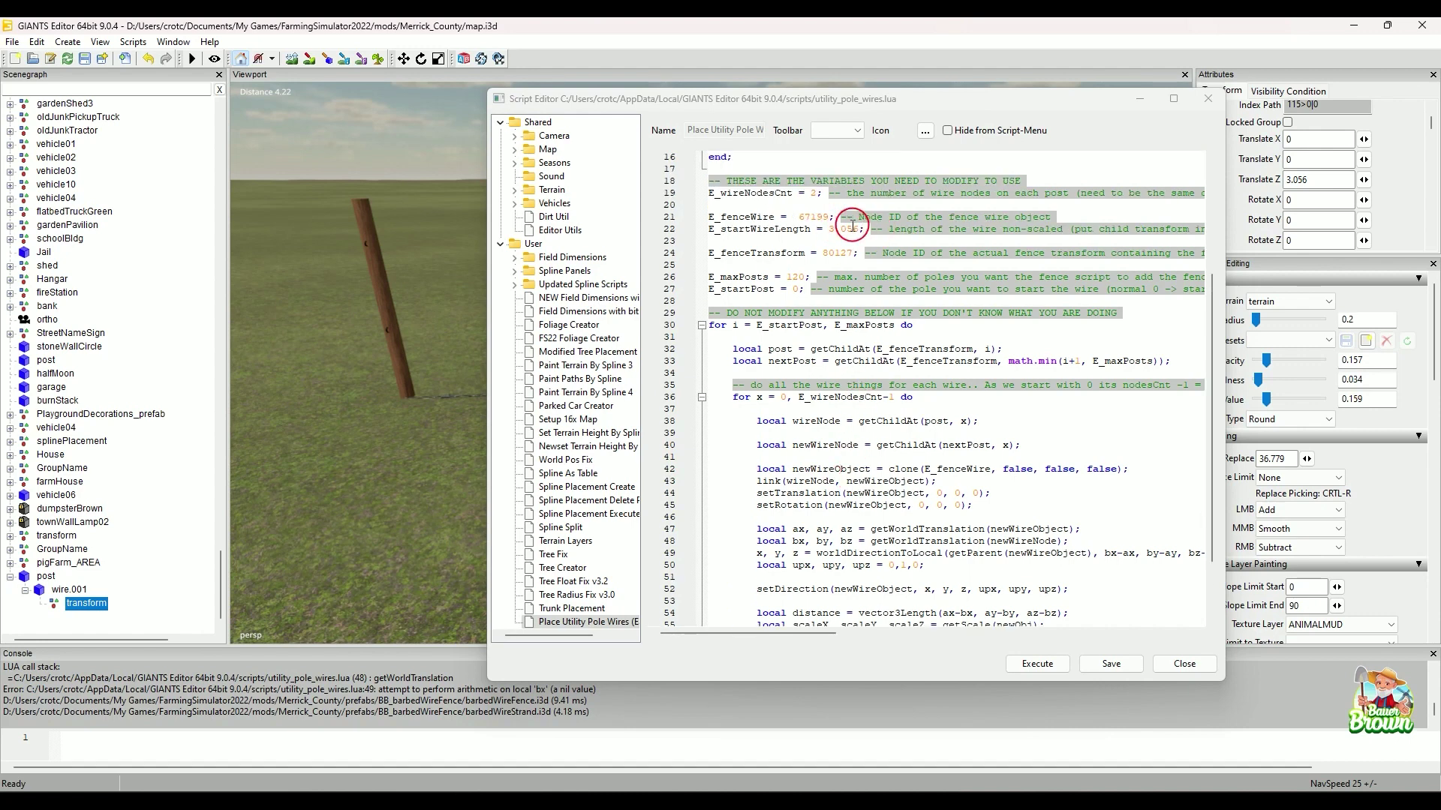
drag(953, 98, 851, 103)
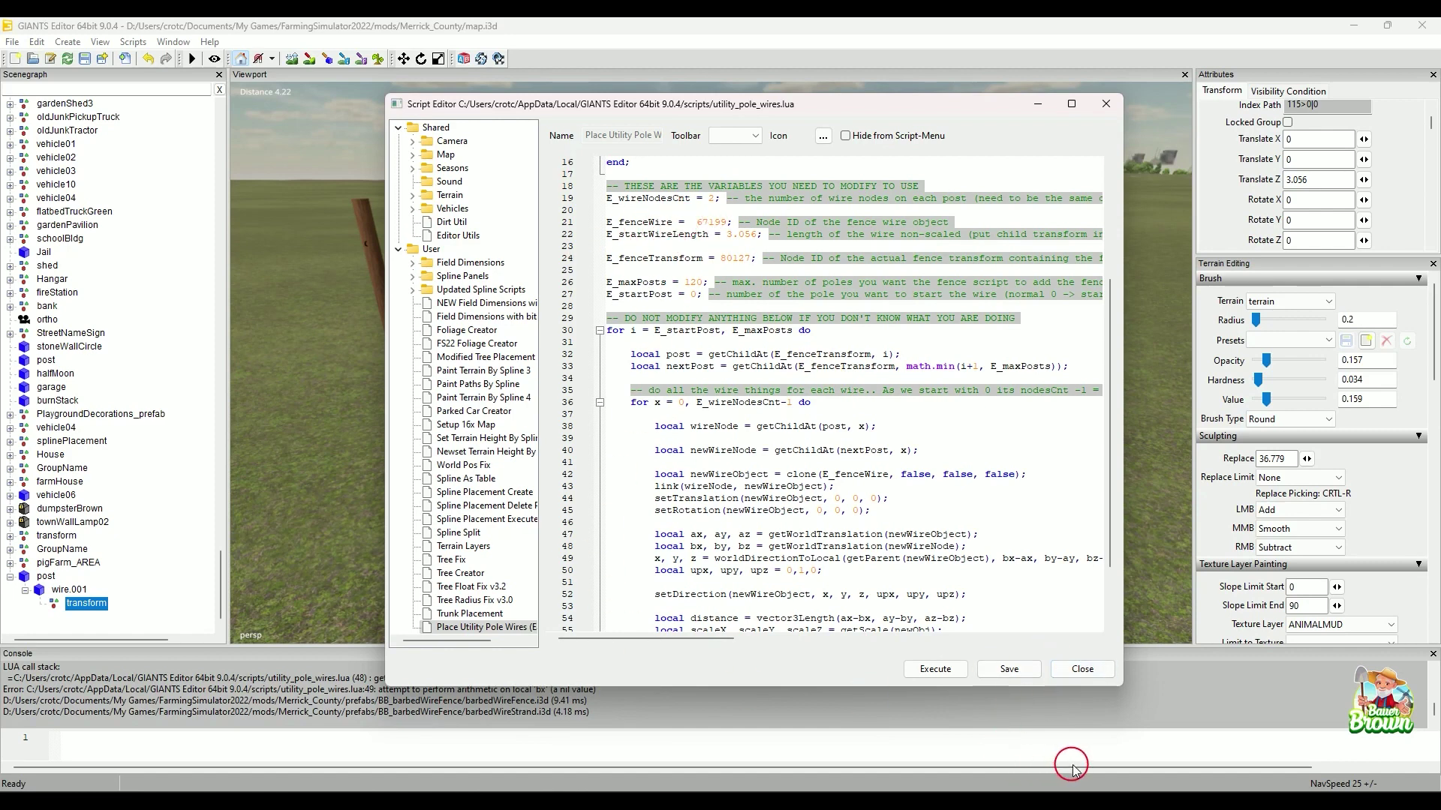
click(1406, 785)
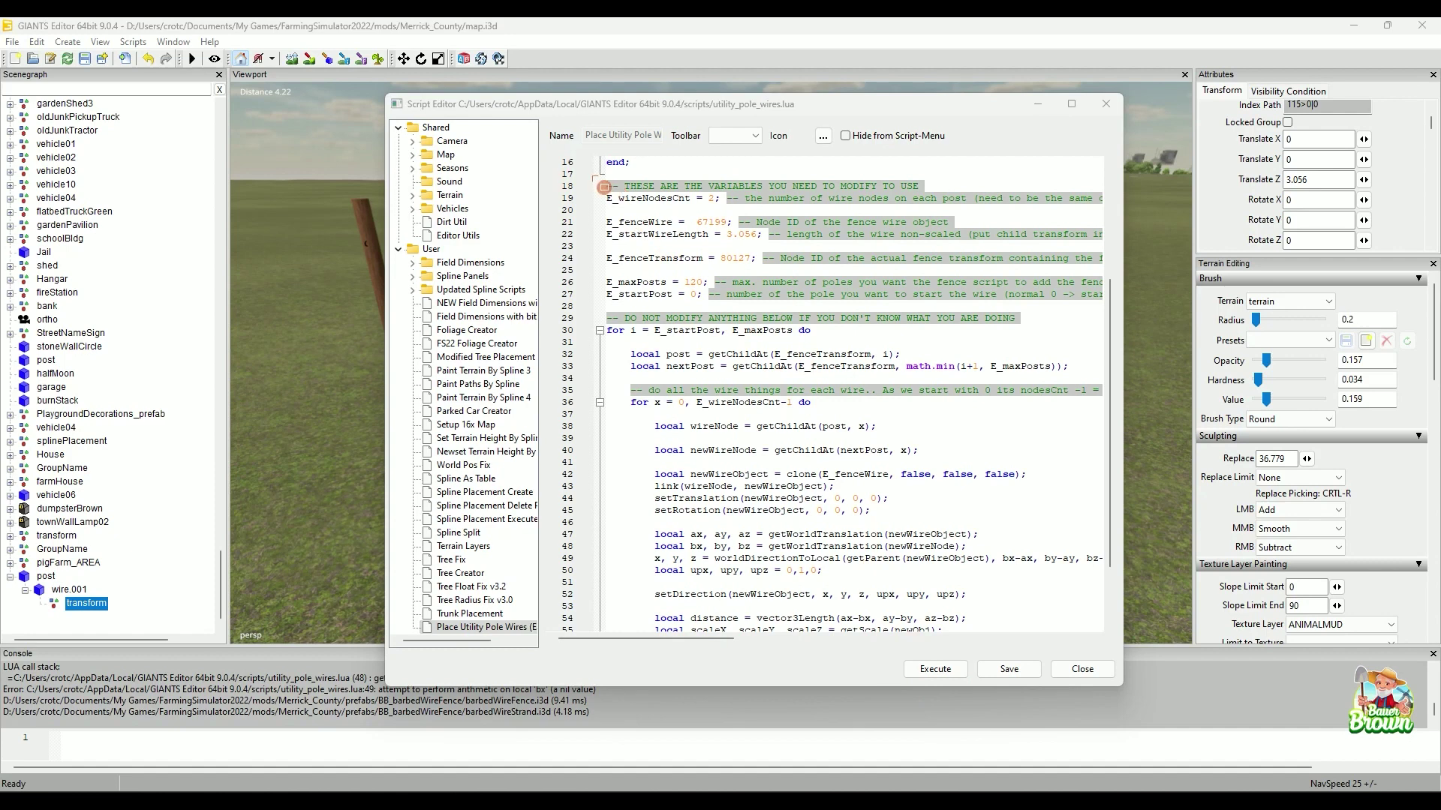
mouse_move(604, 187)
mouse_down()
mouse_move(845, 220)
mouse_move(1027, 321)
mouse_move(1094, 327)
mouse_up()
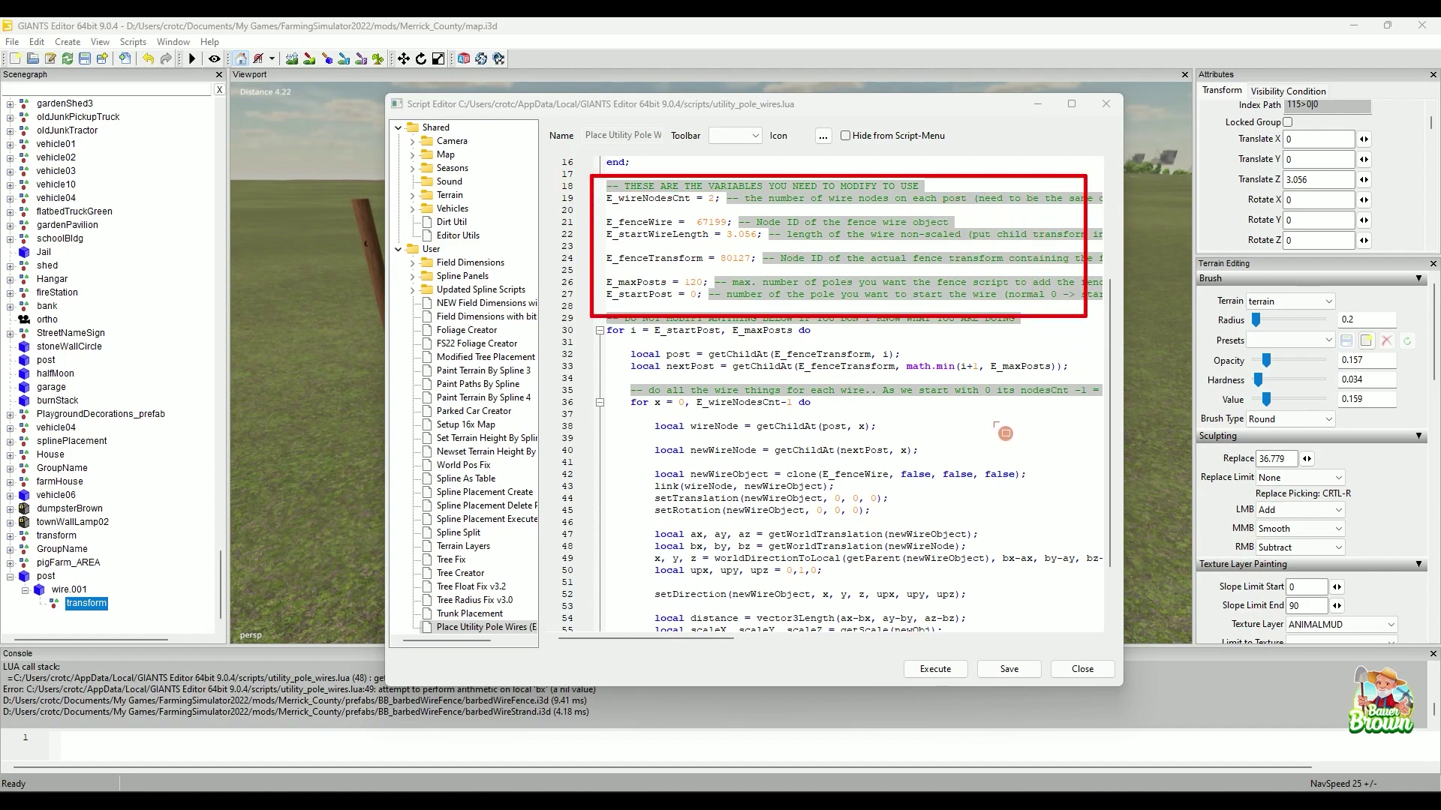
click(1415, 716)
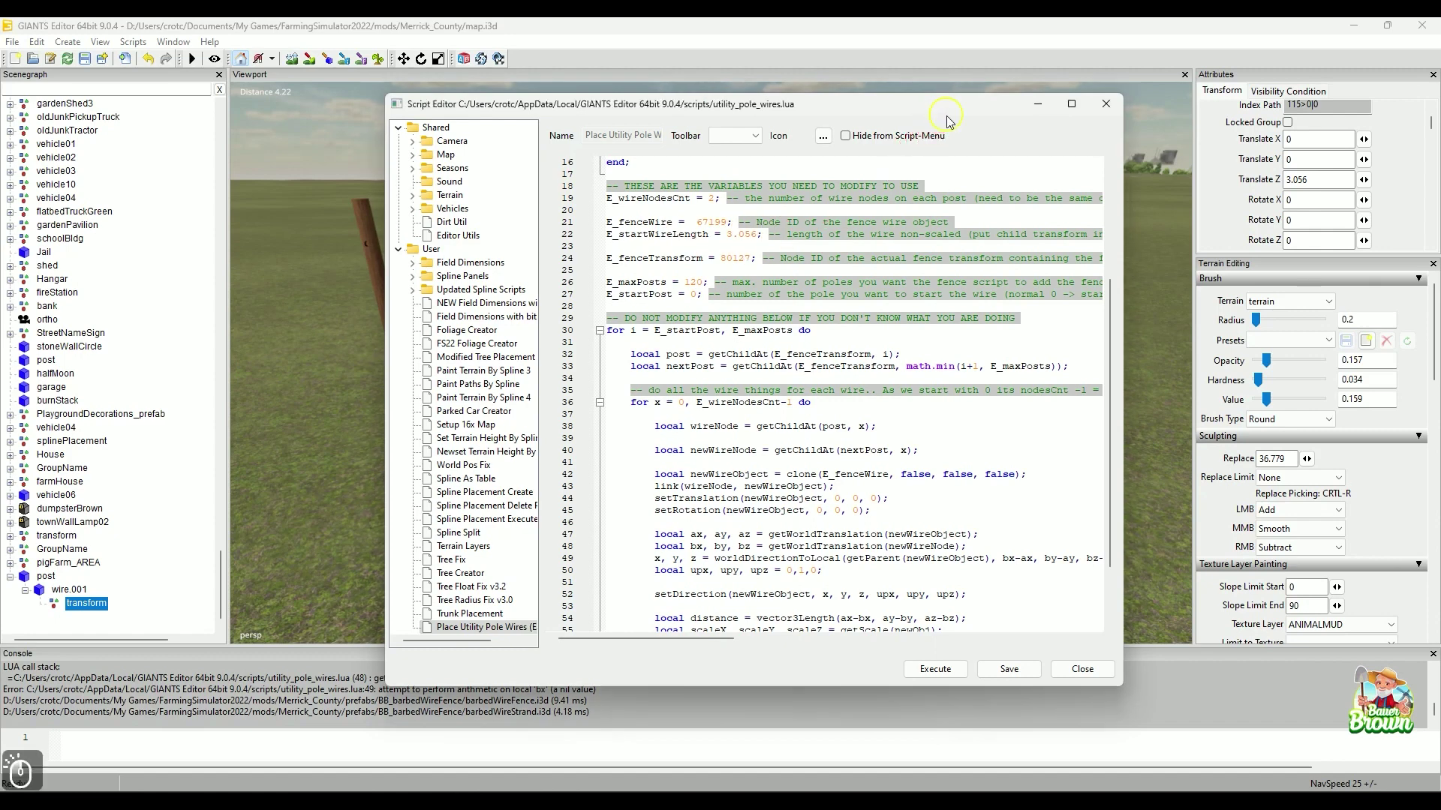
Delete the measuring transform group from under wire.001
drag(941, 117, 886, 131)
click(102, 614)
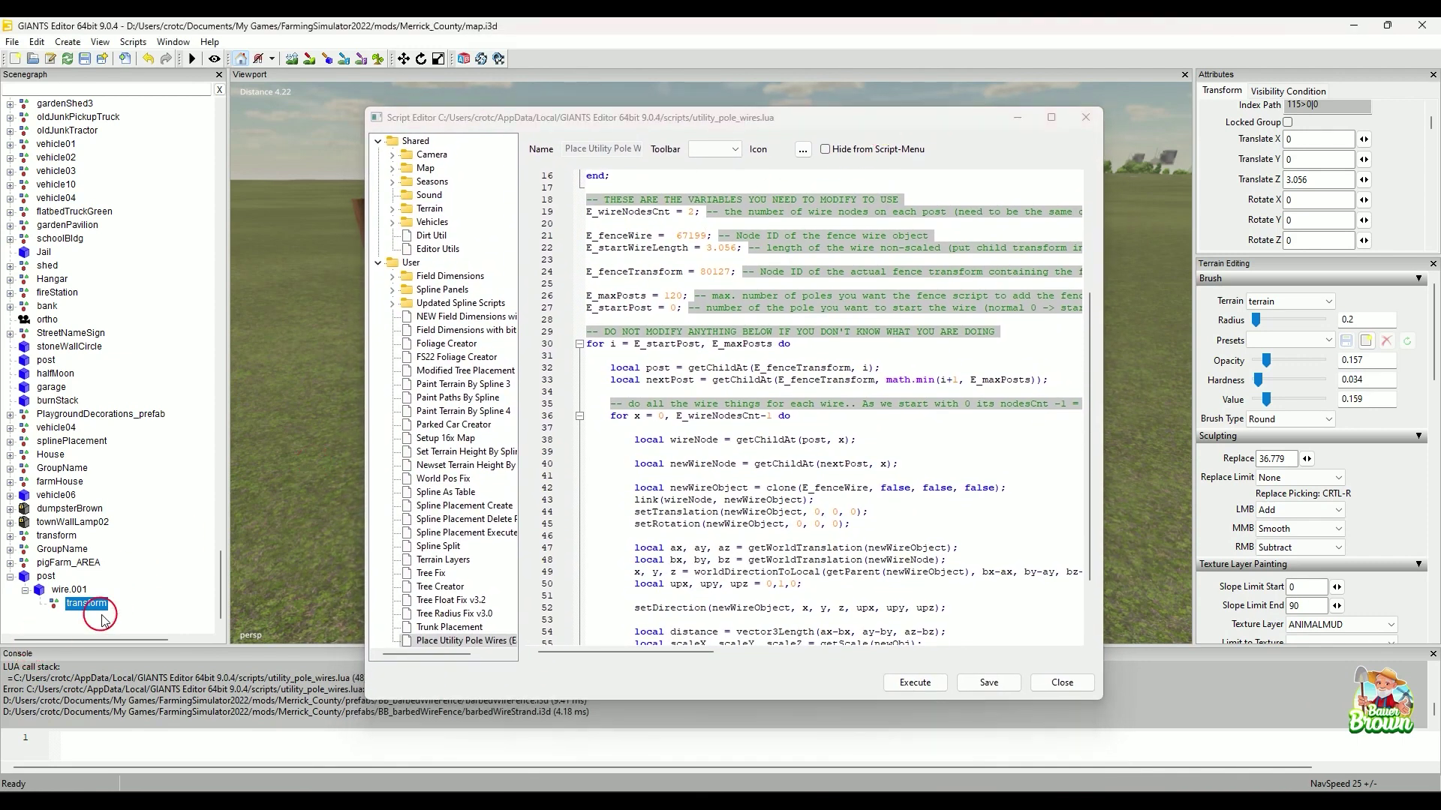
click(99, 608)
key(Delete)
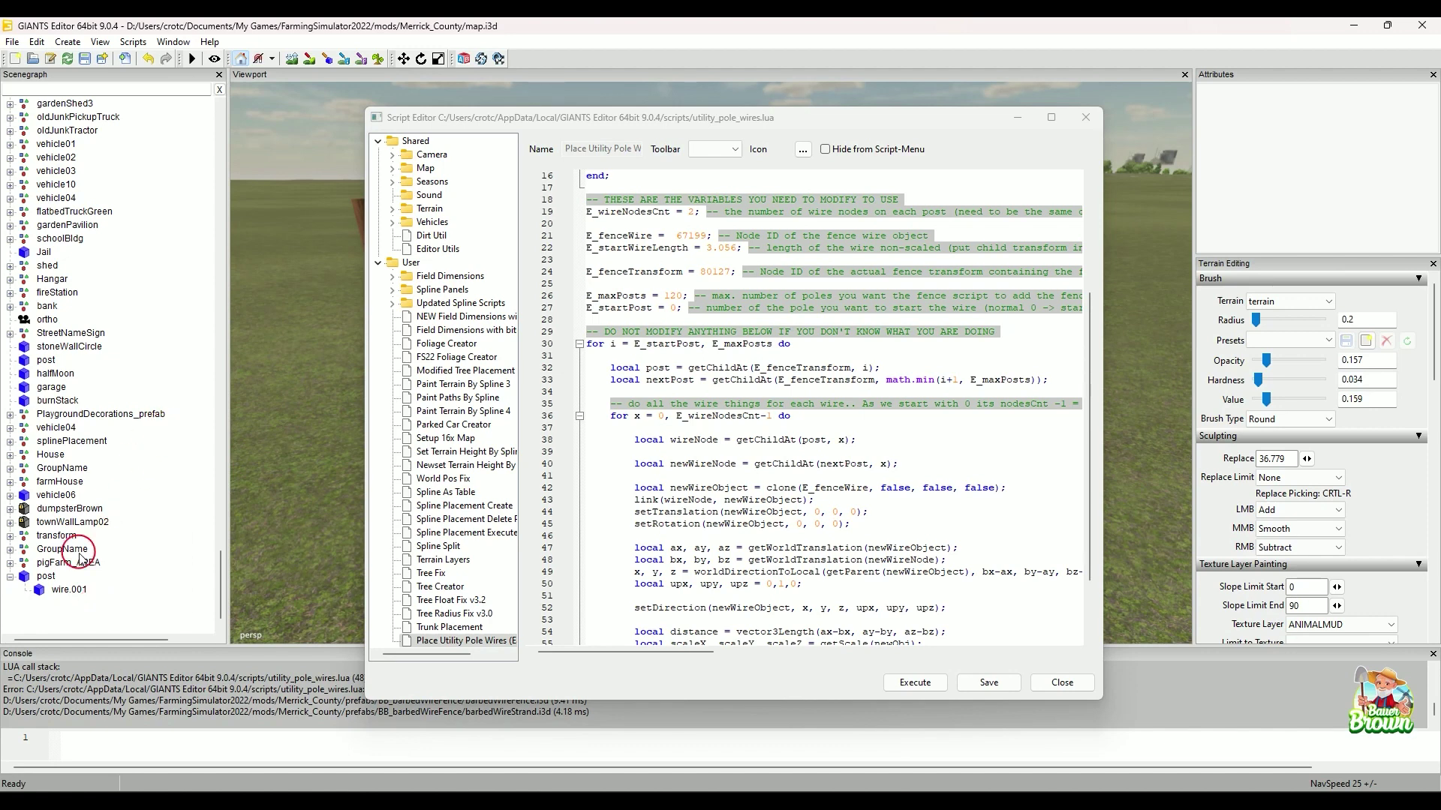
Duplicate wire.001 and move the copy out of the post to the scene's root level, just above the post
click(74, 593)
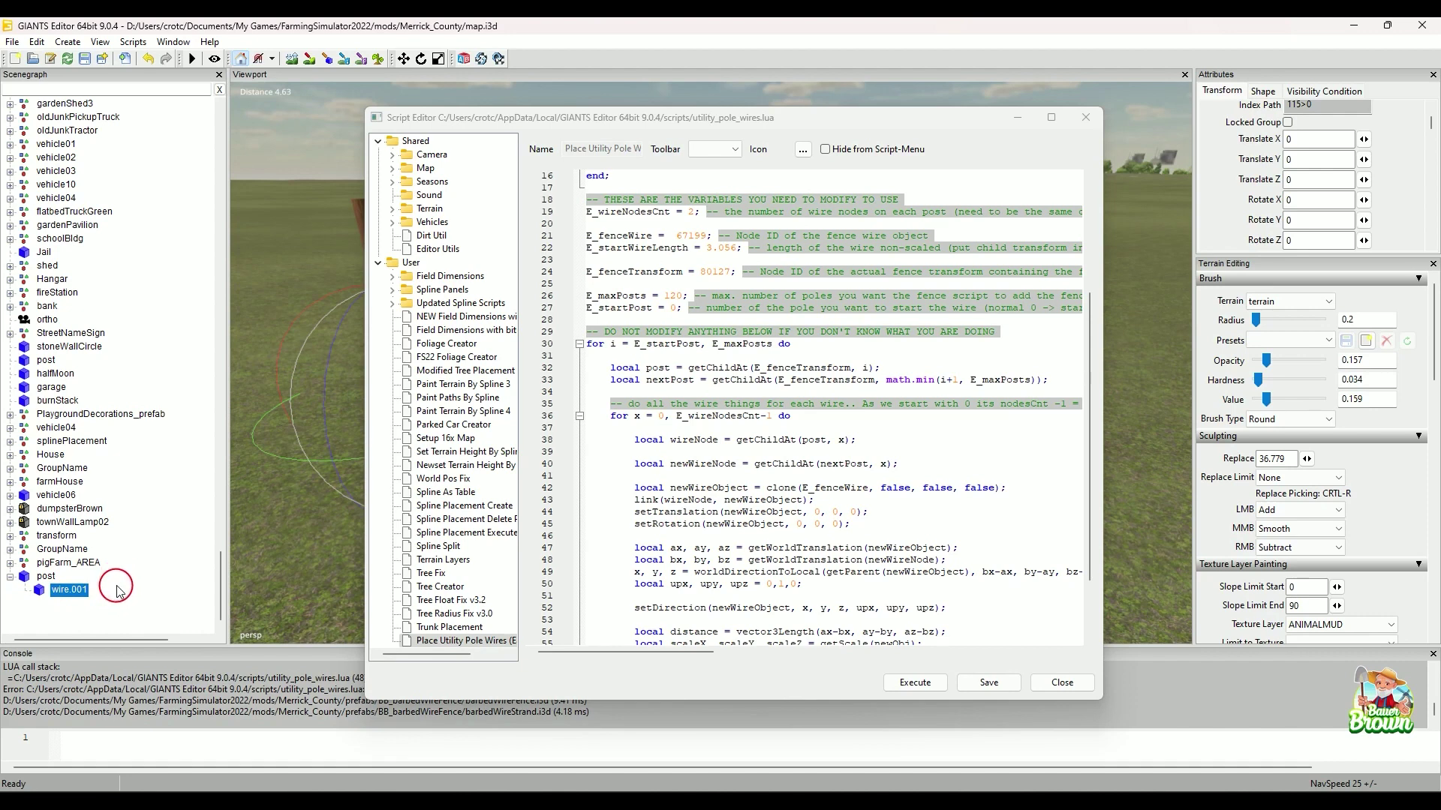
key(ctrl+d)
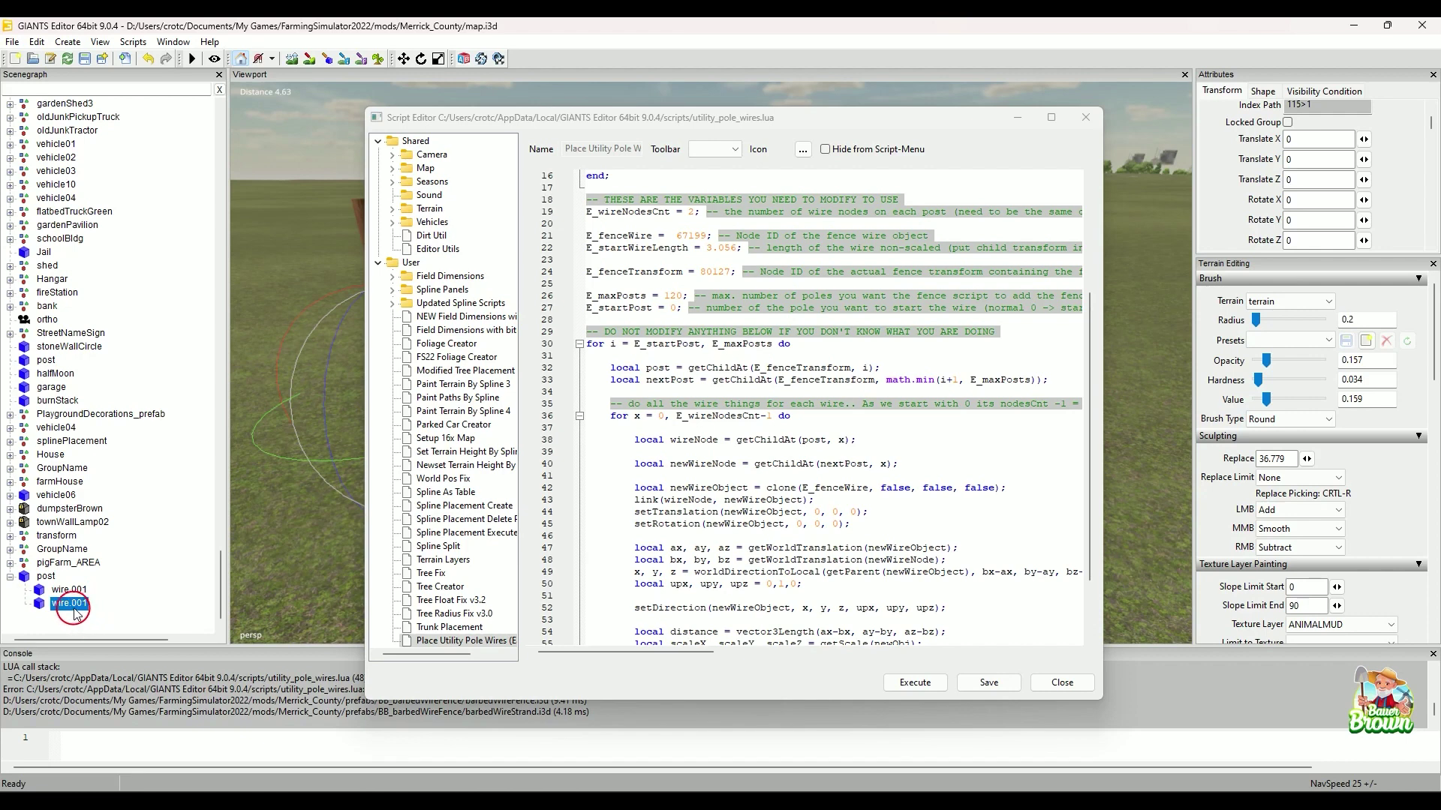
drag(74, 610, 147, 575)
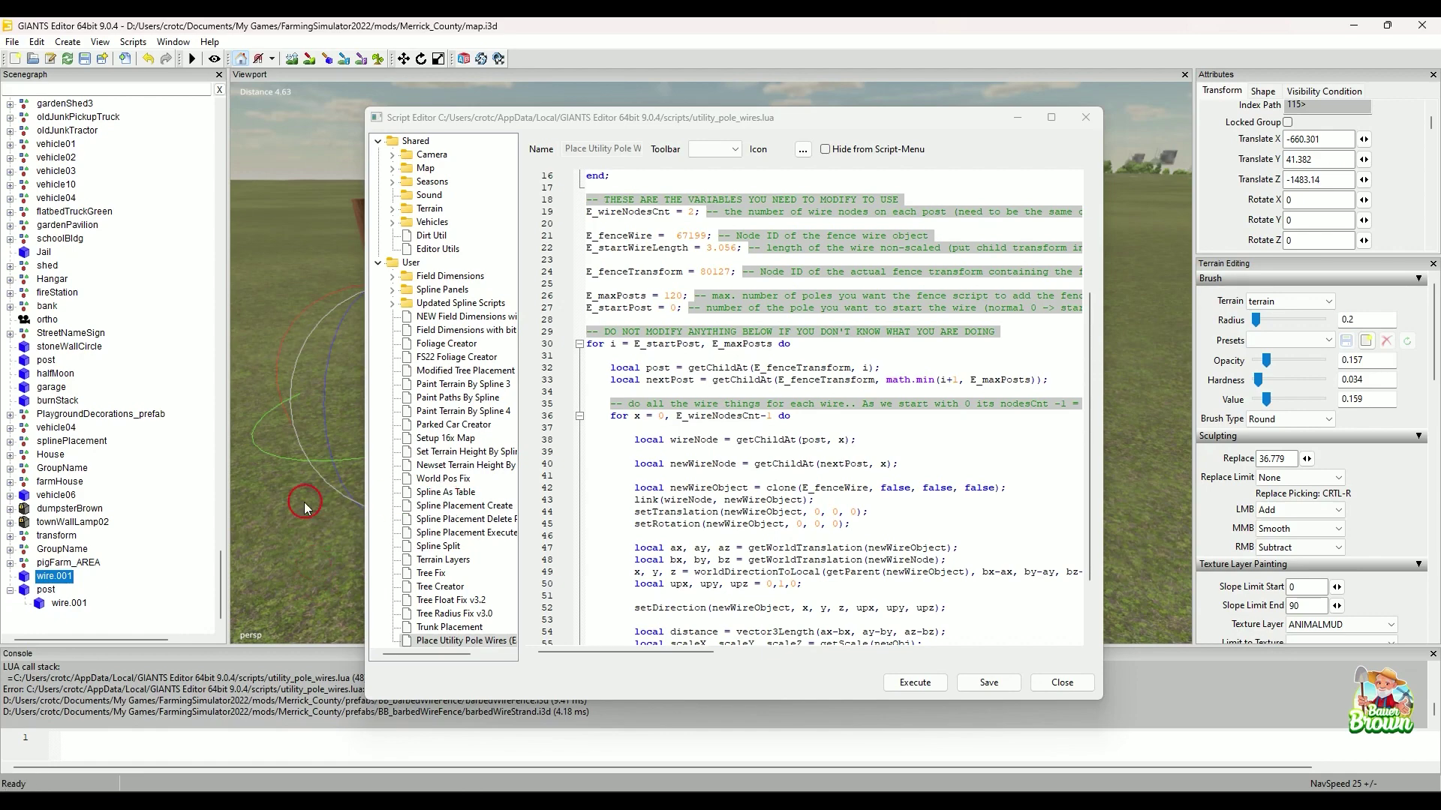
Minimize the script editor and compare the transform values of the root-level wire.001 and the one under the post
click(1016, 118)
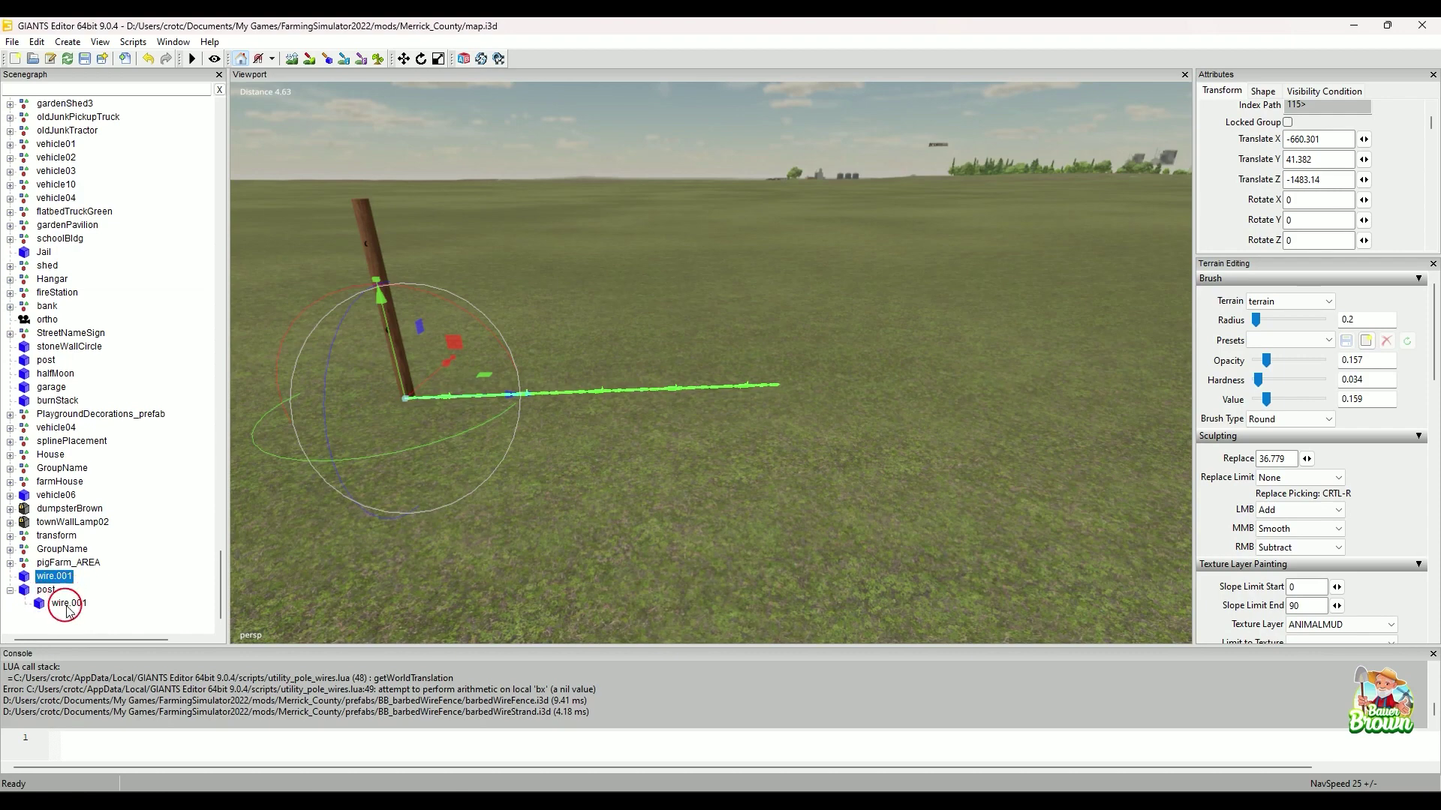
alt+middle_drag(793, 356, 800, 374)
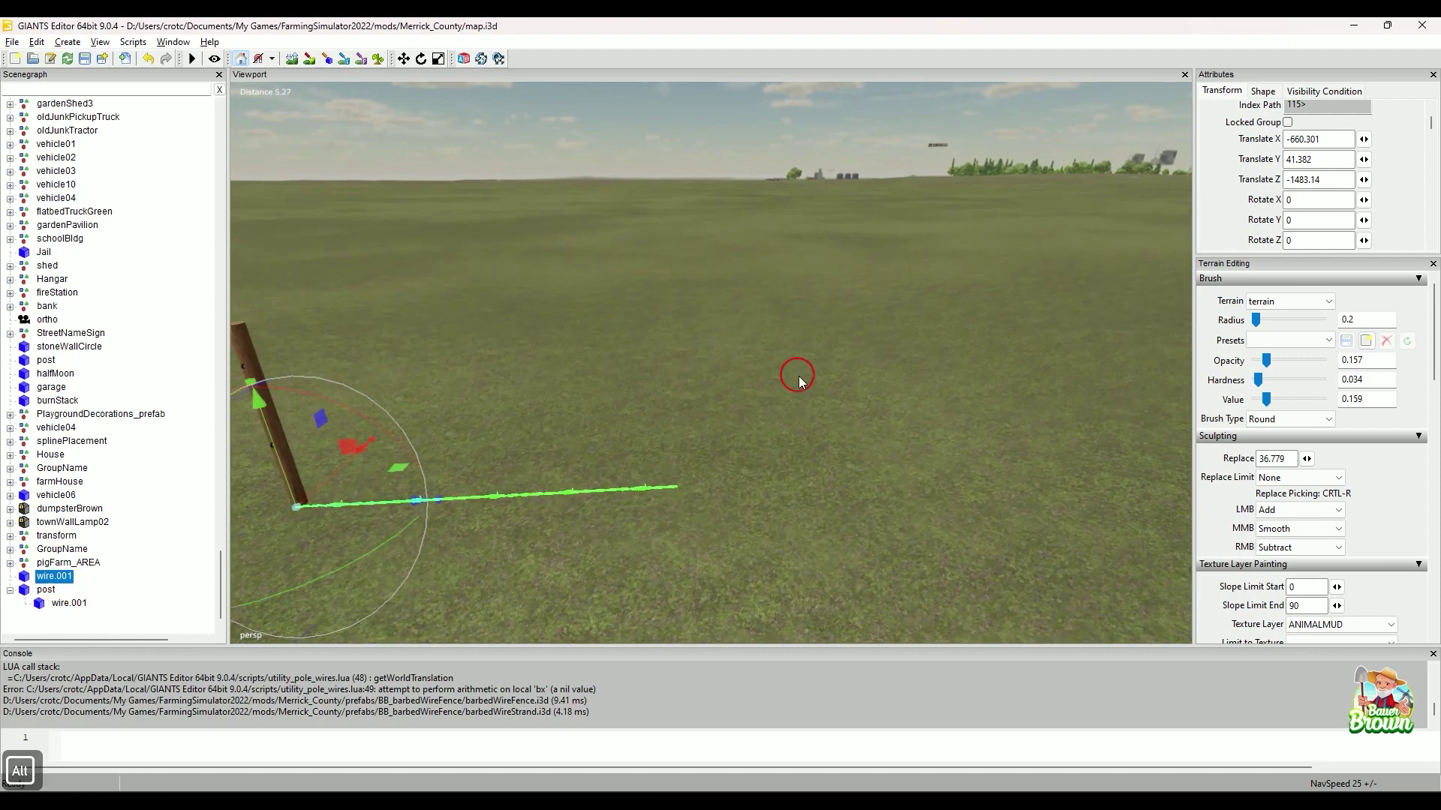
alt+drag(801, 373, 766, 386)
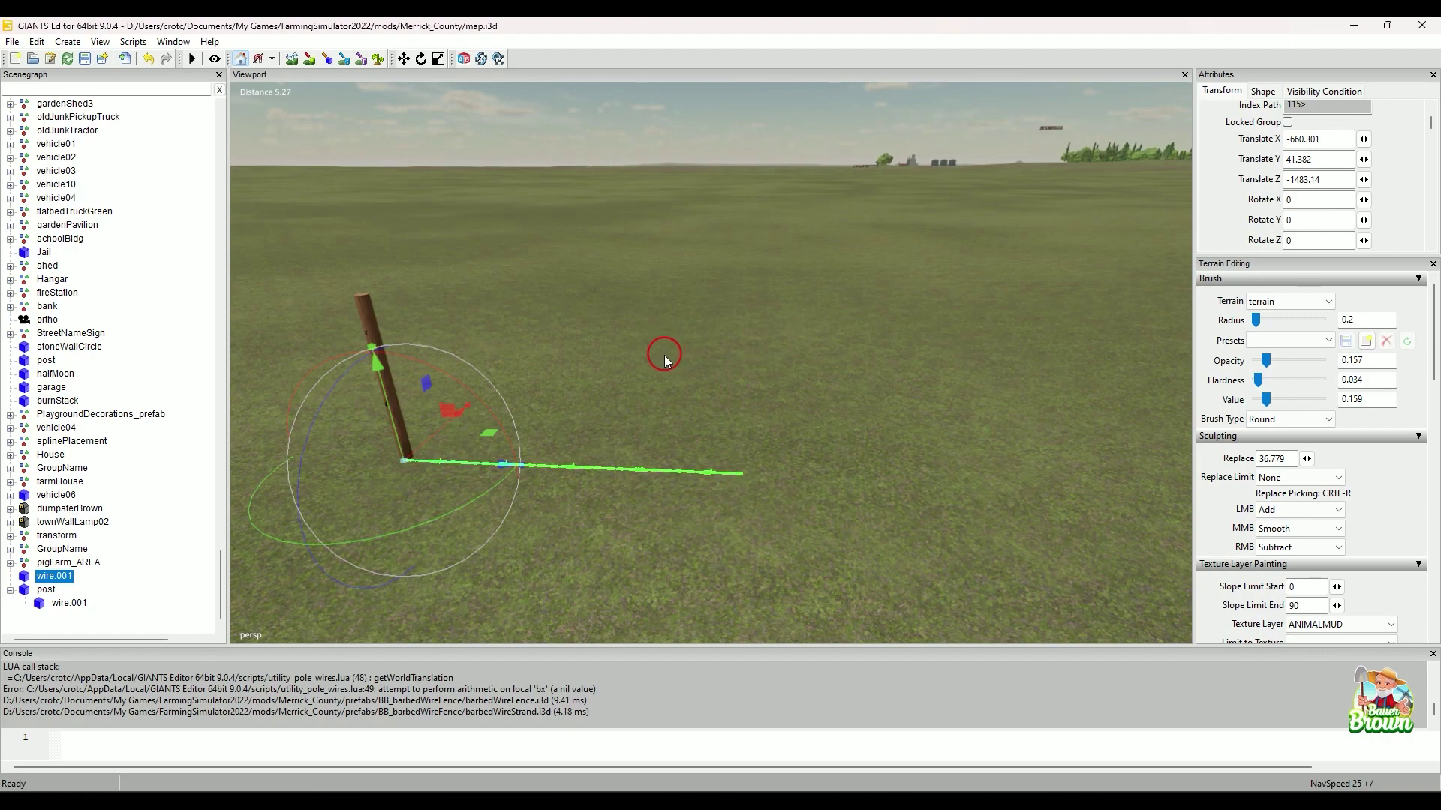
key(alt)
alt+drag(670, 375, 679, 427)
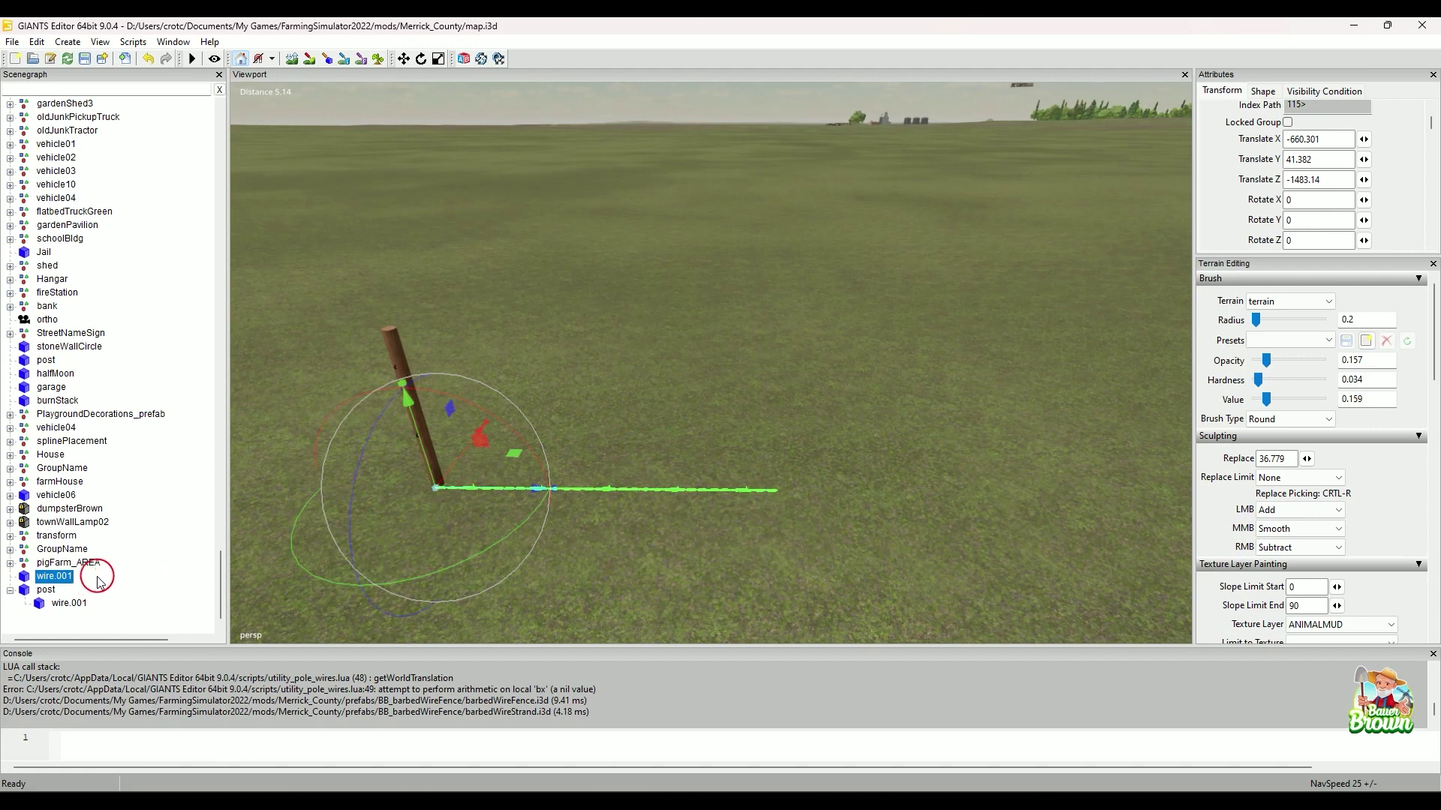
click(67, 605)
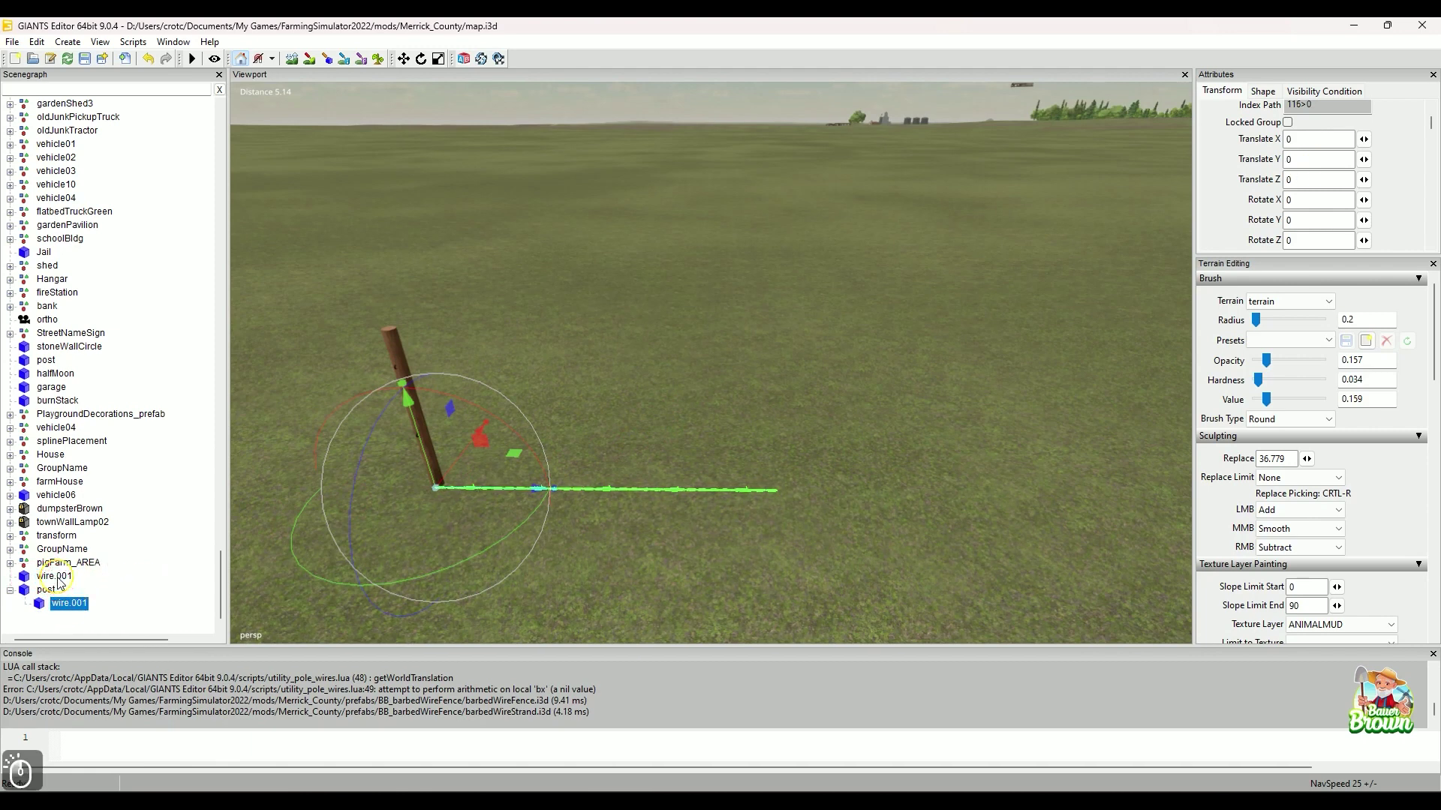
Set E_fenceWire in the utility_pole_wires.lua script to 83387, the node ID of the root-level wire.001
click(57, 578)
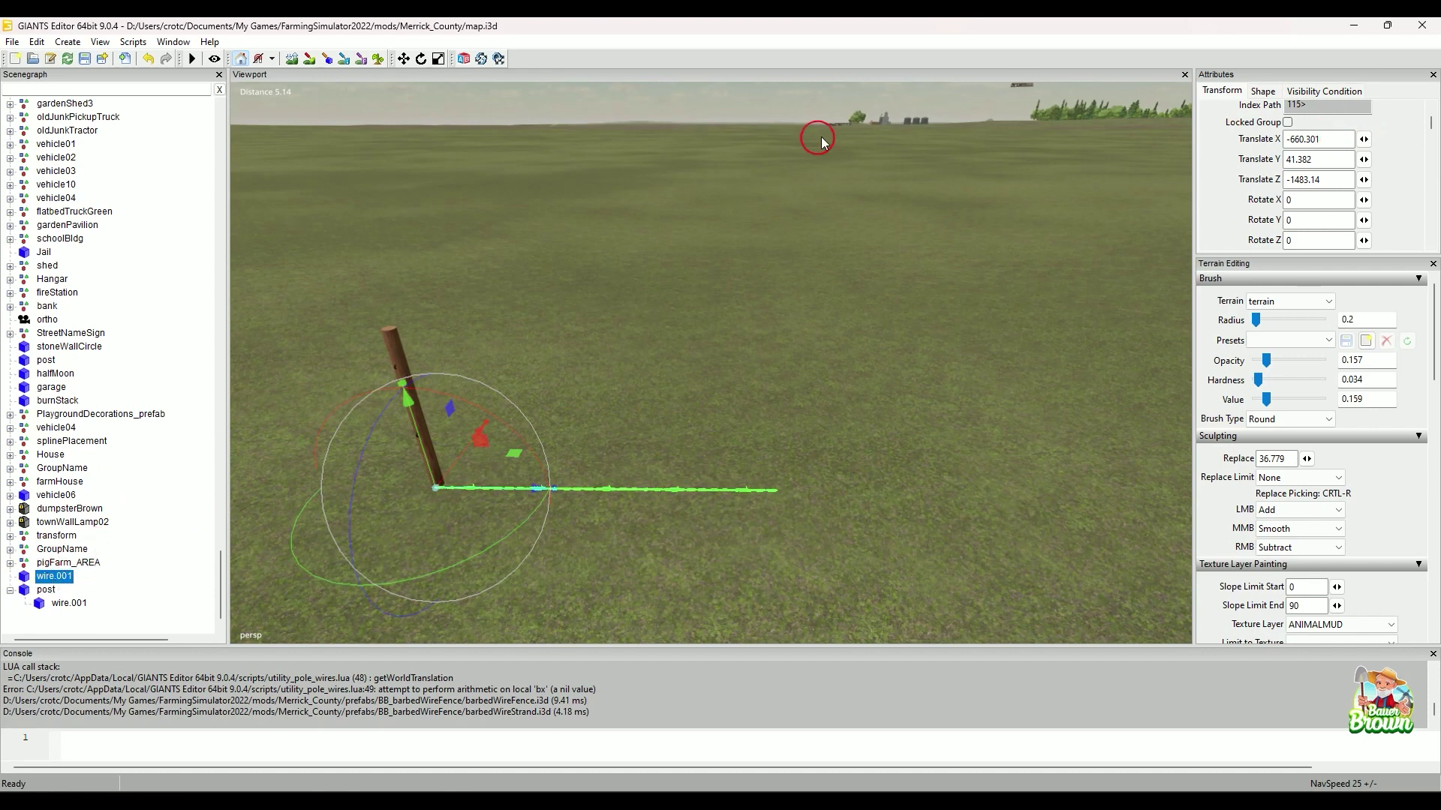
scroll(1337, 111, up, 2)
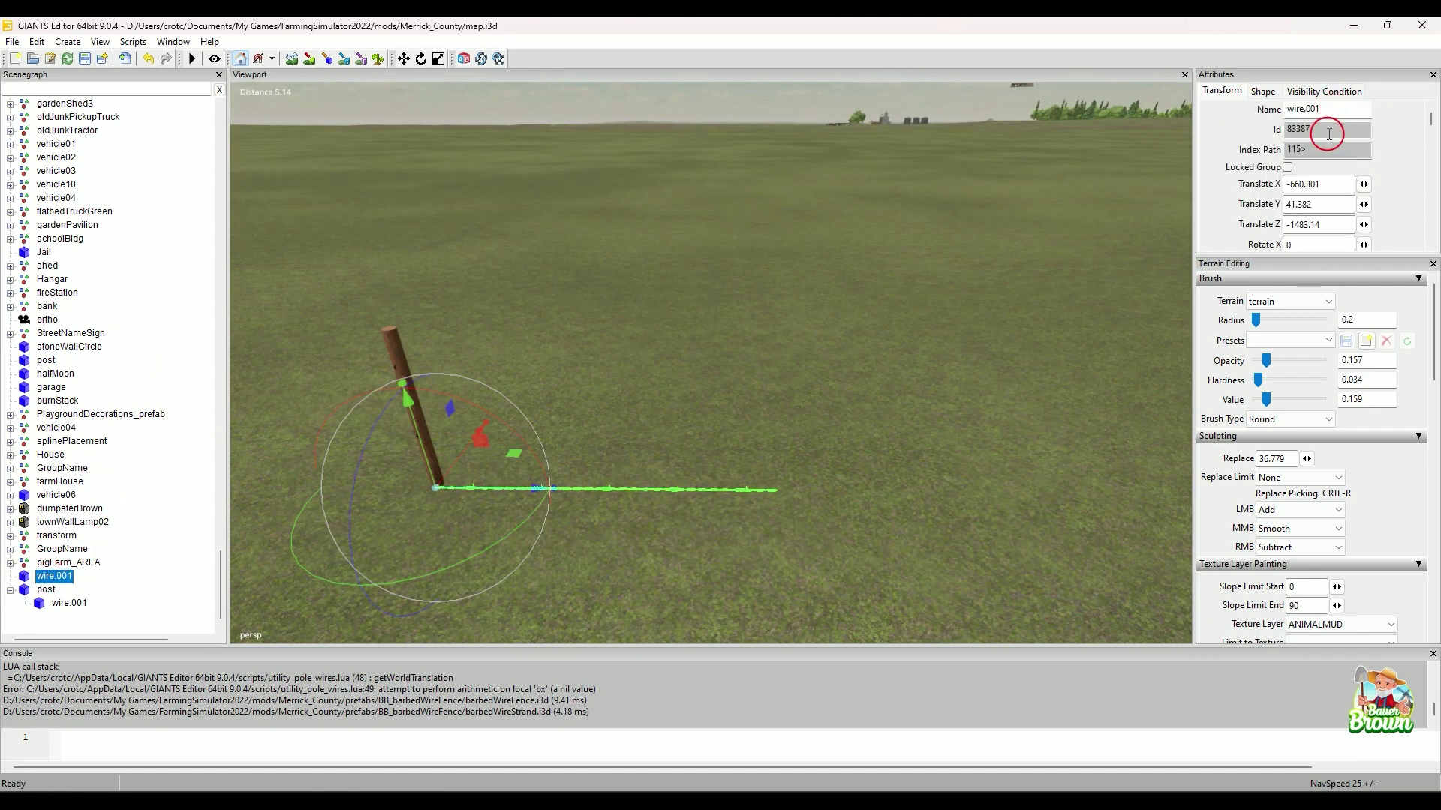
click(1329, 133)
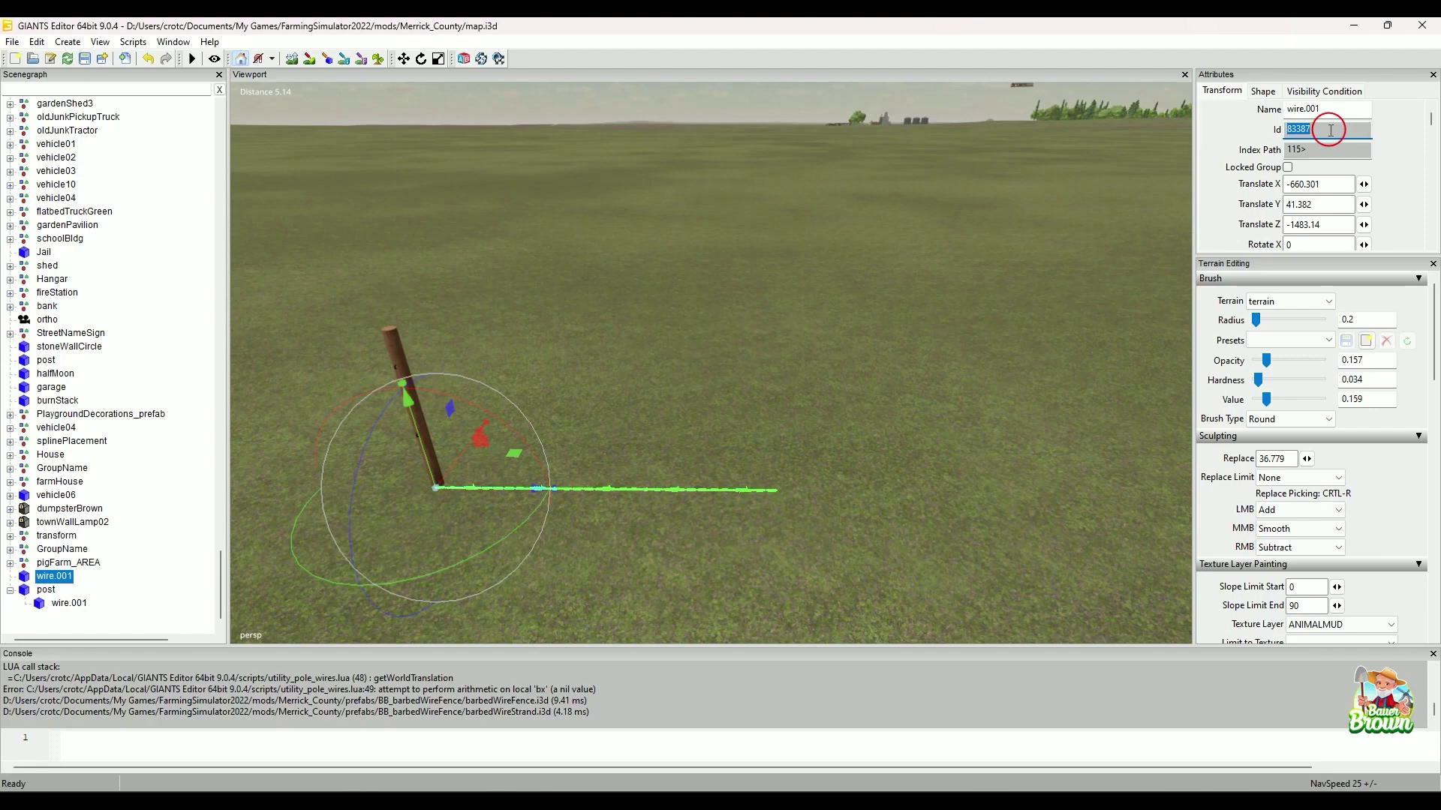
key(ctrl+c)
mouse_move(754, 801)
click(840, 700)
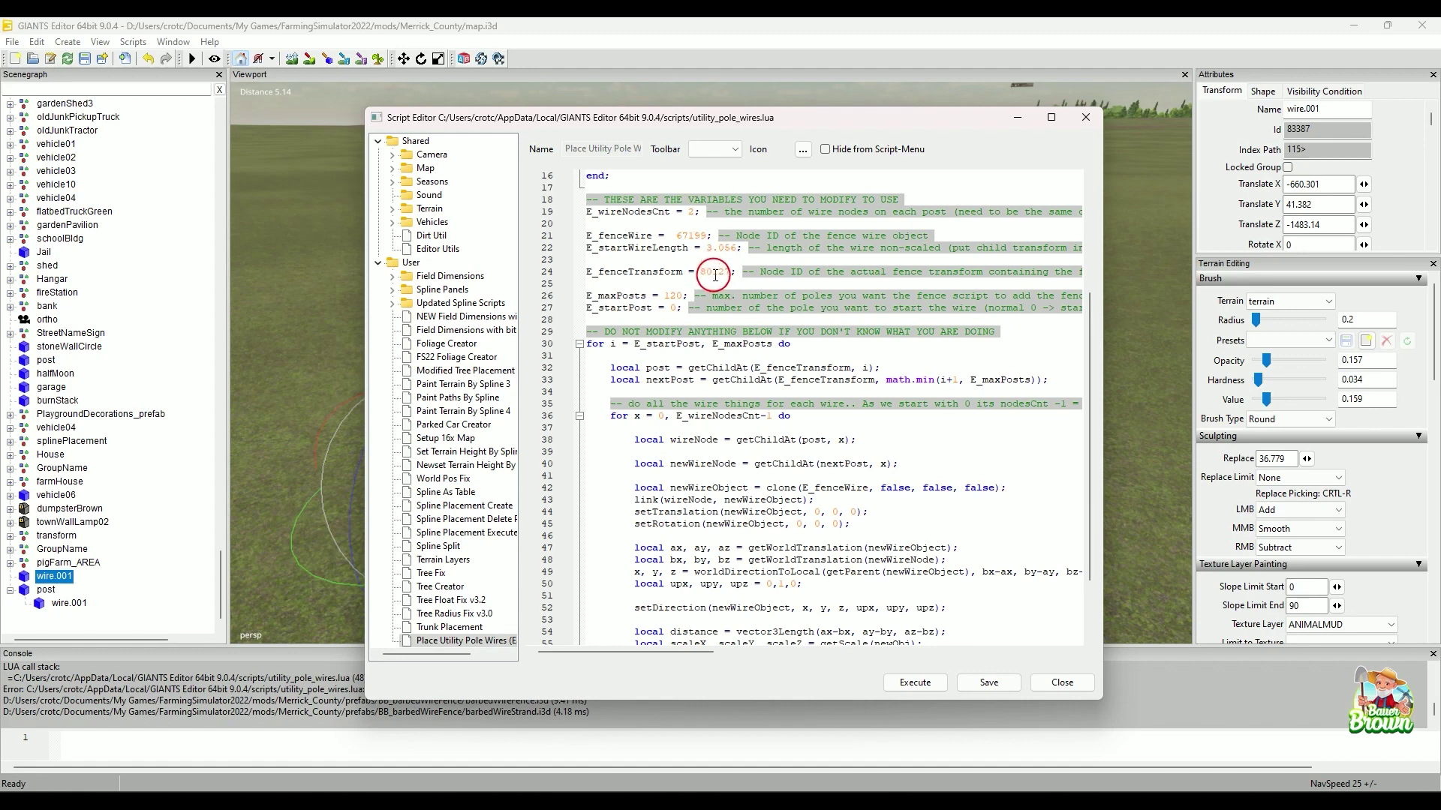
double_click(692, 236)
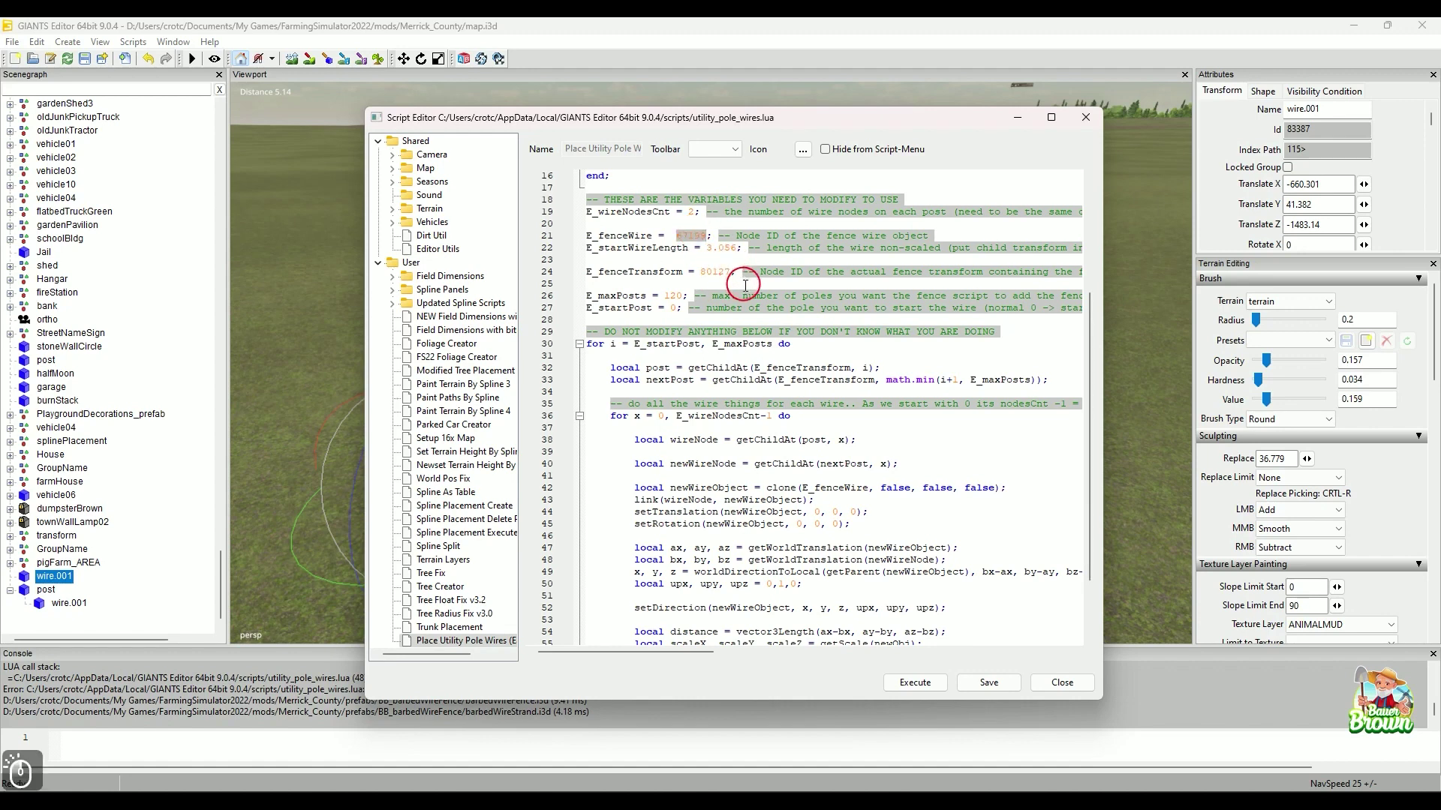
key(ctrl+v)
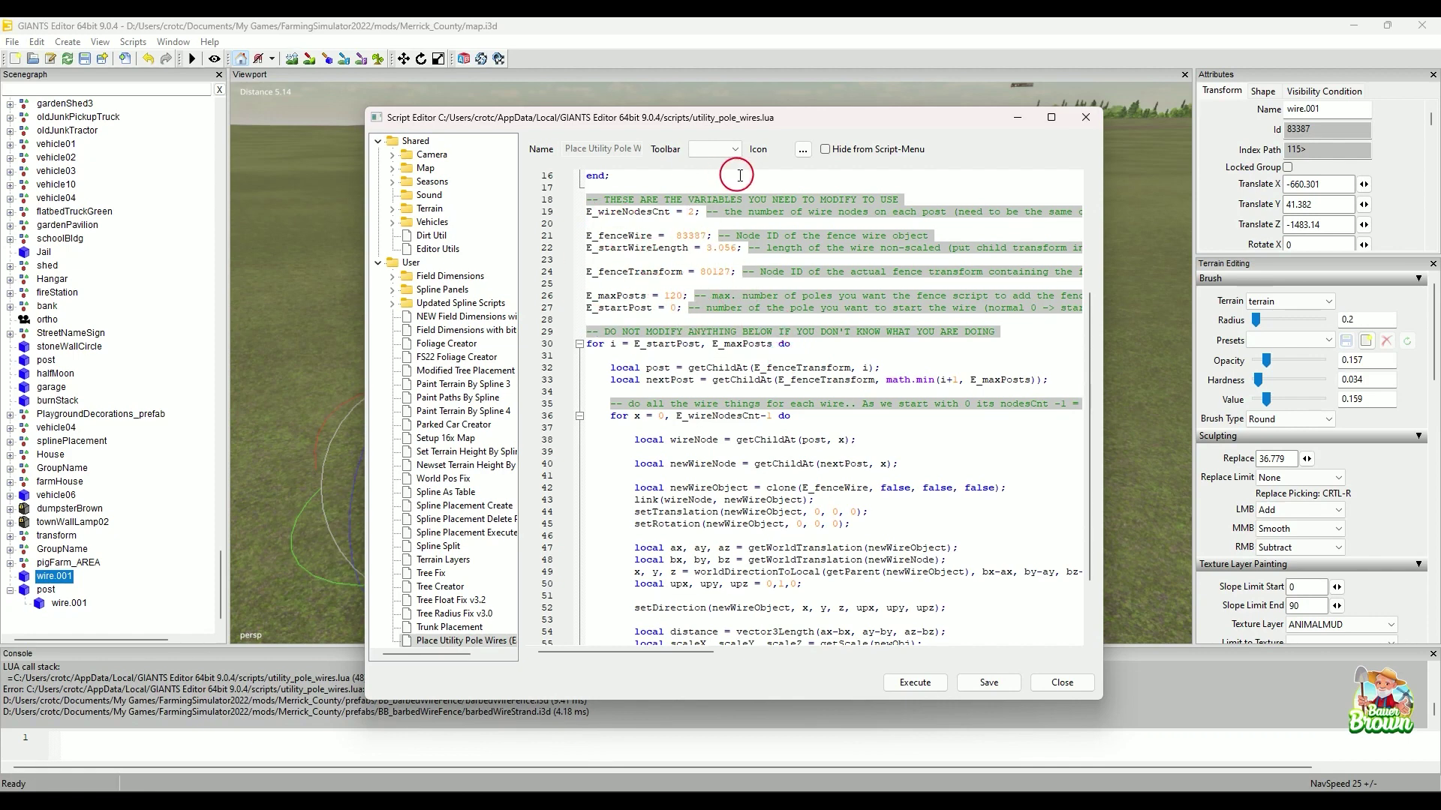
Minimize the script editor and duplicate the wire.001 under the post within the same parent
click(1019, 123)
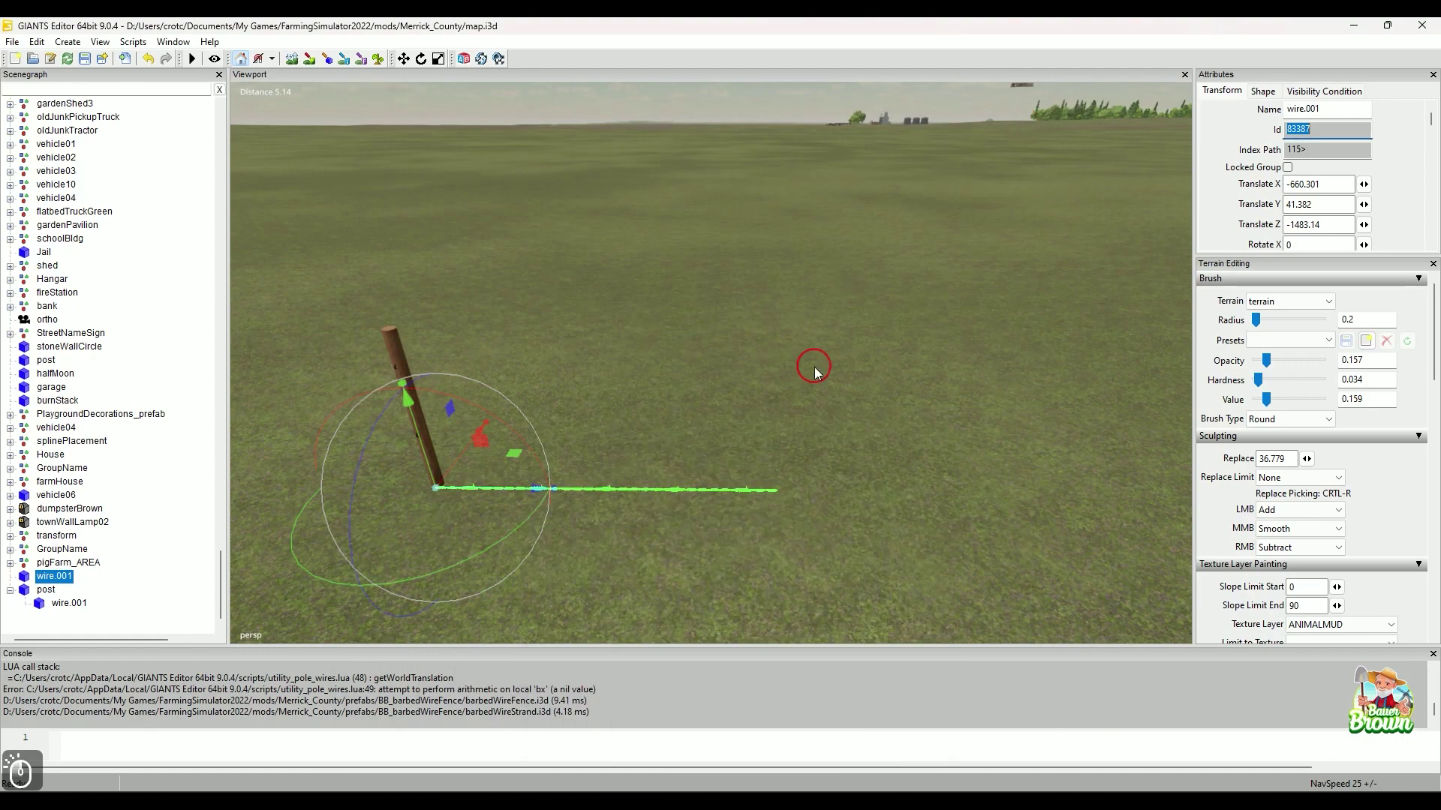
alt+drag(850, 363, 773, 403)
alt+middle_drag(773, 402, 778, 397)
alt+right_drag(756, 419, 766, 416)
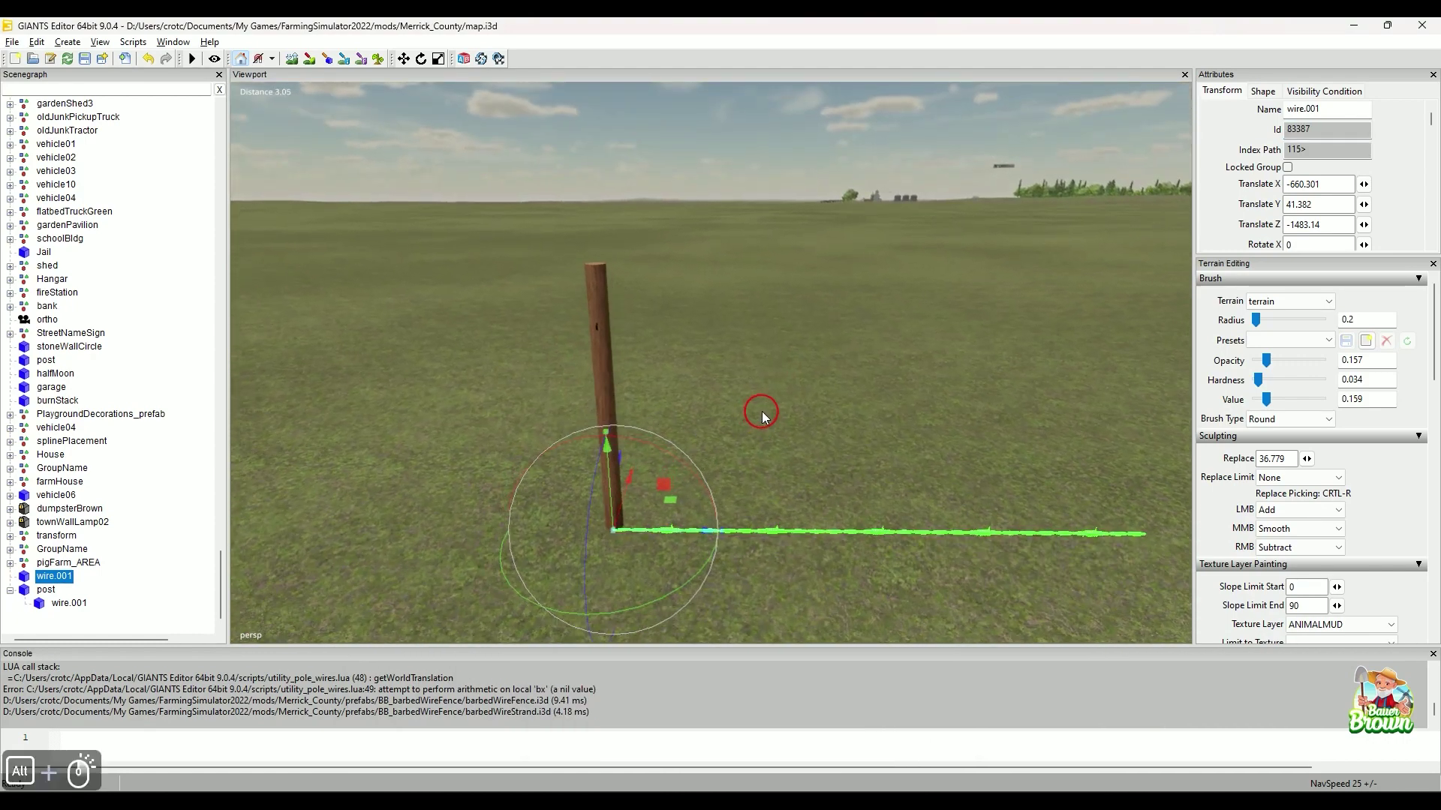
alt+drag(766, 415, 775, 408)
alt+right_drag(777, 426, 775, 428)
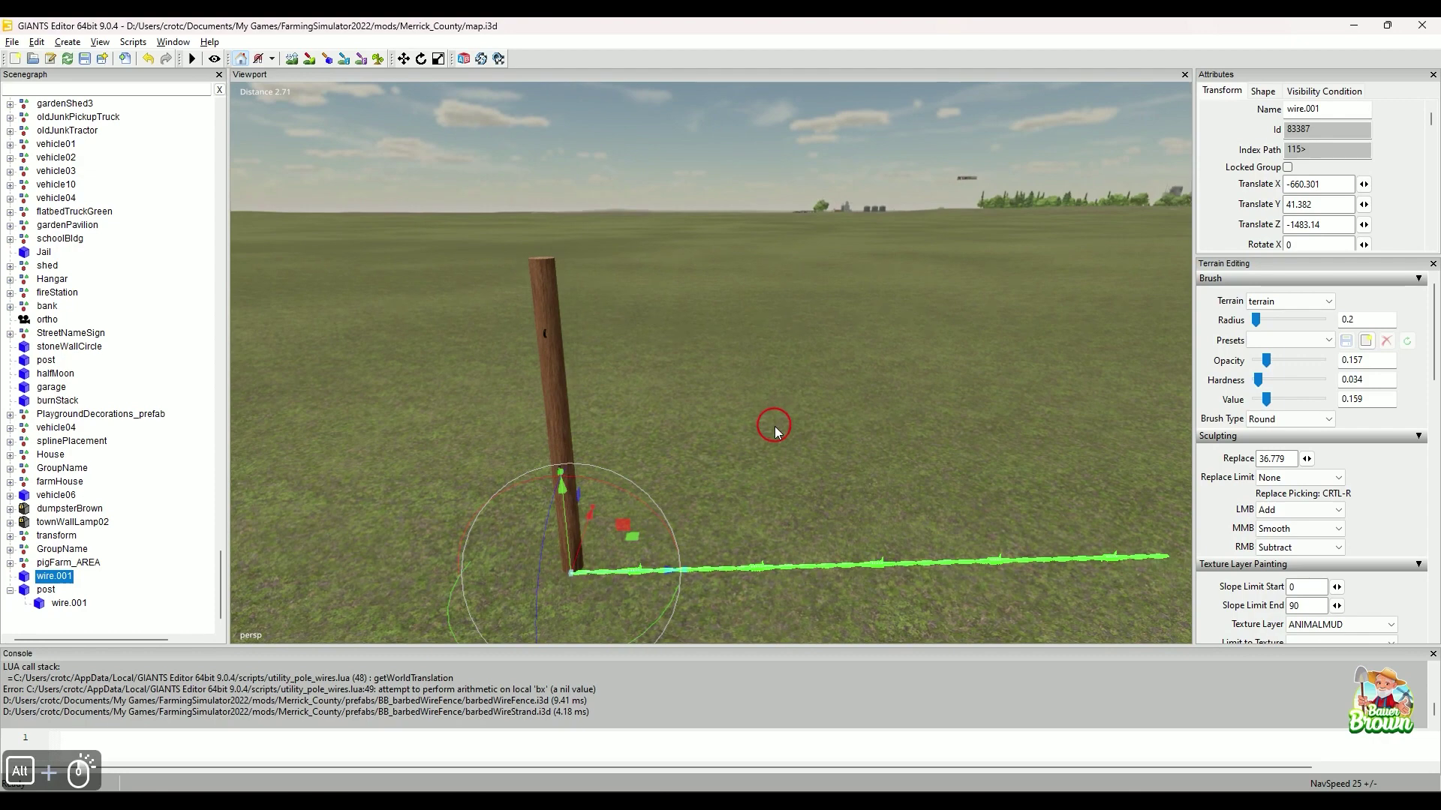
alt+drag(762, 434, 785, 448)
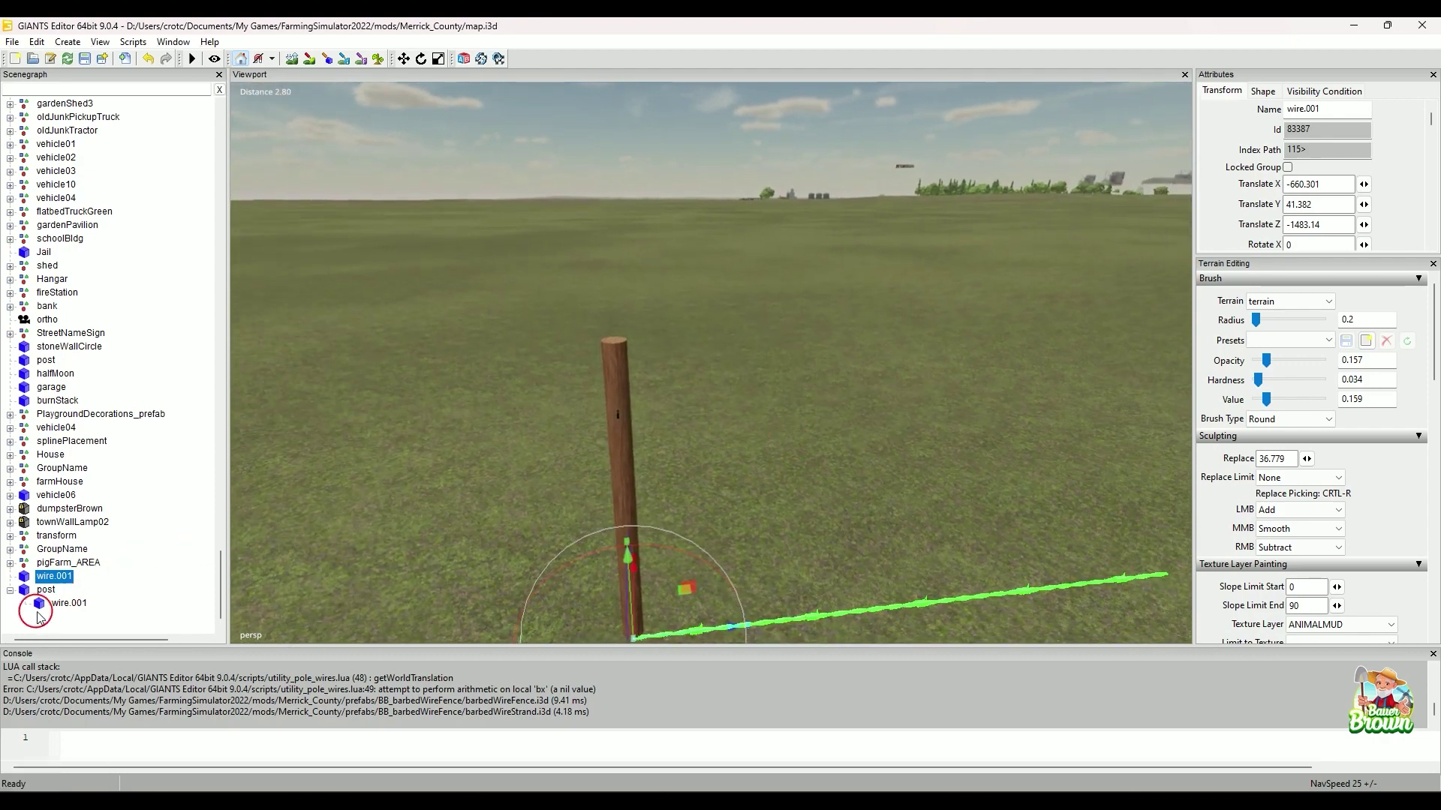
click(68, 604)
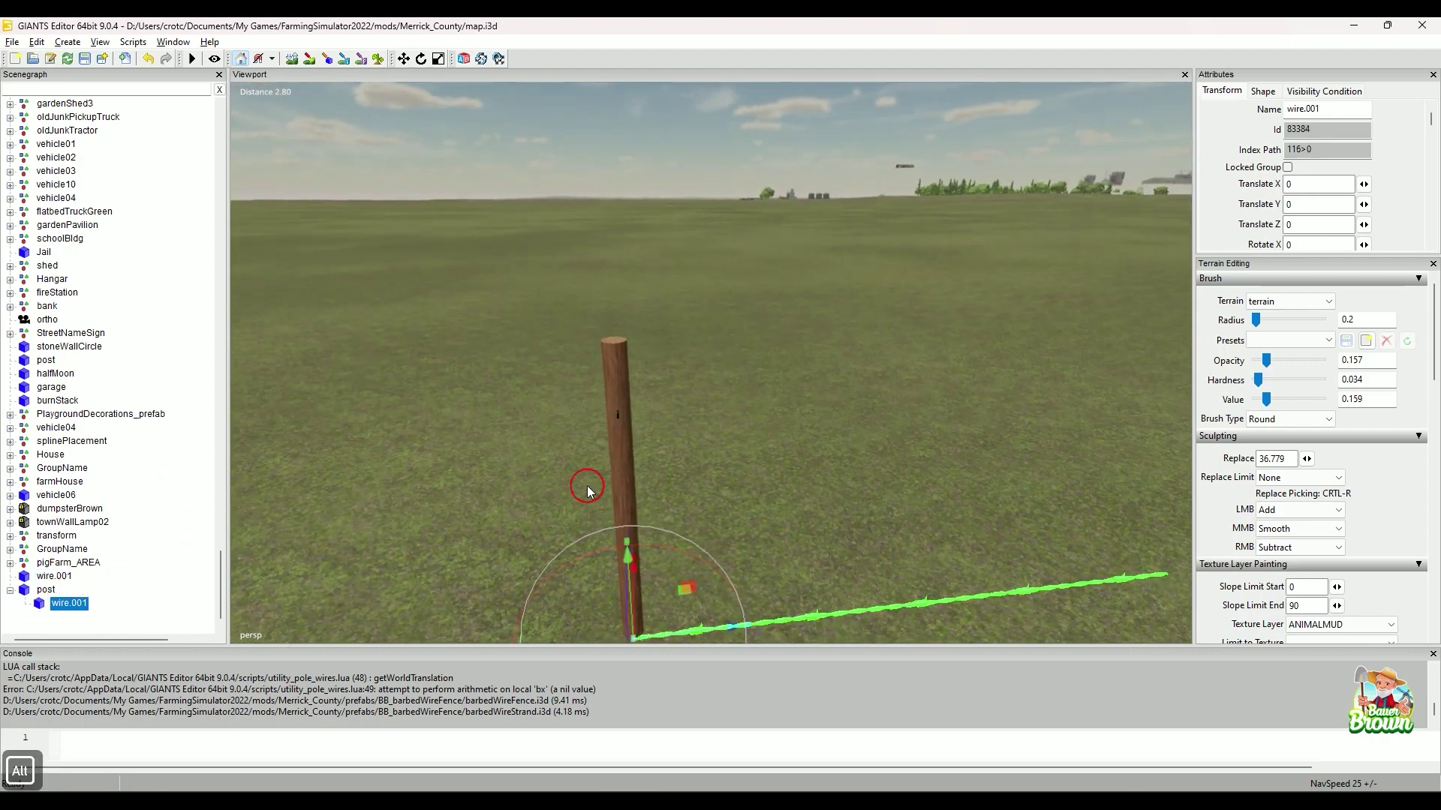
alt+drag(585, 488, 651, 493)
alt+middle_drag(652, 490, 652, 493)
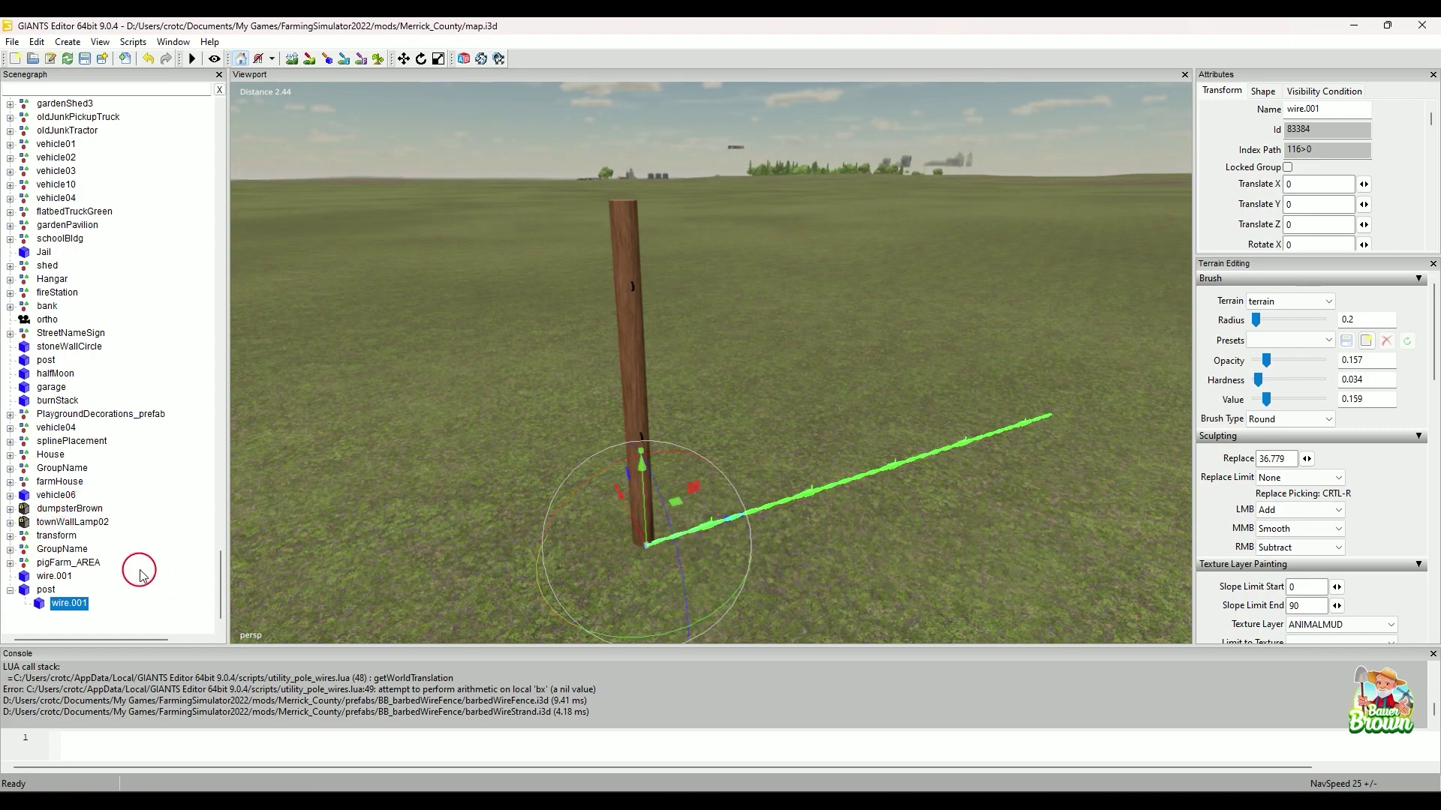
key(ctrl+d)
Place each of the two wire.001 copies under the post in its own transform group and expand both groups
click(81, 603)
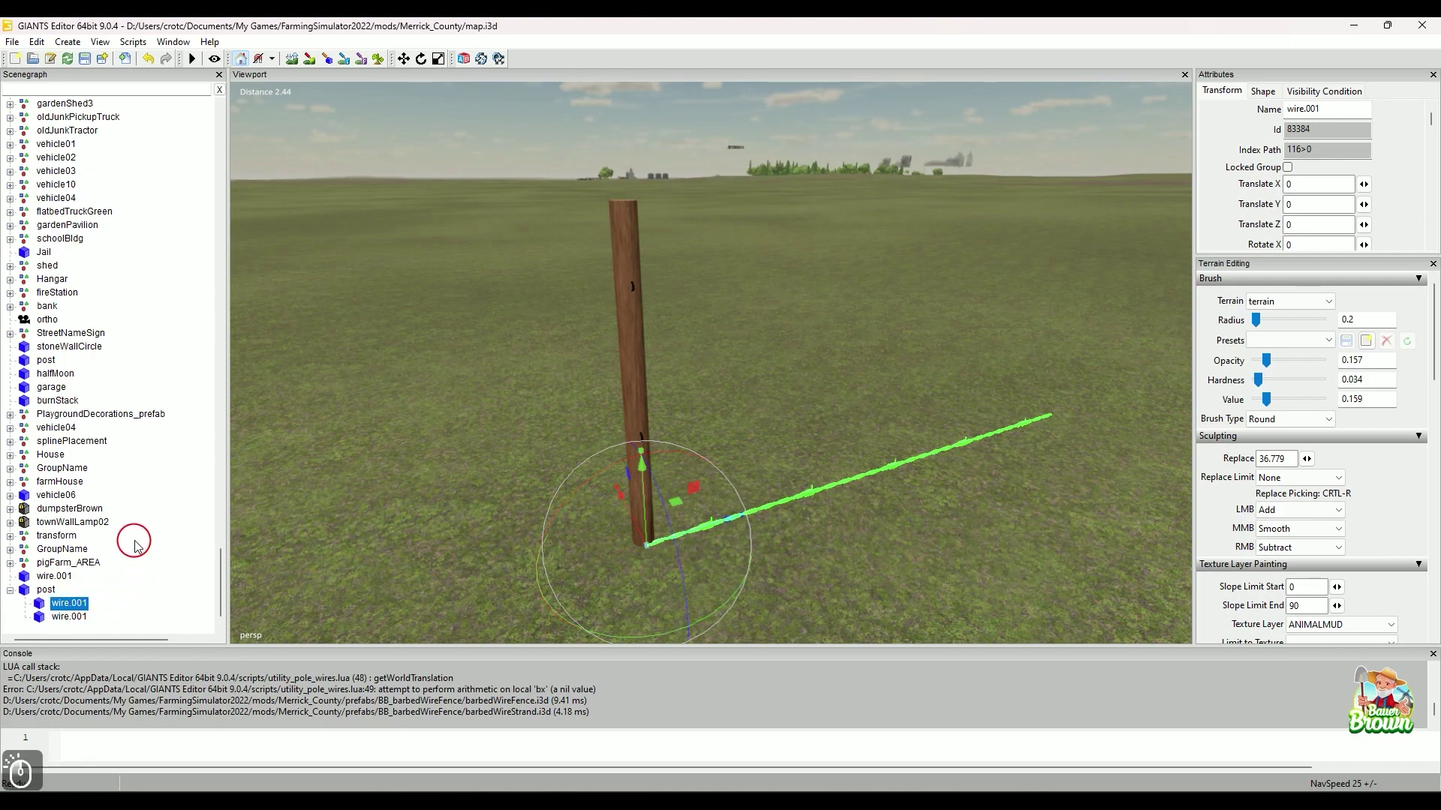
key(ctrl+g)
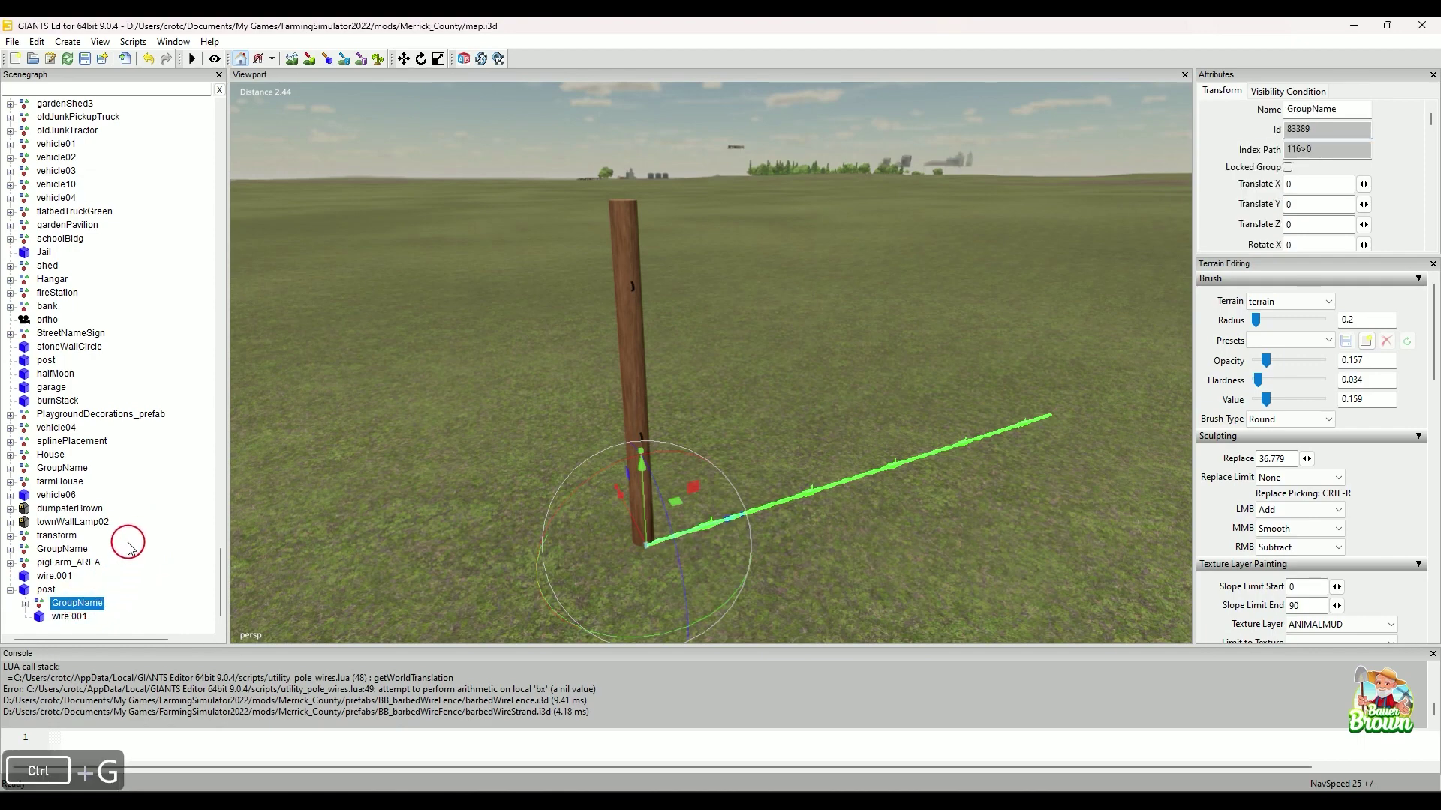
click(72, 617)
key(ctrl+g)
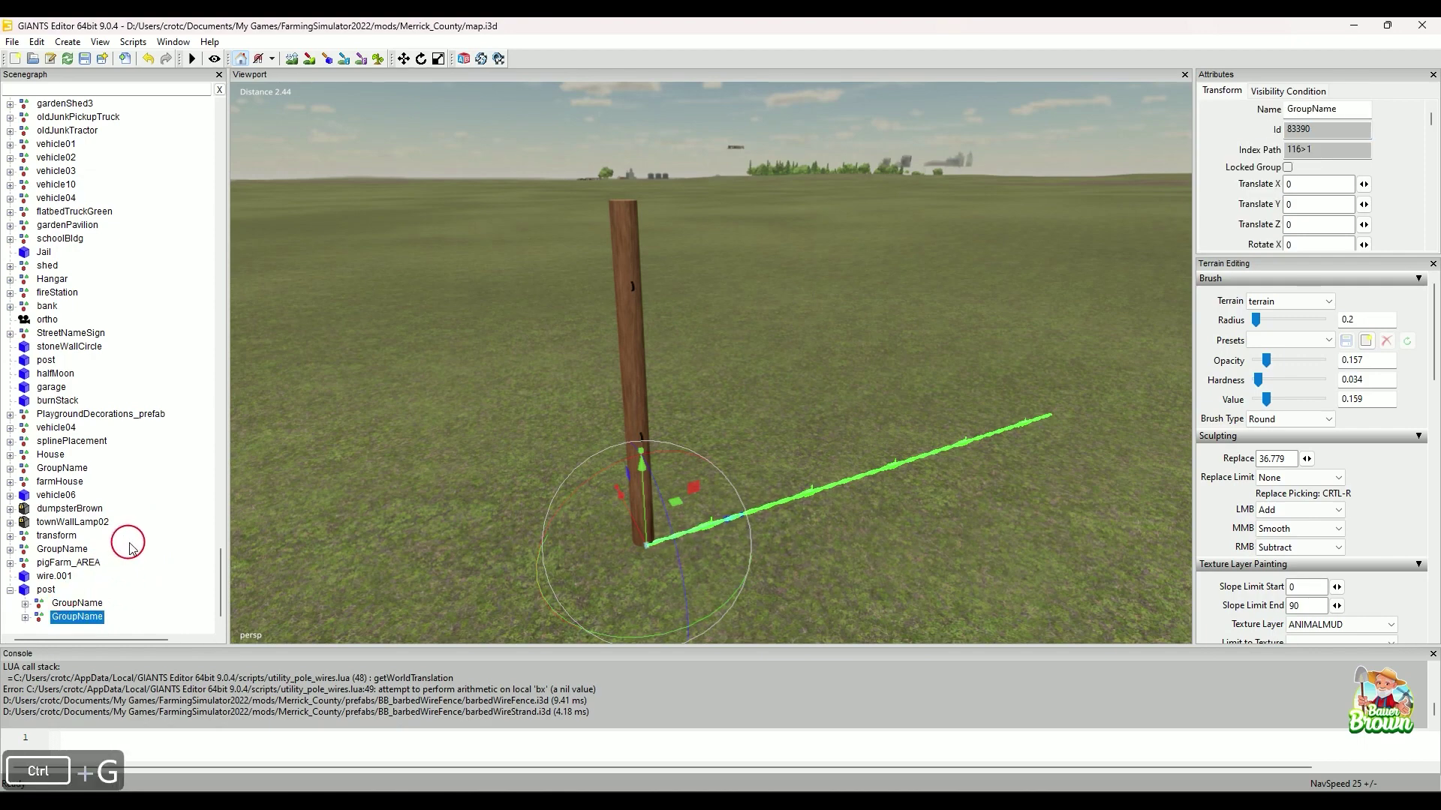
click(25, 604)
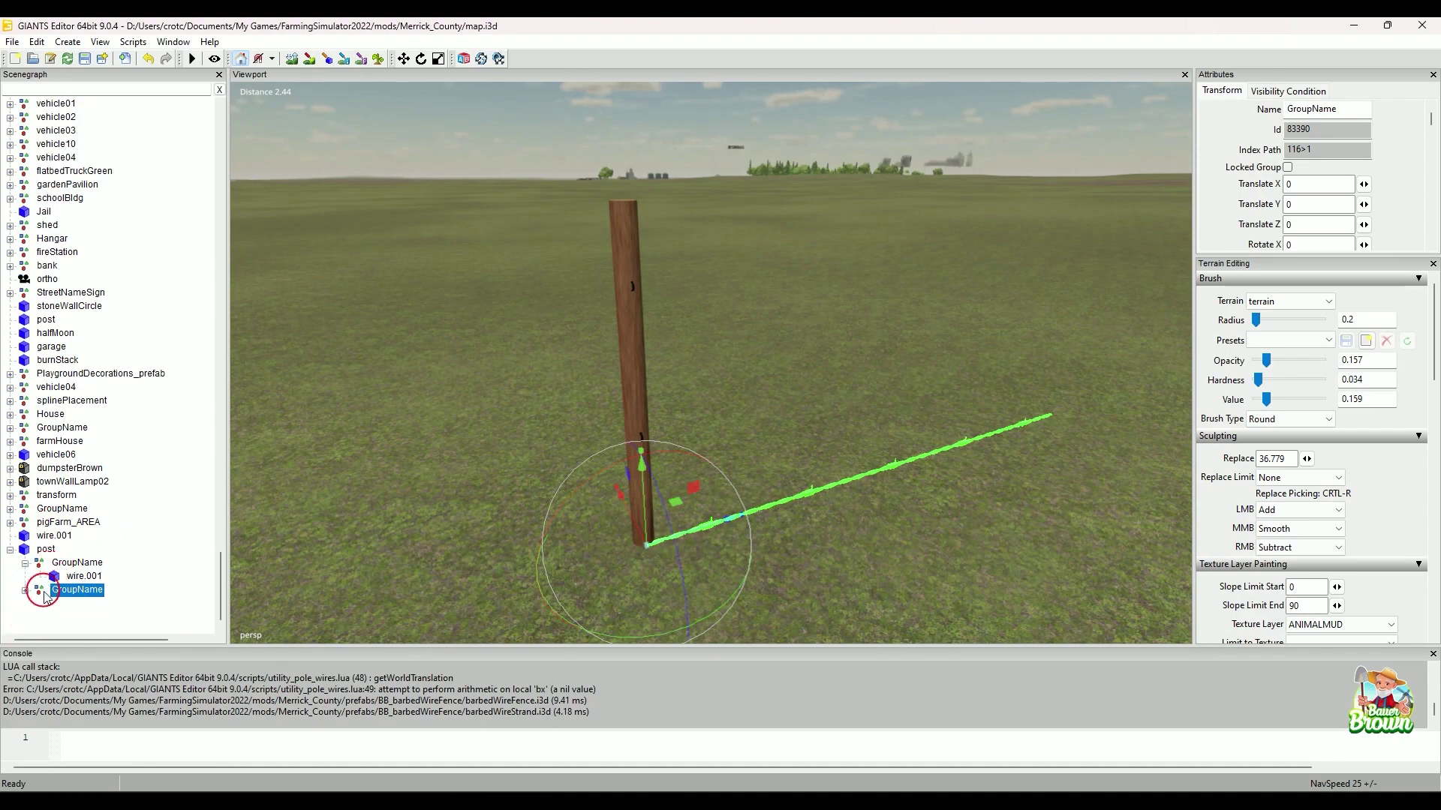
click(24, 590)
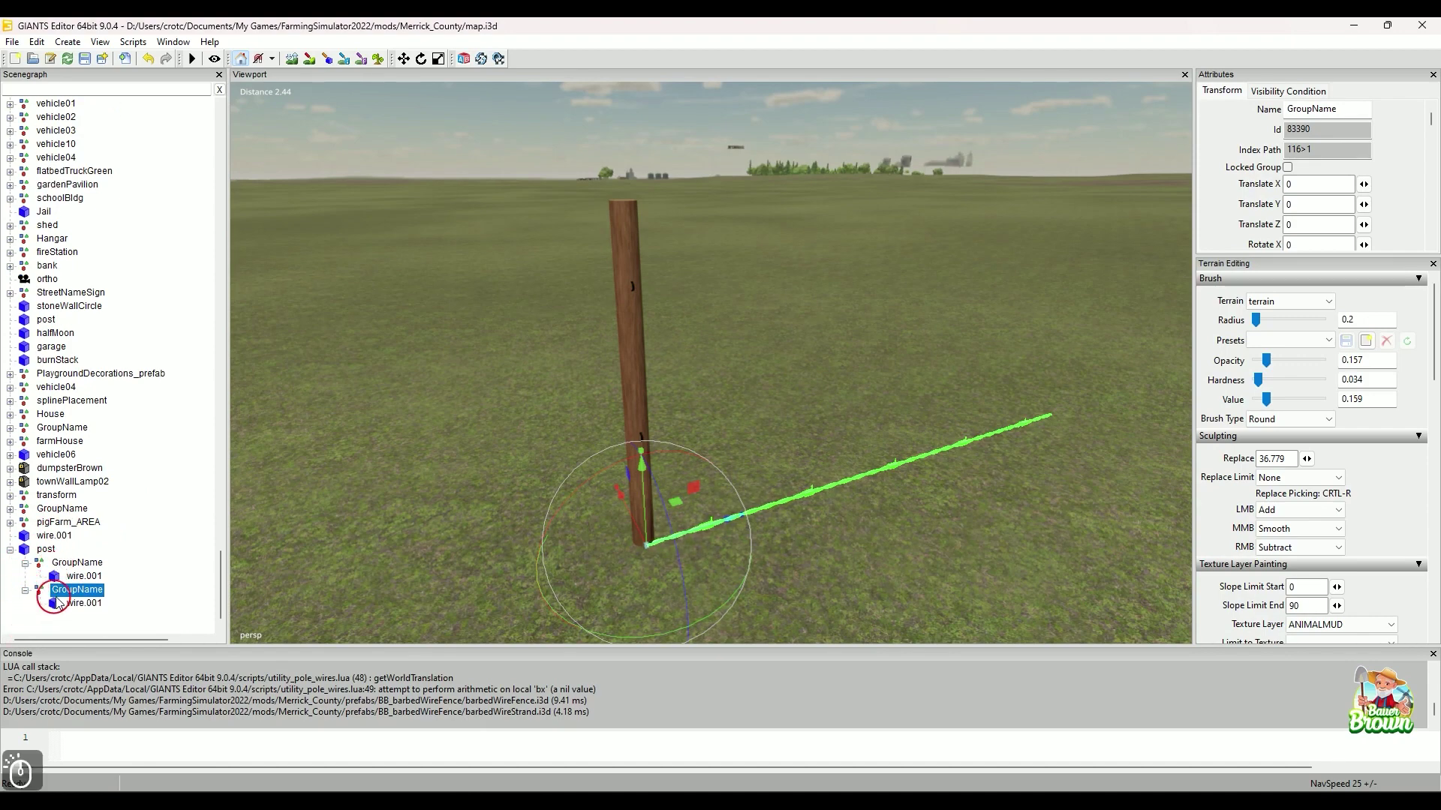
Raise the first wire group under the post to the upper staple, at a Translate Y of about 1.211
click(86, 564)
alt+drag(495, 444, 541, 423)
alt+right_drag(541, 423, 509, 457)
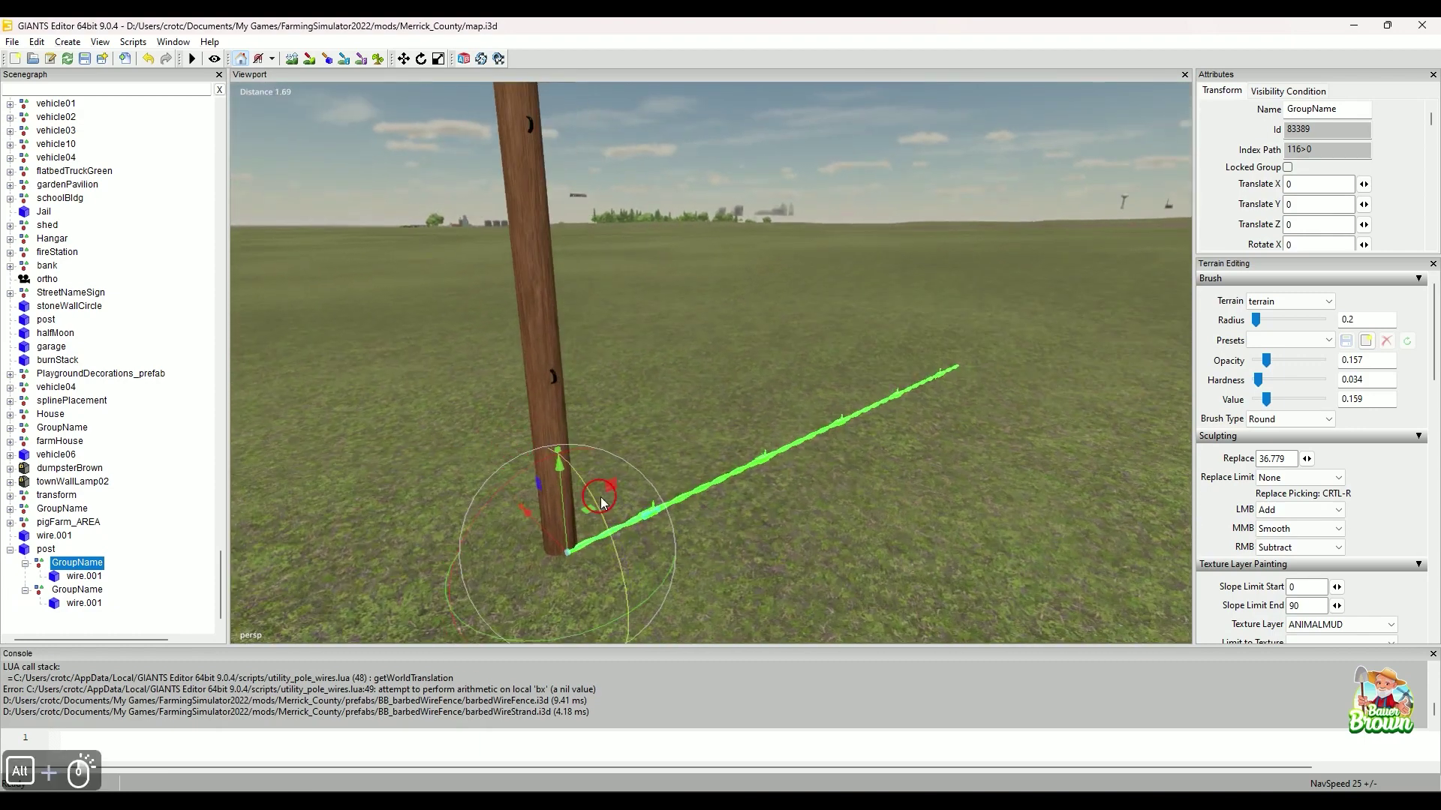
drag(559, 455, 516, 28)
ctrl+alt+middle_drag(508, 308, 590, 362)
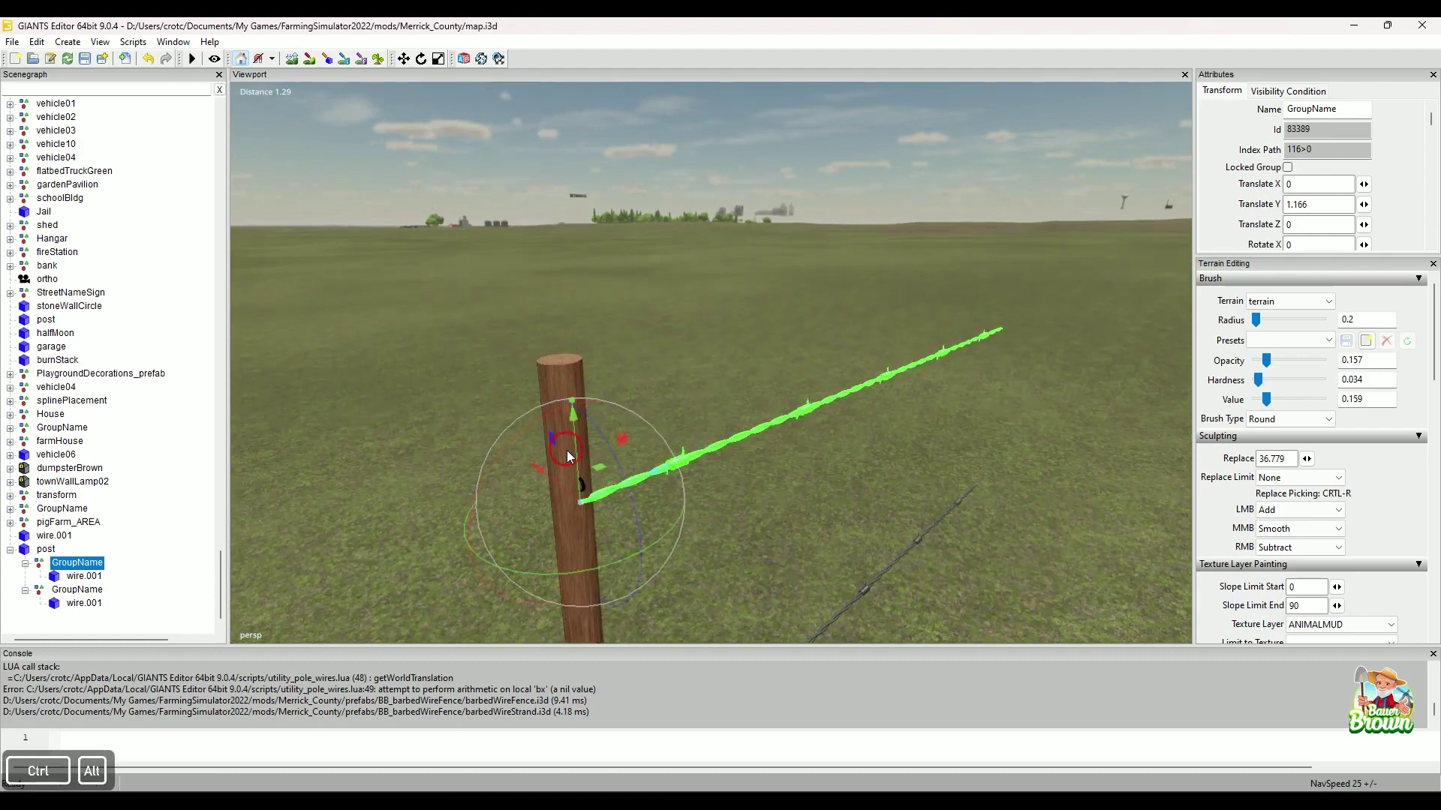
drag(571, 450, 571, 438)
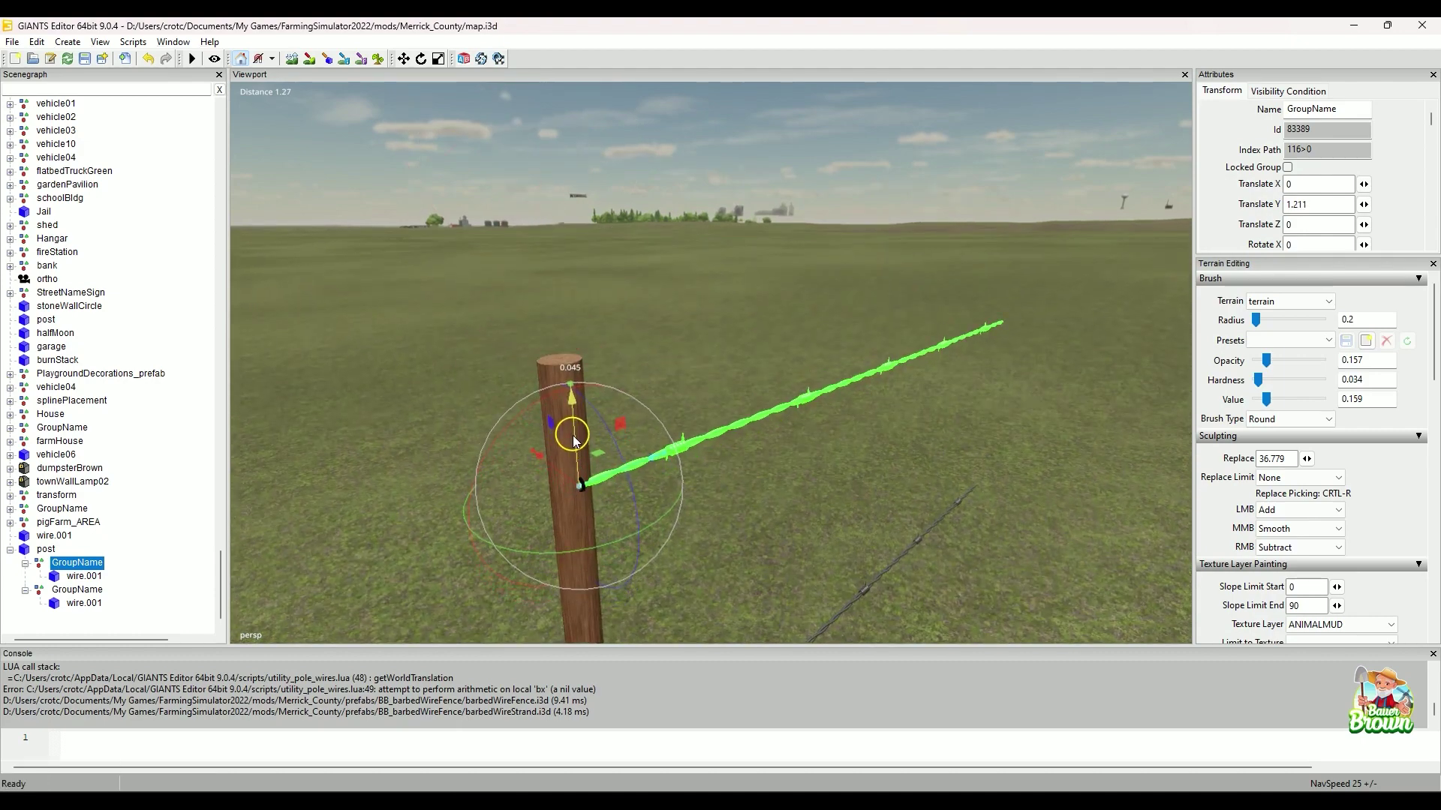
Raise the second wire group under the post to the lower staple, at a Translate Y of about 0.568
alt+scroll(755, 478, down, 5)
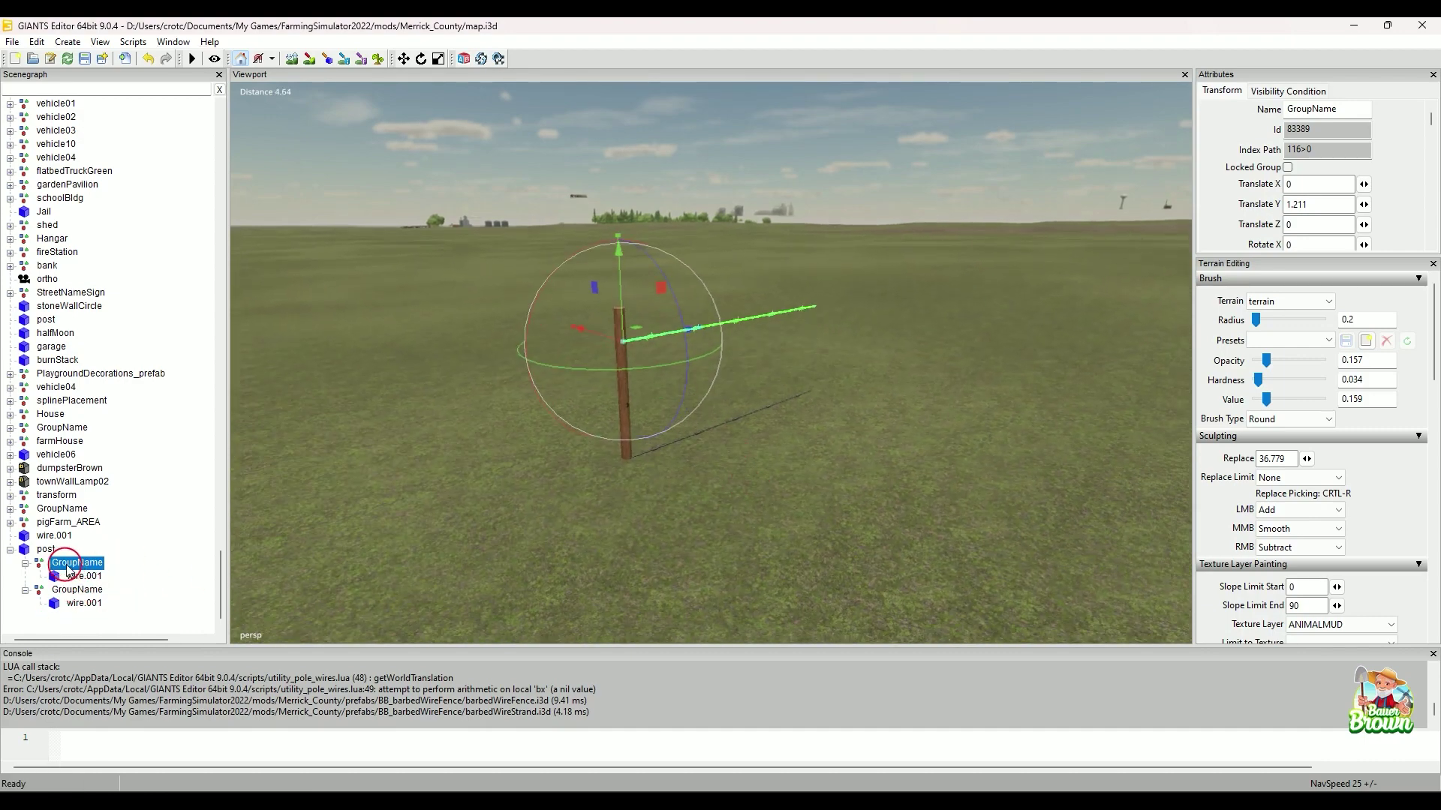
click(81, 589)
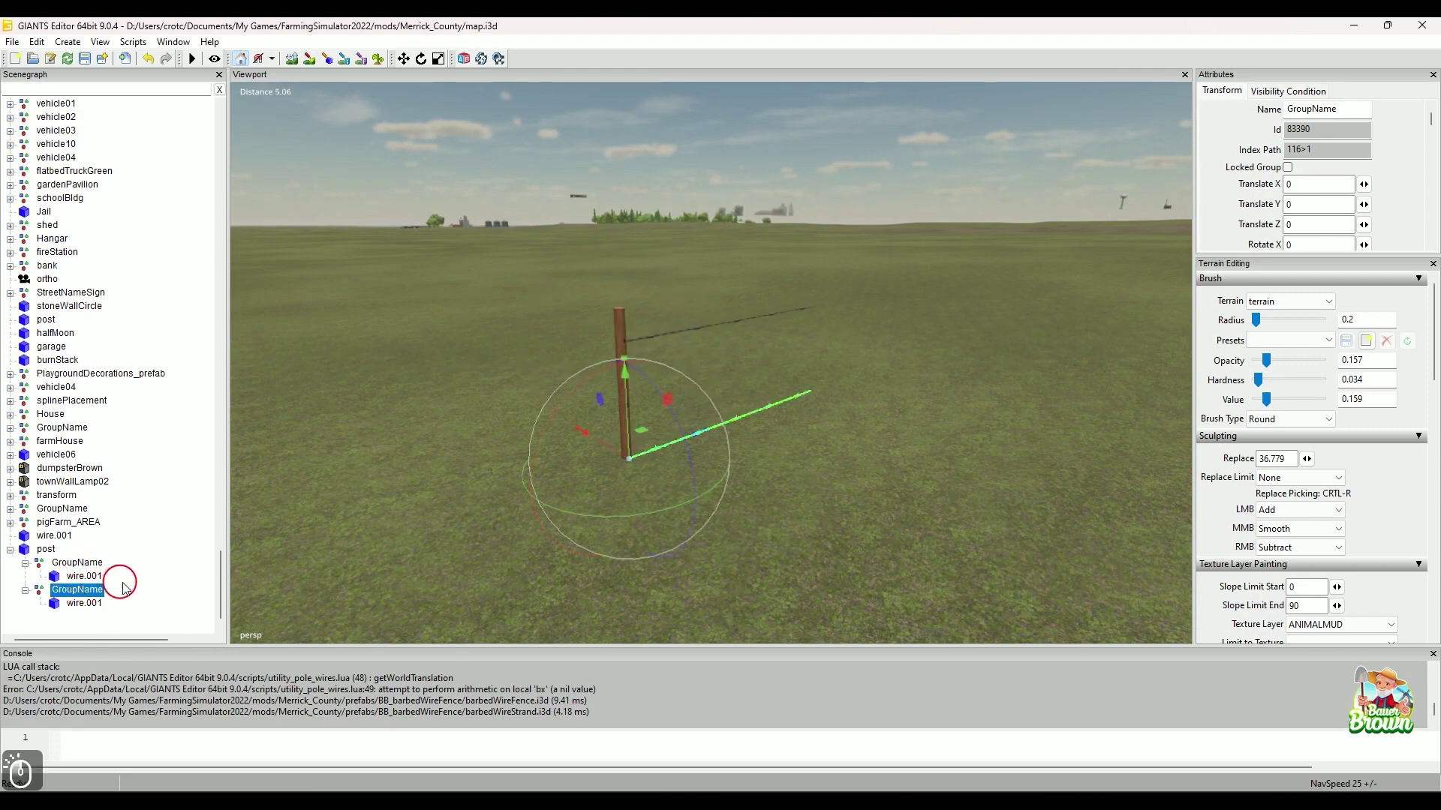
alt+drag(424, 458, 477, 468)
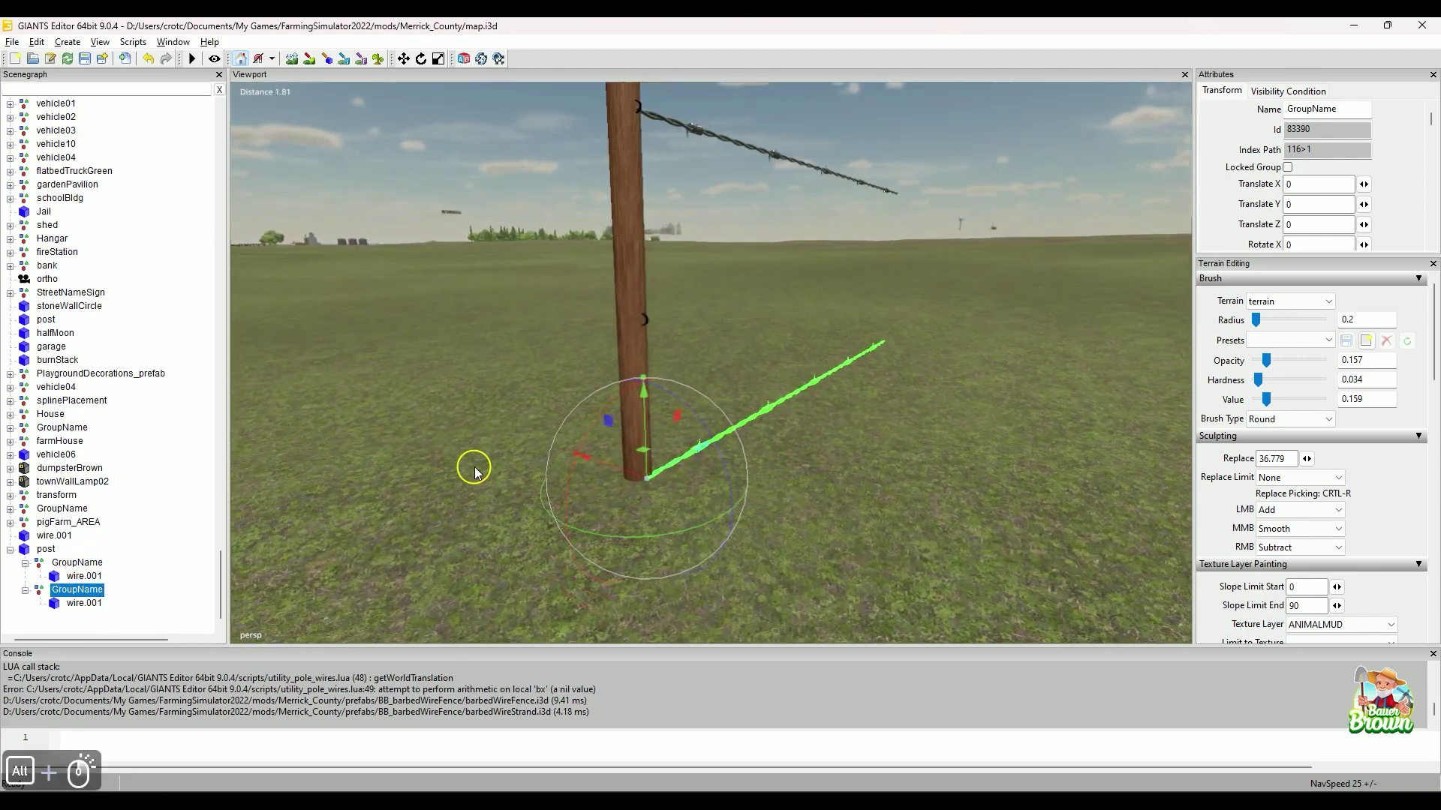
alt+scroll(477, 468, up, 2)
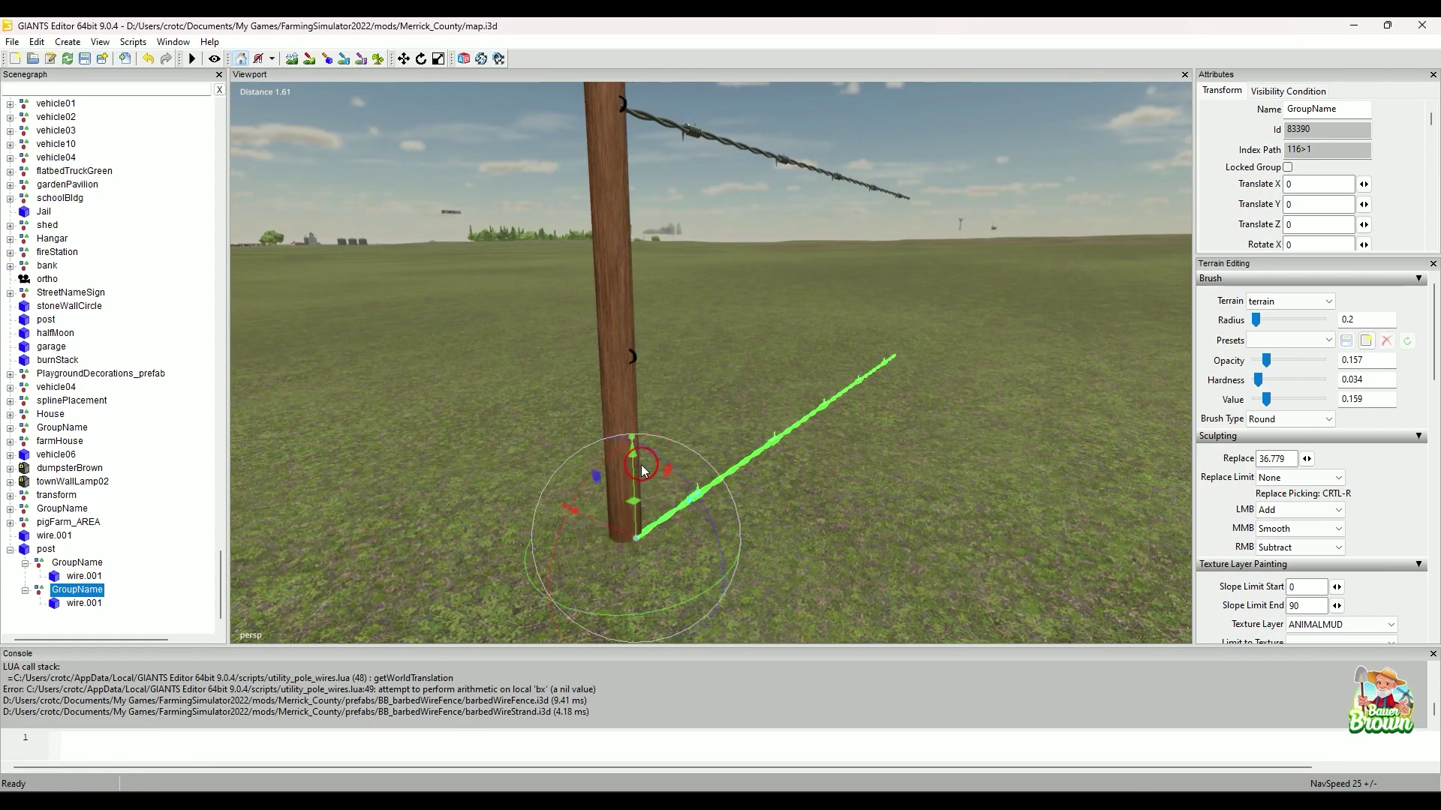
drag(634, 476, 621, 247)
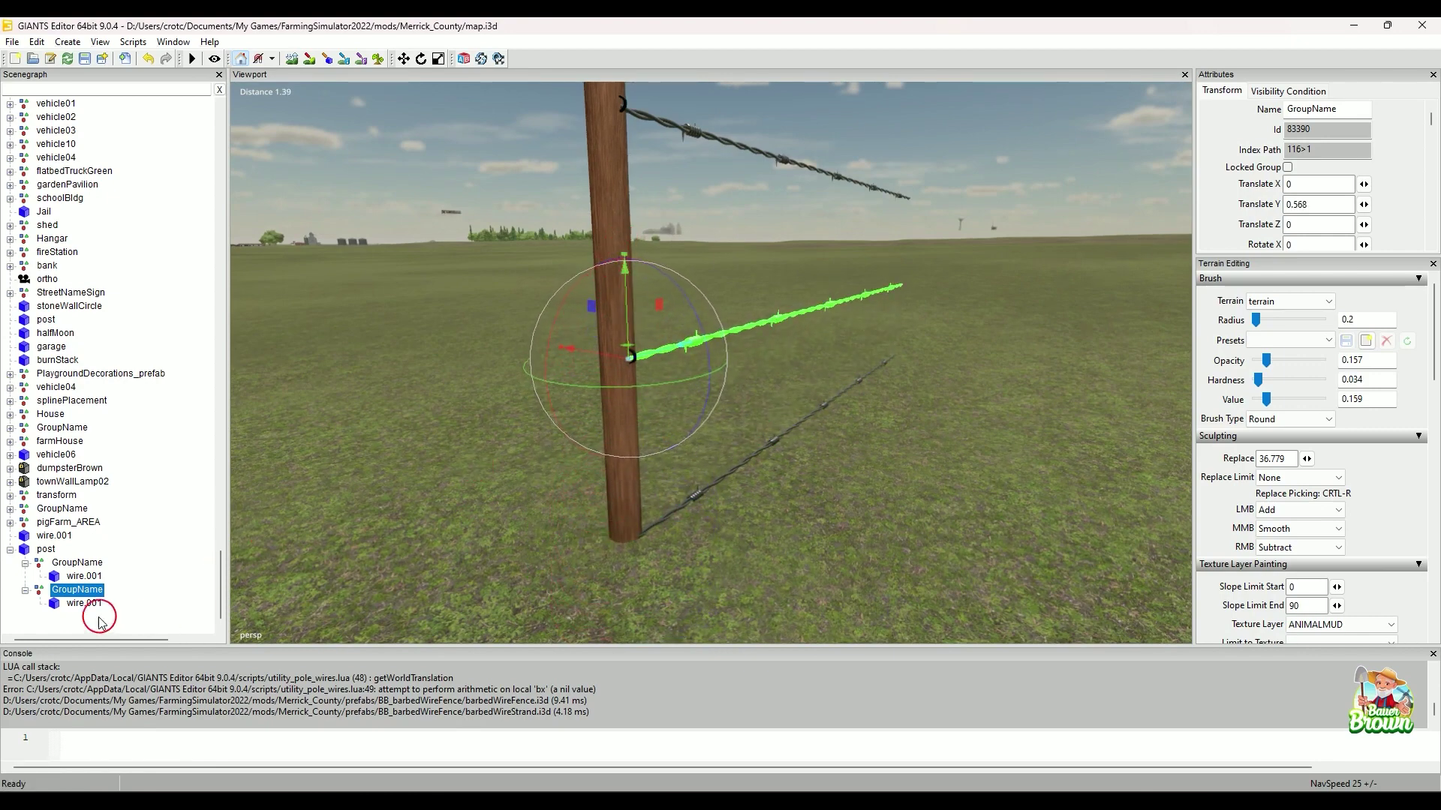
Lower the root-level wire.001 below the ground surface, to a Translate Y of about 41.172
click(63, 537)
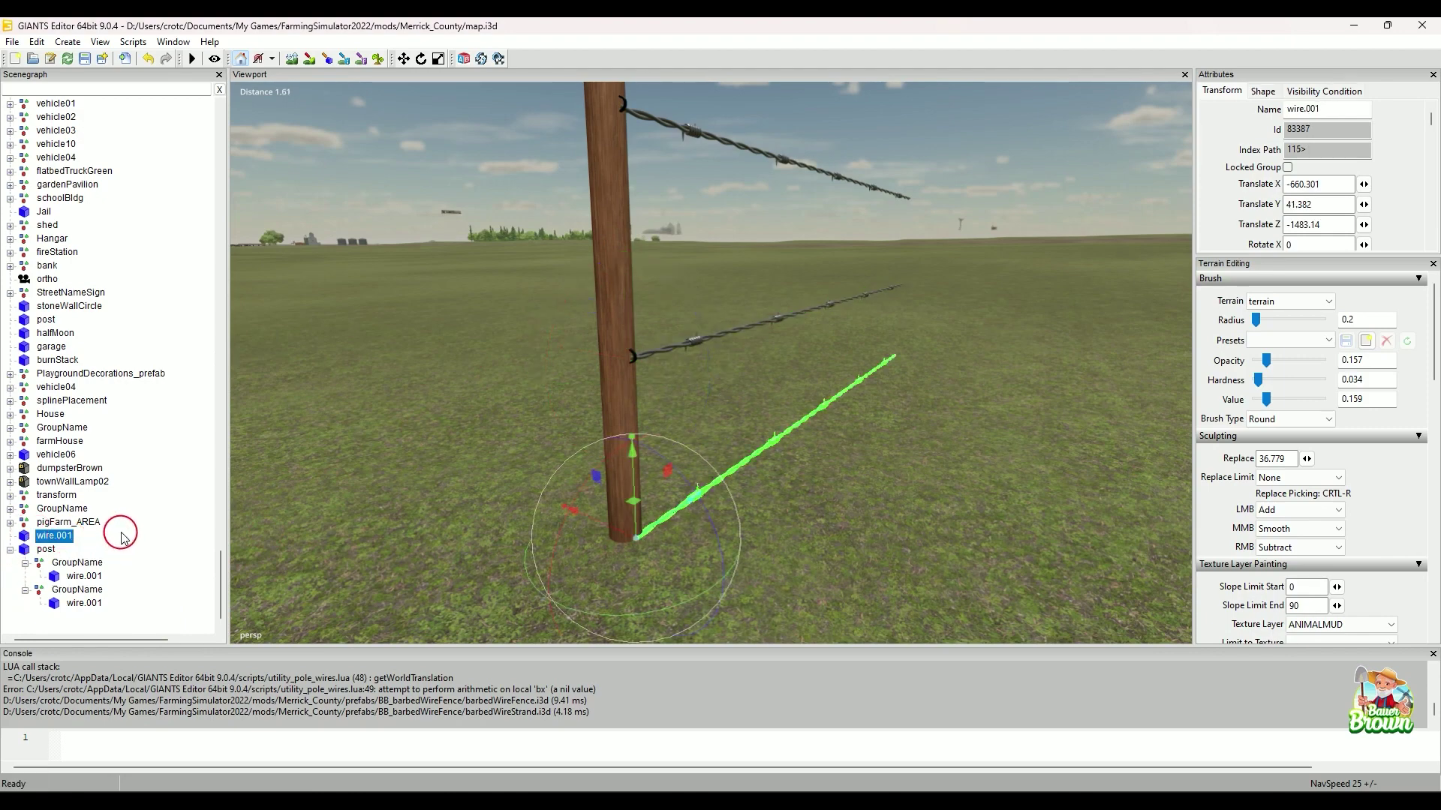
key(f)
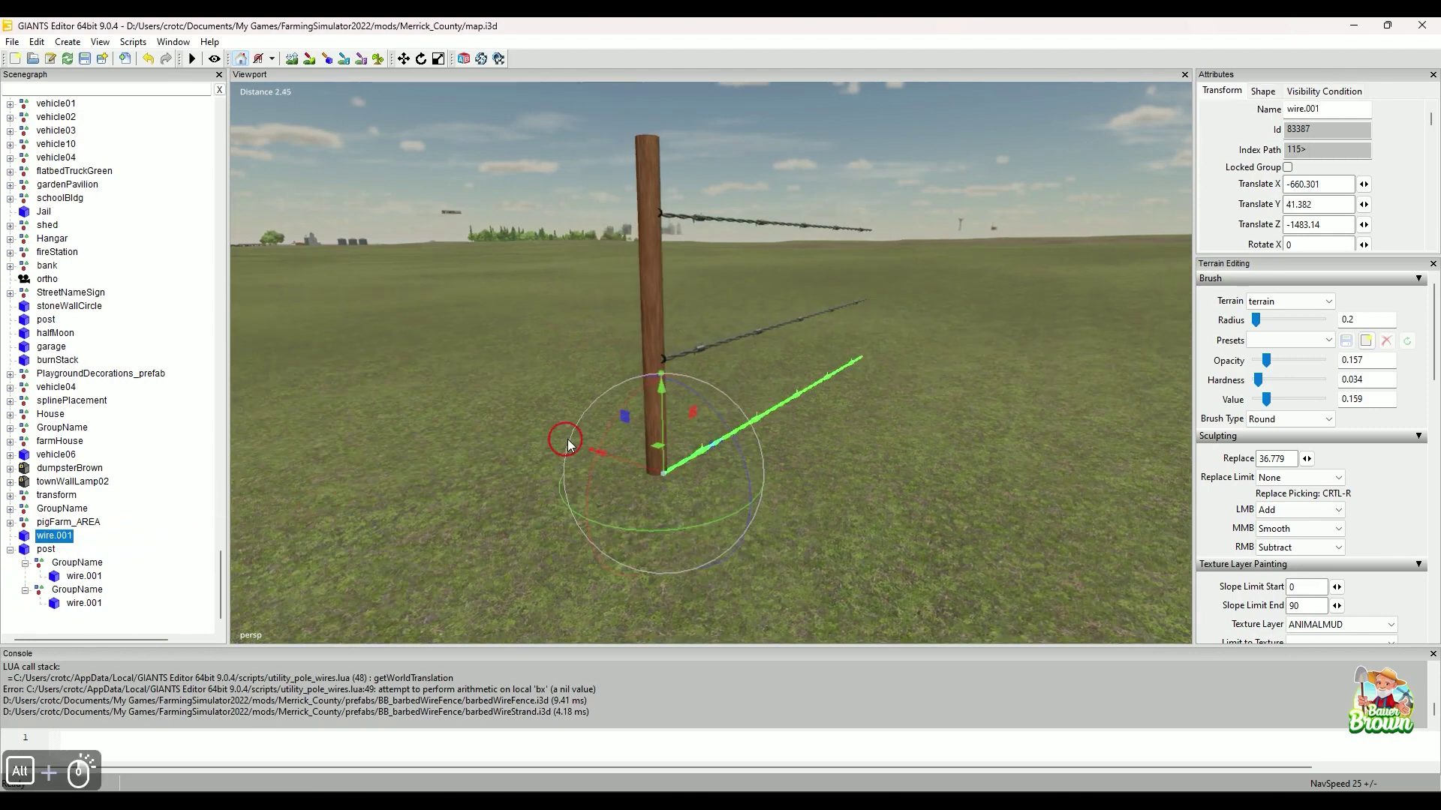
drag(660, 409, 660, 448)
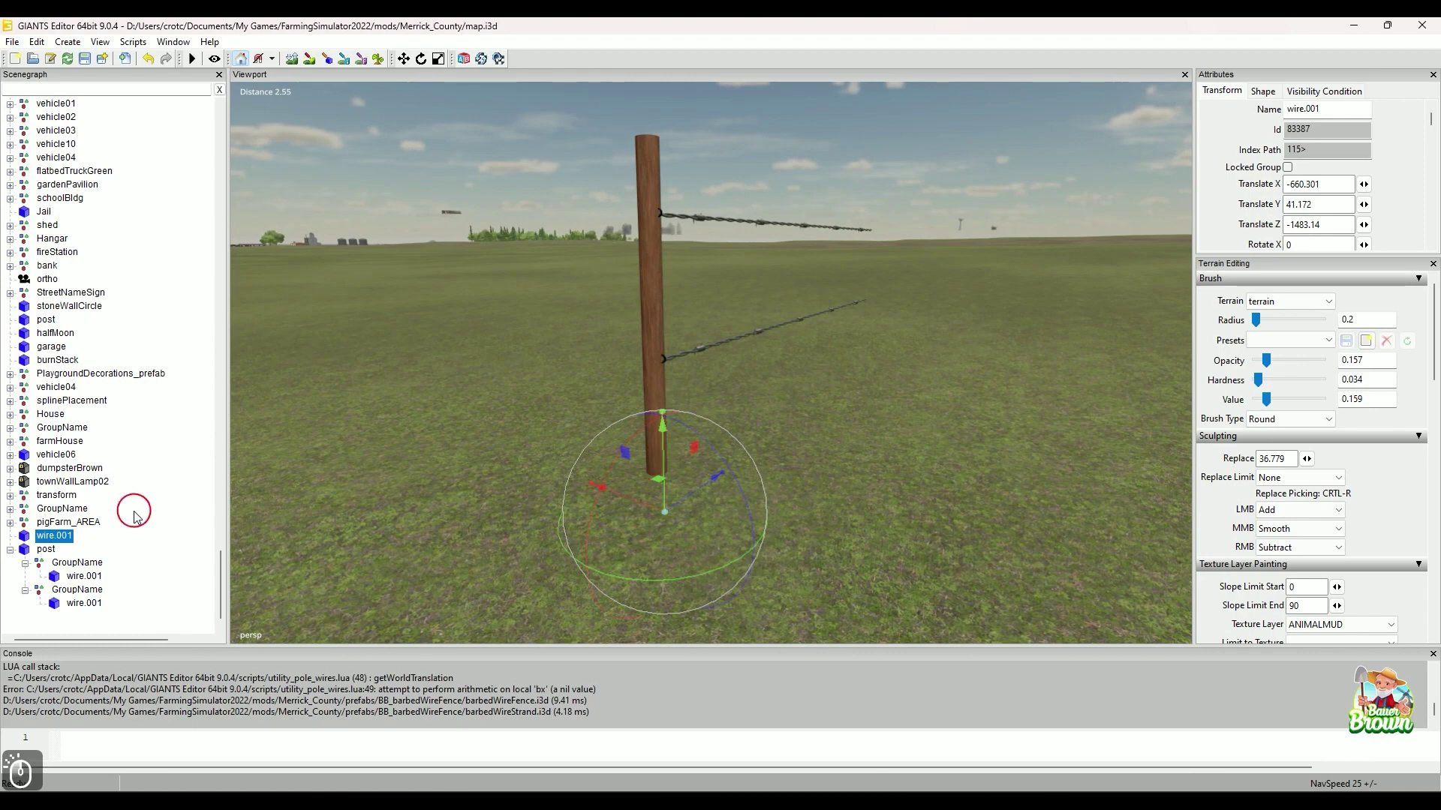
Delete the wire.001 from inside both transform groups under the post, keeping the empty groups as wire nodes
click(79, 563)
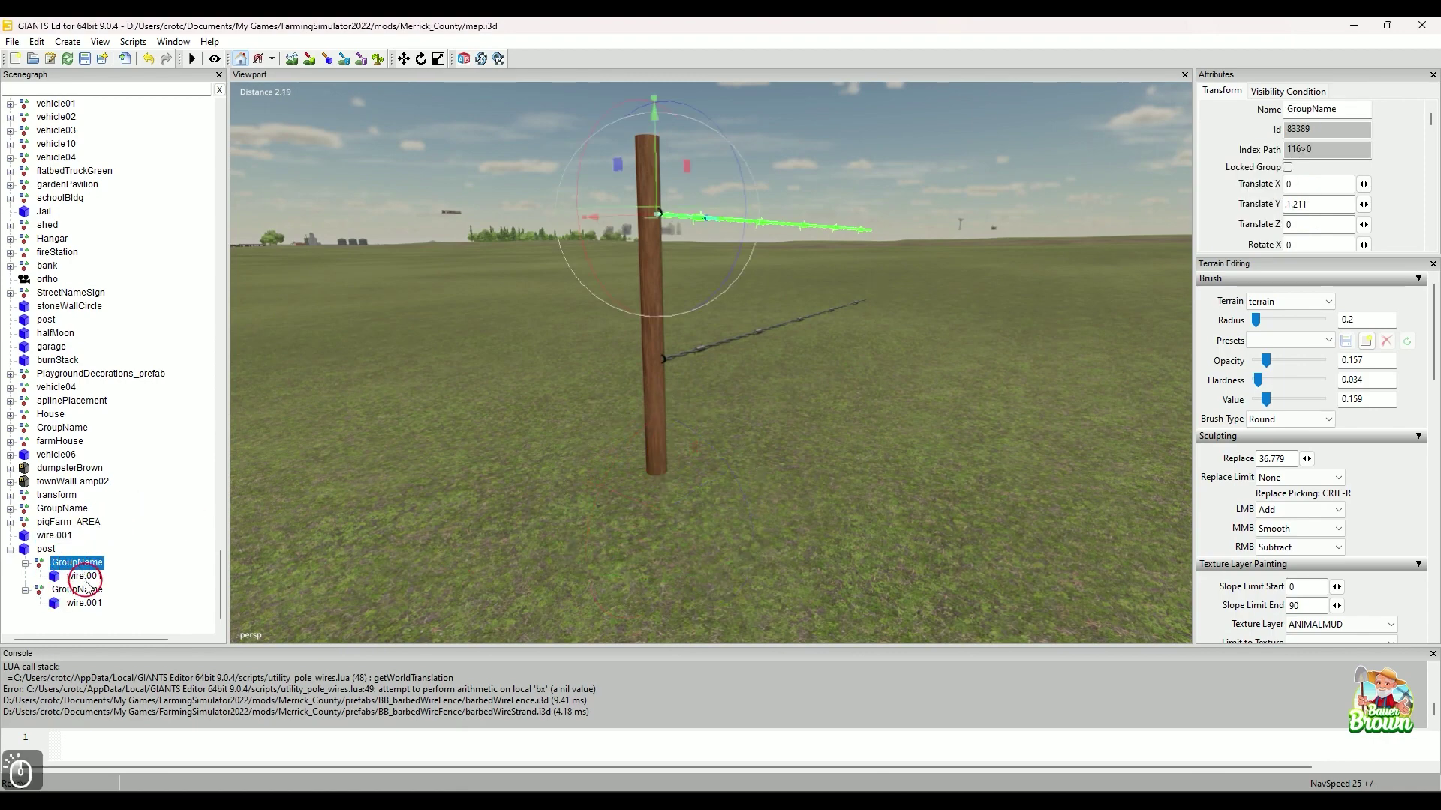
click(78, 590)
click(84, 578)
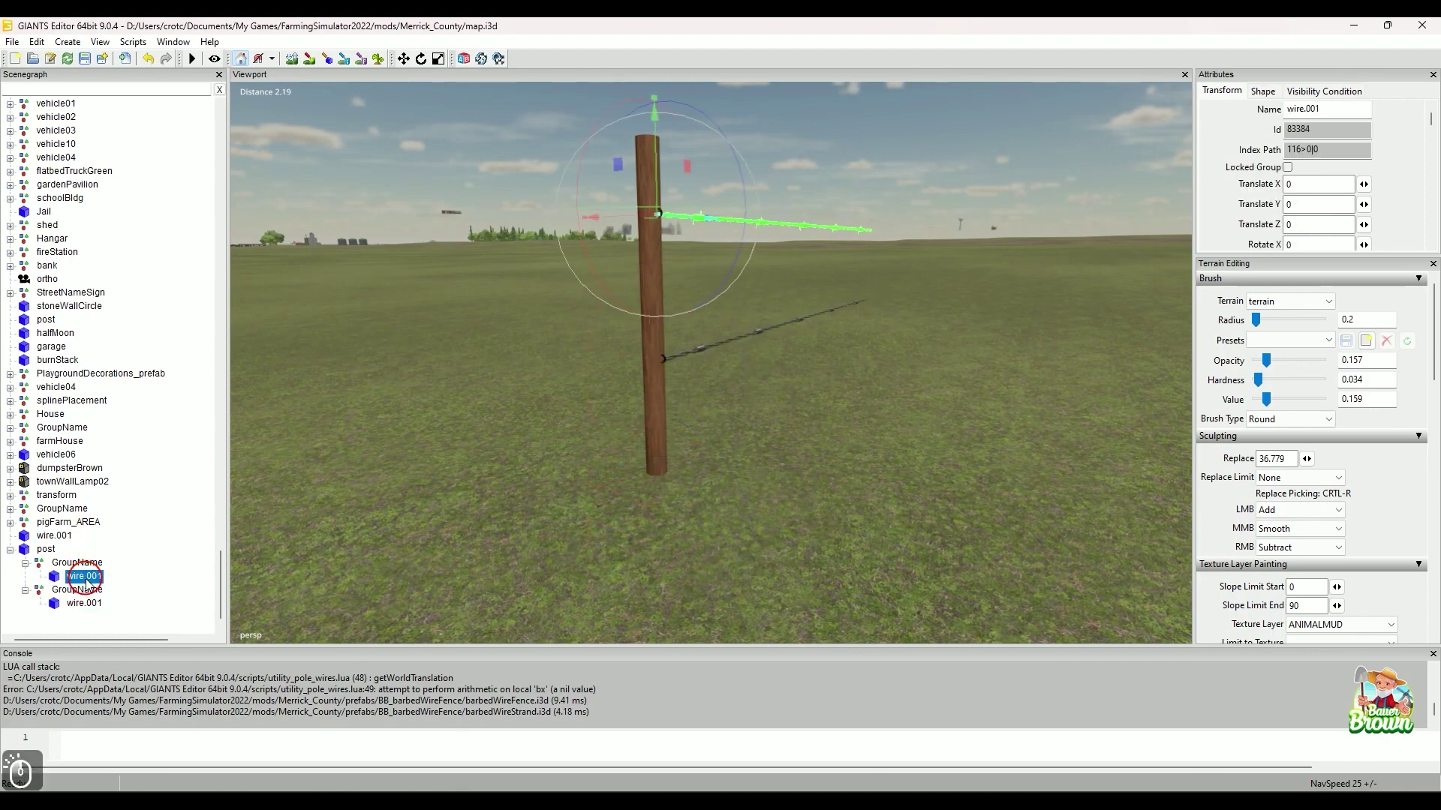
key(Delete)
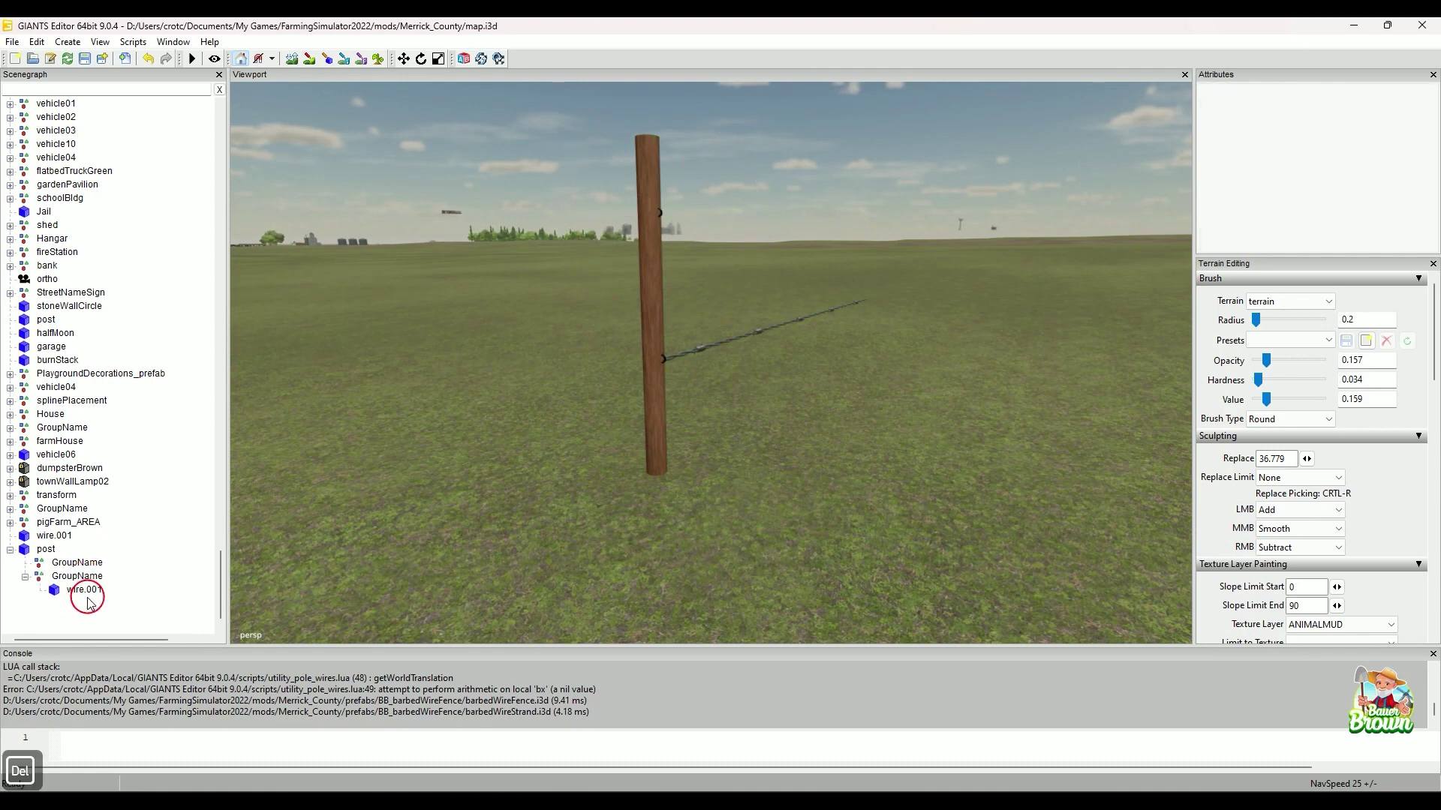
click(86, 591)
key(Delete)
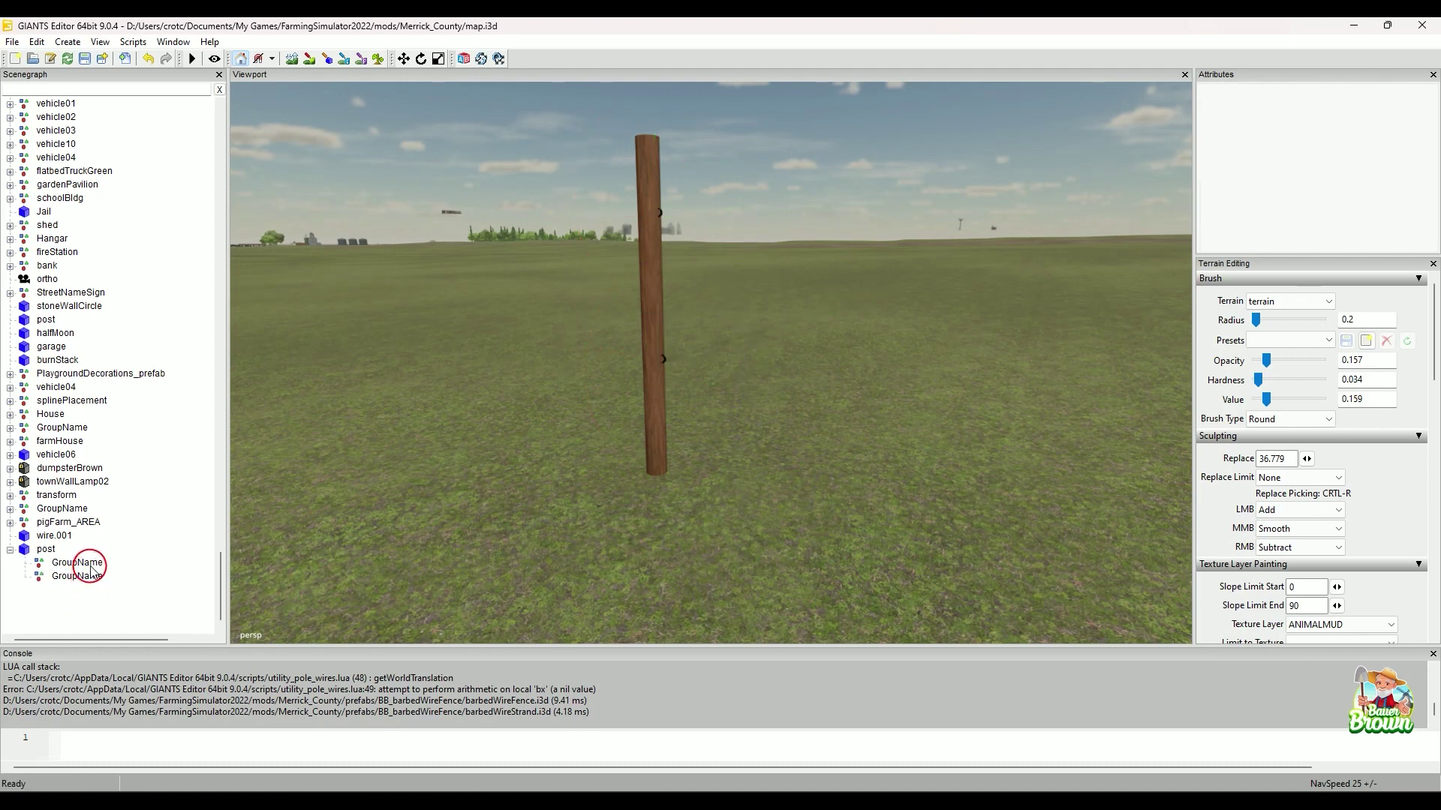
Check the positions of the two empty transform groups on the post, and collapse the post in the scenegraph
click(93, 577)
click(93, 591)
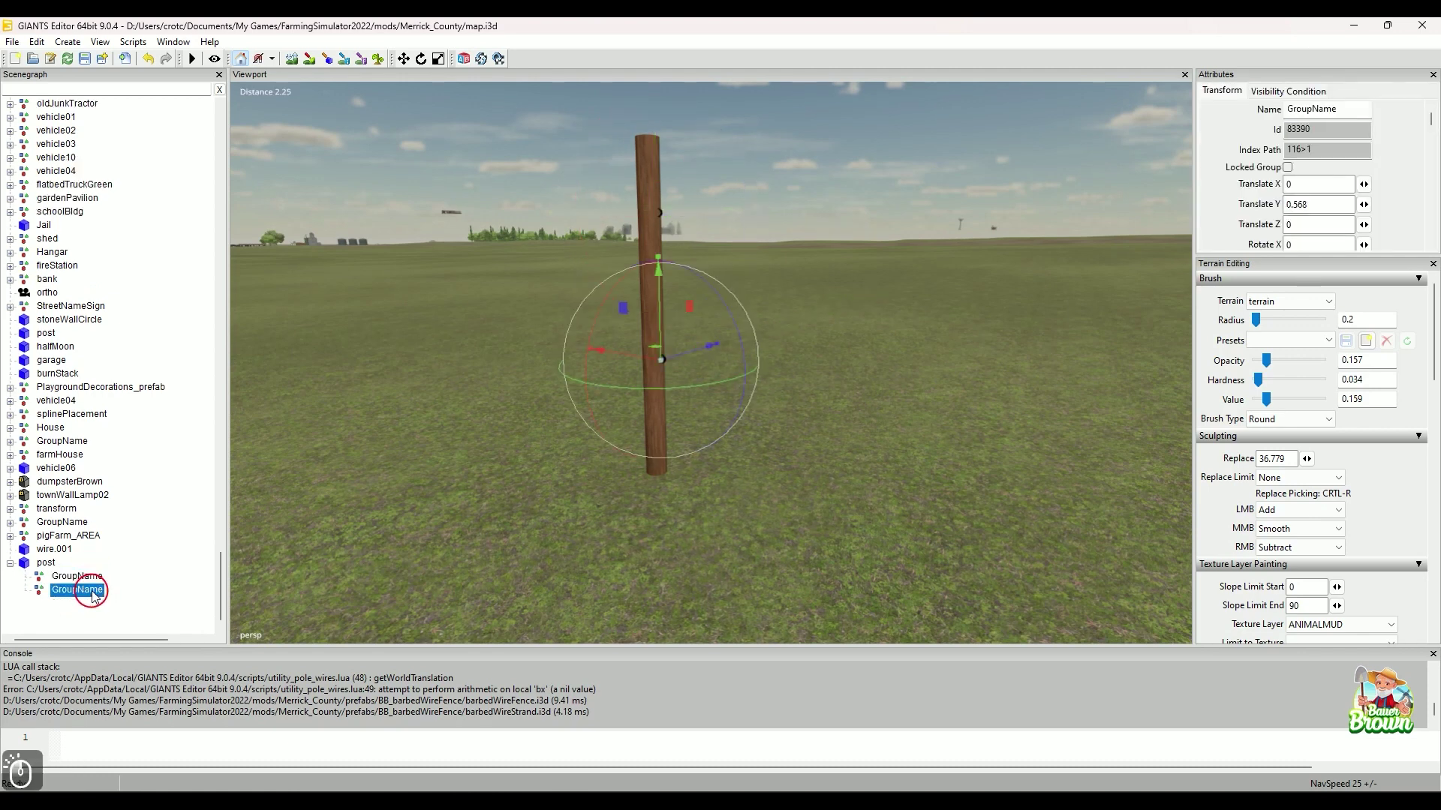
click(81, 577)
click(87, 592)
click(21, 566)
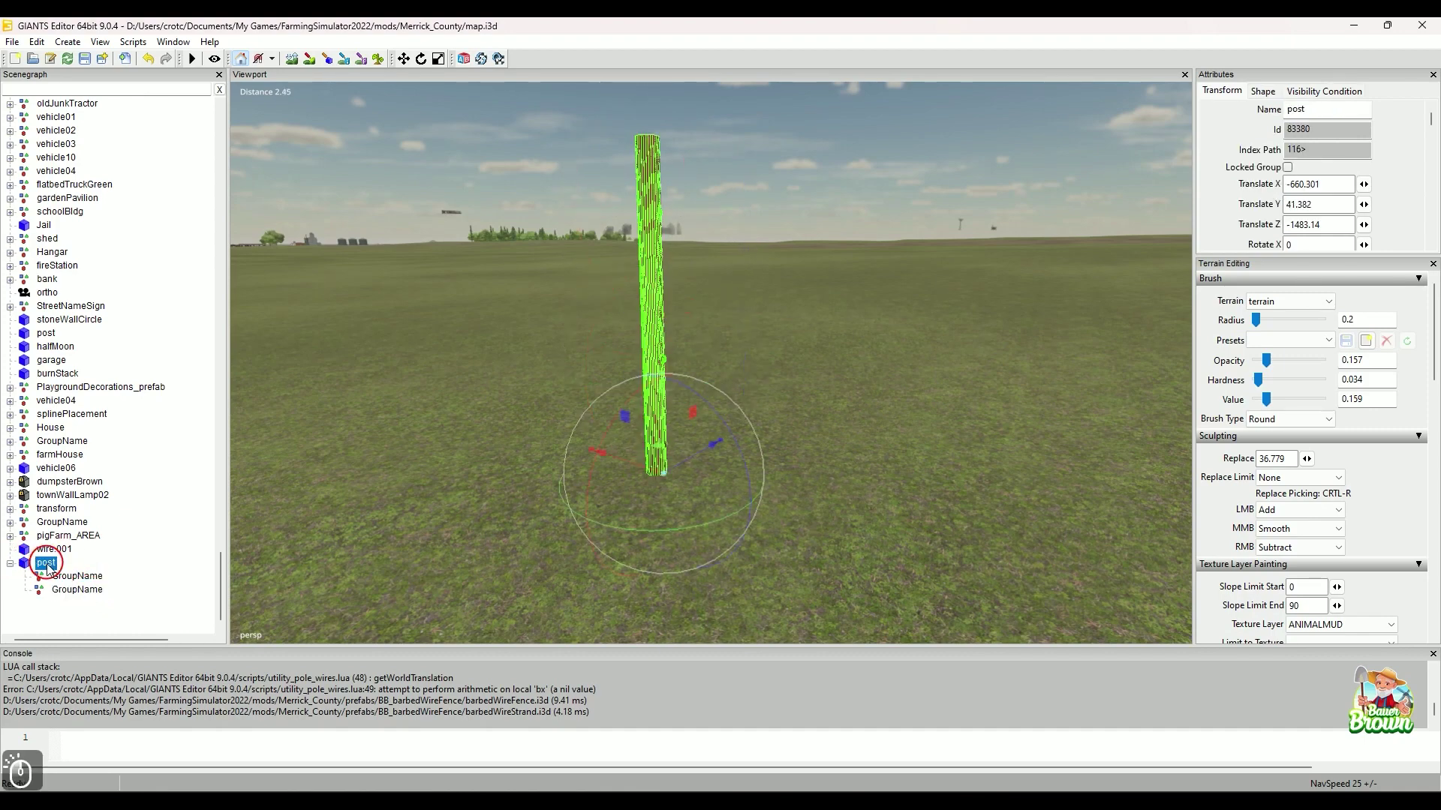
click(11, 564)
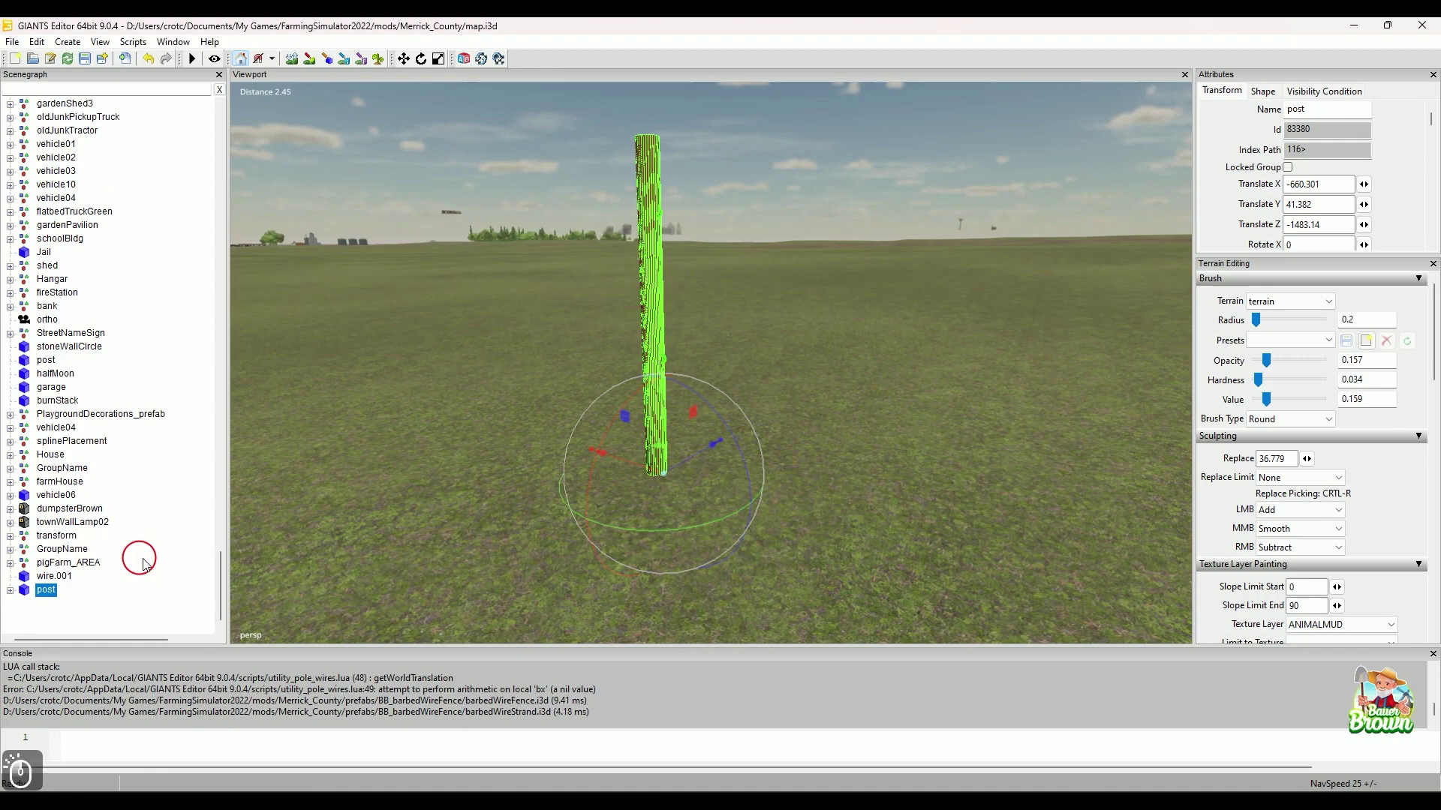
Run the Spline Placement Create script with photoLayer selected
click(474, 443)
alt+middle_drag(692, 424, 843, 435)
alt+drag(842, 435, 708, 454)
alt+middle_drag(707, 454, 702, 459)
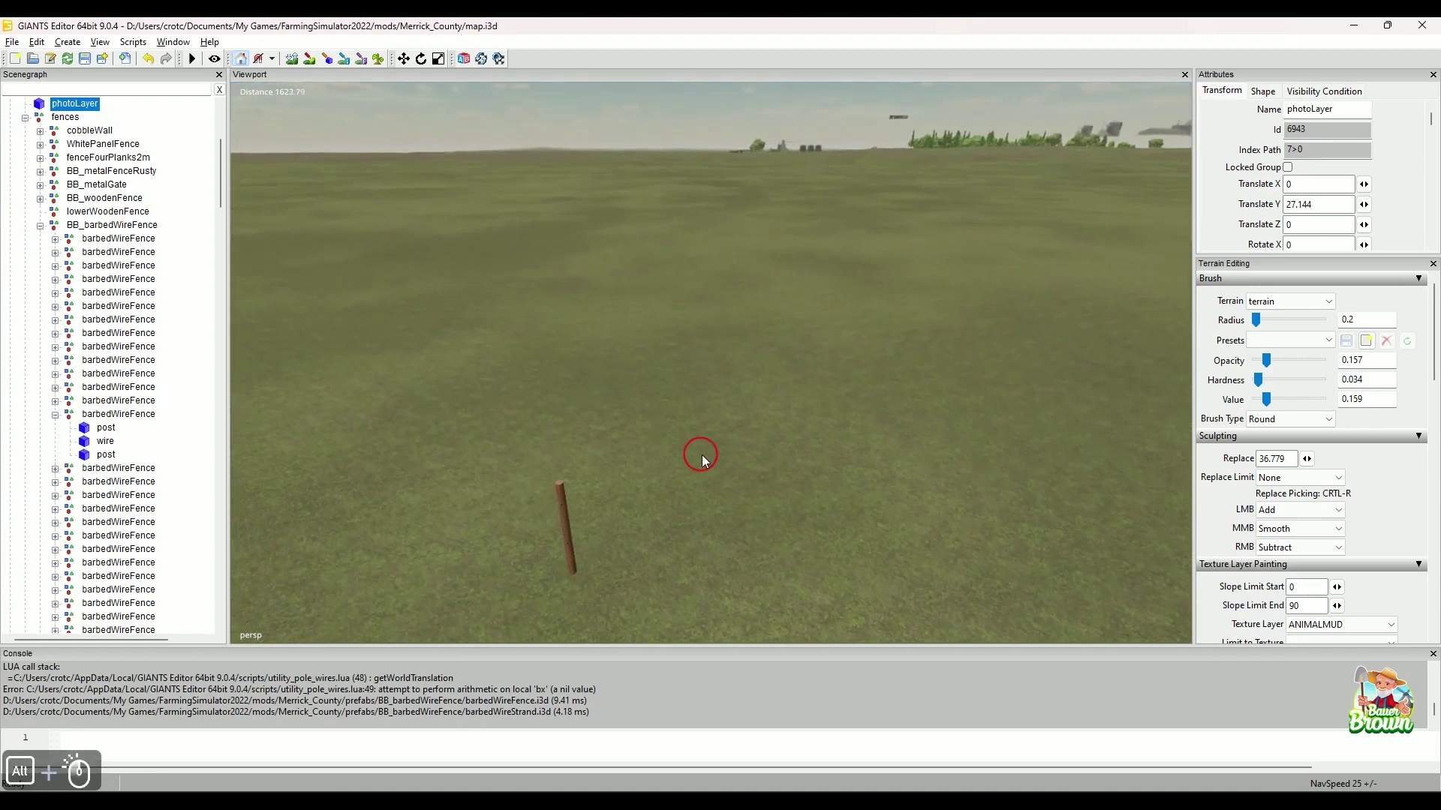
alt+right_drag(702, 460, 731, 463)
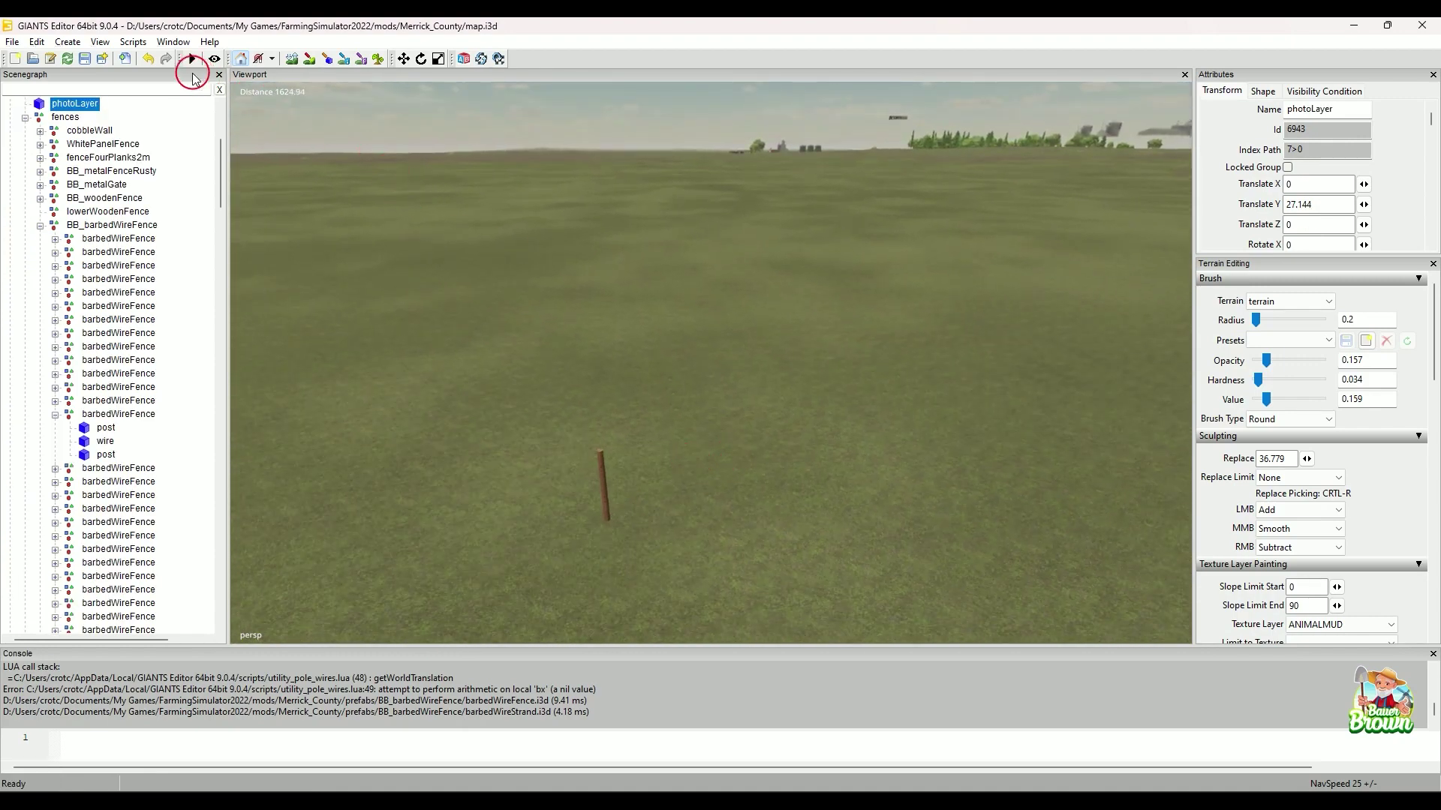
click(142, 42)
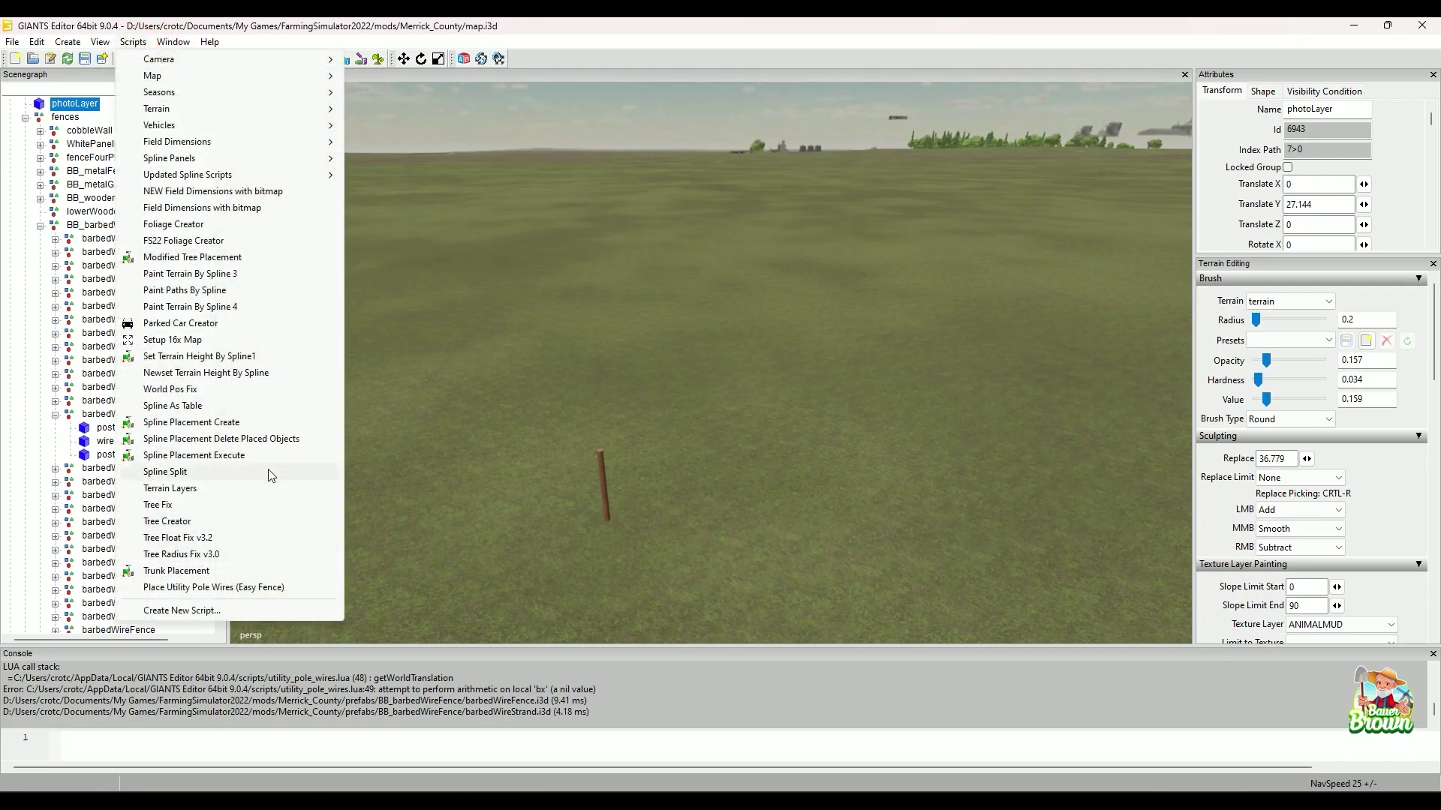
click(269, 440)
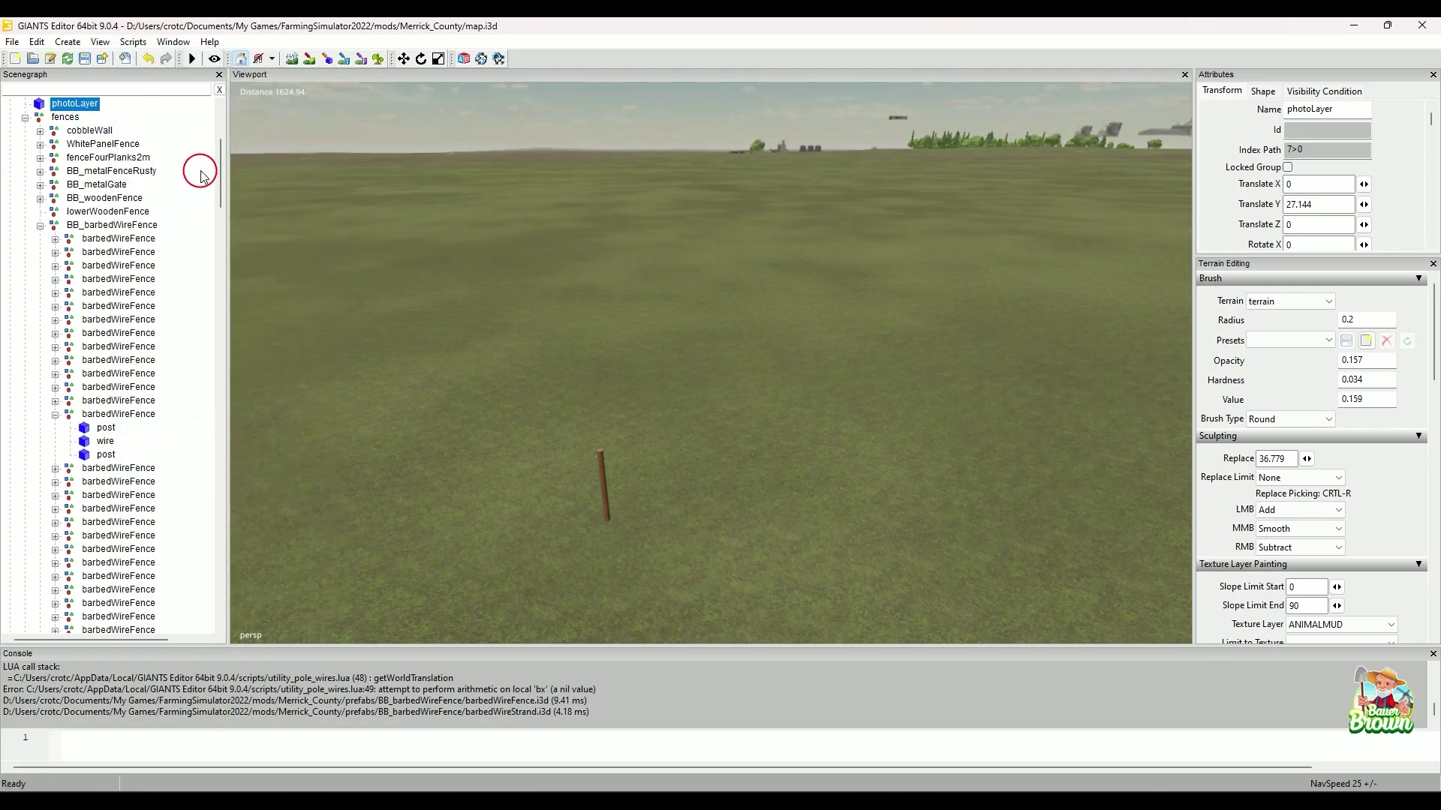
Delete the splinePlacement group from under photoLayer
click(224, 166)
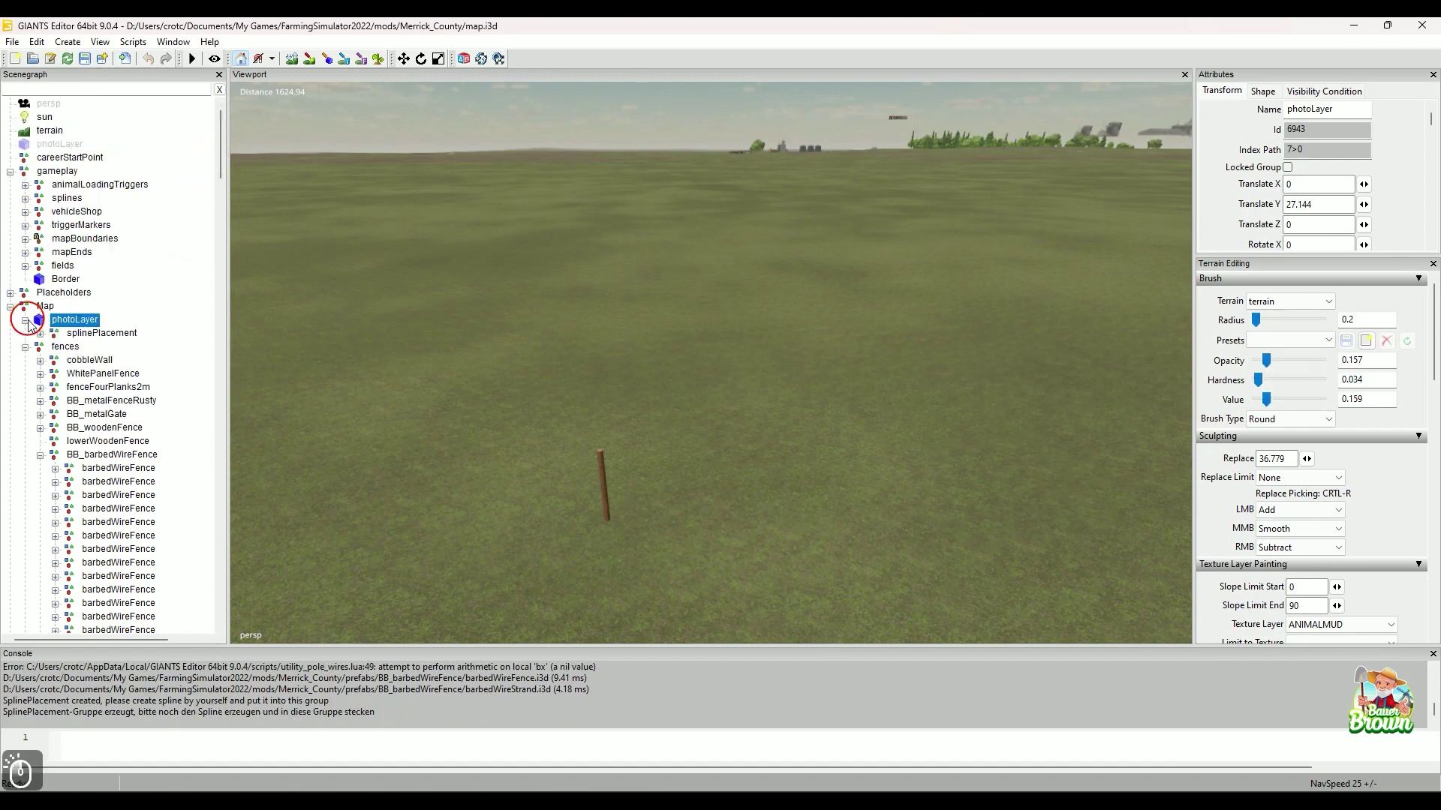
click(113, 335)
key(Delete)
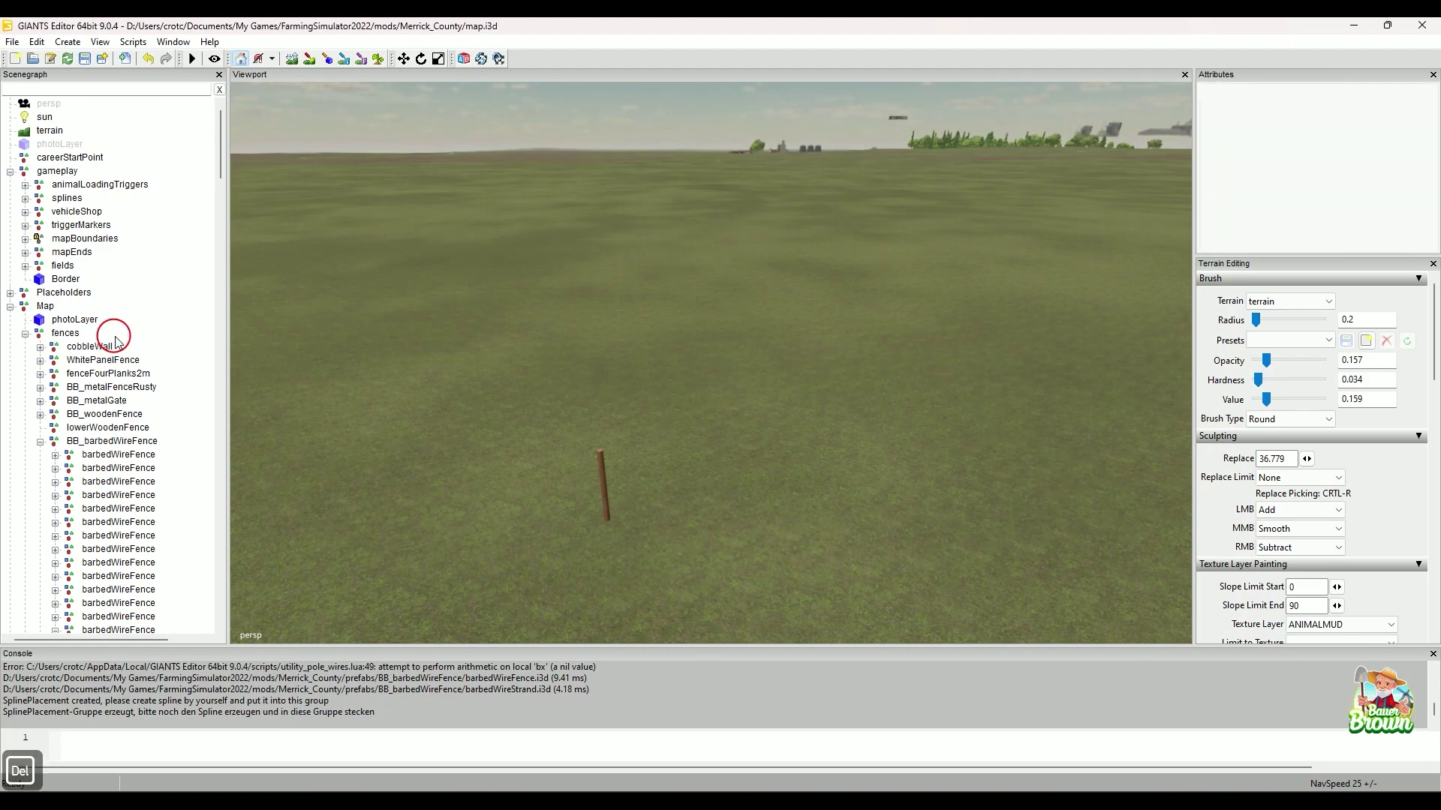
Create a new transform group and run the Spline Placement Create script with that group selected
click(68, 42)
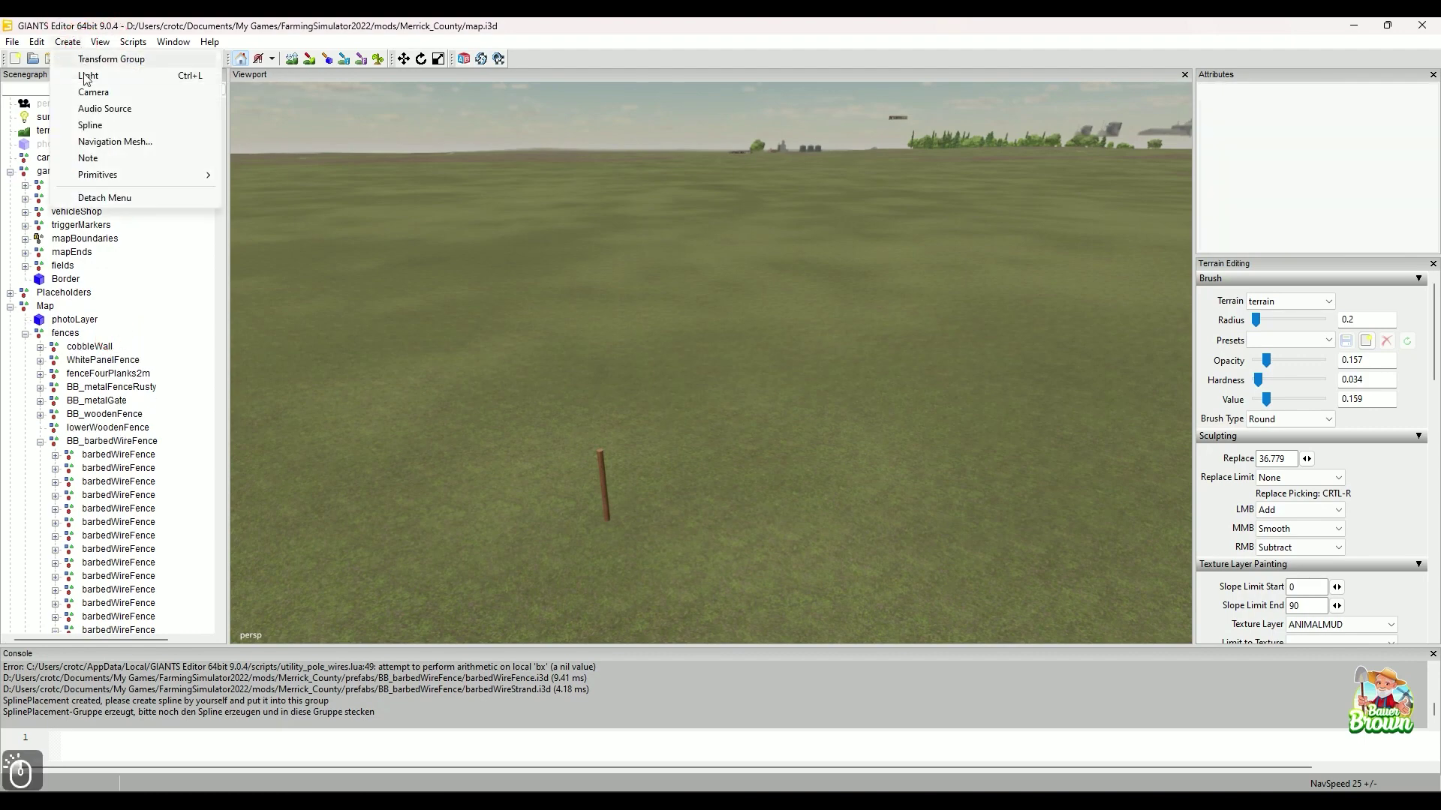
click(95, 64)
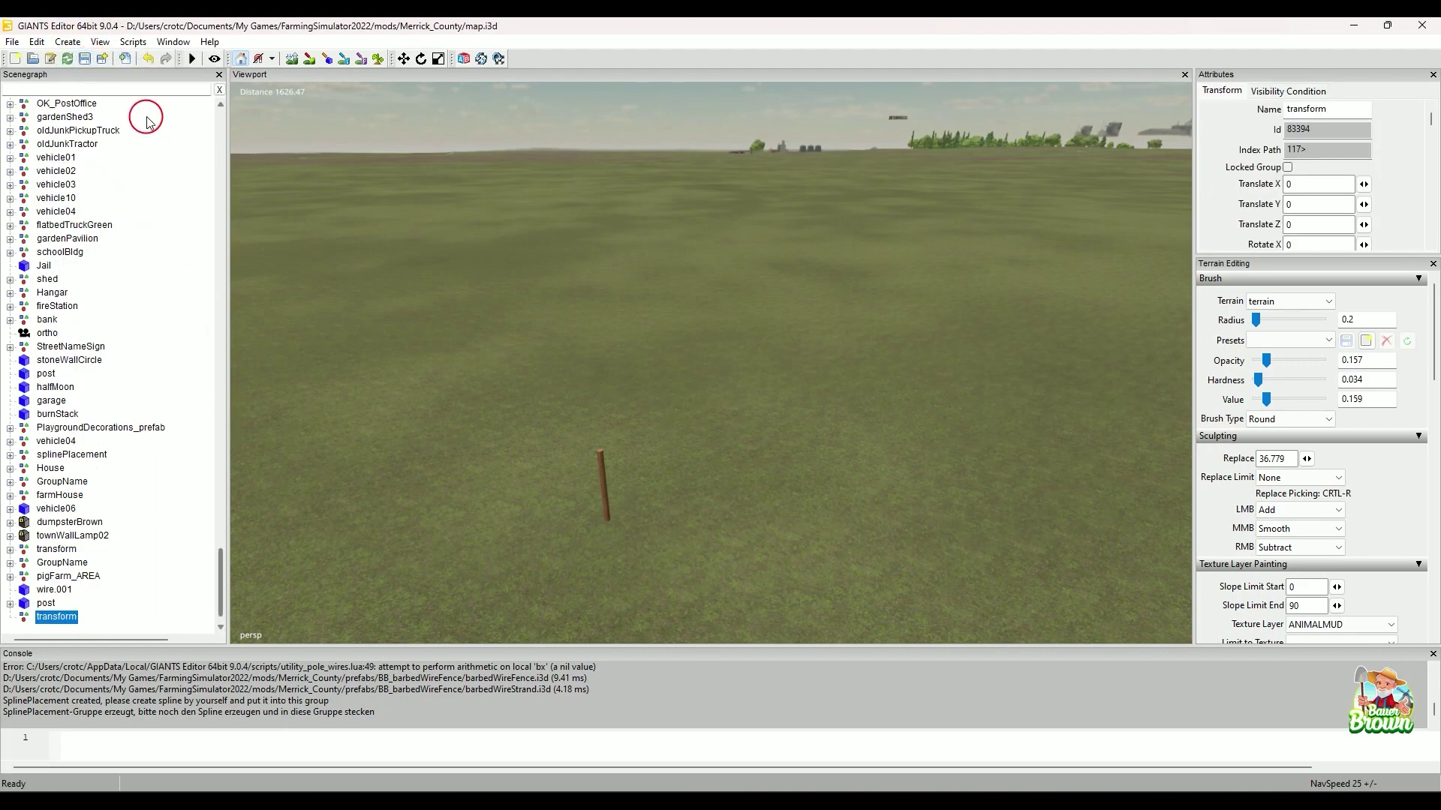
click(135, 42)
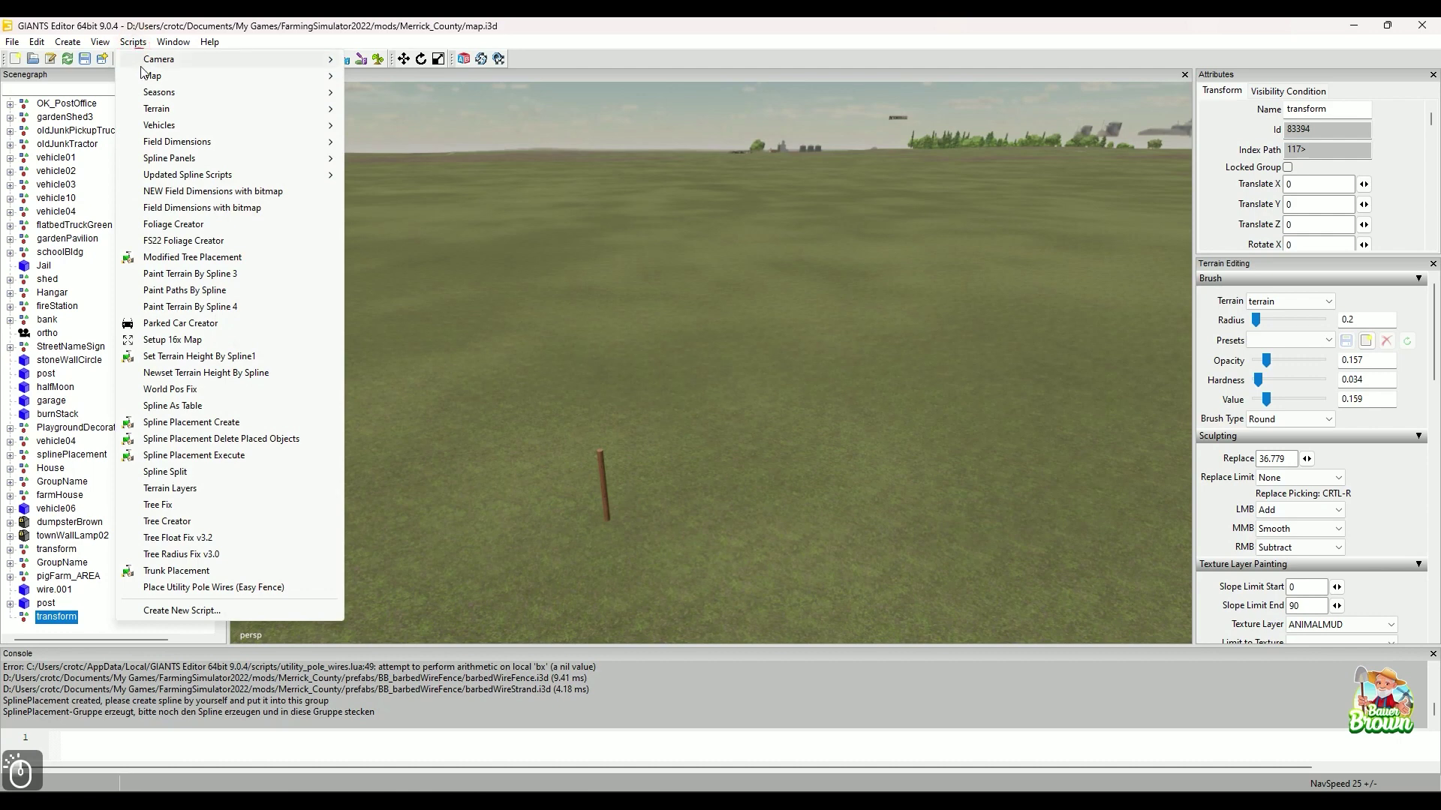
click(246, 426)
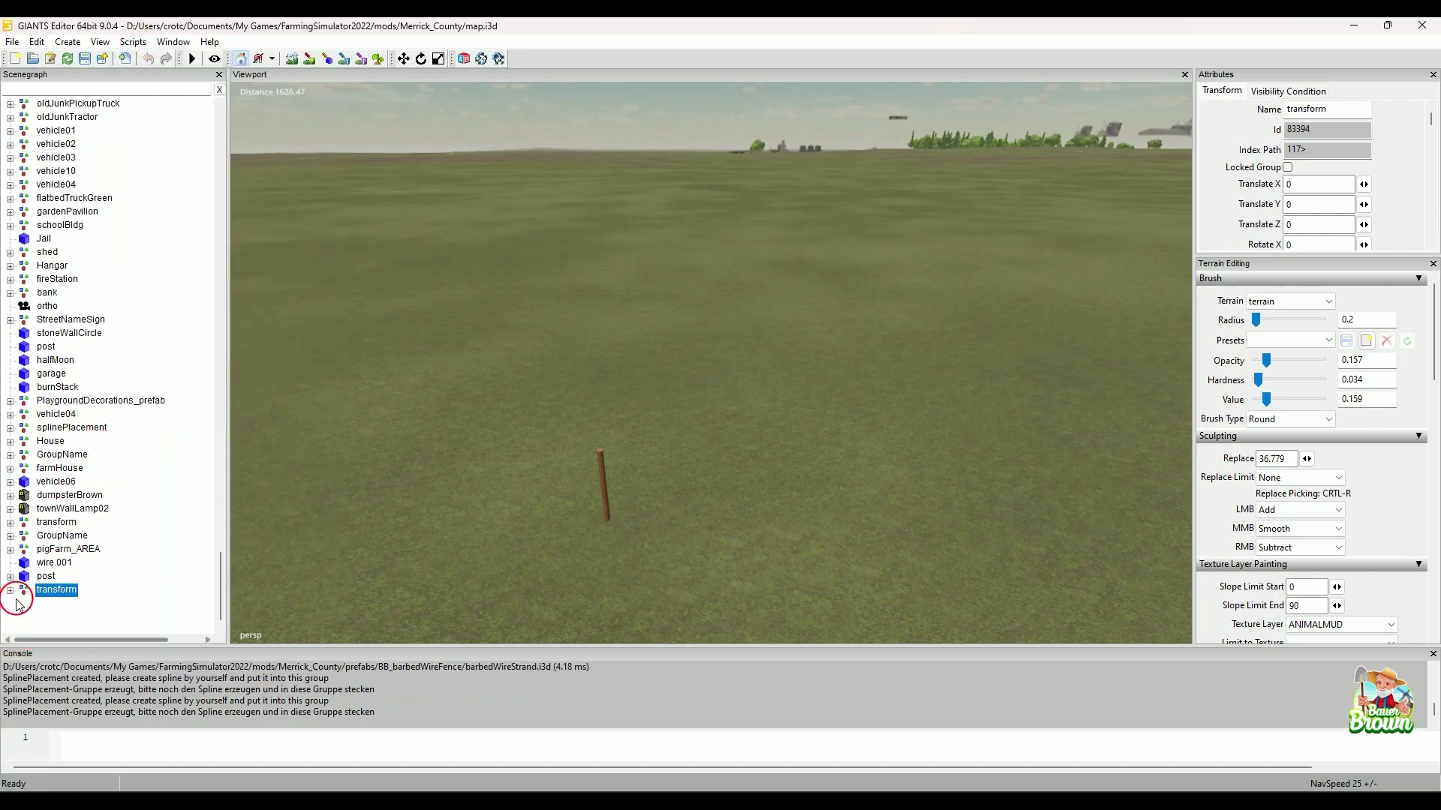
Expand the new transform and splinePlacement groups, and move the post into the objectsToPlace group
click(7, 591)
click(10, 591)
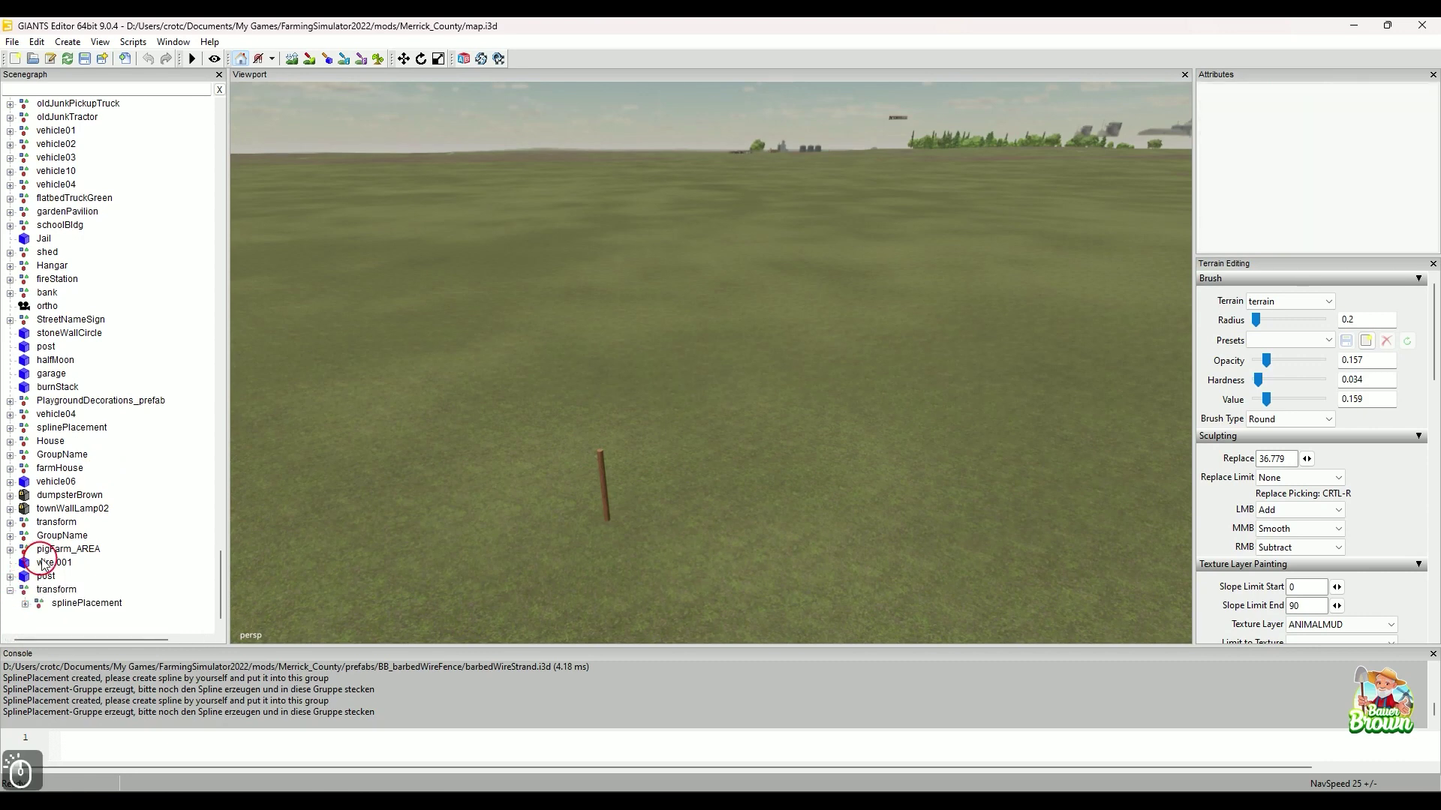
click(26, 592)
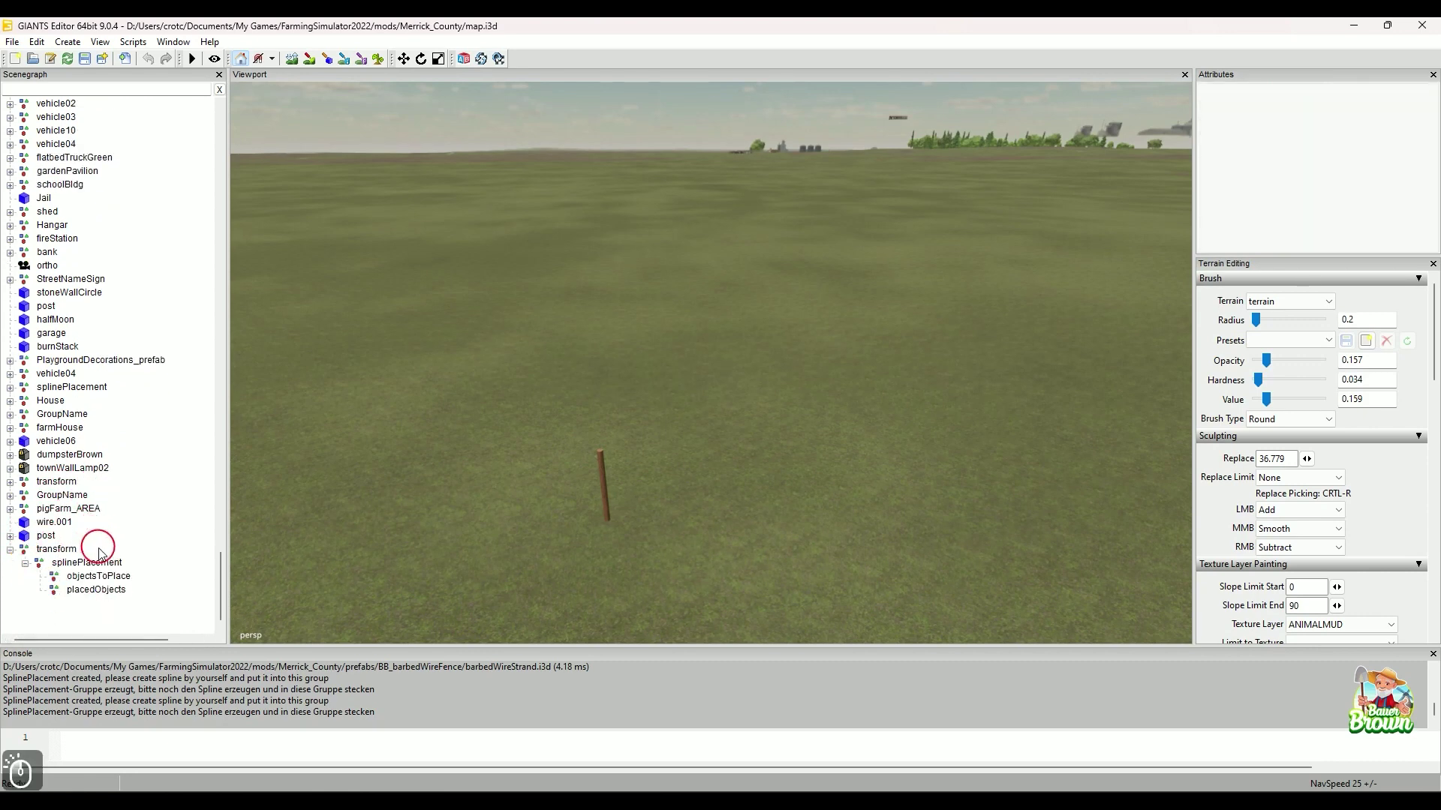
click(45, 536)
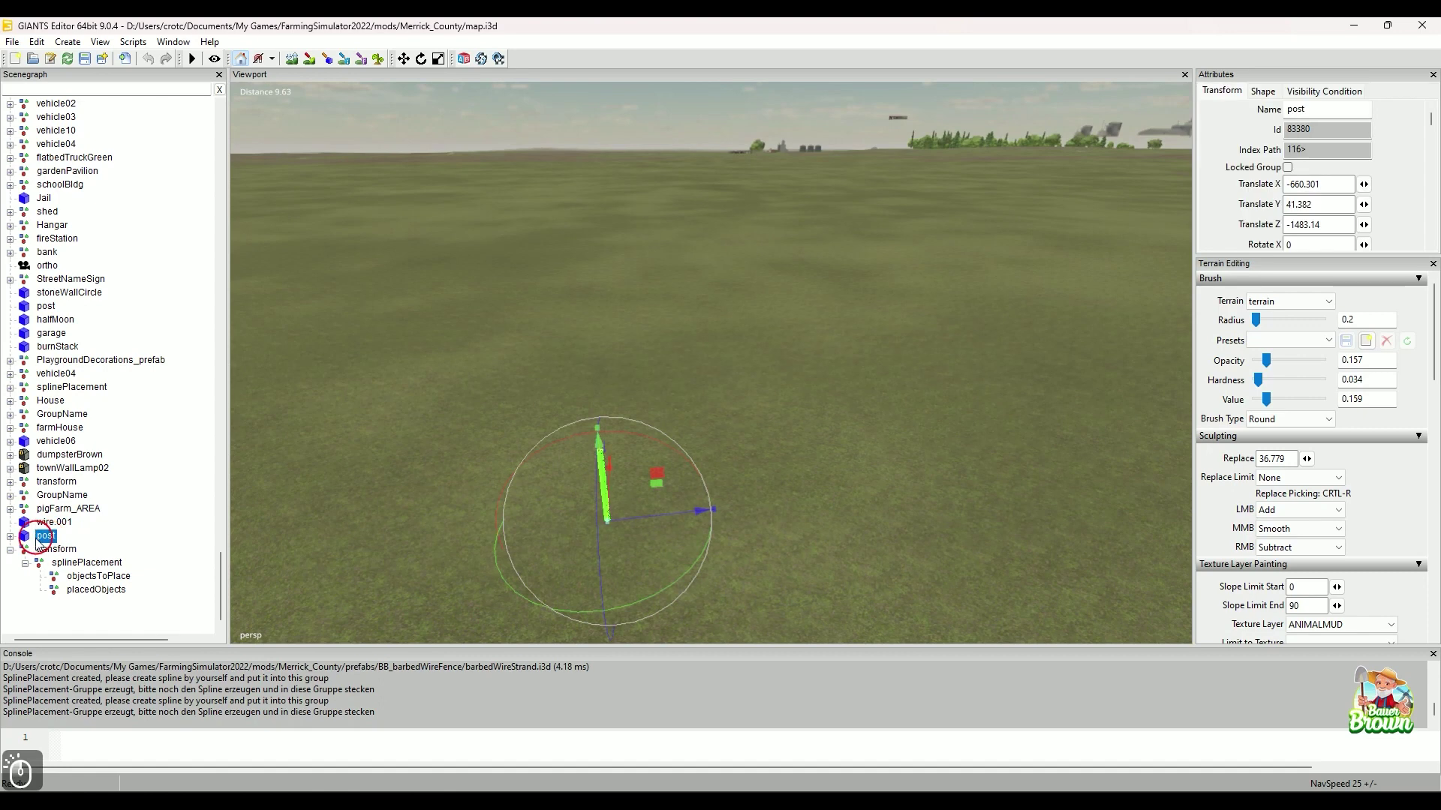
key(ctrl+x)
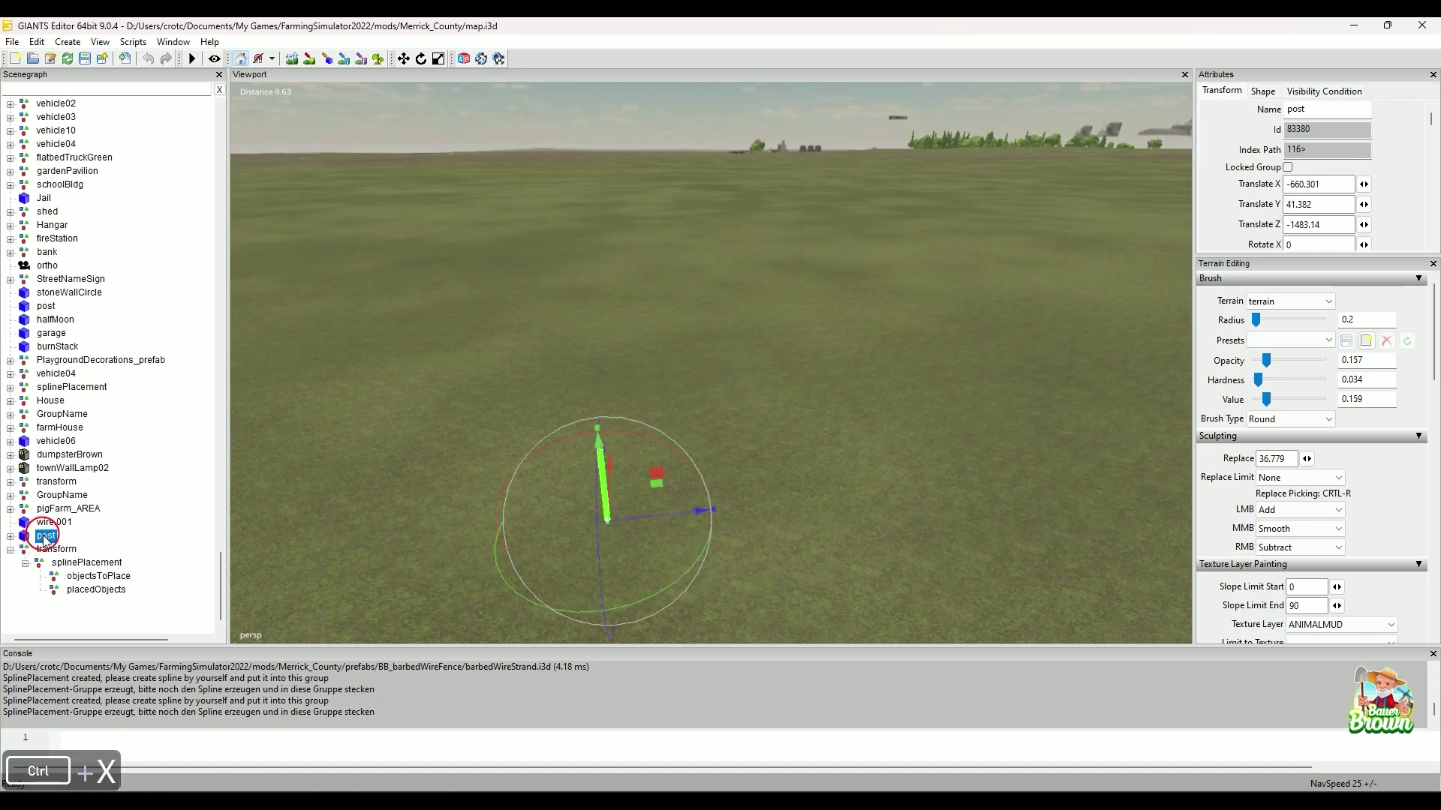
click(96, 577)
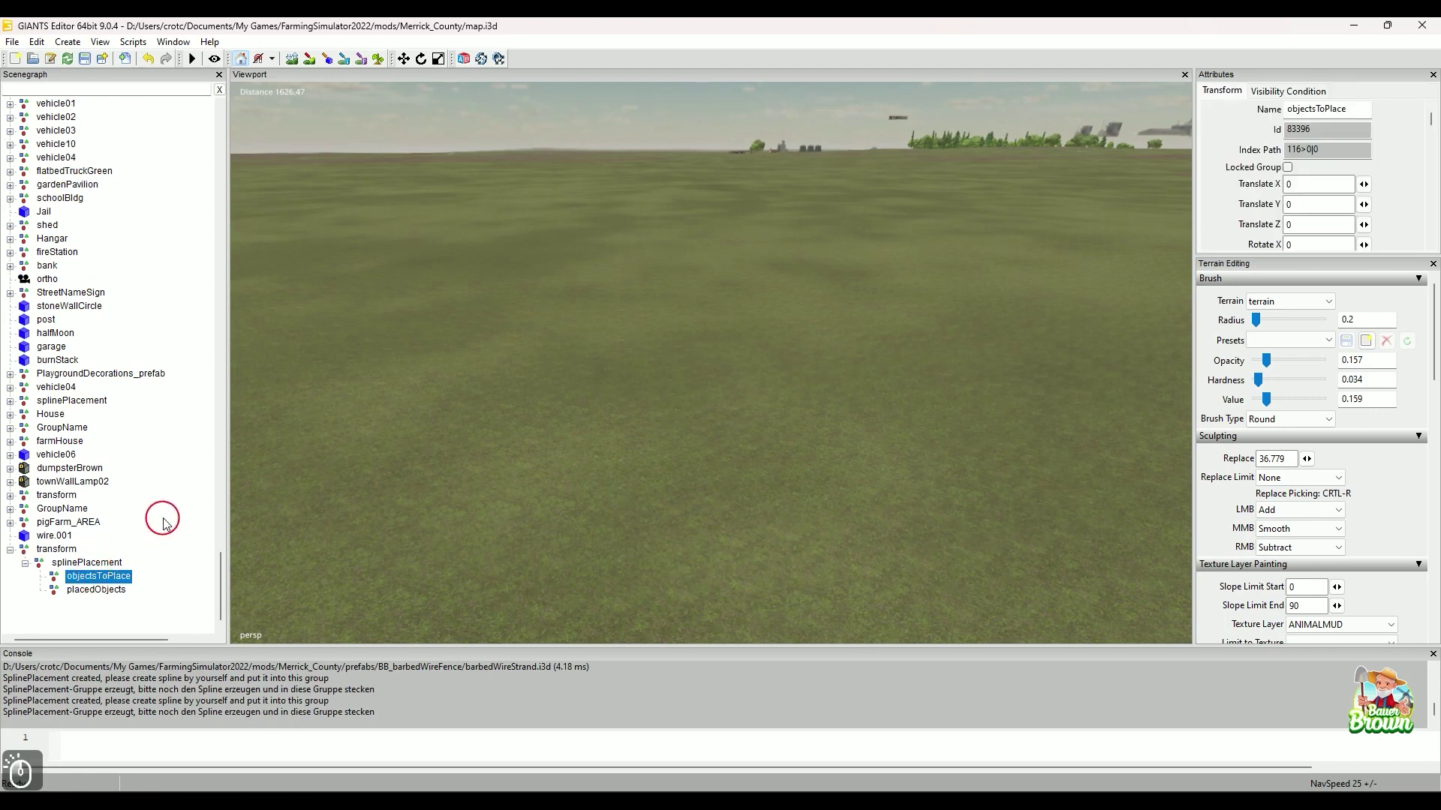
key(ctrl+v)
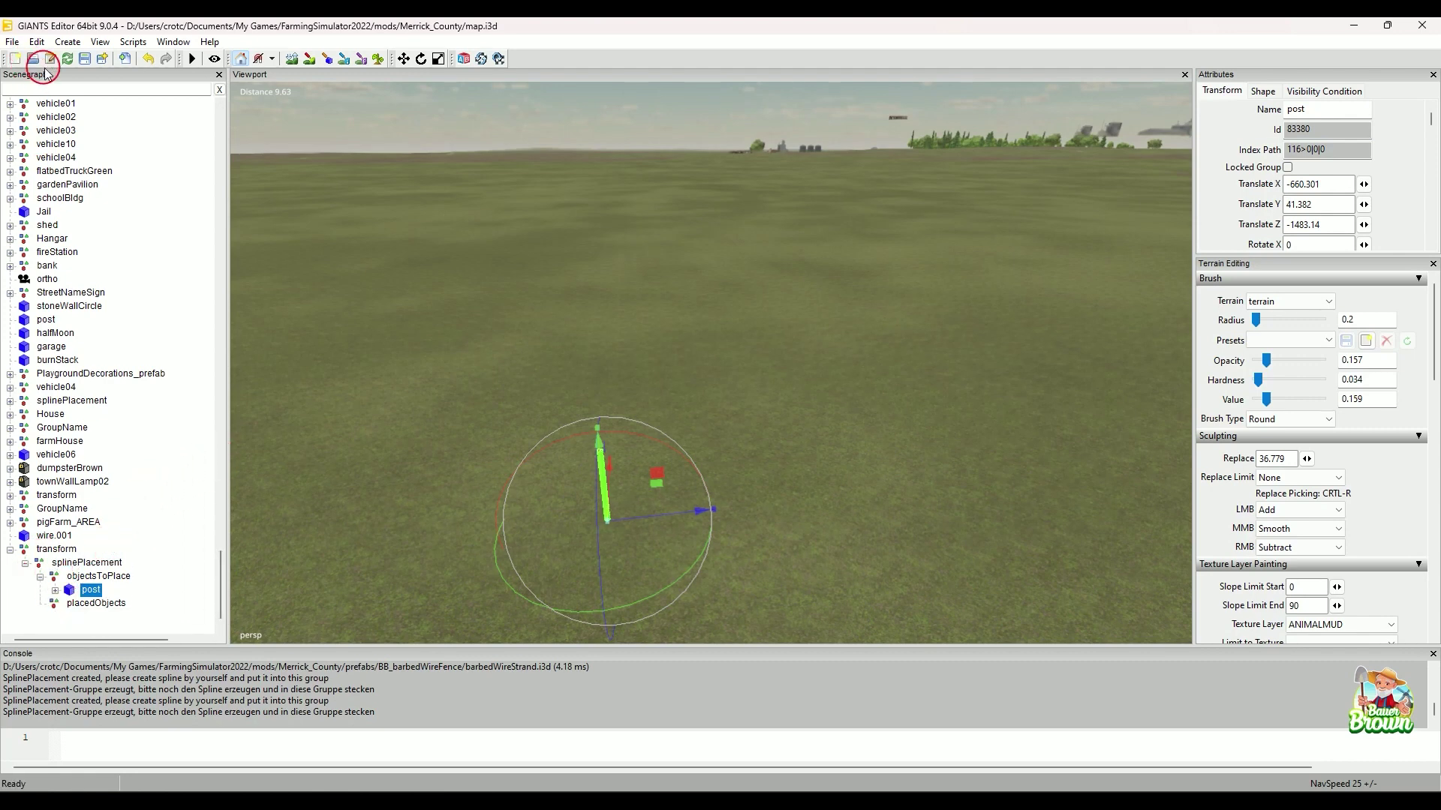
Create a spline and move it into the splinePlacement group beside placedObjects
click(67, 42)
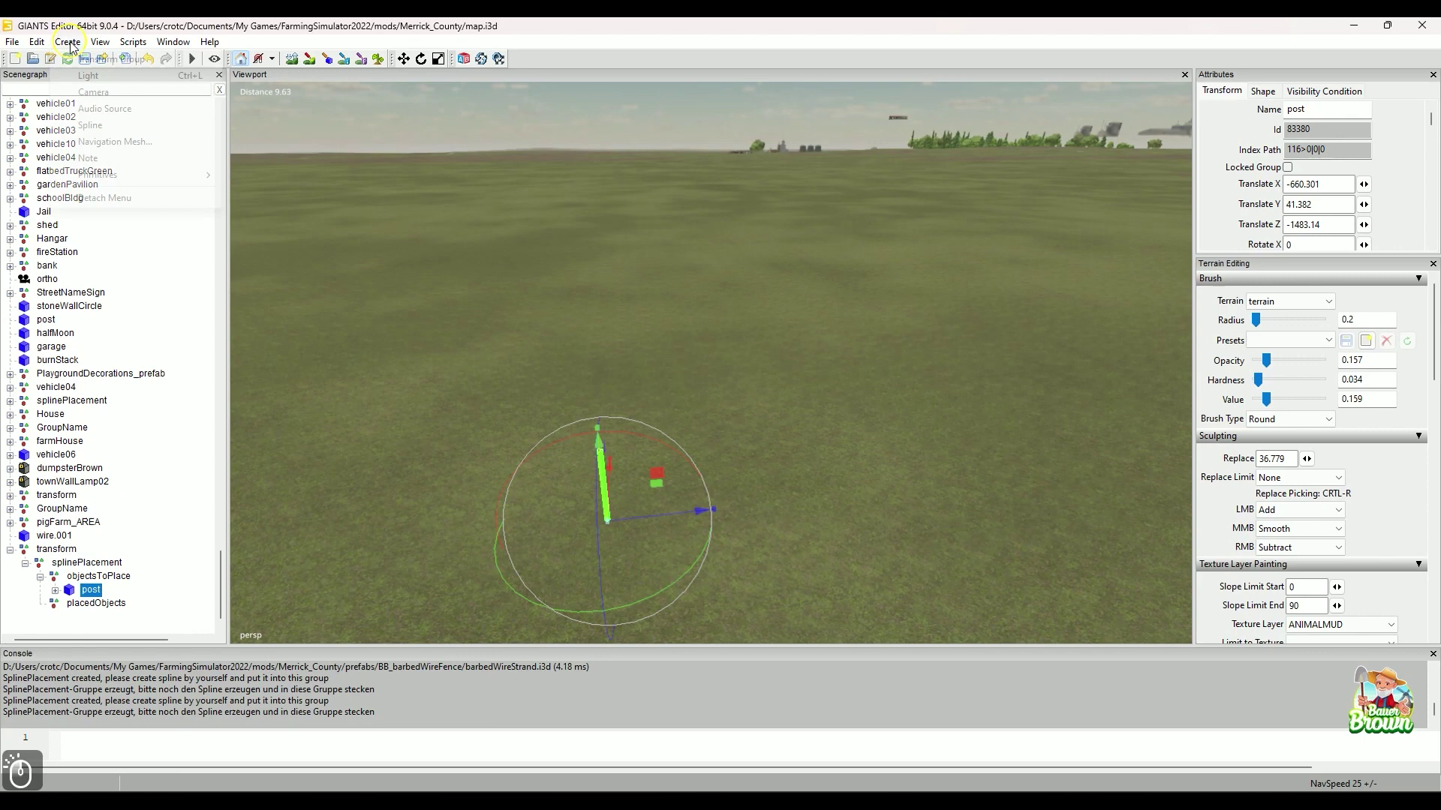
click(90, 124)
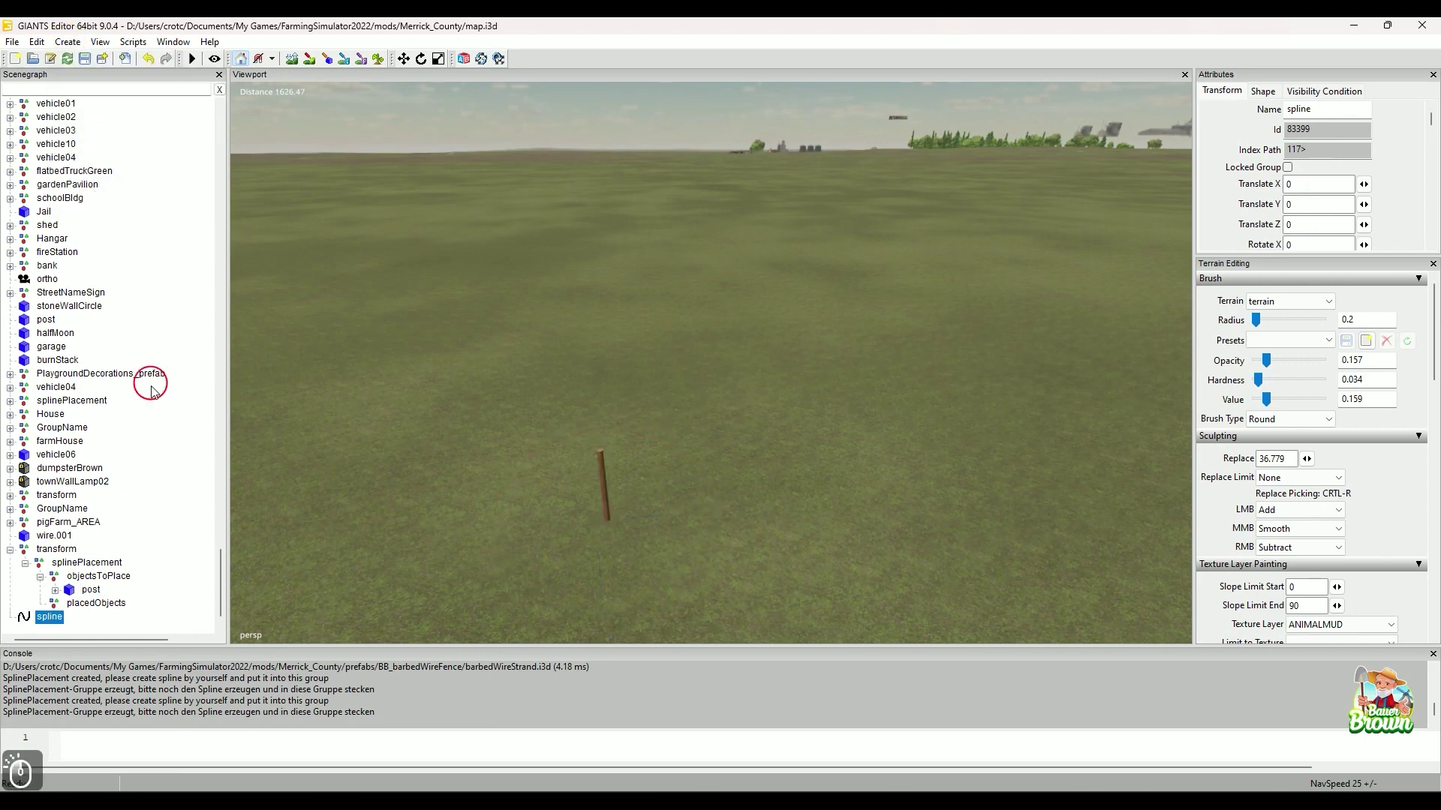
drag(50, 622, 95, 569)
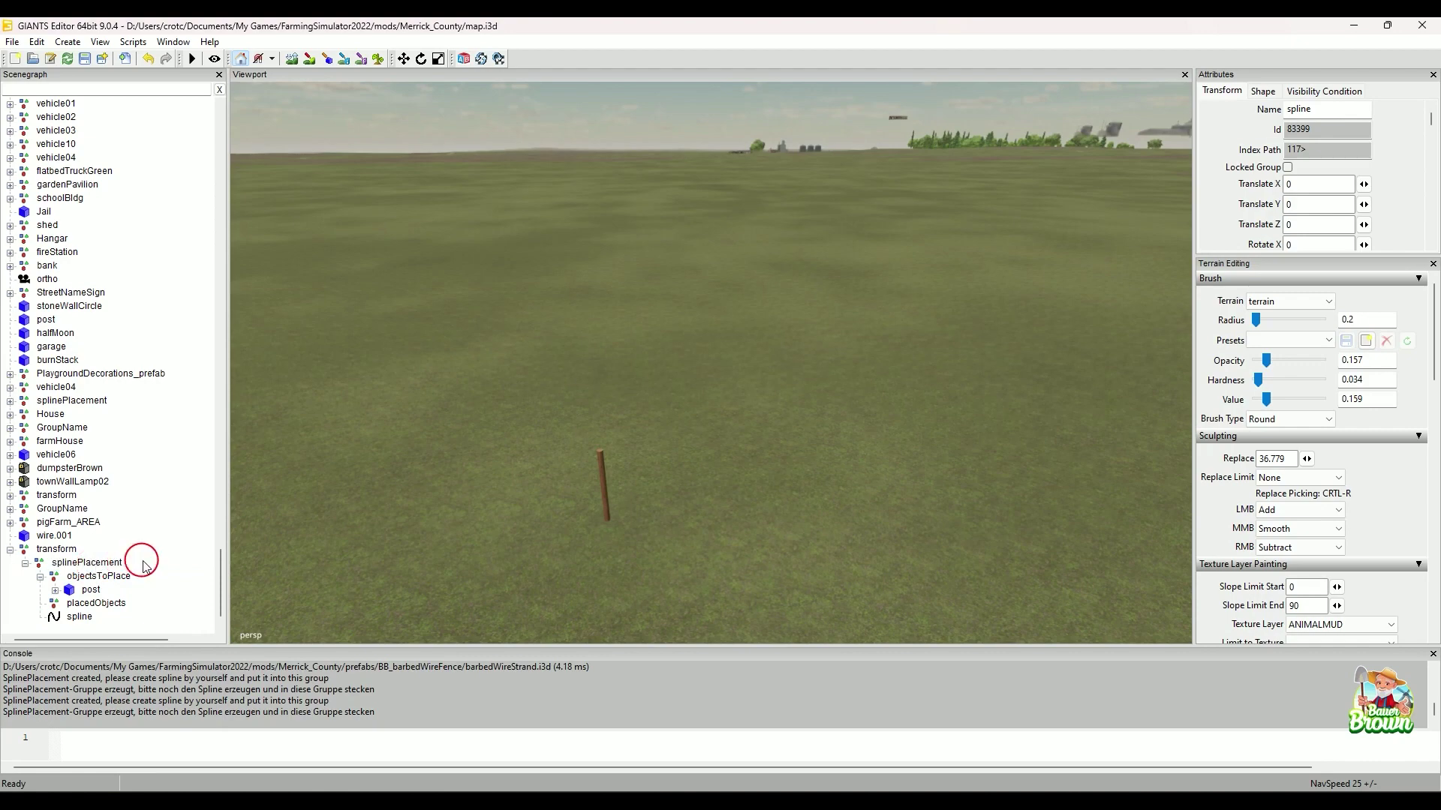
Place the new spline on the open grass near the post's location
key(alt)
alt+drag(614, 268, 605, 358)
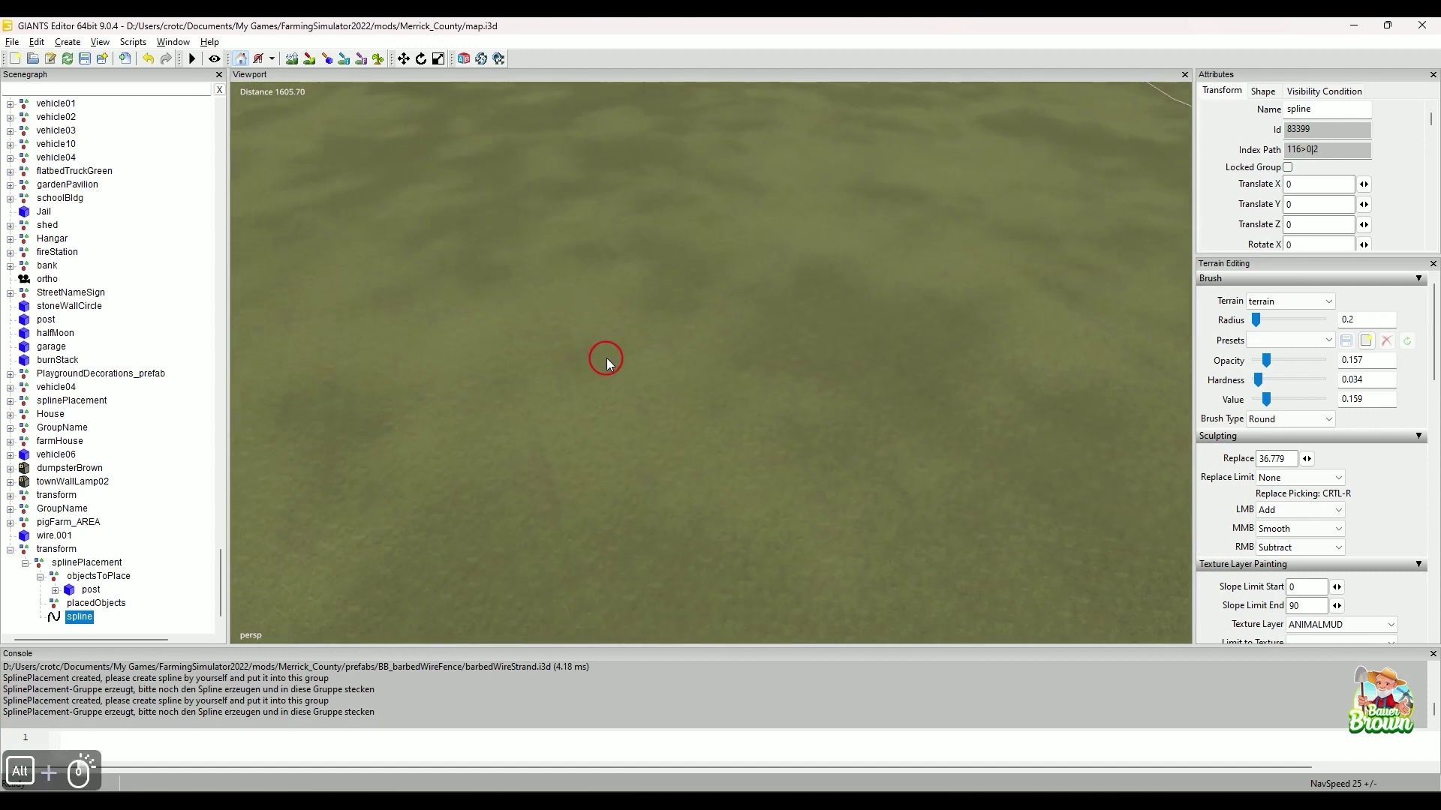
key(ctrl+b)
click(565, 525)
alt+right_drag(493, 585, 651, 582)
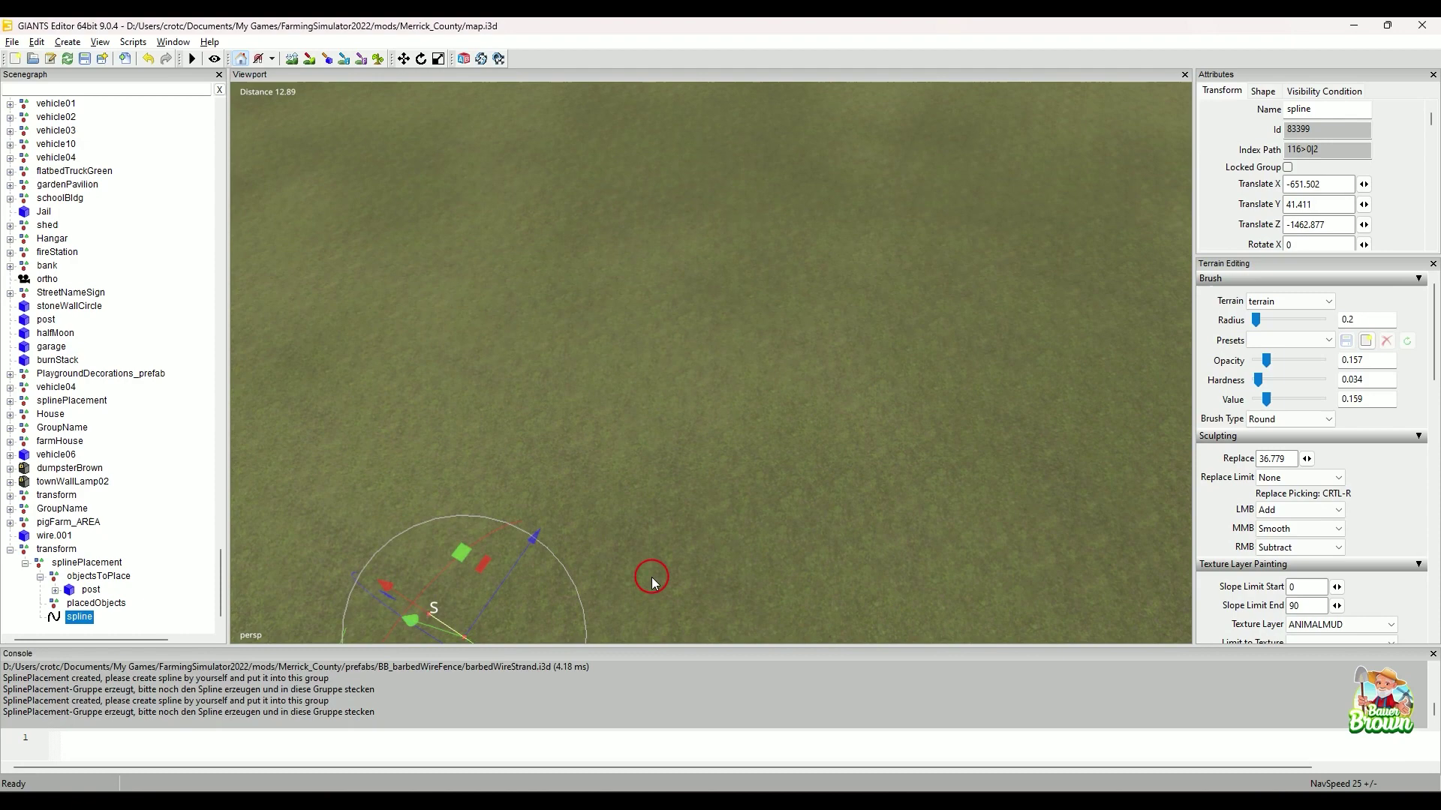
alt+drag(651, 579, 528, 554)
click(562, 463)
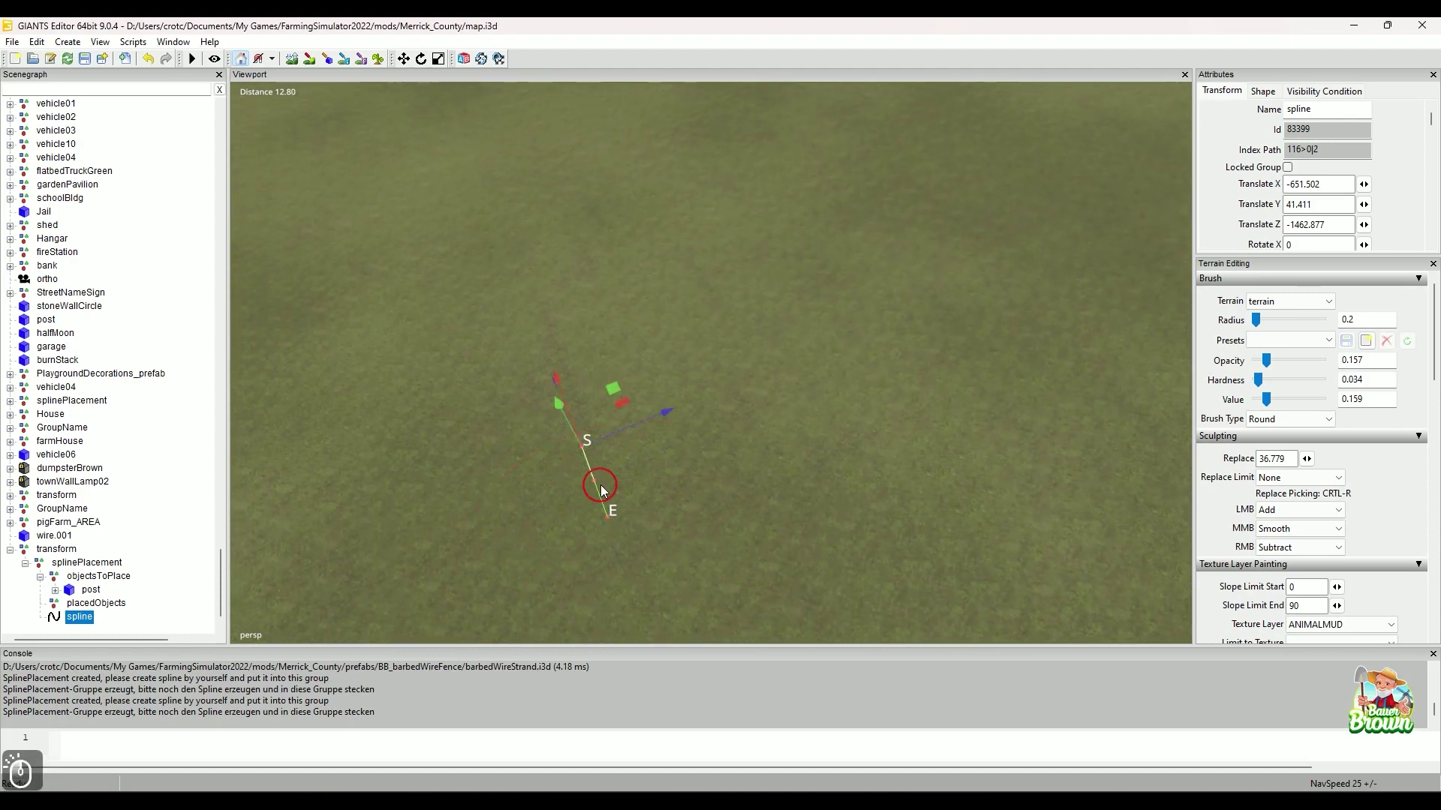
Extend the spline across the grass with extra control points into a winding, S-shaped path that loops back near its start
alt+middle_drag(600, 486, 622, 530)
alt+drag(622, 530, 598, 496)
alt+right_drag(598, 496, 617, 560)
alt+drag(617, 560, 618, 544)
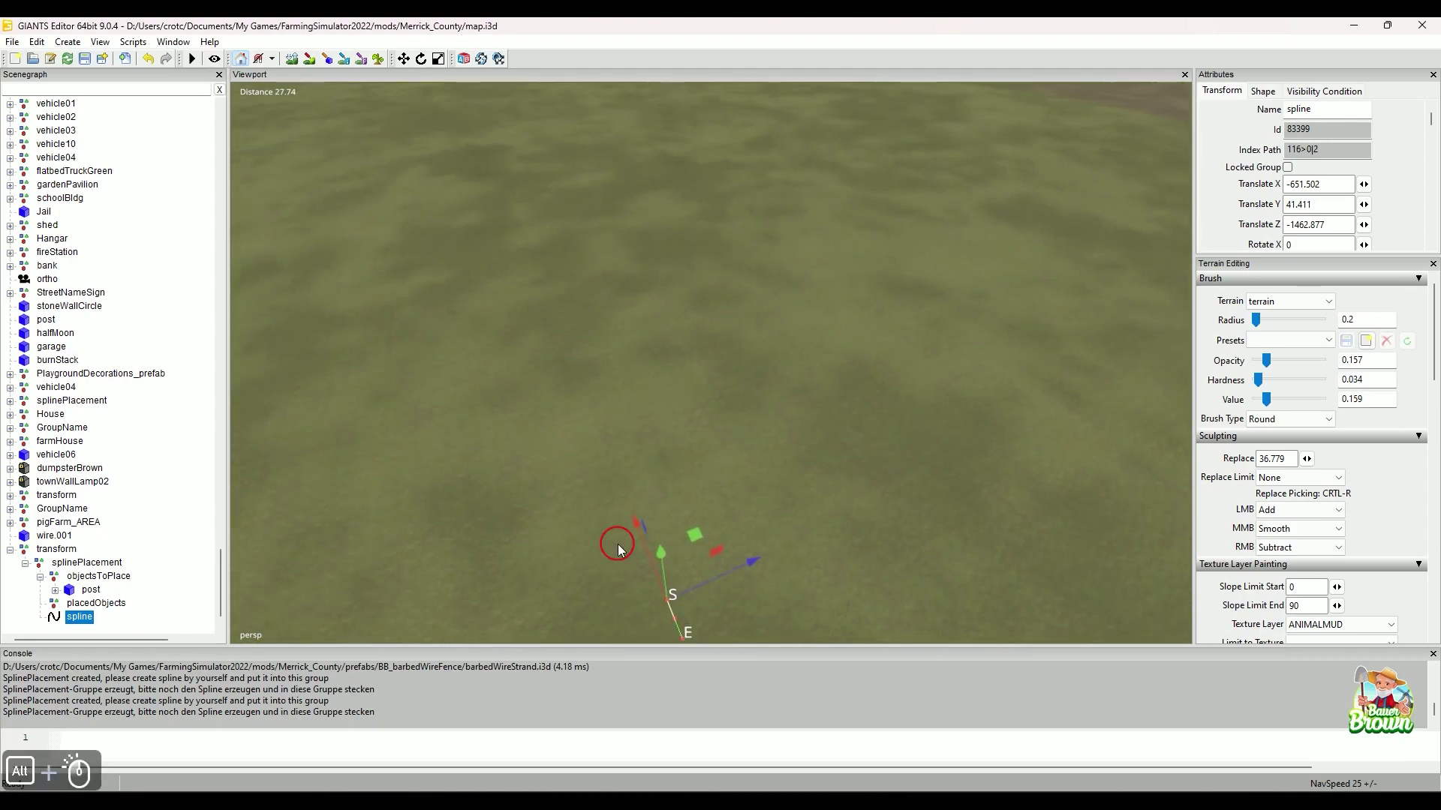
alt+right_drag(630, 530, 596, 478)
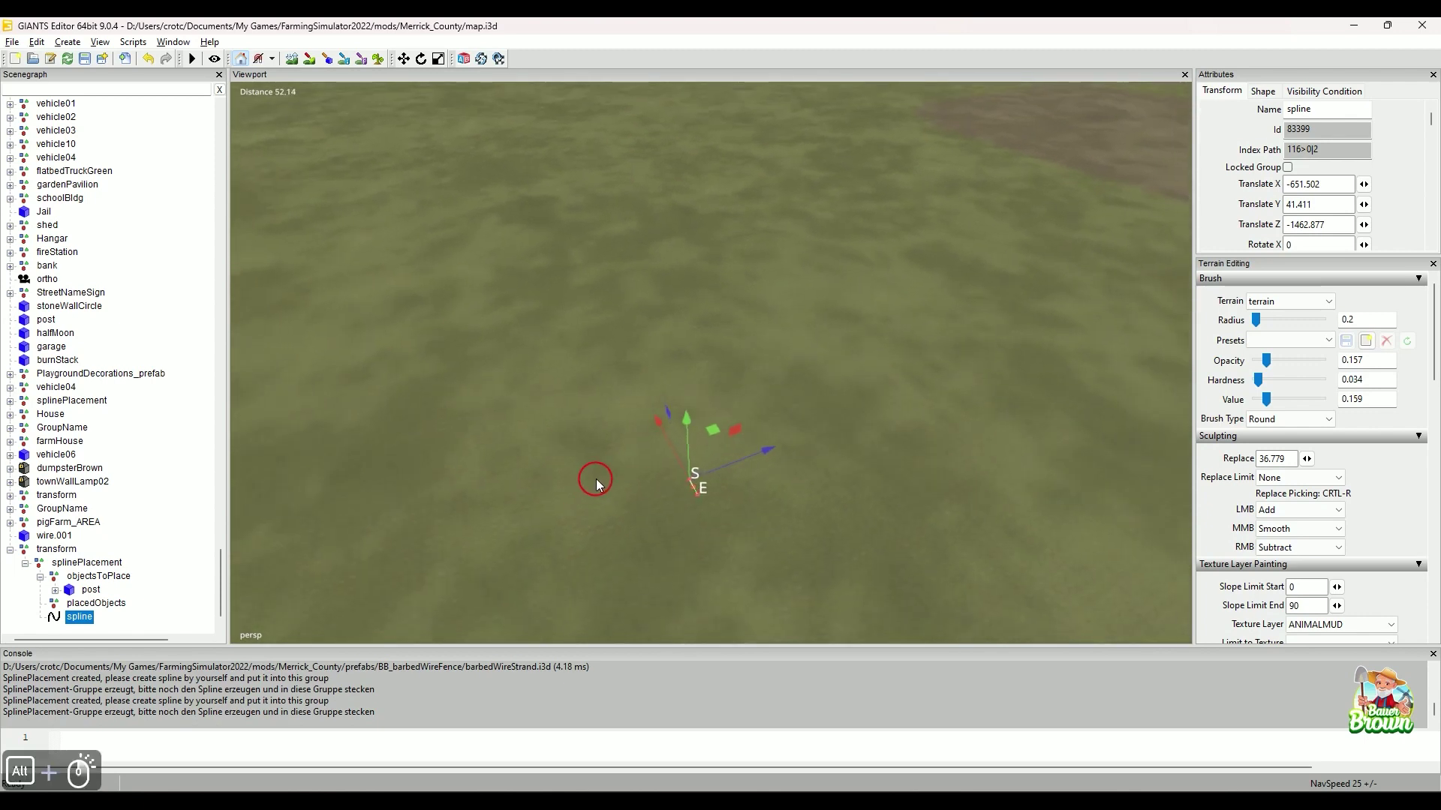
alt+drag(596, 479, 618, 454)
alt+right_drag(617, 454, 610, 487)
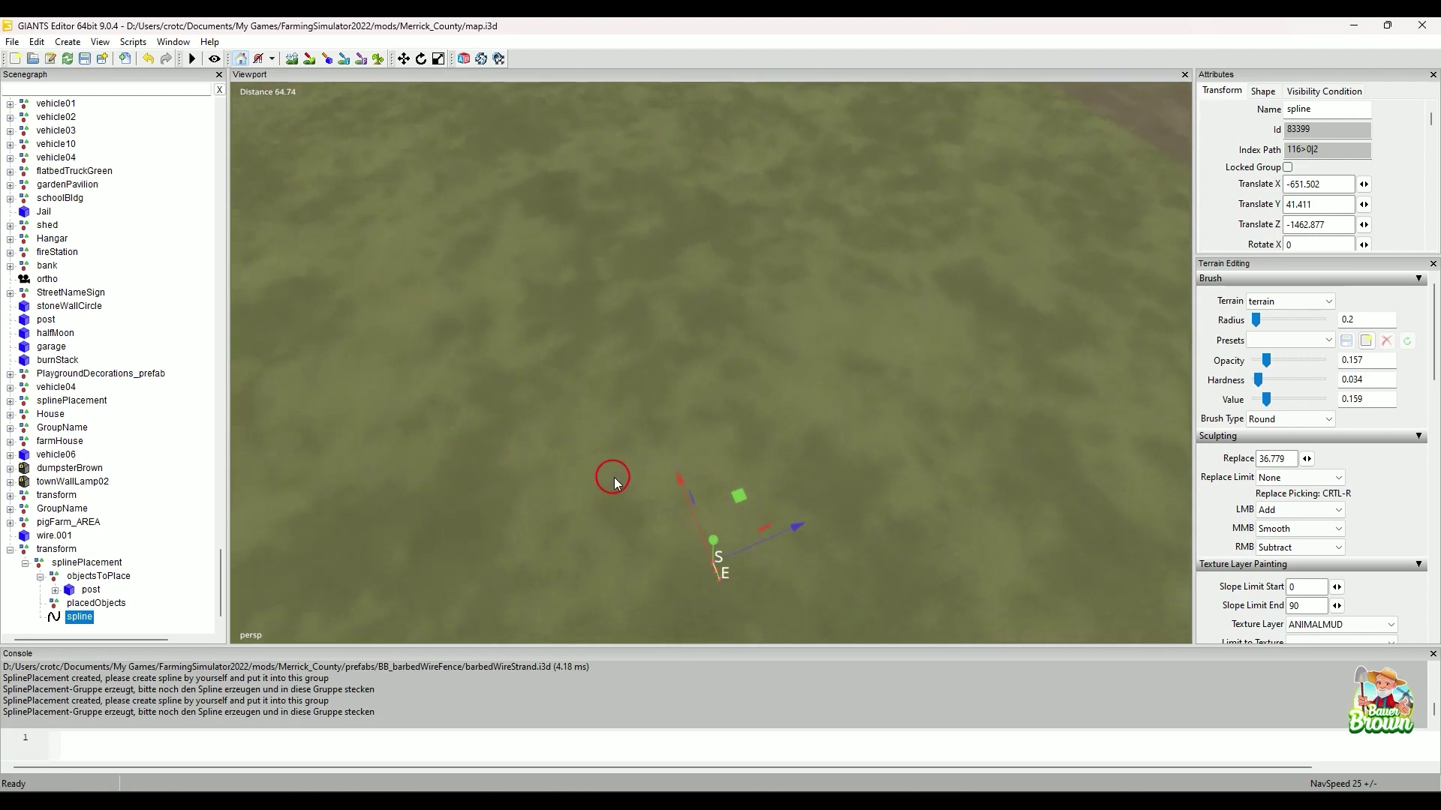
key(ctrl+b)
drag(626, 439, 241, 229)
drag(239, 330, 642, 575)
Examine the winding spline from several angles, including its start, end and the stretch where it dips into the terrain
alt+middle_drag(864, 432, 855, 454)
alt+drag(855, 453, 775, 453)
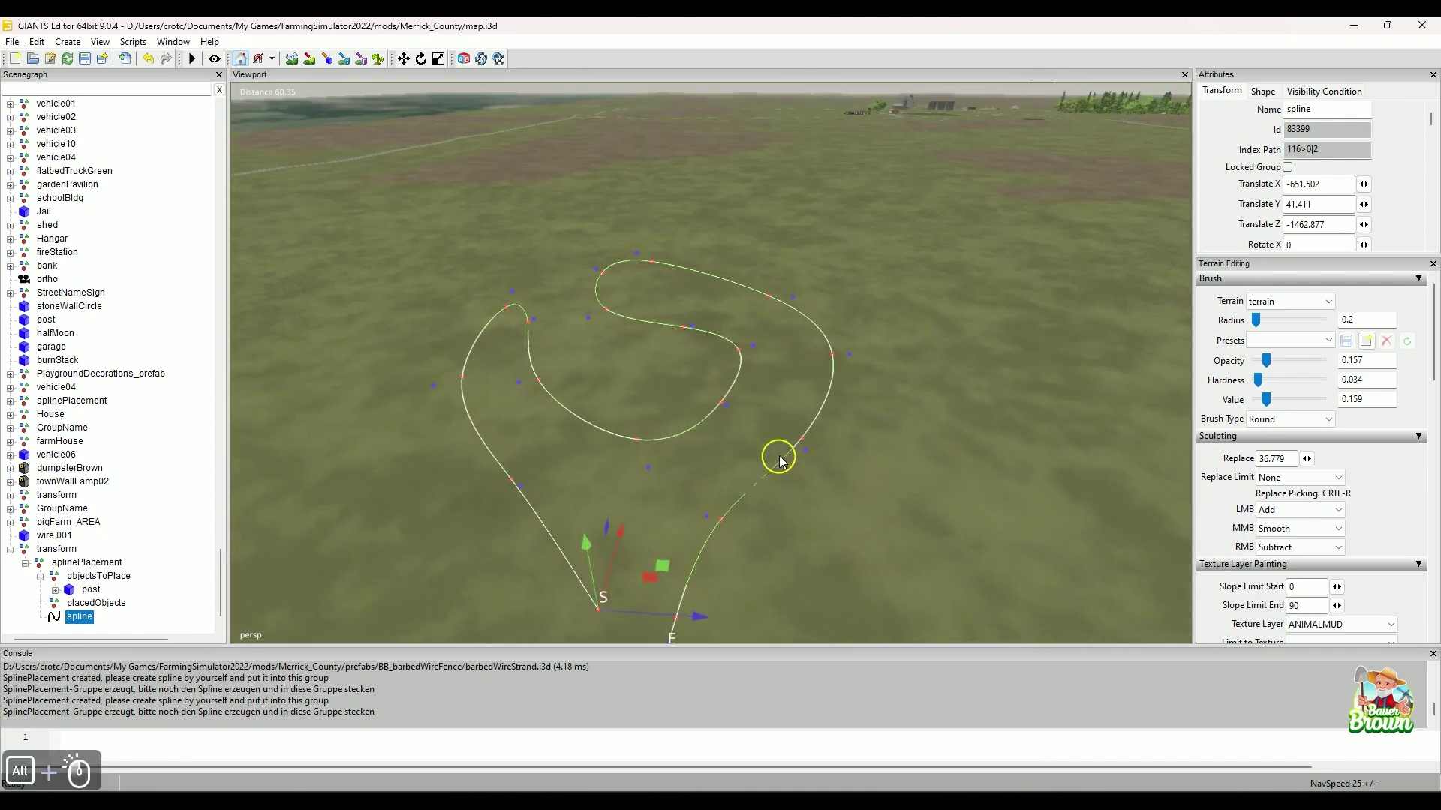
alt+right_drag(775, 453, 794, 493)
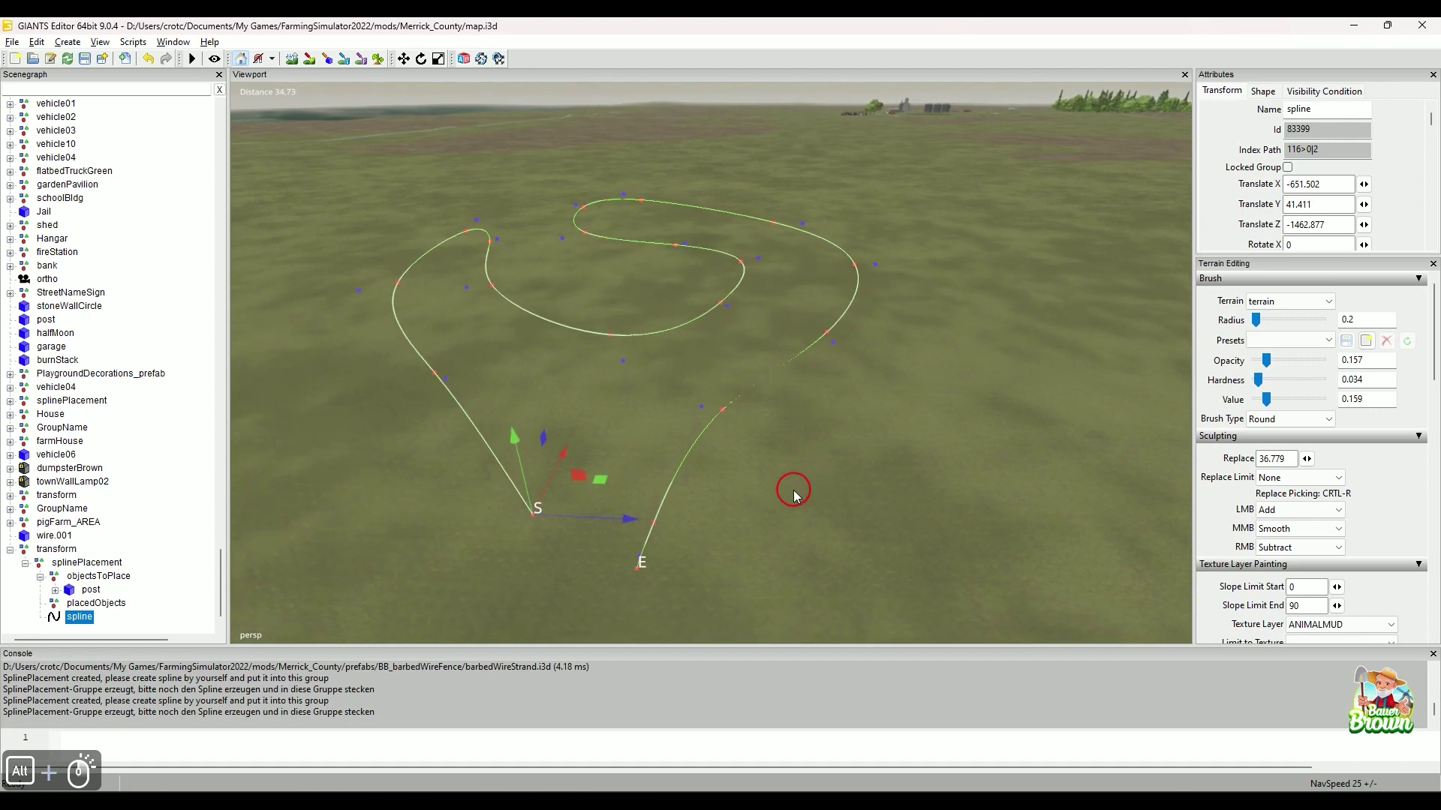
mouse_move(794, 493)
alt+mouse_down()
mouse_move(763, 514)
mouse_move(782, 501)
alt+mouse_up()
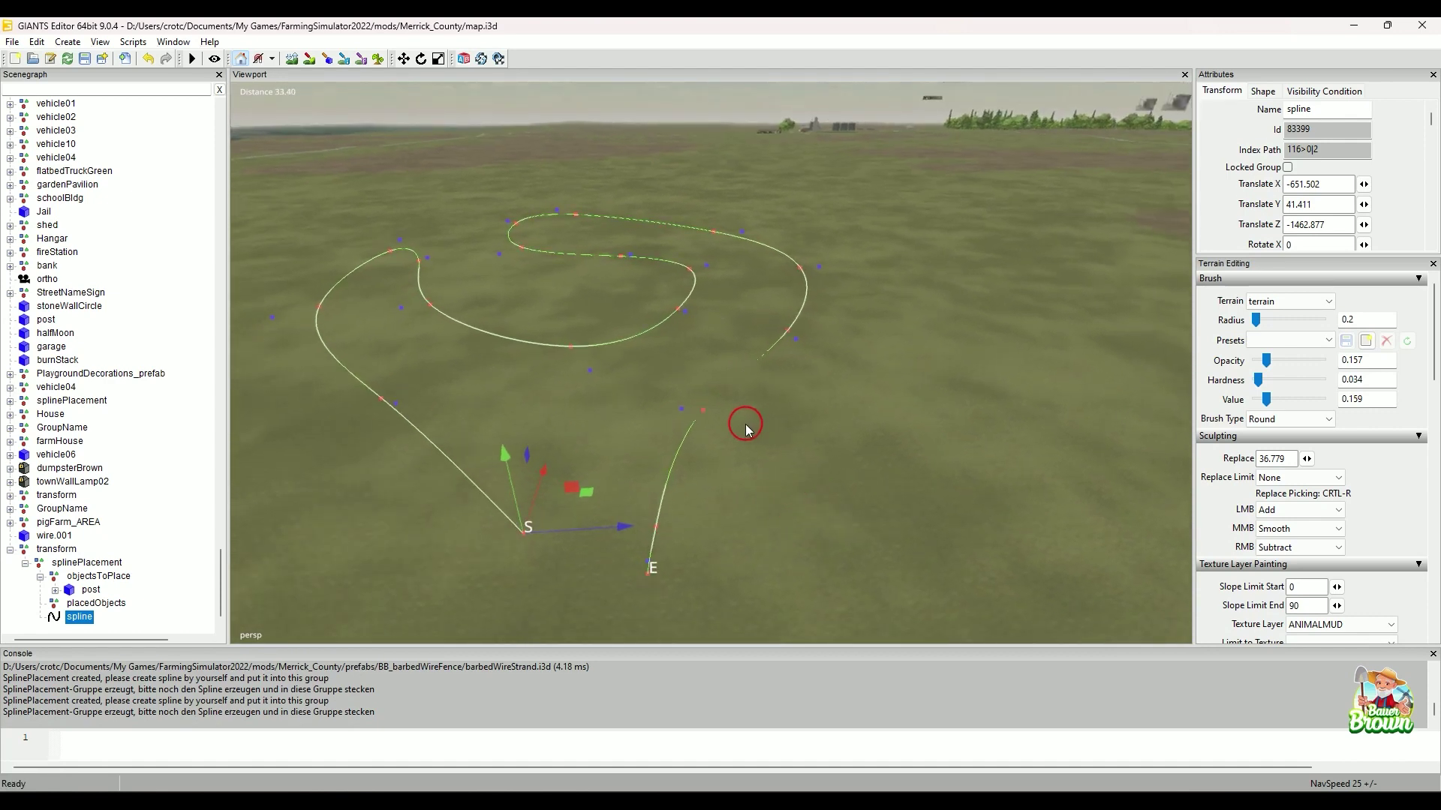
alt+drag(746, 425, 865, 430)
alt+middle_drag(802, 437, 840, 435)
alt+drag(844, 435, 806, 442)
alt+right_drag(807, 443, 797, 469)
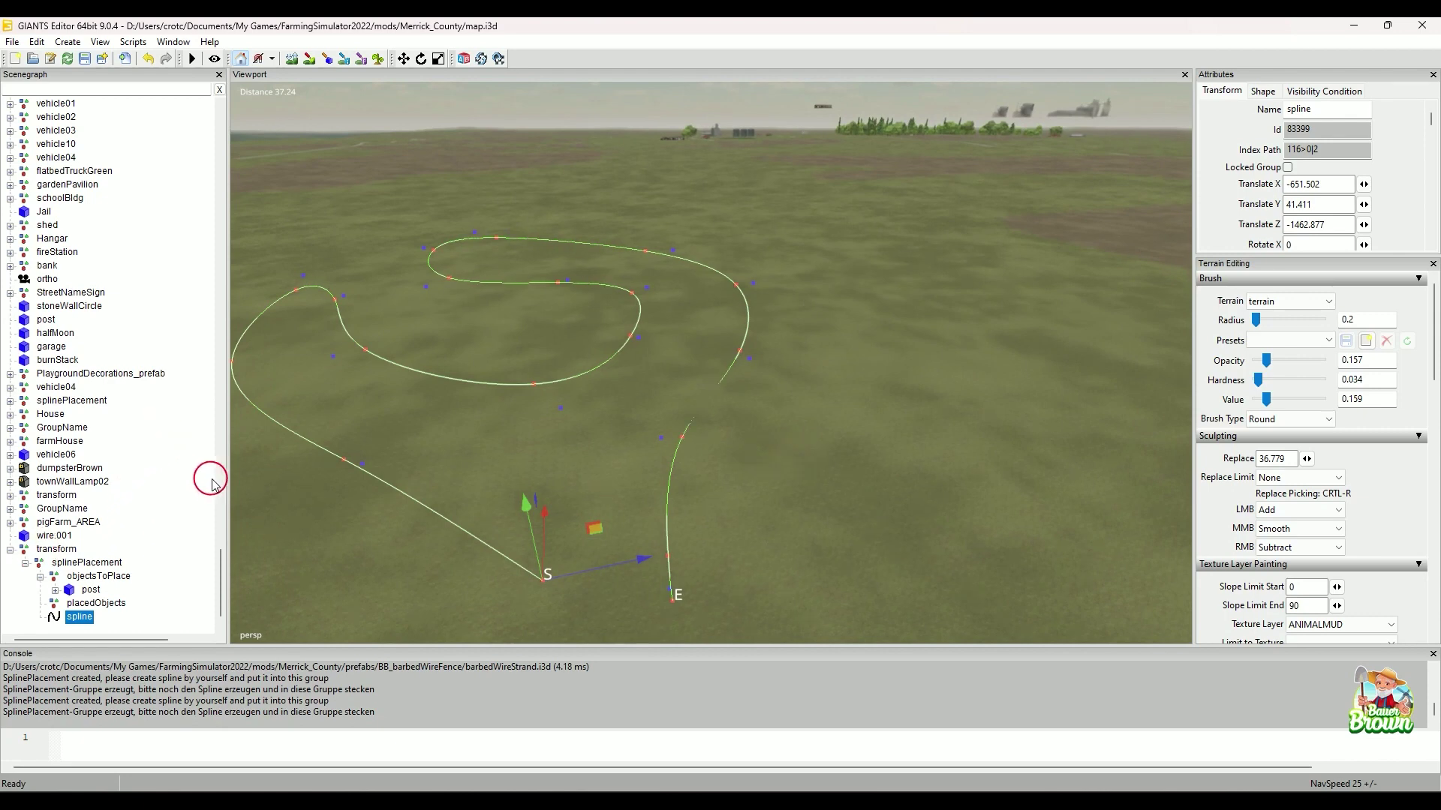
alt+middle_drag(415, 315, 538, 378)
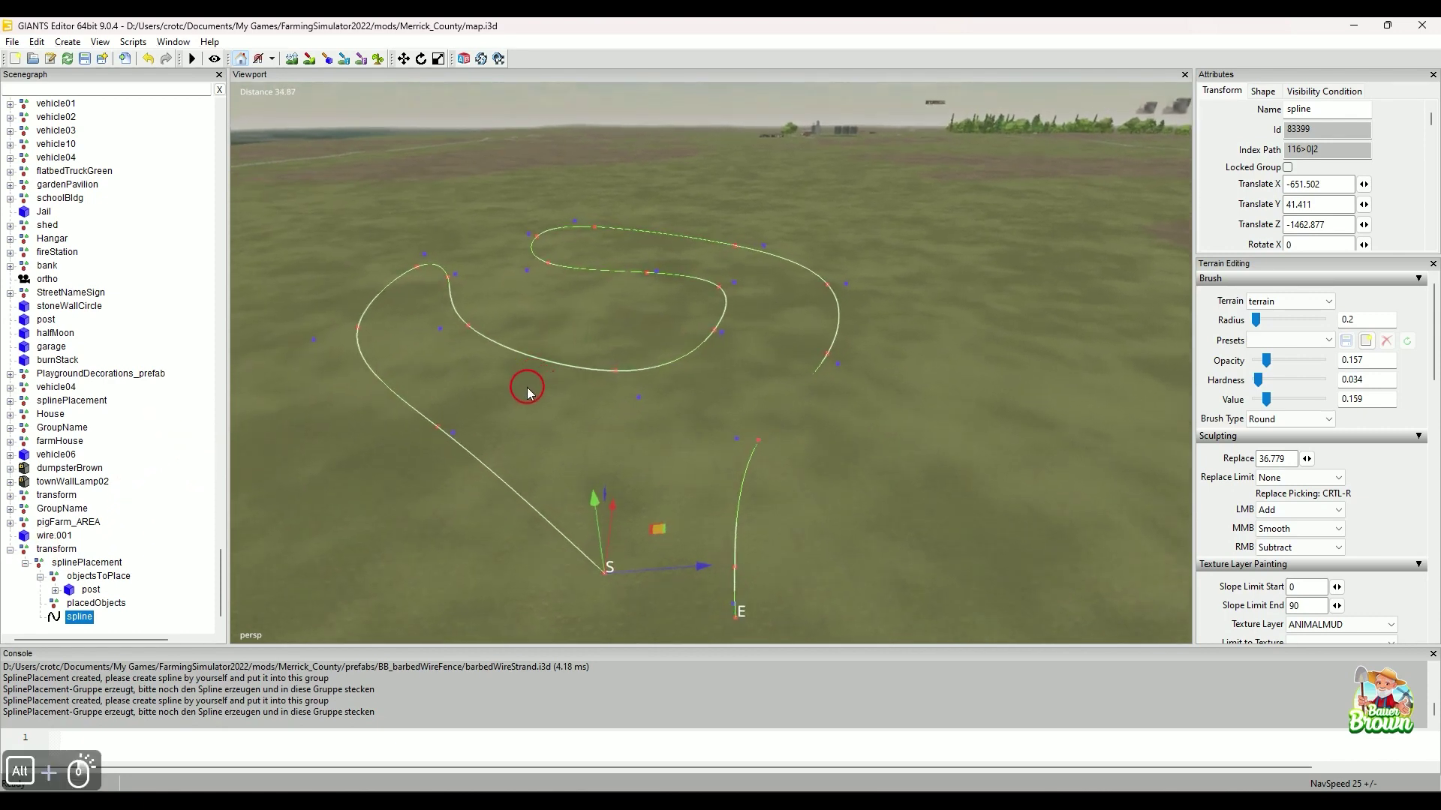
With splinePlacement selected, save the modified utility_pole_wires.lua script and review the parameters of Spline Placement Execute in the Script Editor
click(111, 563)
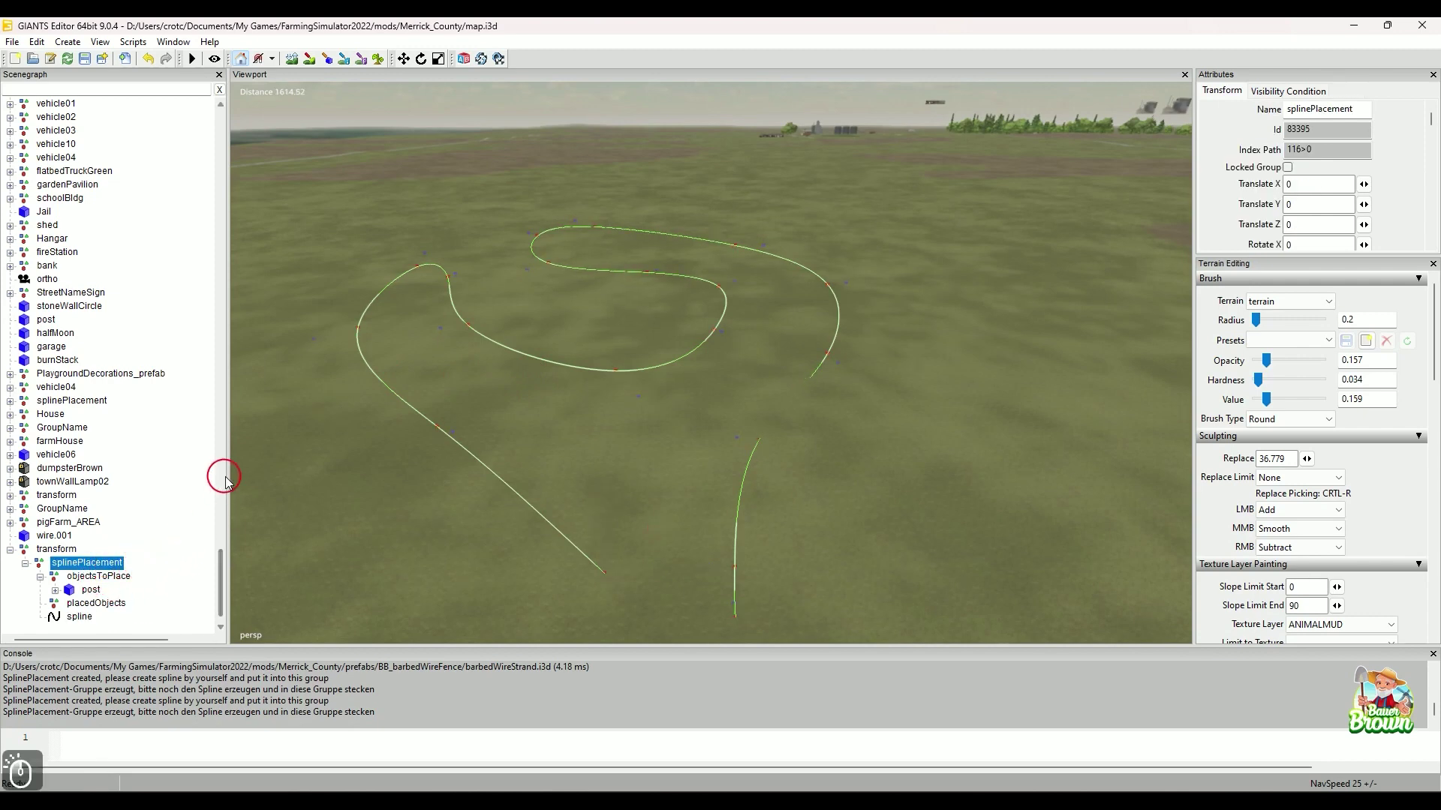
click(174, 42)
click(246, 159)
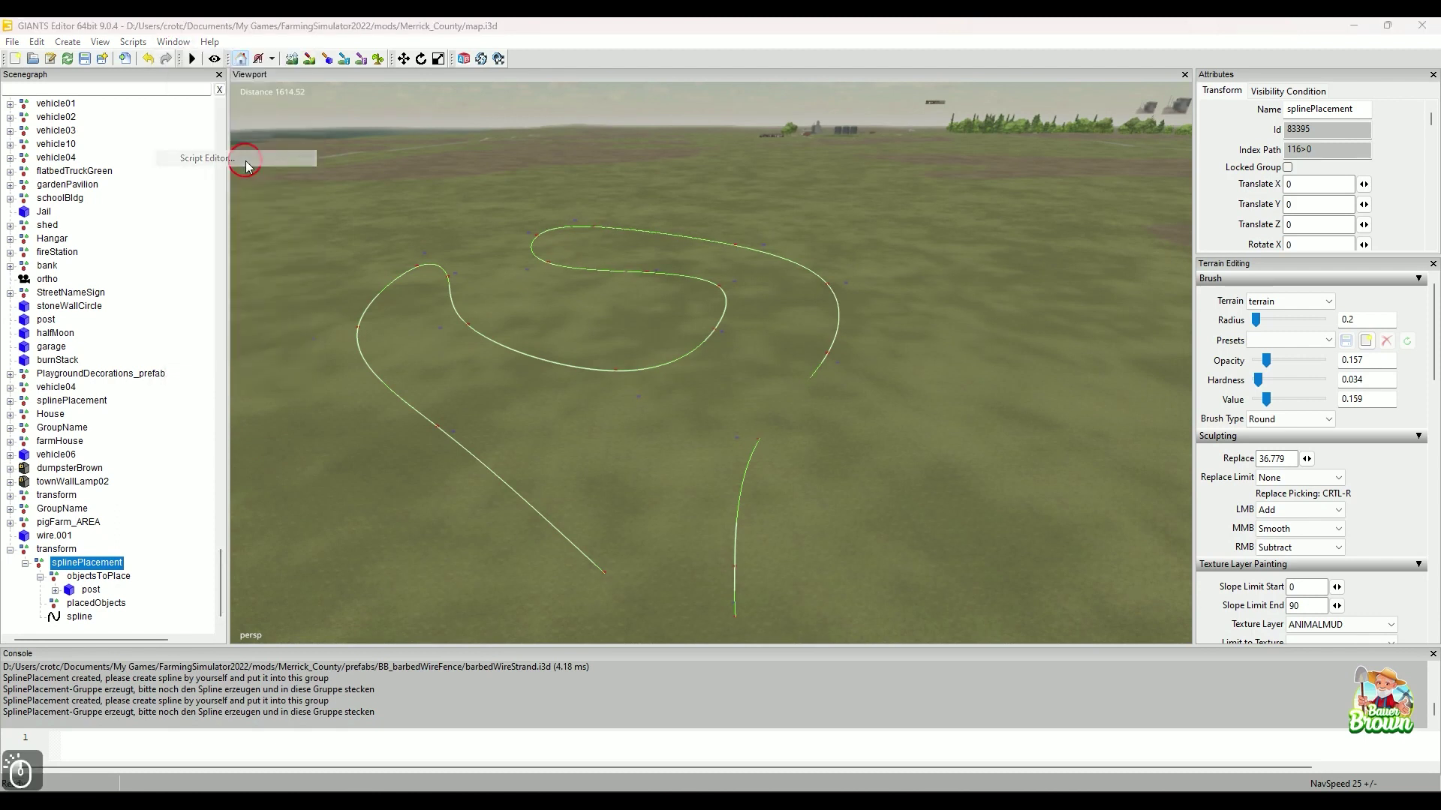
mouse_move(720, 801)
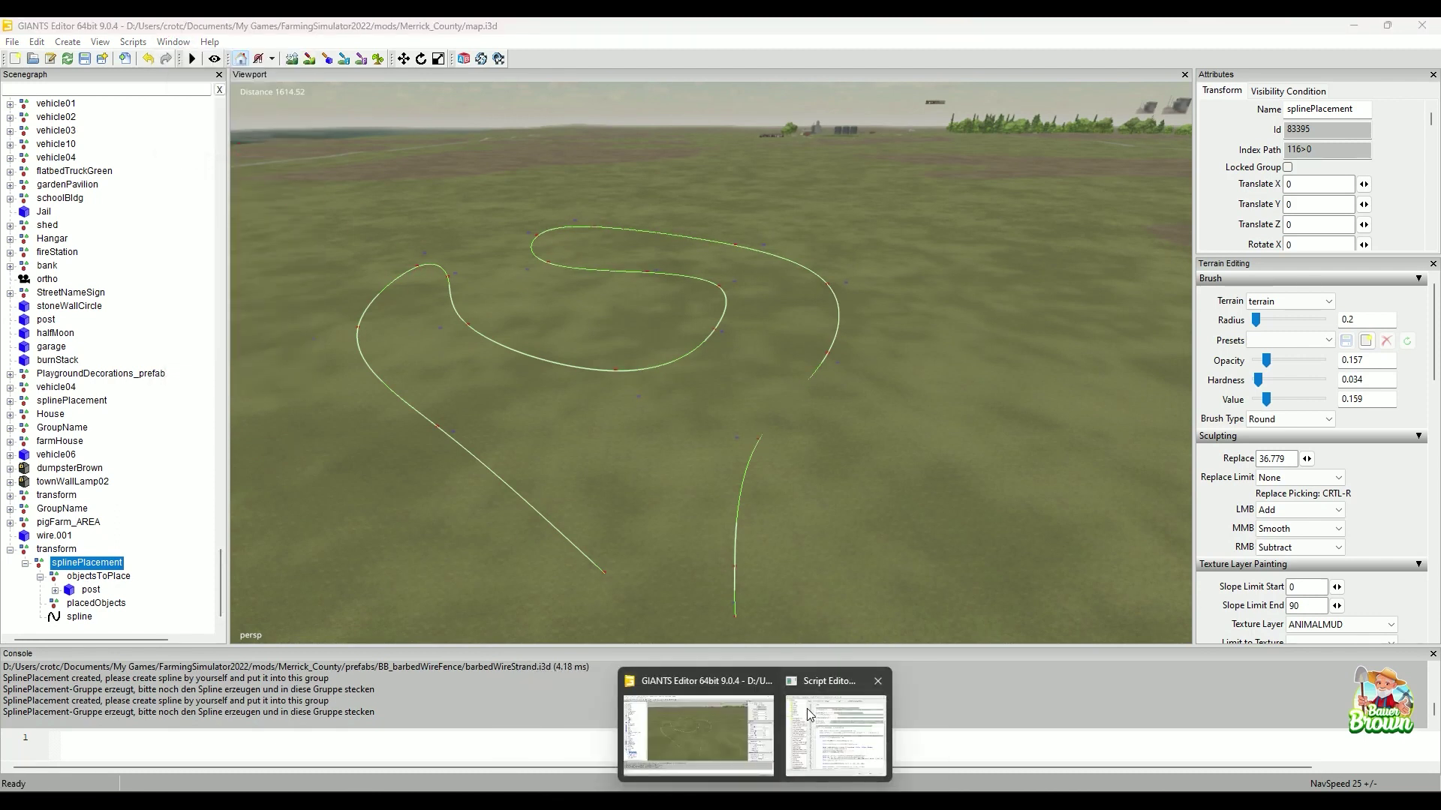
click(818, 713)
scroll(466, 453, down, 2)
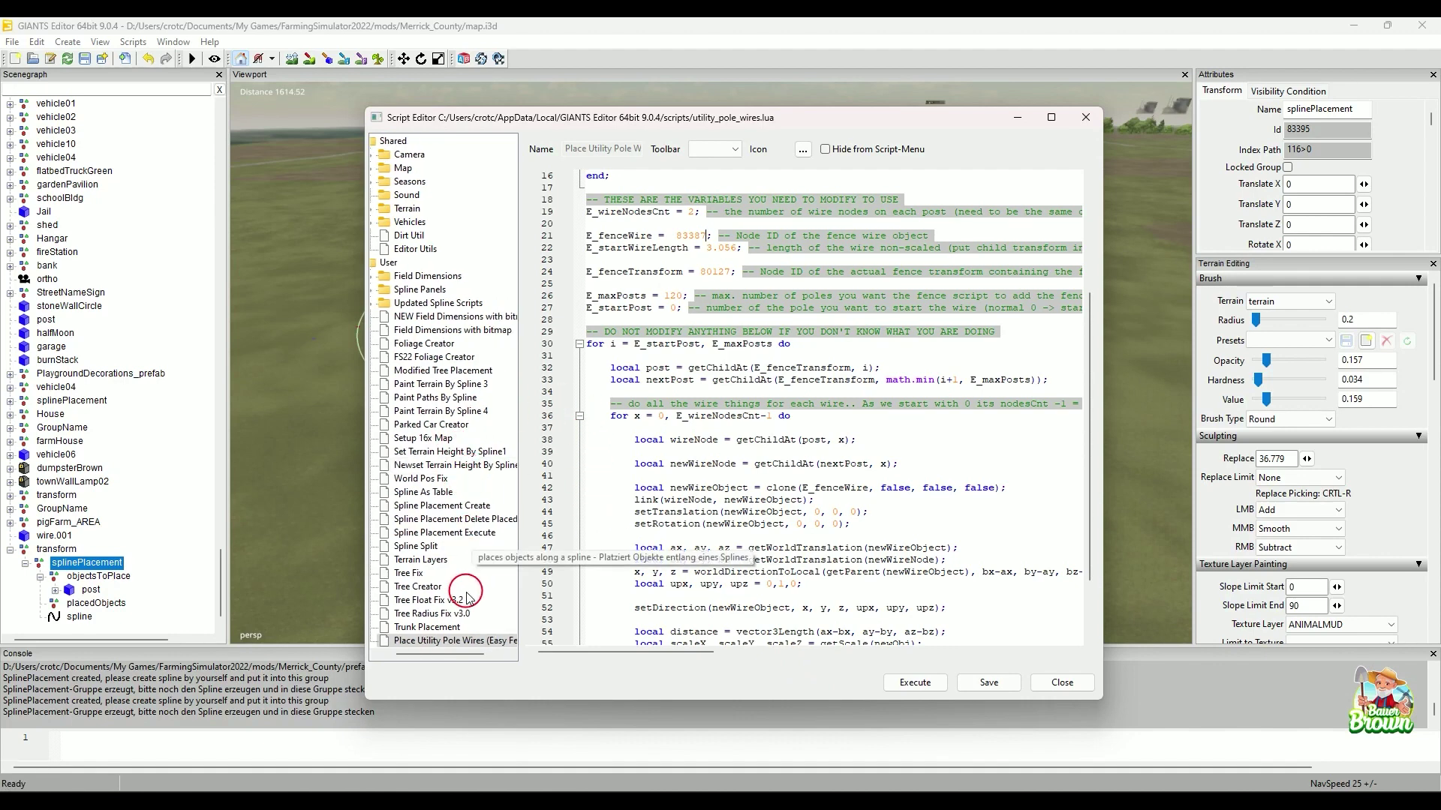
click(450, 533)
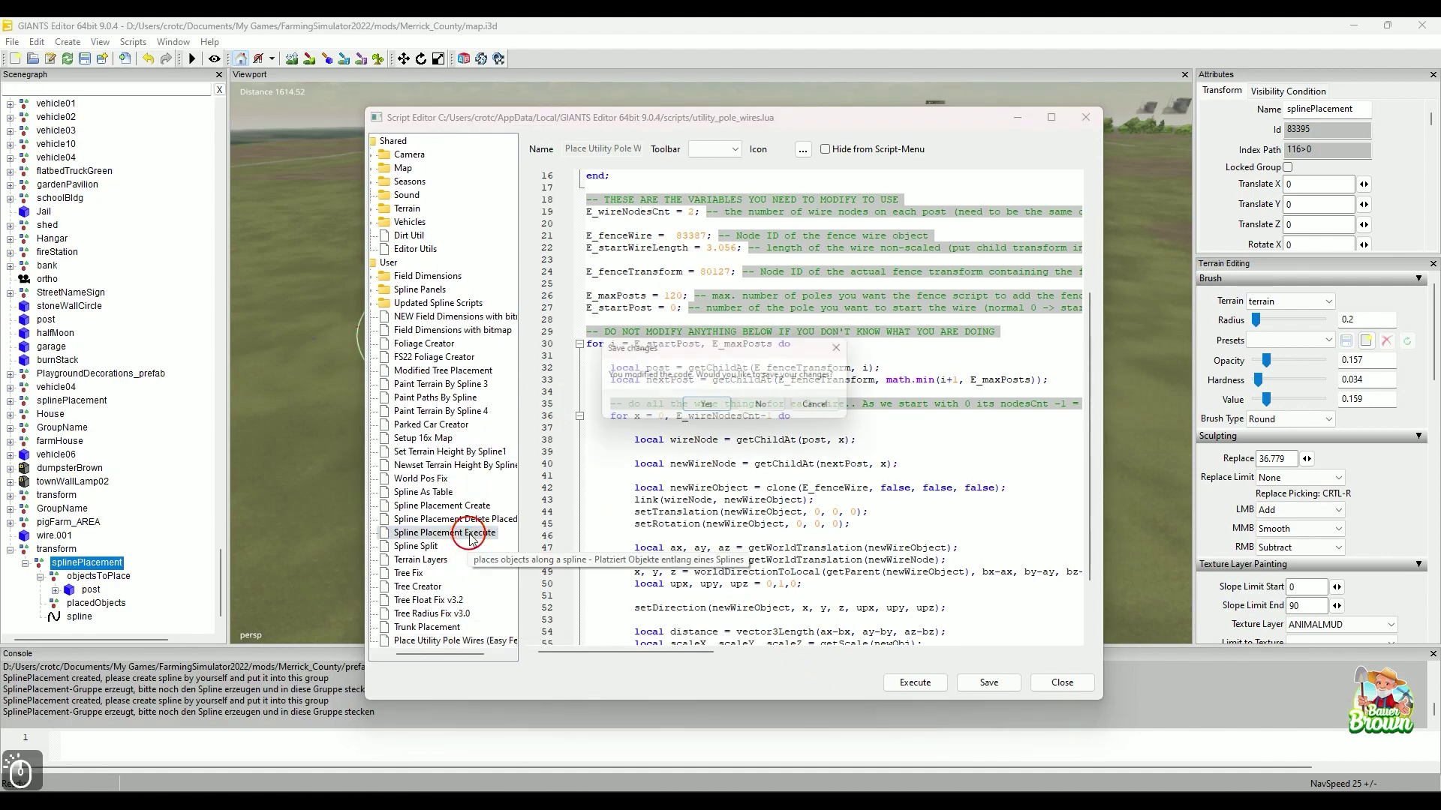
click(709, 407)
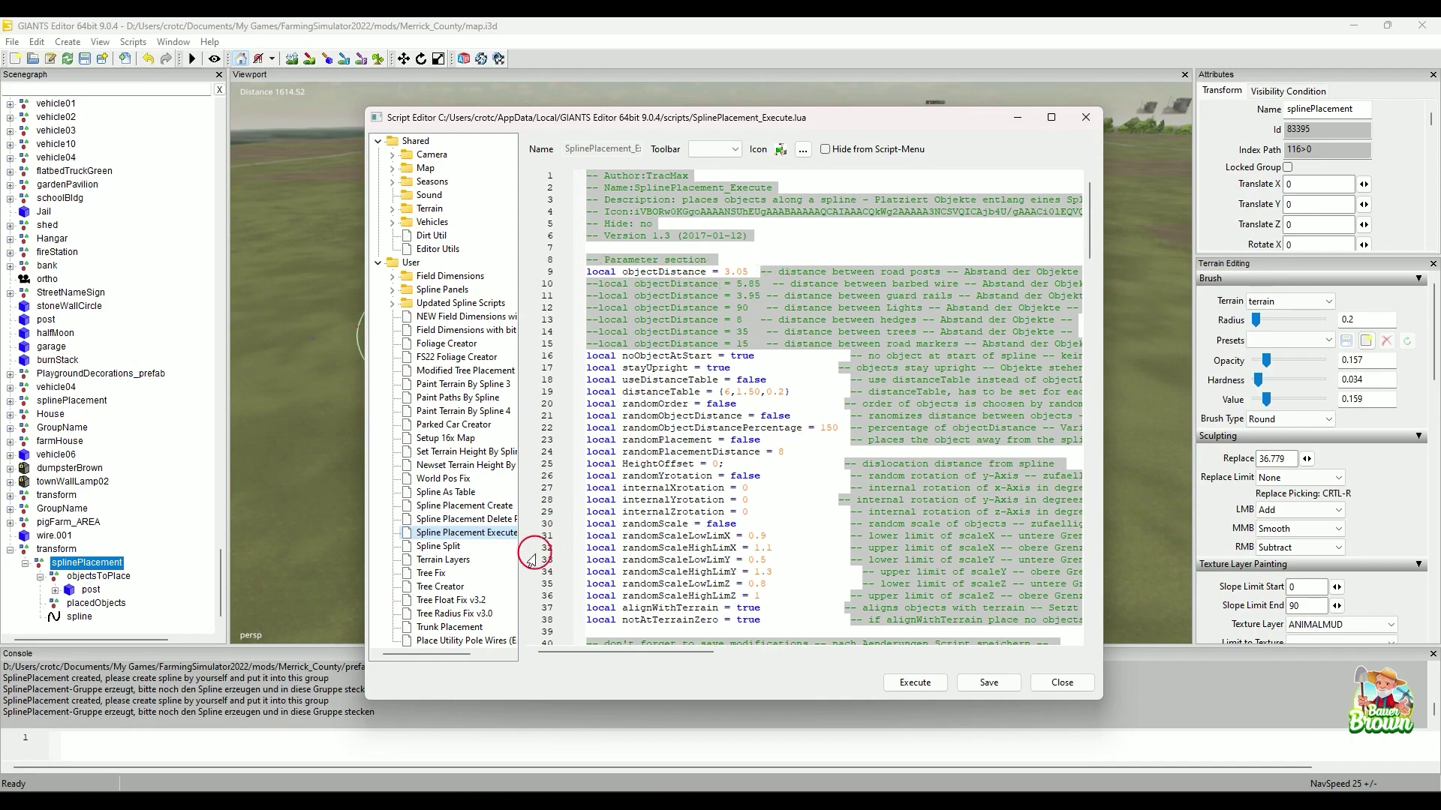
click(1017, 122)
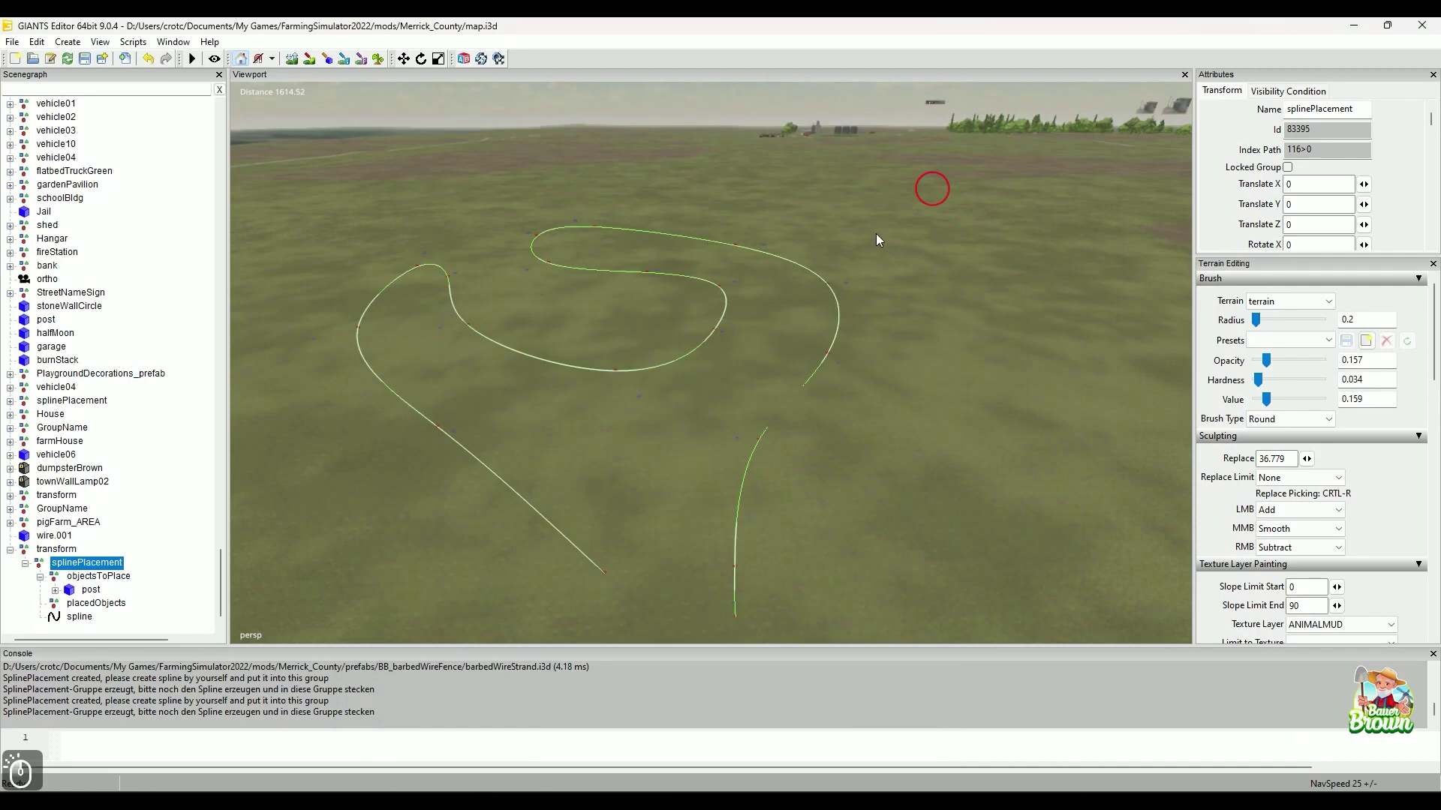
Review the Spline Placement Execute parameters in the Script Editor, then save the script and close the editor
alt+drag(801, 434, 739, 475)
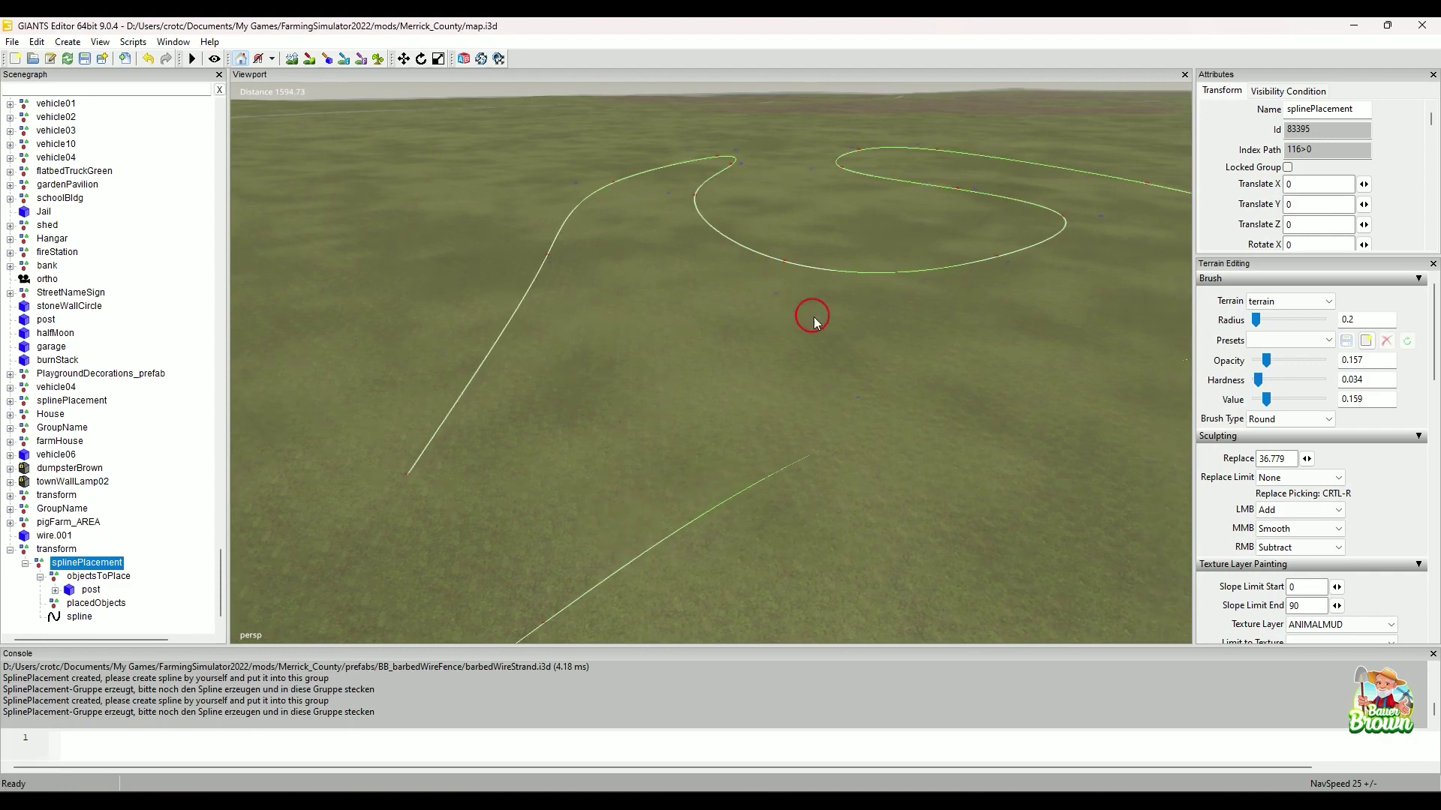
alt+drag(884, 325, 755, 380)
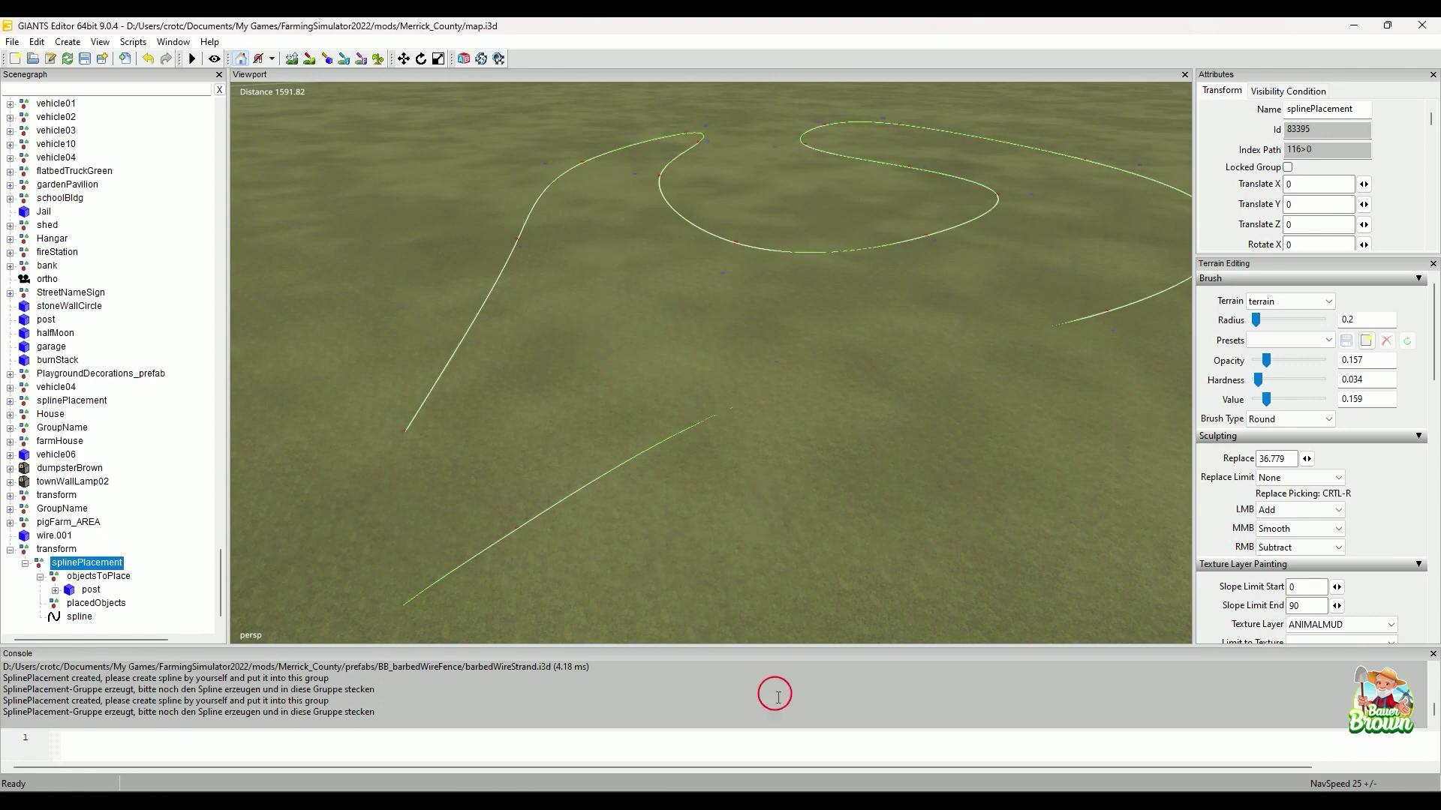
mouse_move(821, 801)
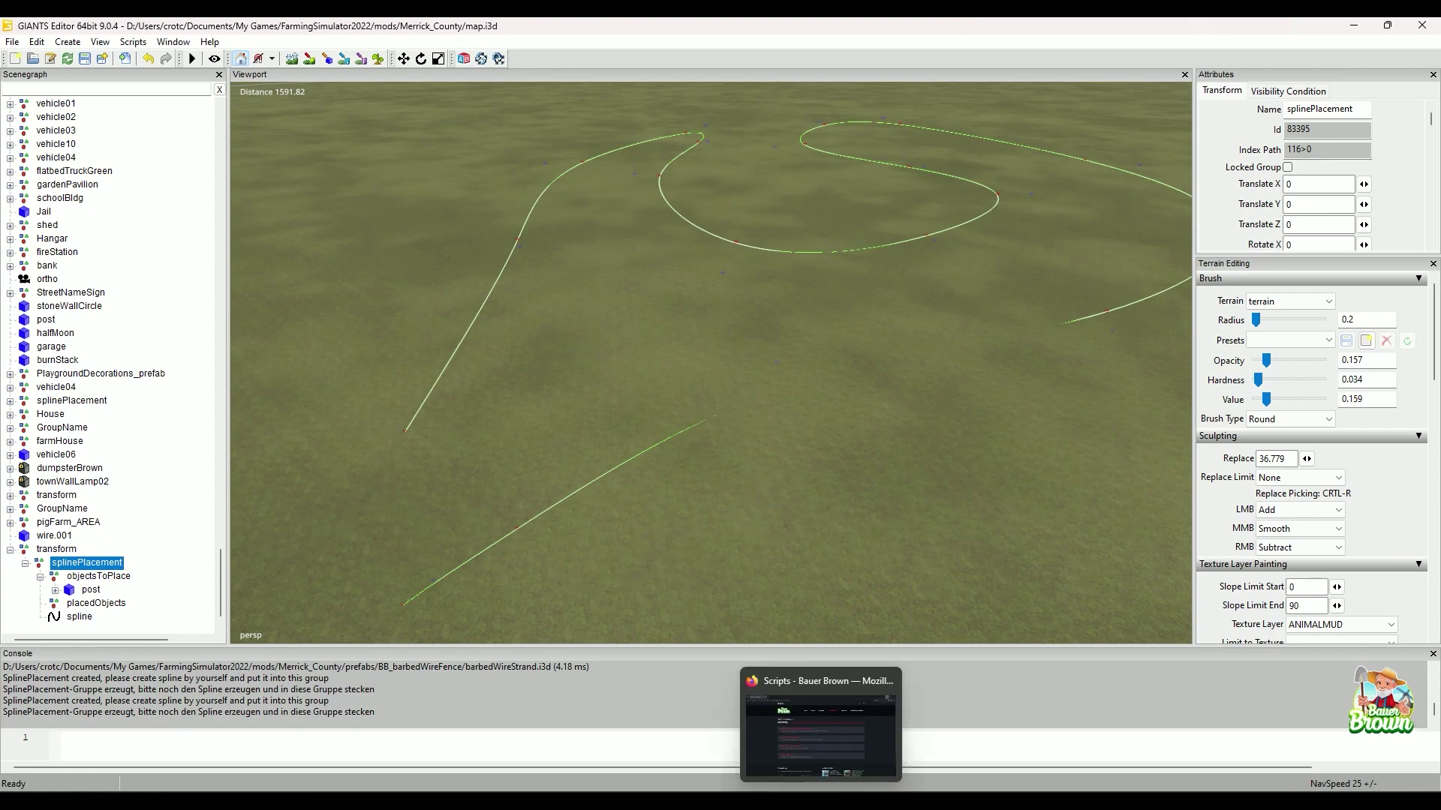
mouse_move(758, 801)
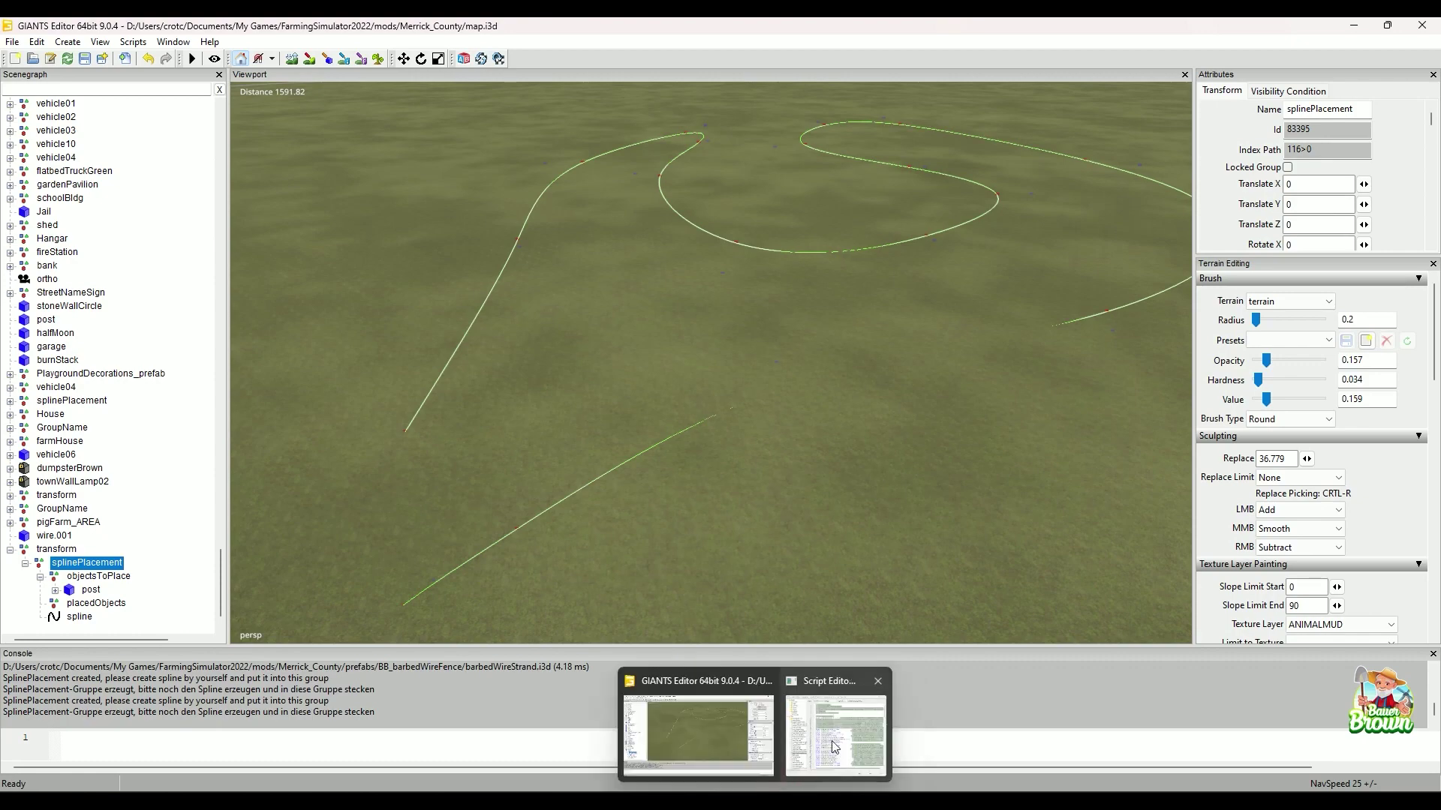
click(837, 720)
click(710, 207)
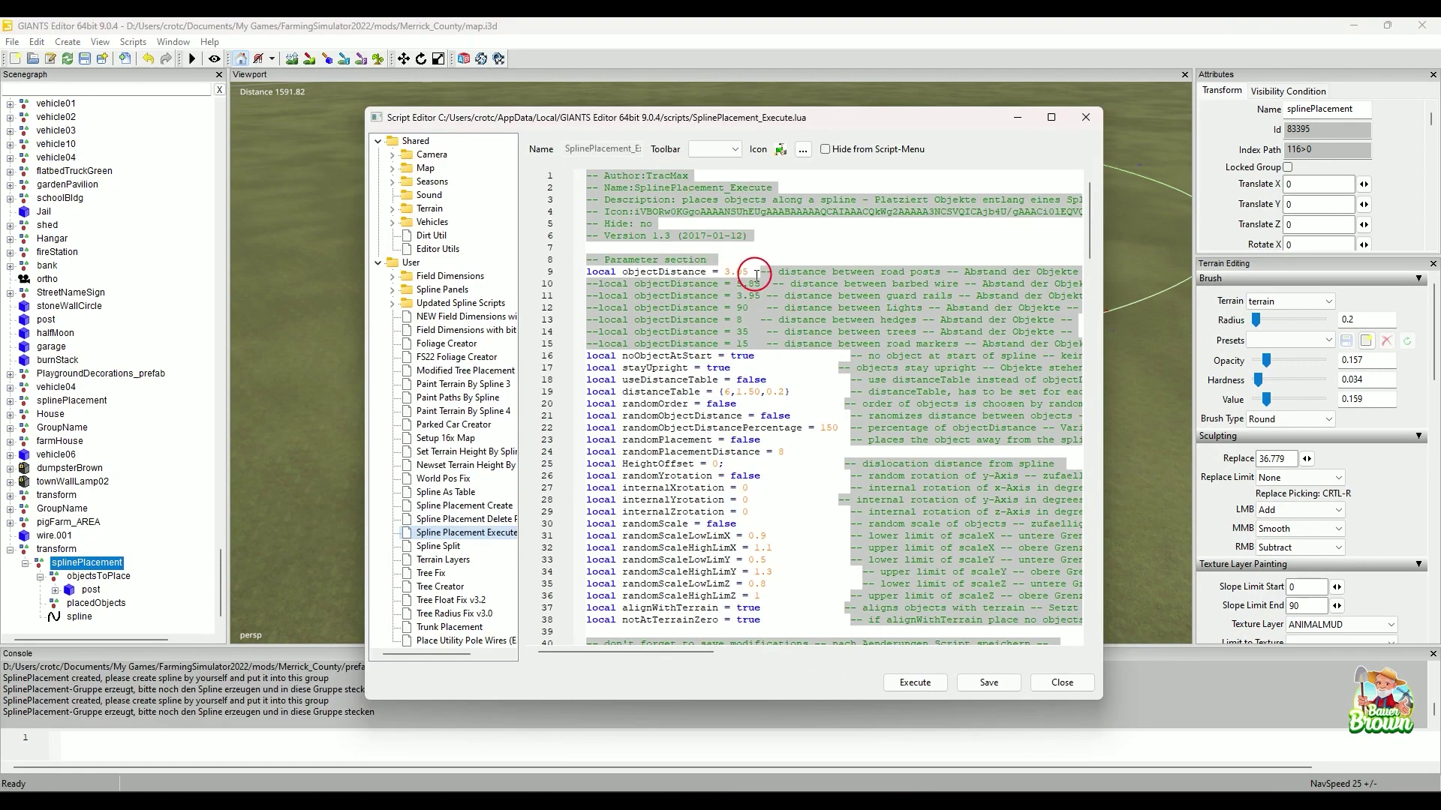
scroll(788, 430, down, 1)
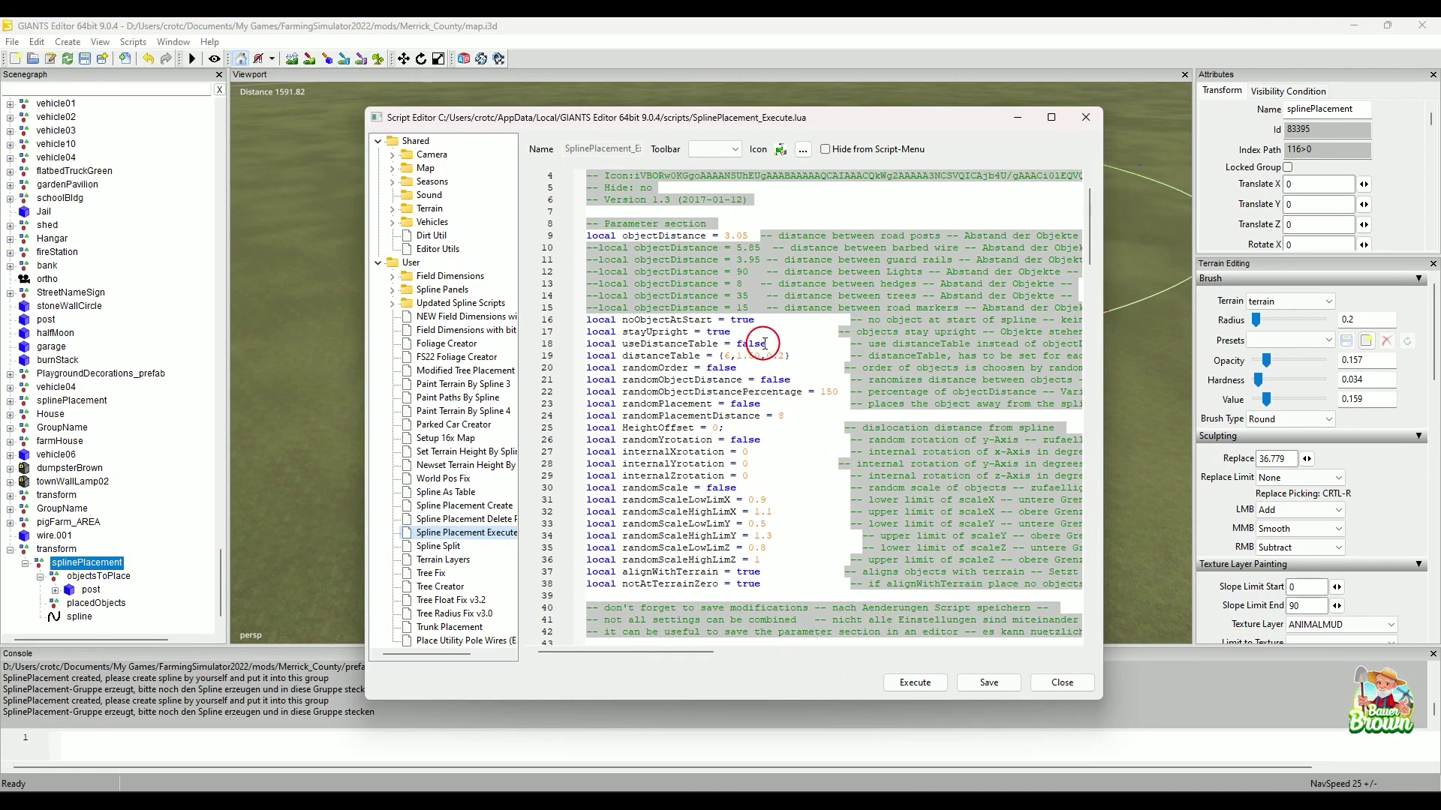
scroll(758, 317, down, 1)
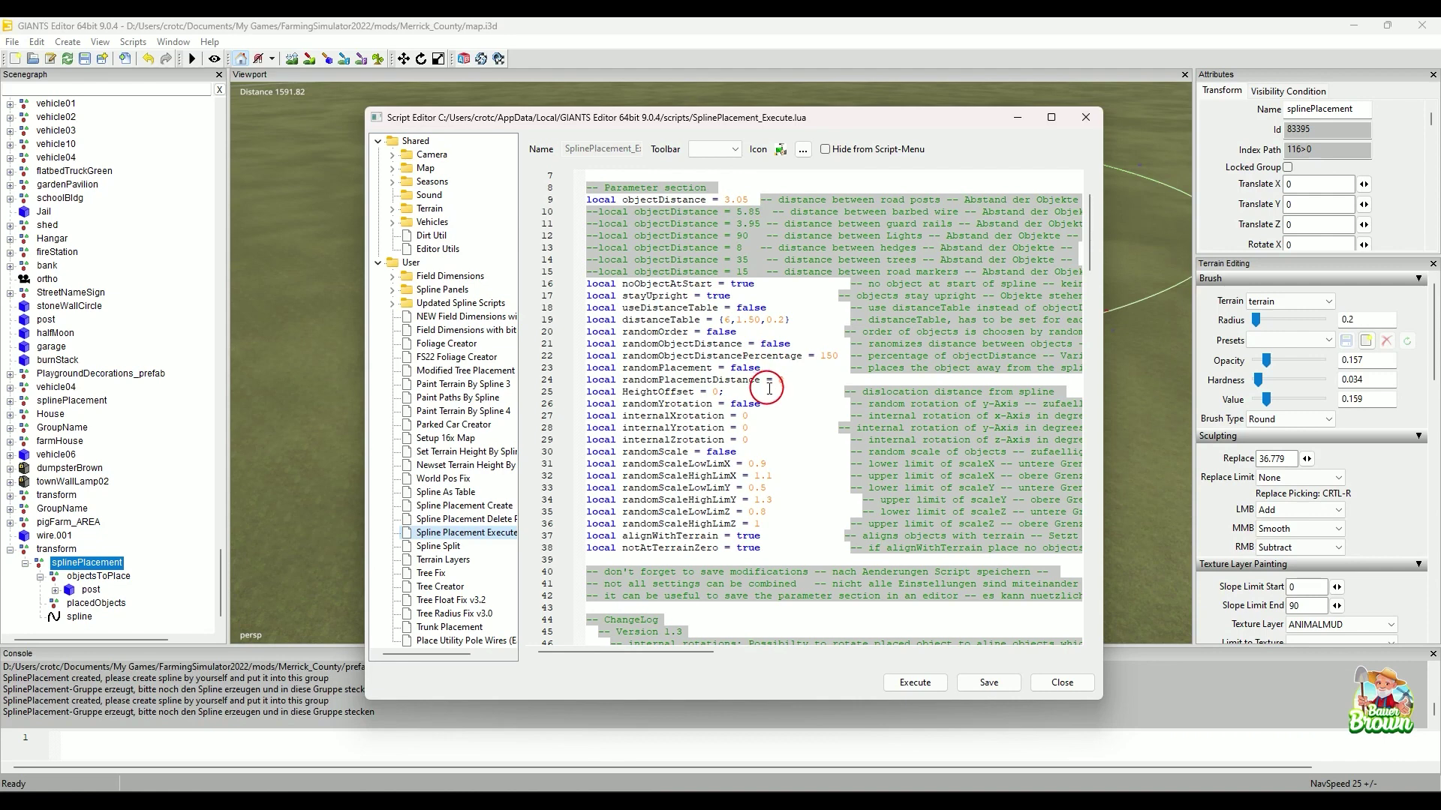
text(8)
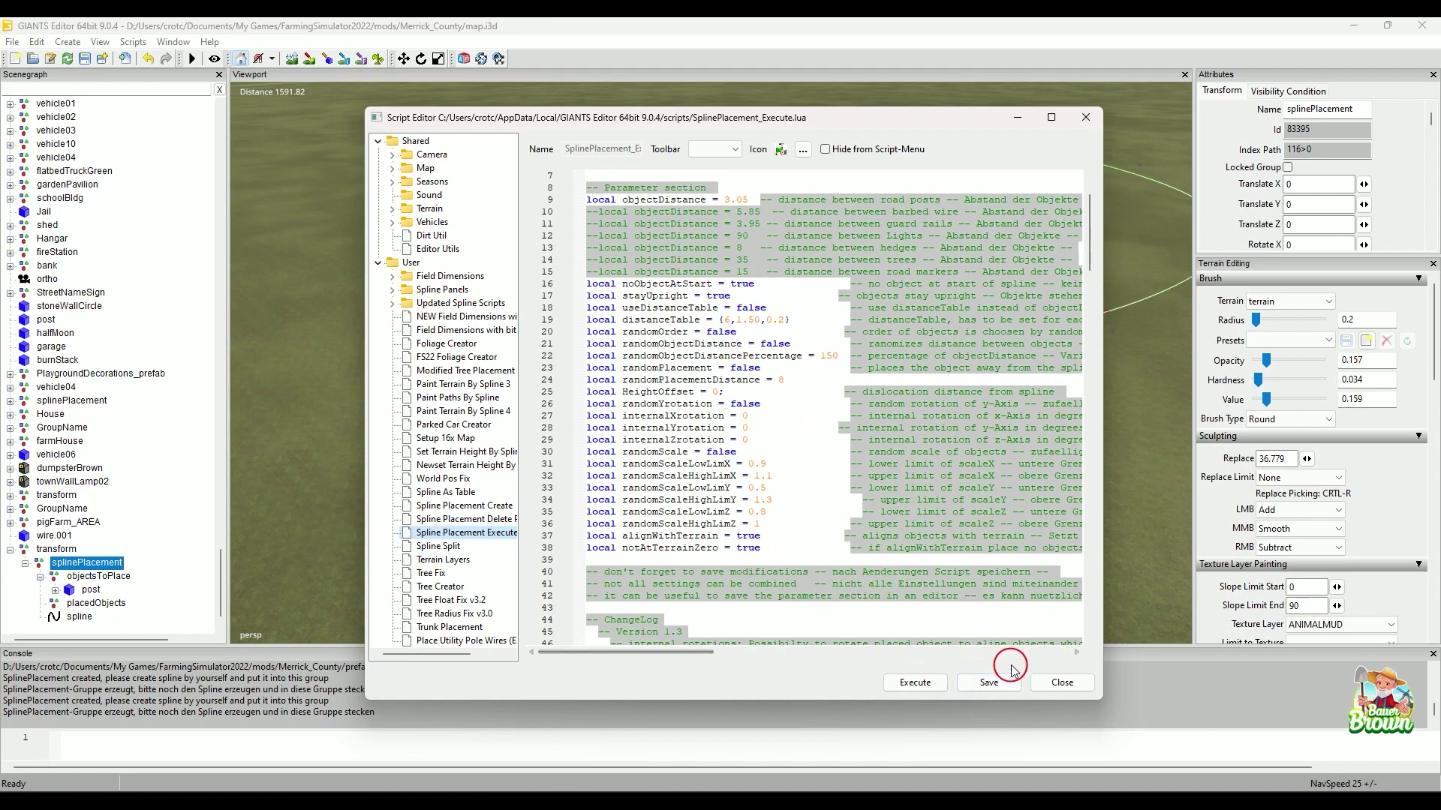
click(990, 684)
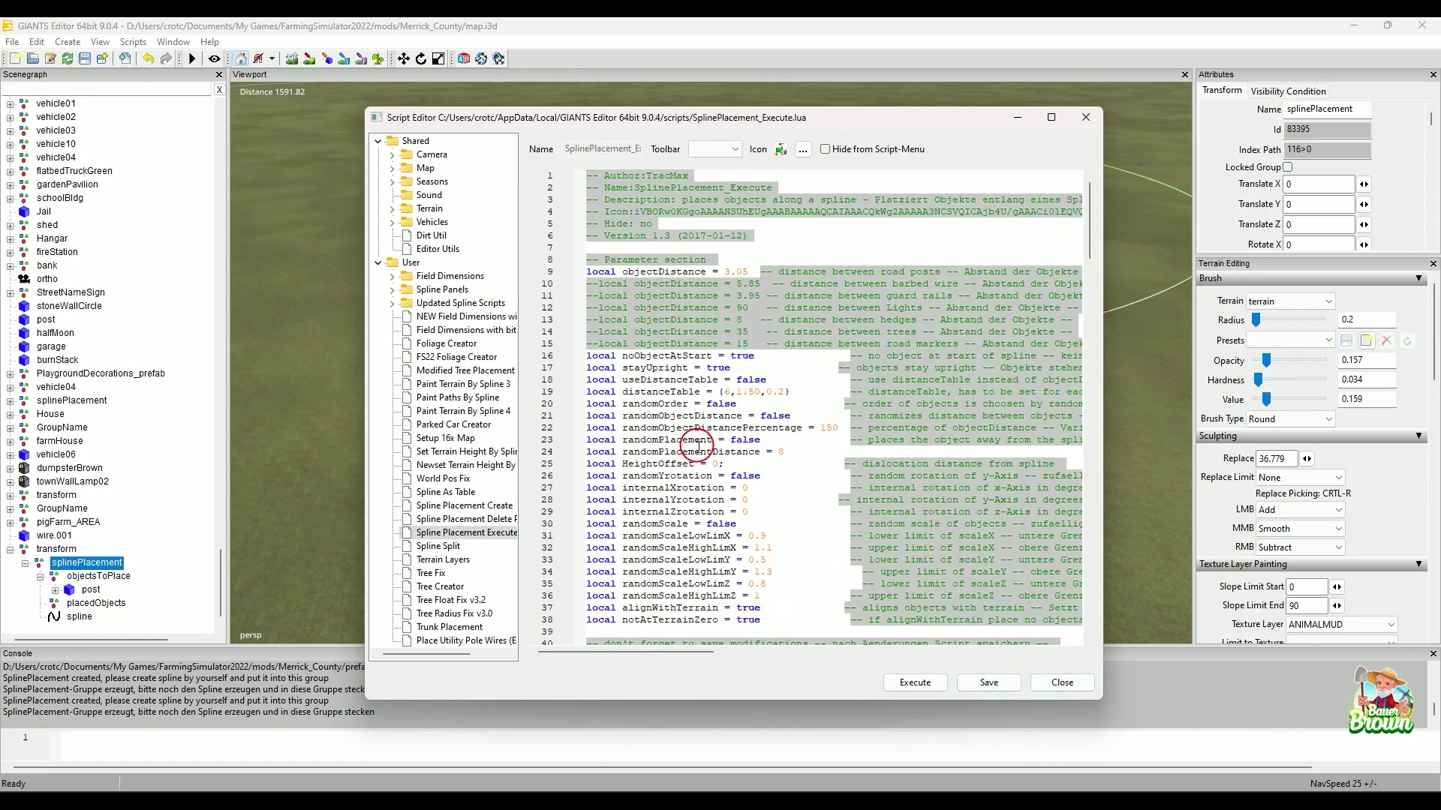
click(1086, 117)
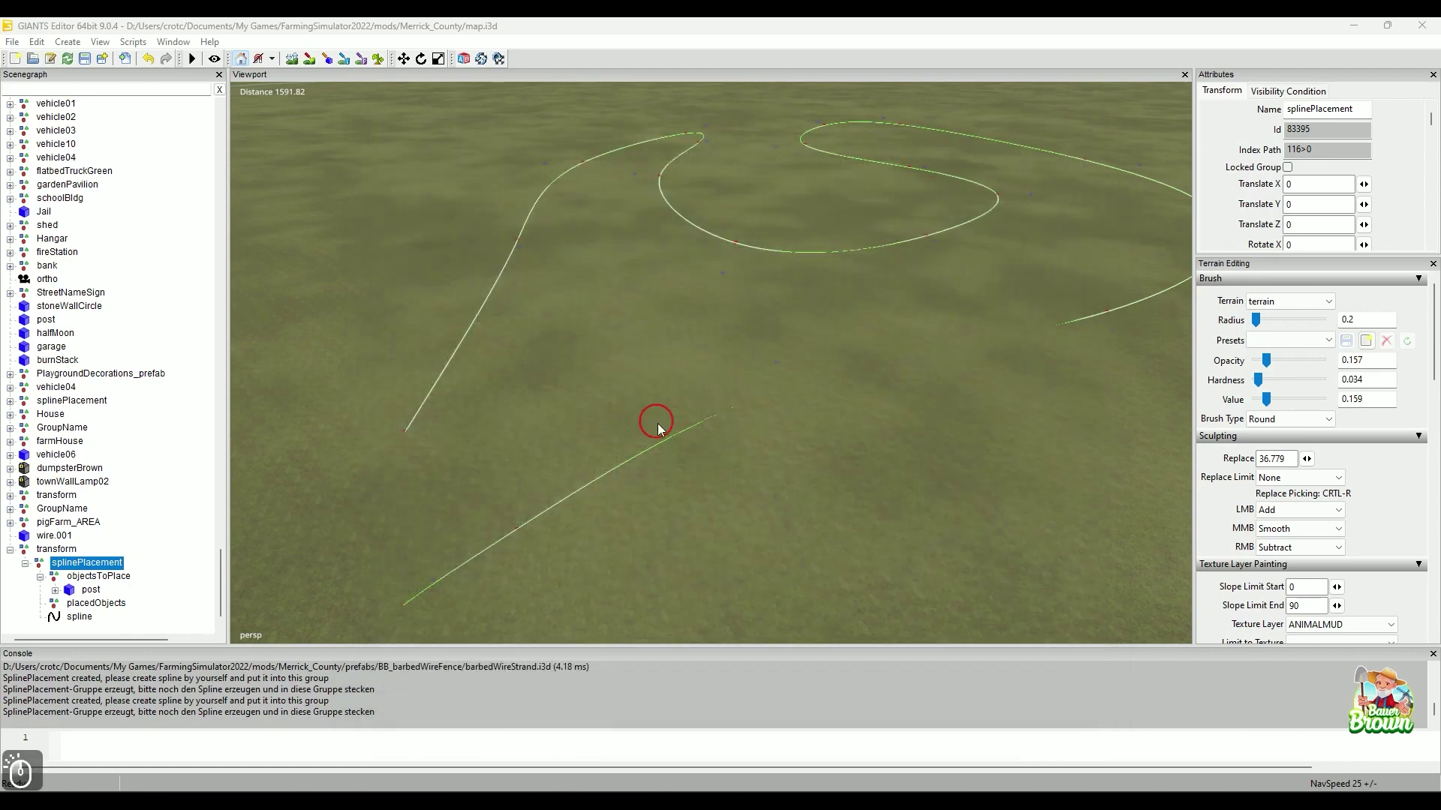
Run Spline Placement Execute on splinePlacement to place the posts along the winding spline, and view the row of posts
alt+right_drag(752, 422, 736, 421)
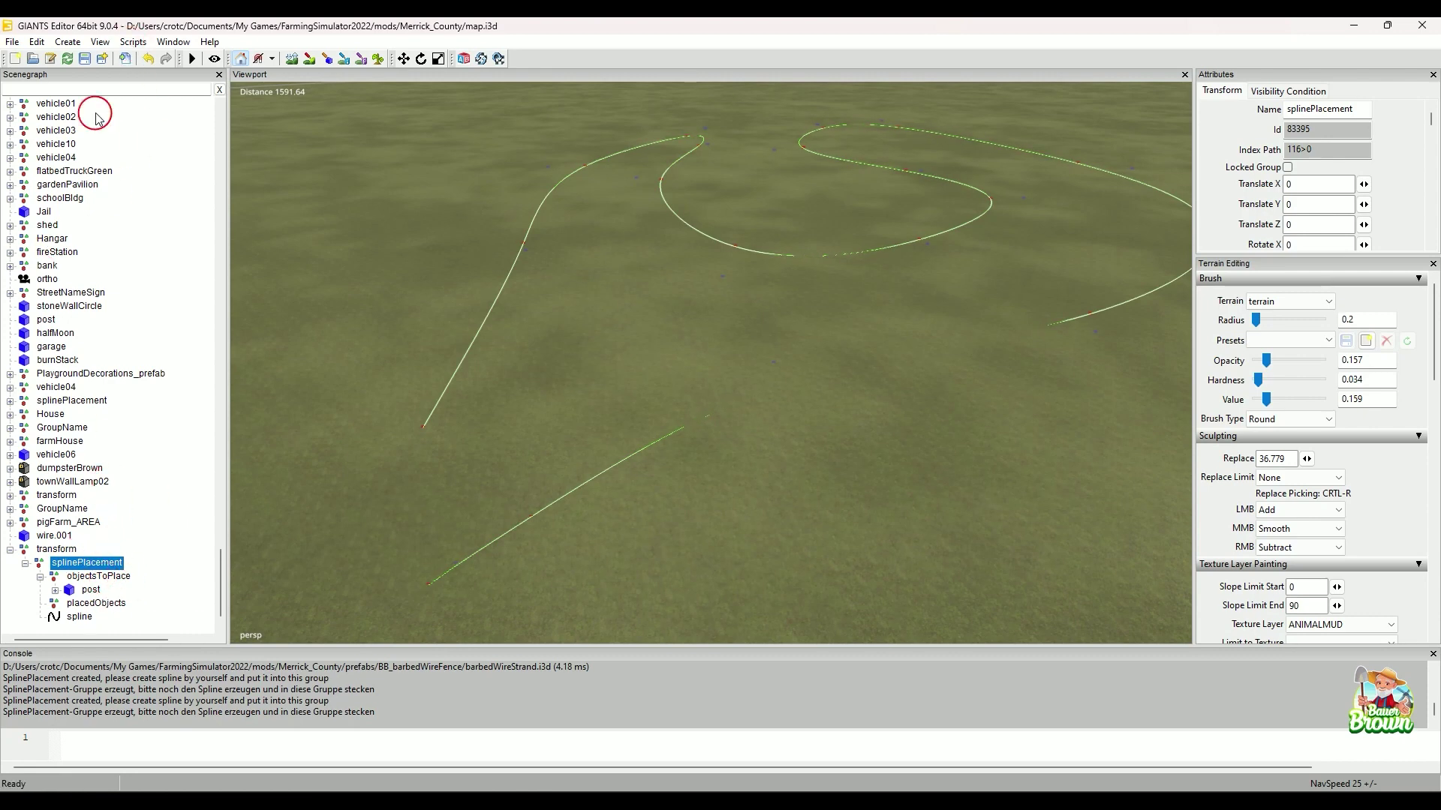
click(134, 43)
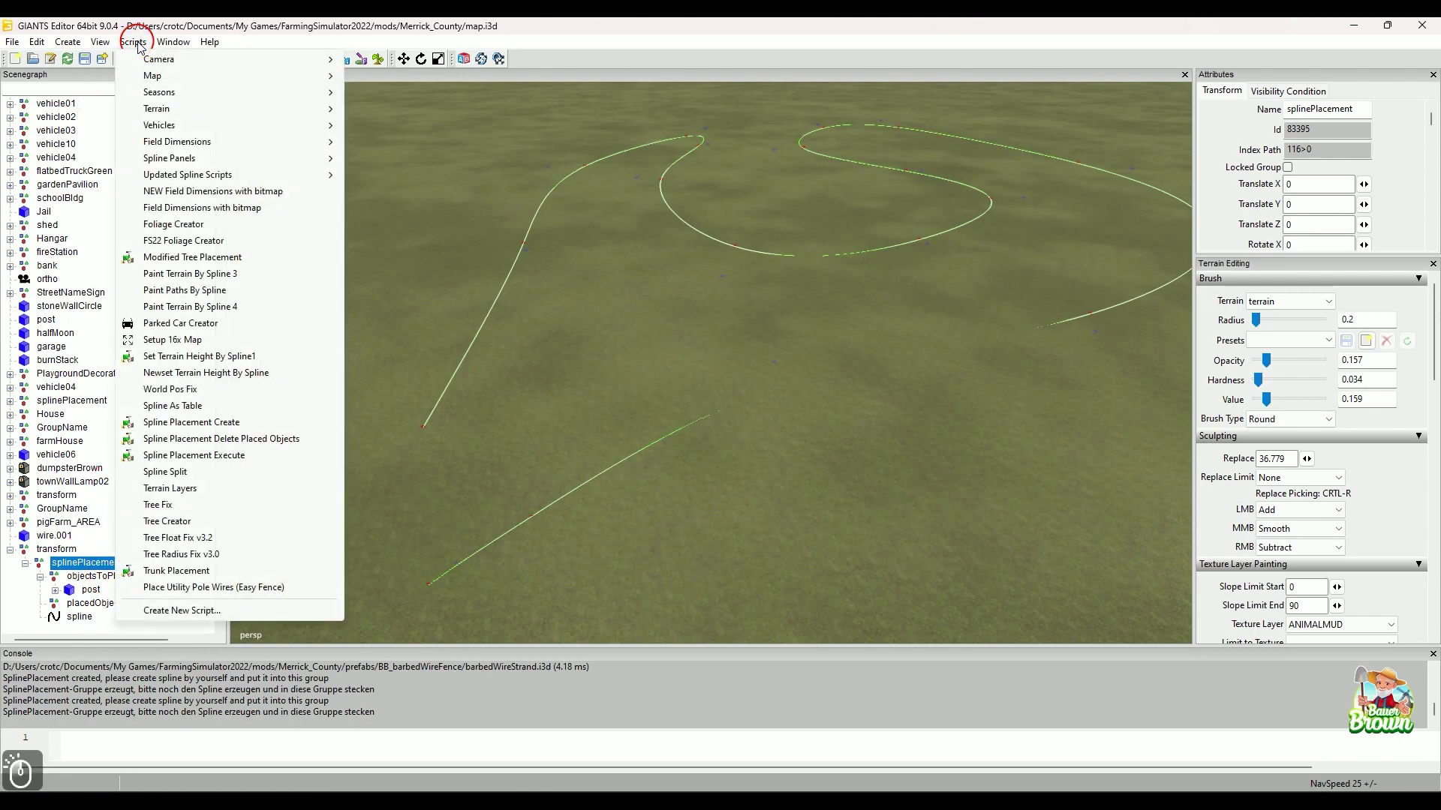
click(286, 455)
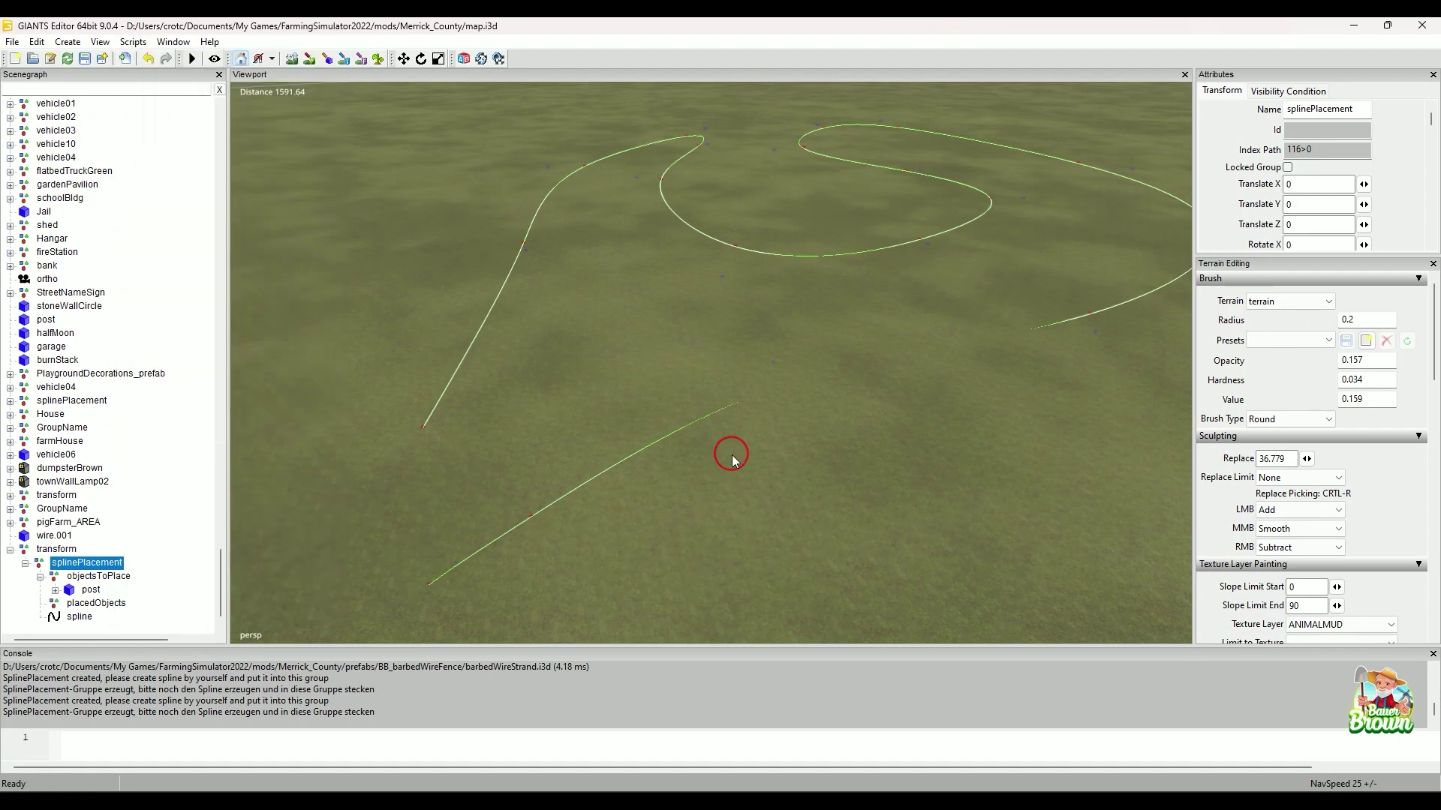
alt+drag(733, 470, 778, 483)
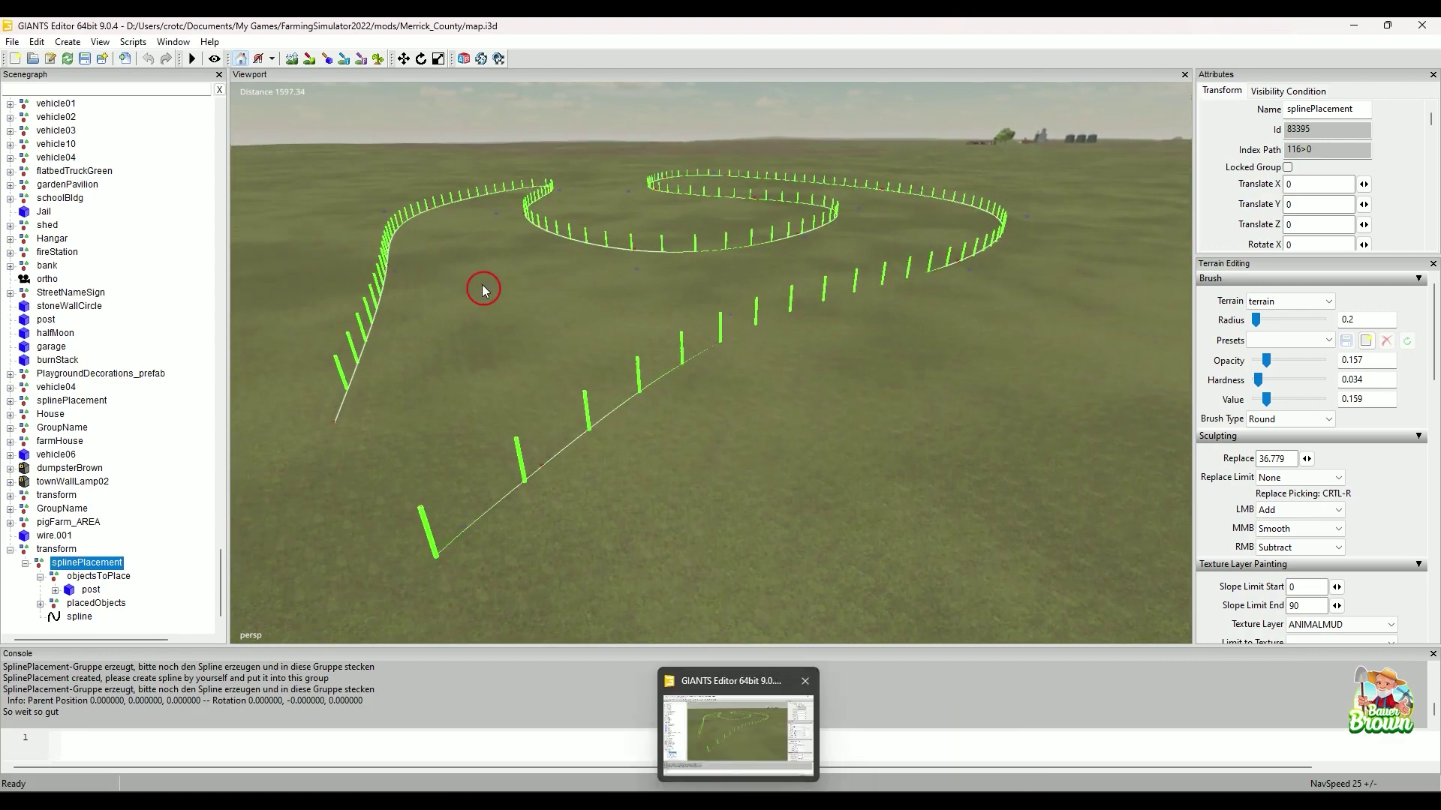
Open the Place Utility Pole Wires (Easy Fence) script in the Script Editor at its E_fenceTransform variable
click(174, 42)
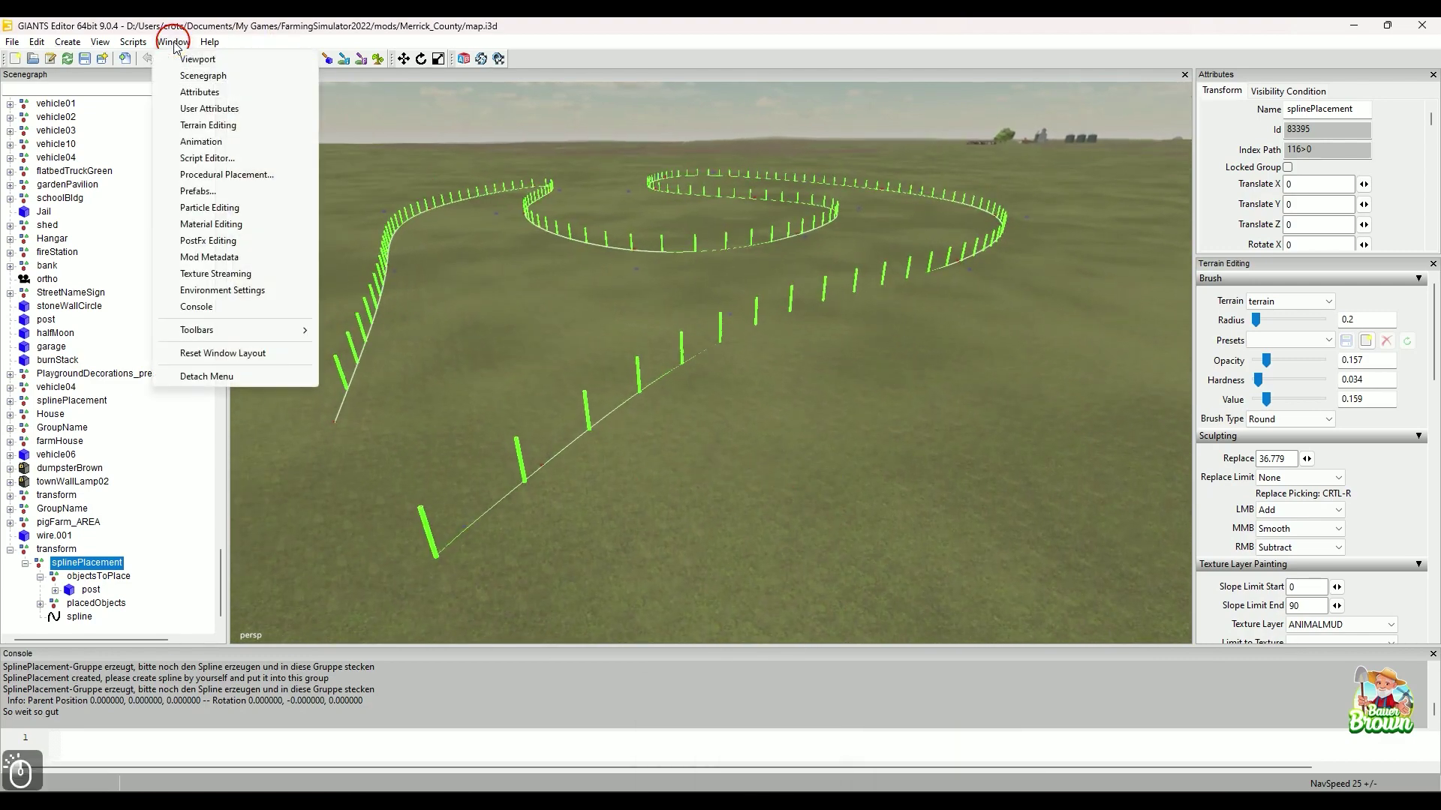
click(218, 159)
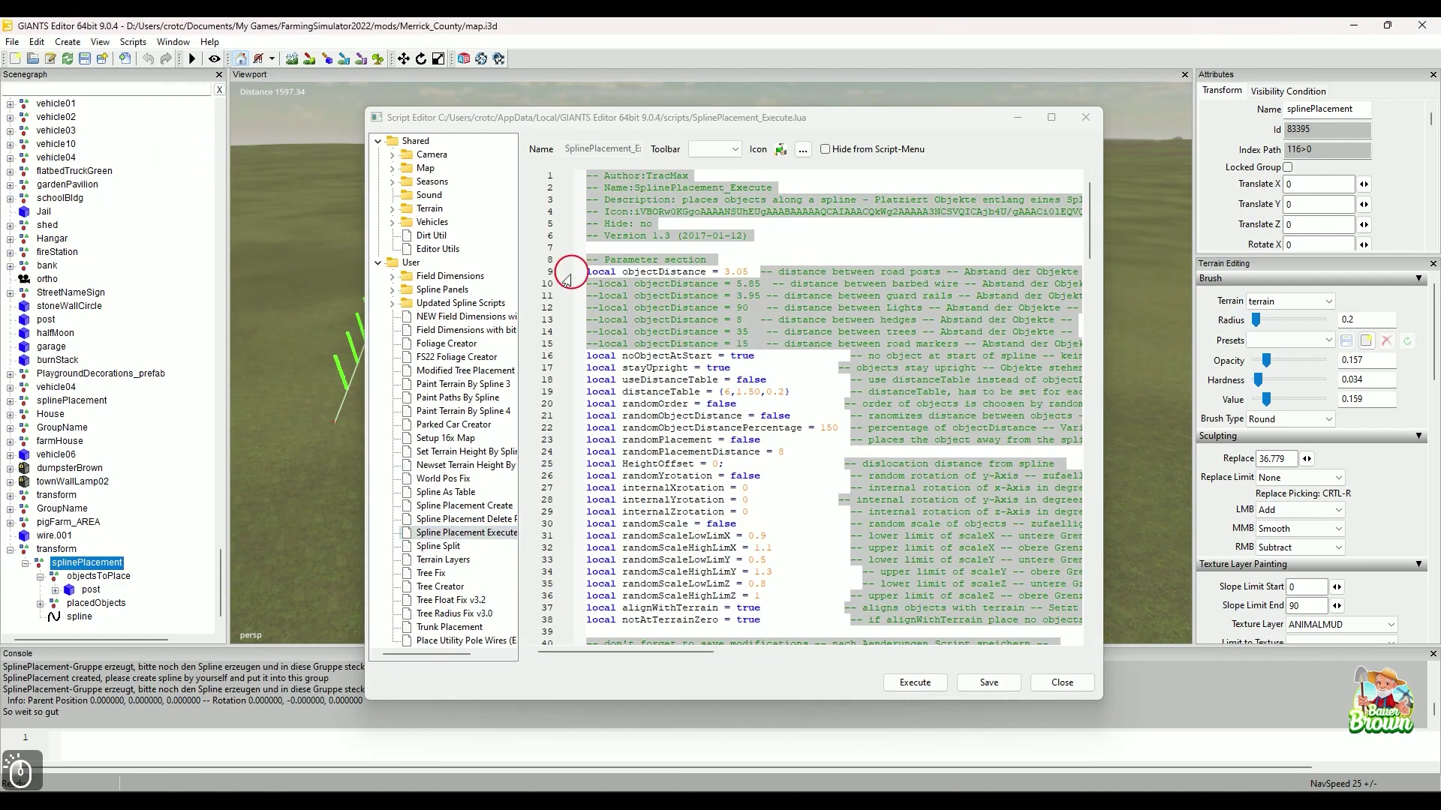
click(459, 650)
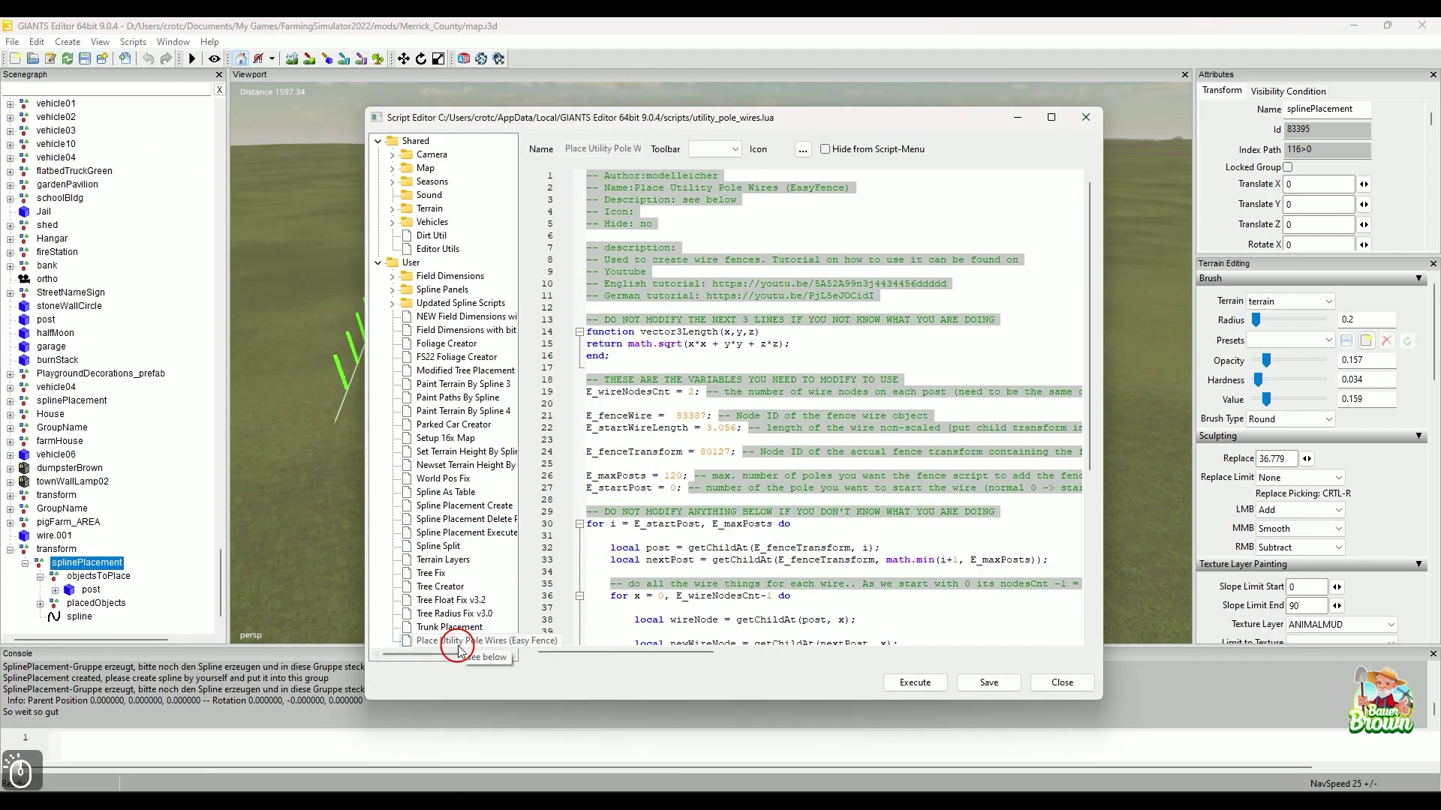
scroll(787, 378, down, 2)
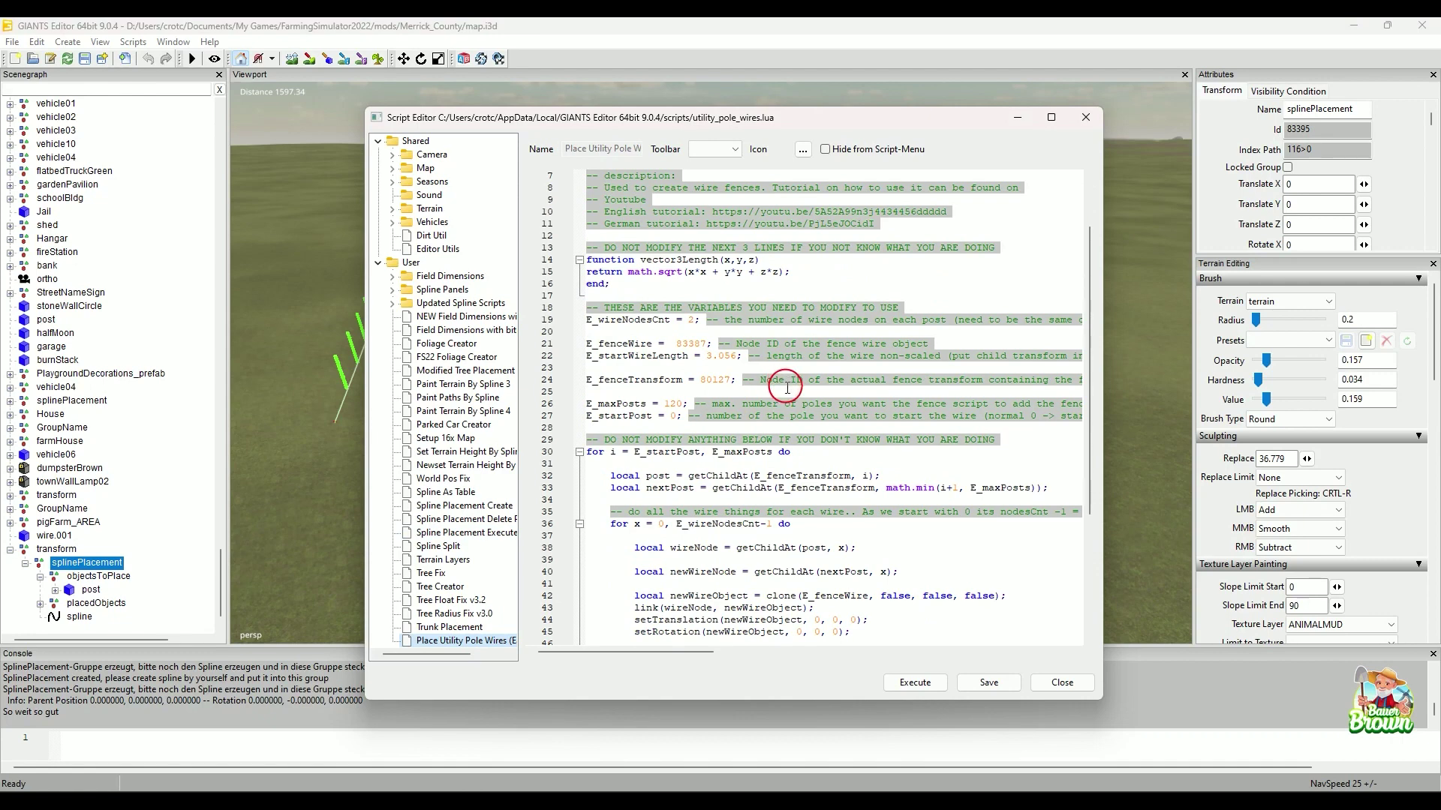
click(726, 380)
key(BackSpace)
text(7)
Expand the placedObjects group under splinePlacement and select the group to show its node ID
click(280, 572)
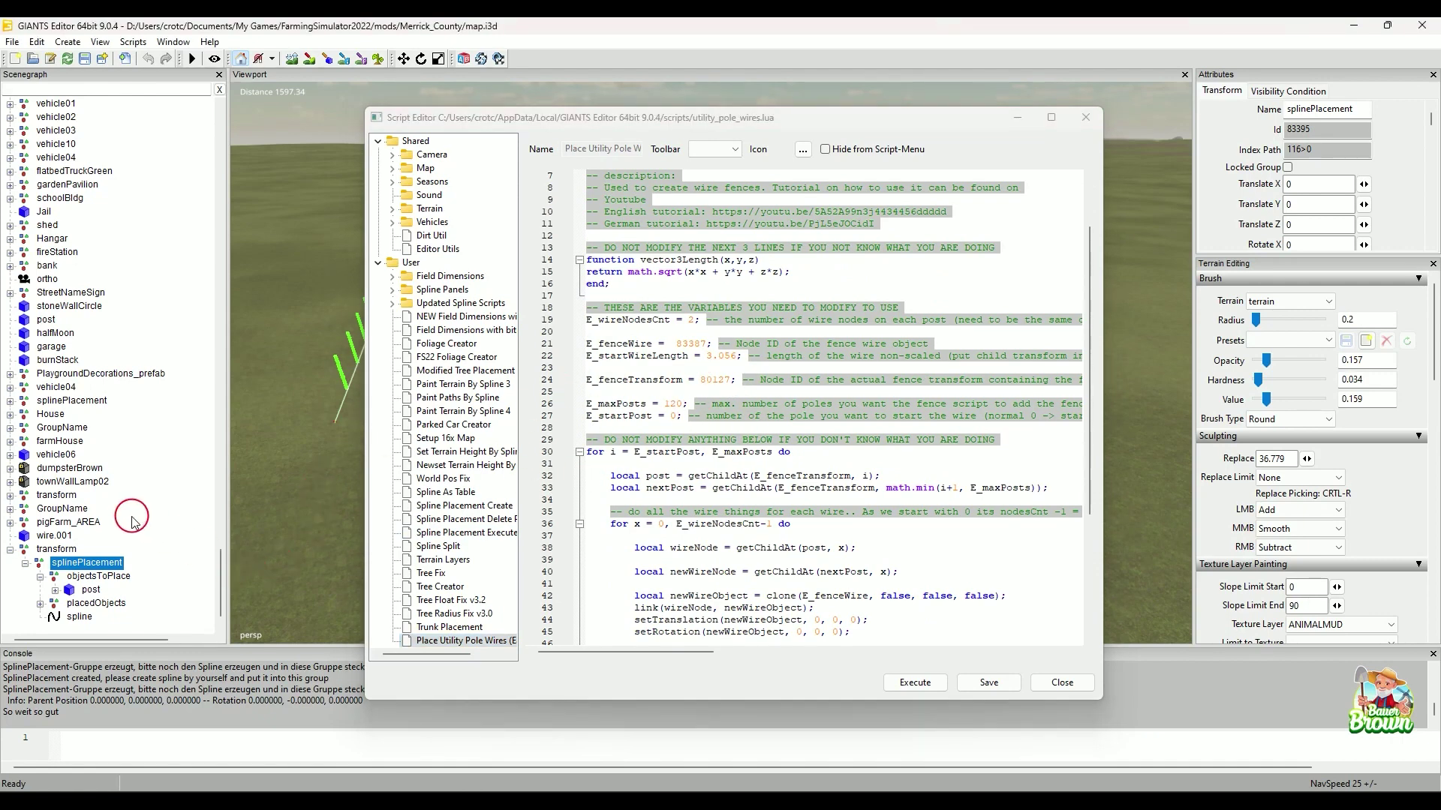
scroll(120, 589, down, 2)
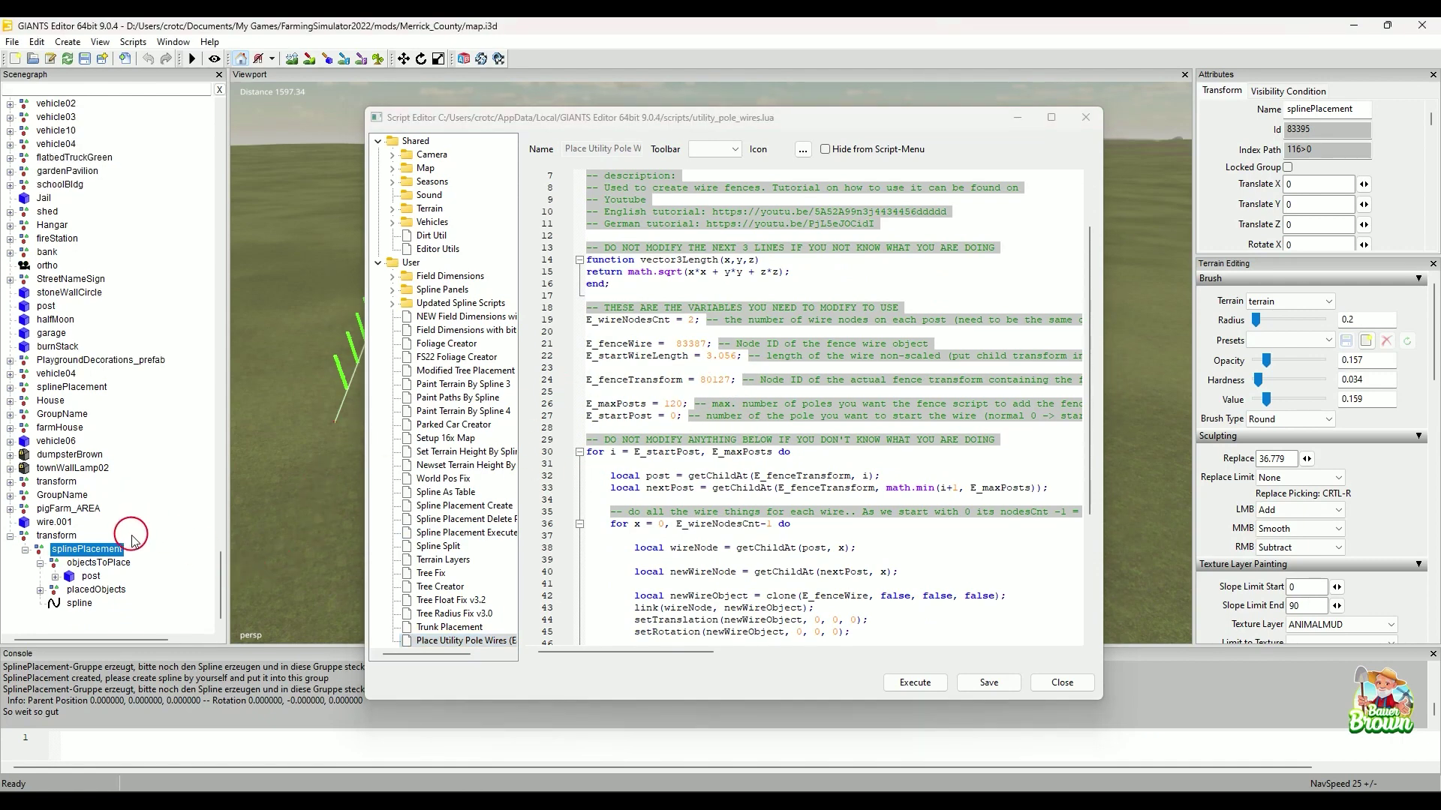
click(84, 581)
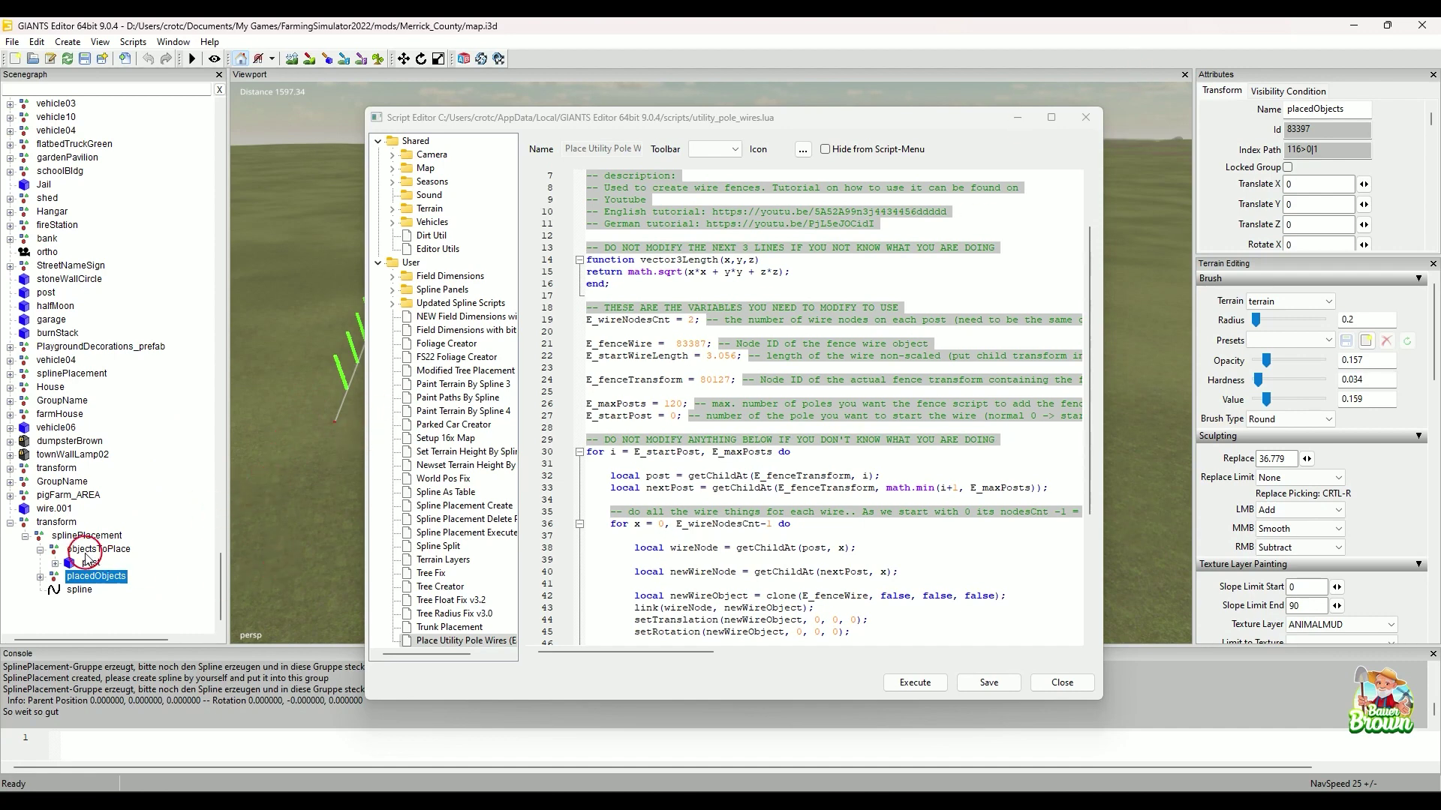
click(41, 577)
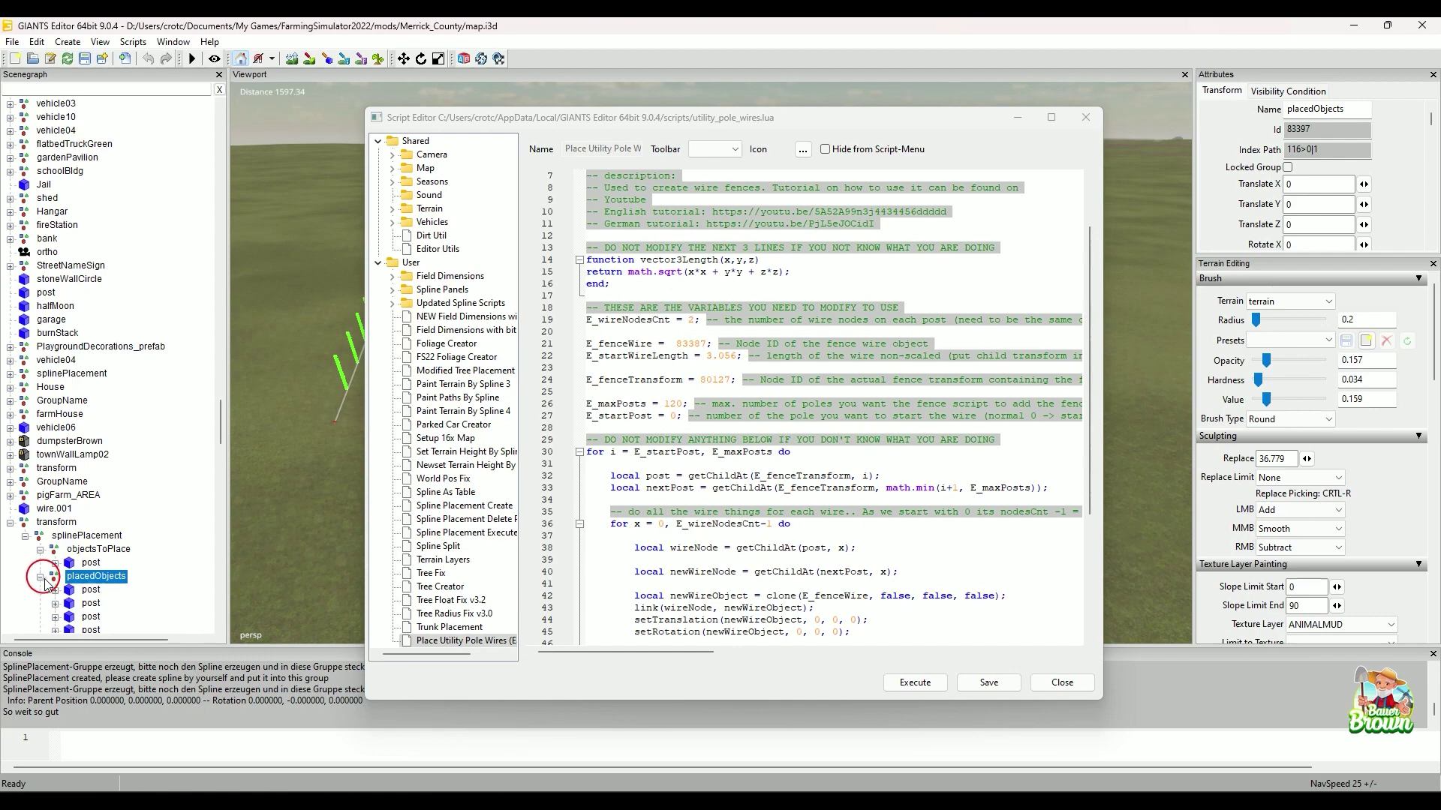
click(85, 590)
click(91, 578)
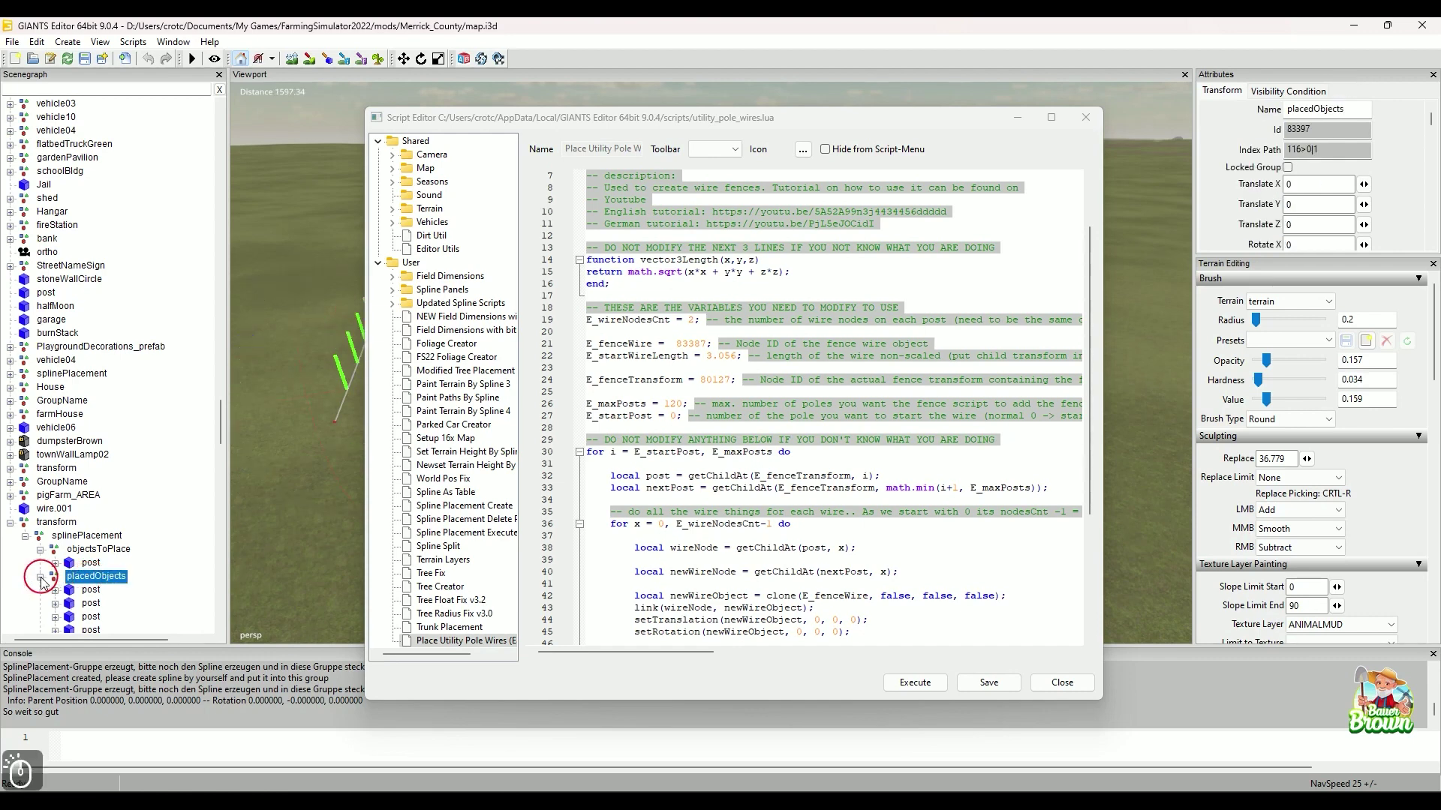
click(101, 576)
Copy the node ID of placedObjects and set E_fenceTransform to 83397 in the wire script
drag(739, 123, 732, 164)
click(727, 324)
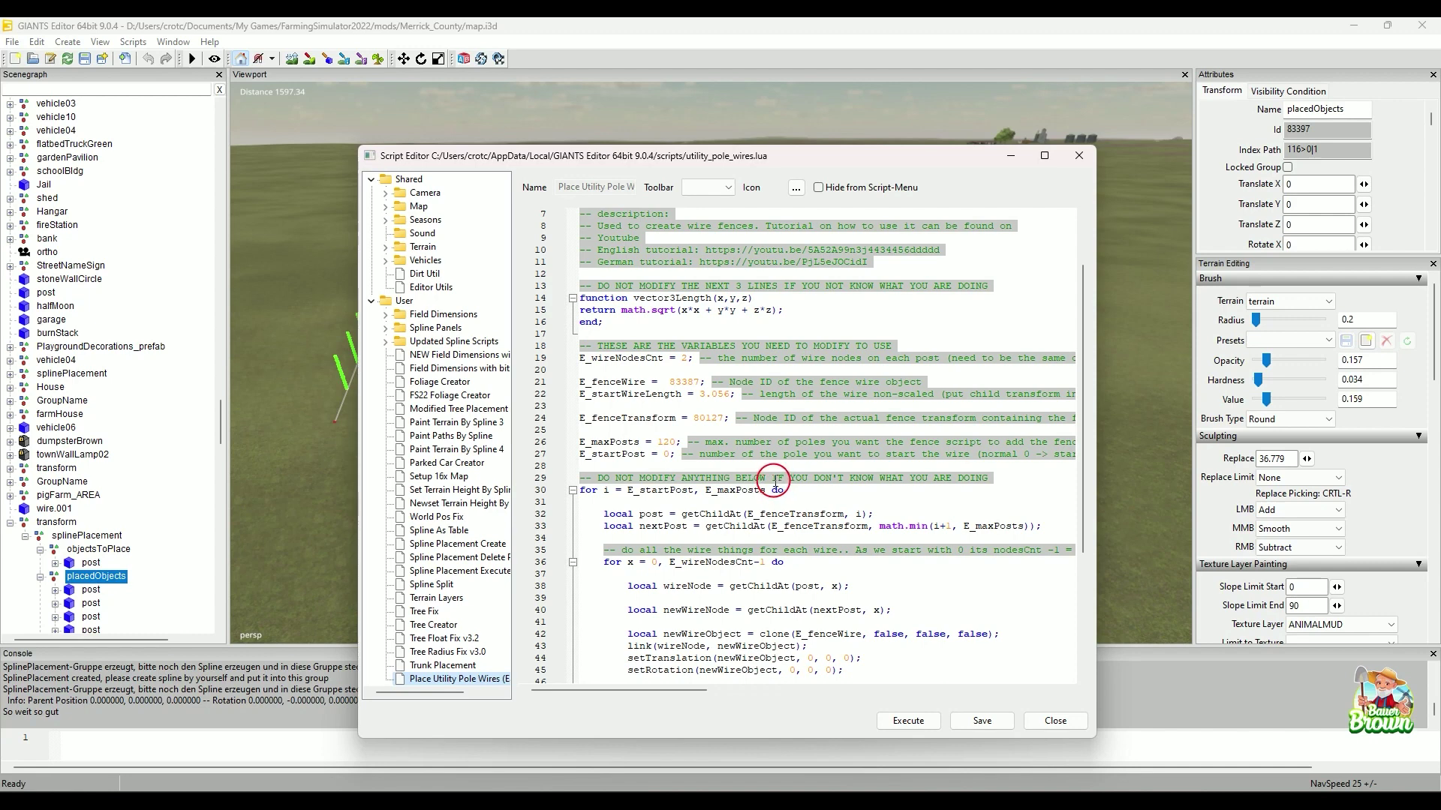
click(45, 649)
scroll(100, 539, down, 3)
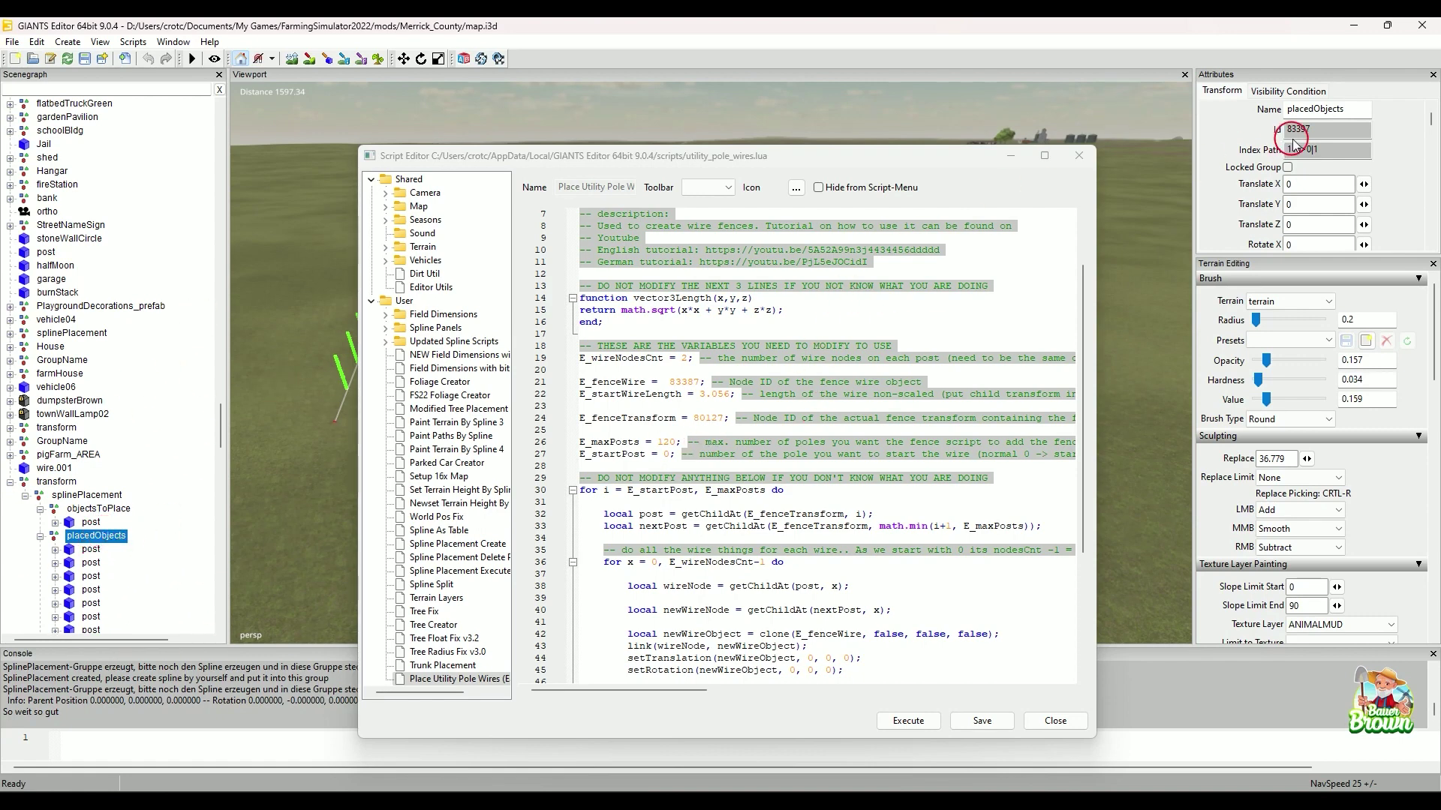
double_click(1323, 130)
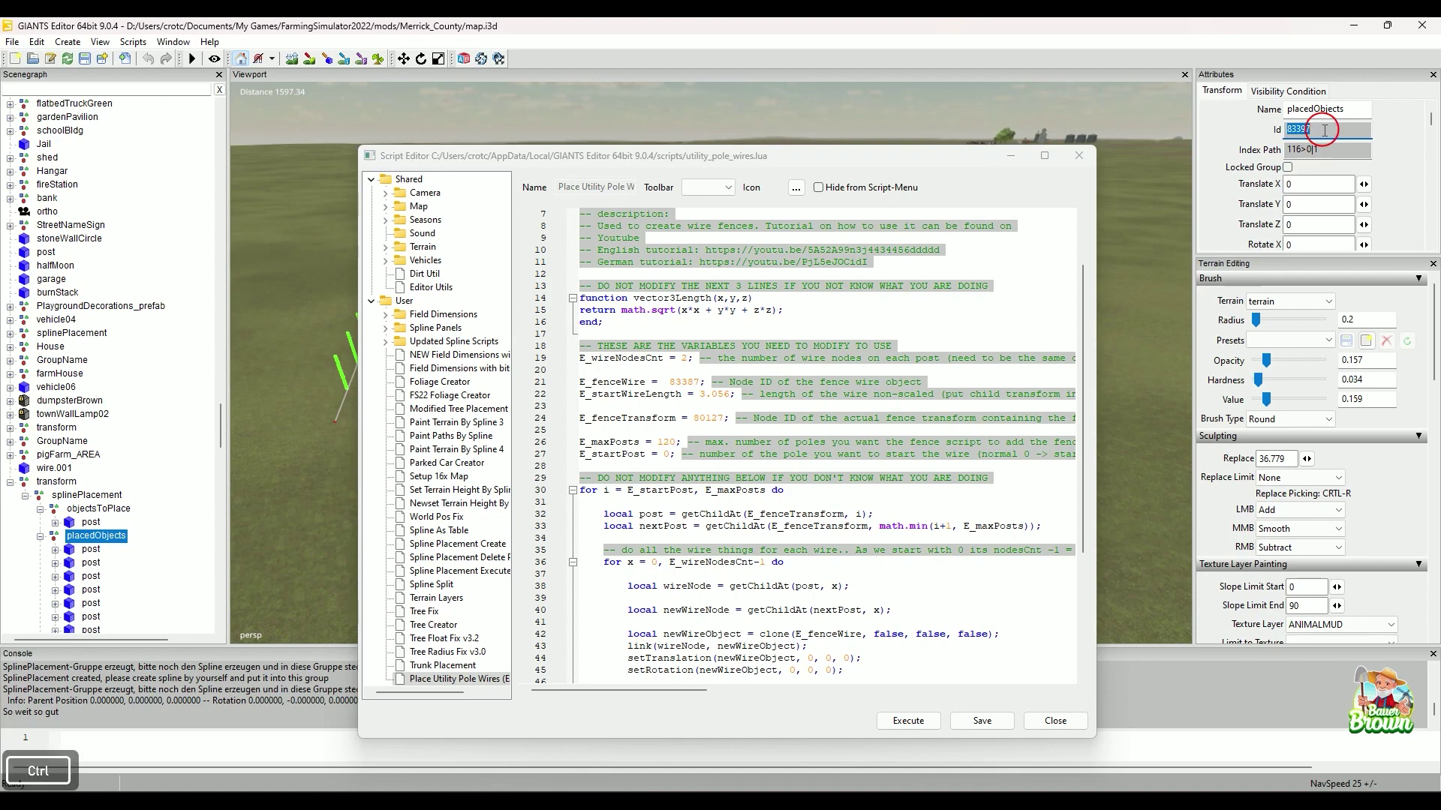
key(ctrl+c)
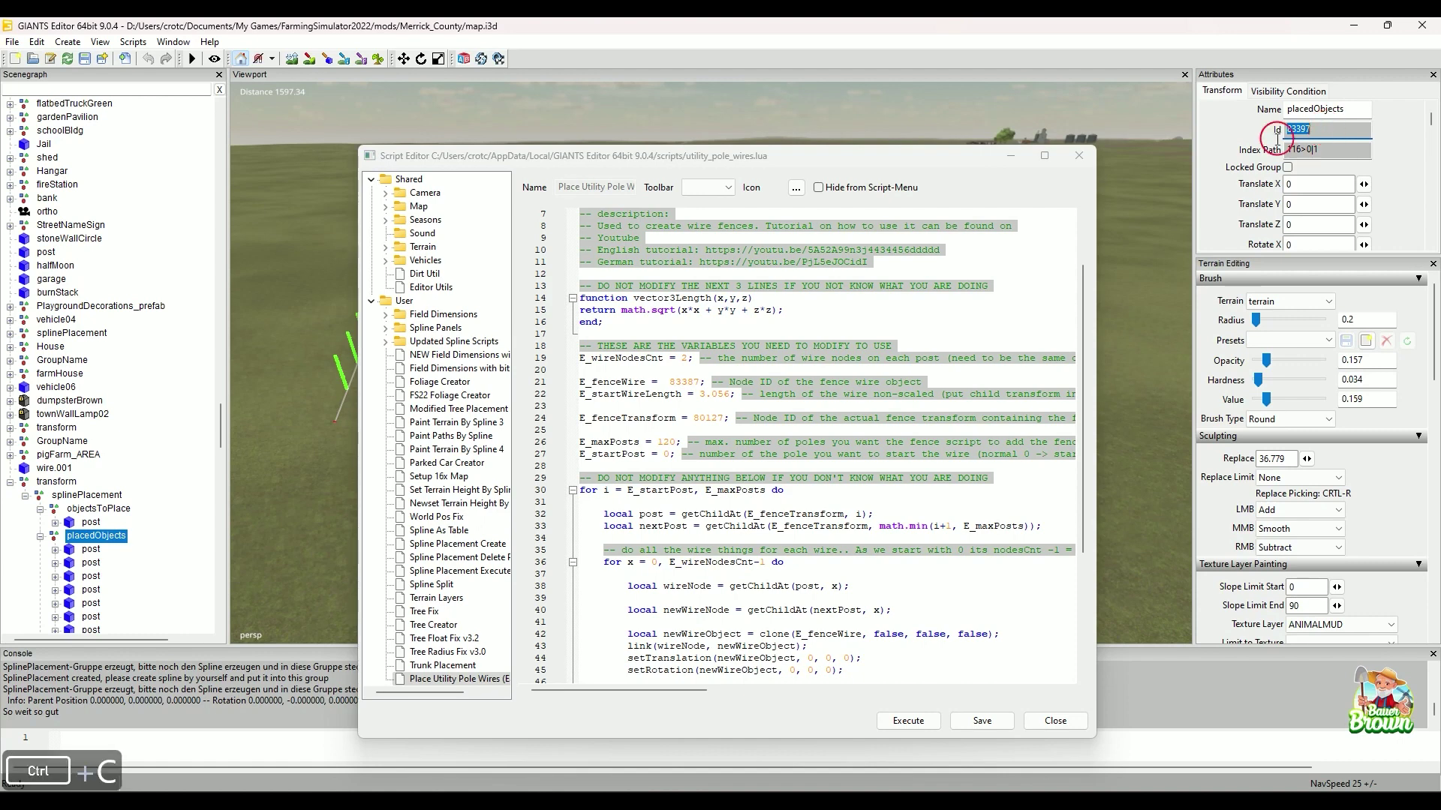
double_click(705, 419)
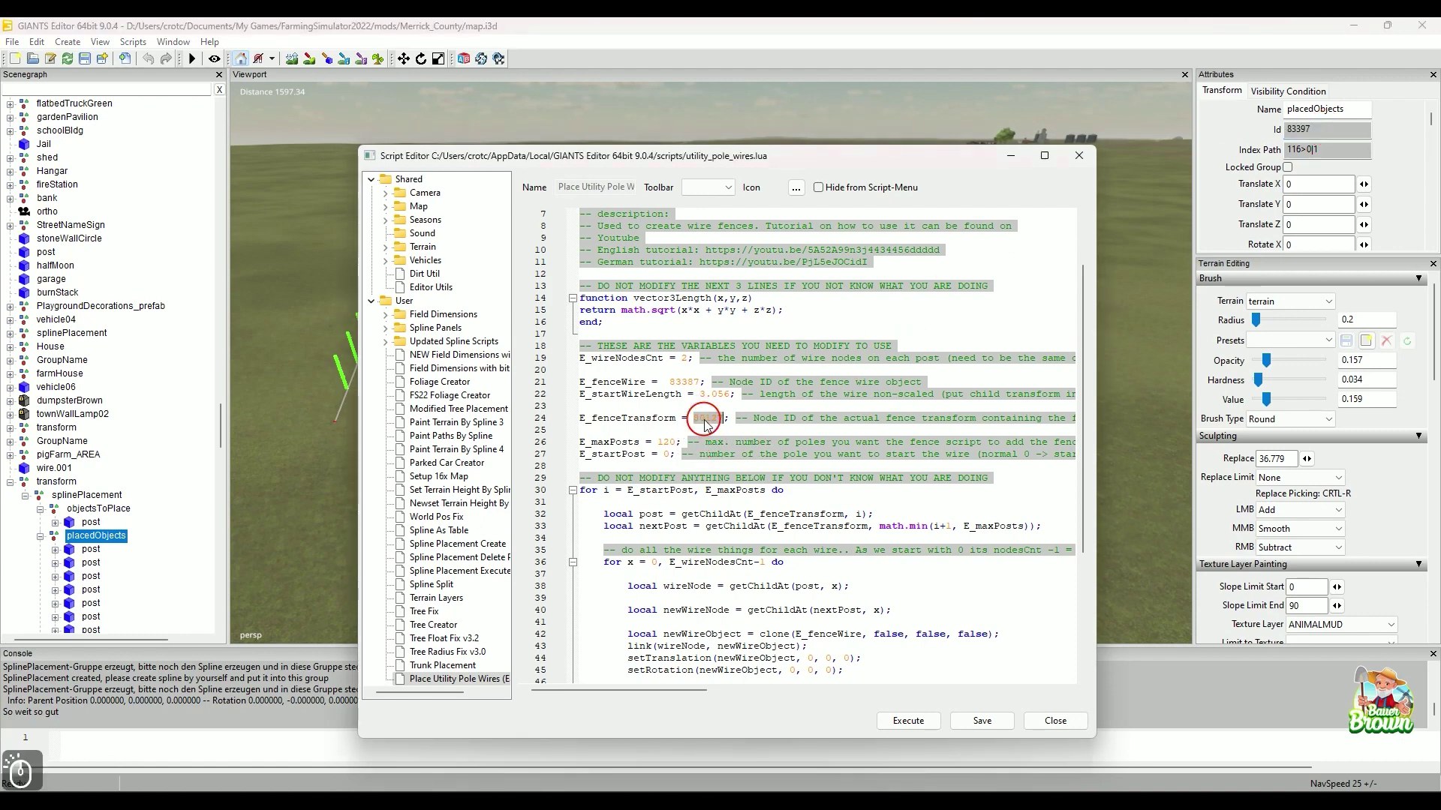
key(ctrl+v)
Select the last post under placedObjects and highlight the final number of its index path
scroll(757, 488, down, 1)
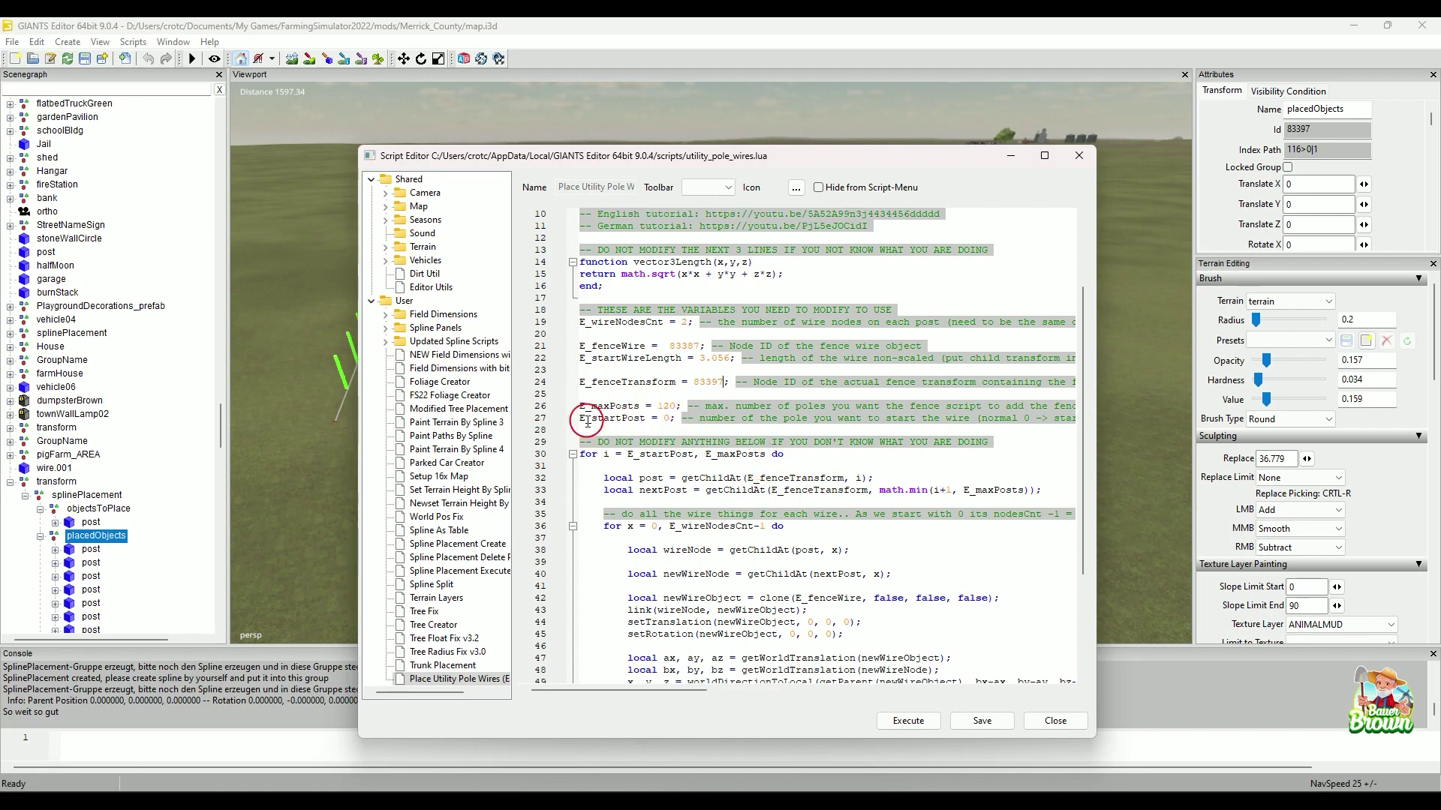
scroll(754, 372, down, 1)
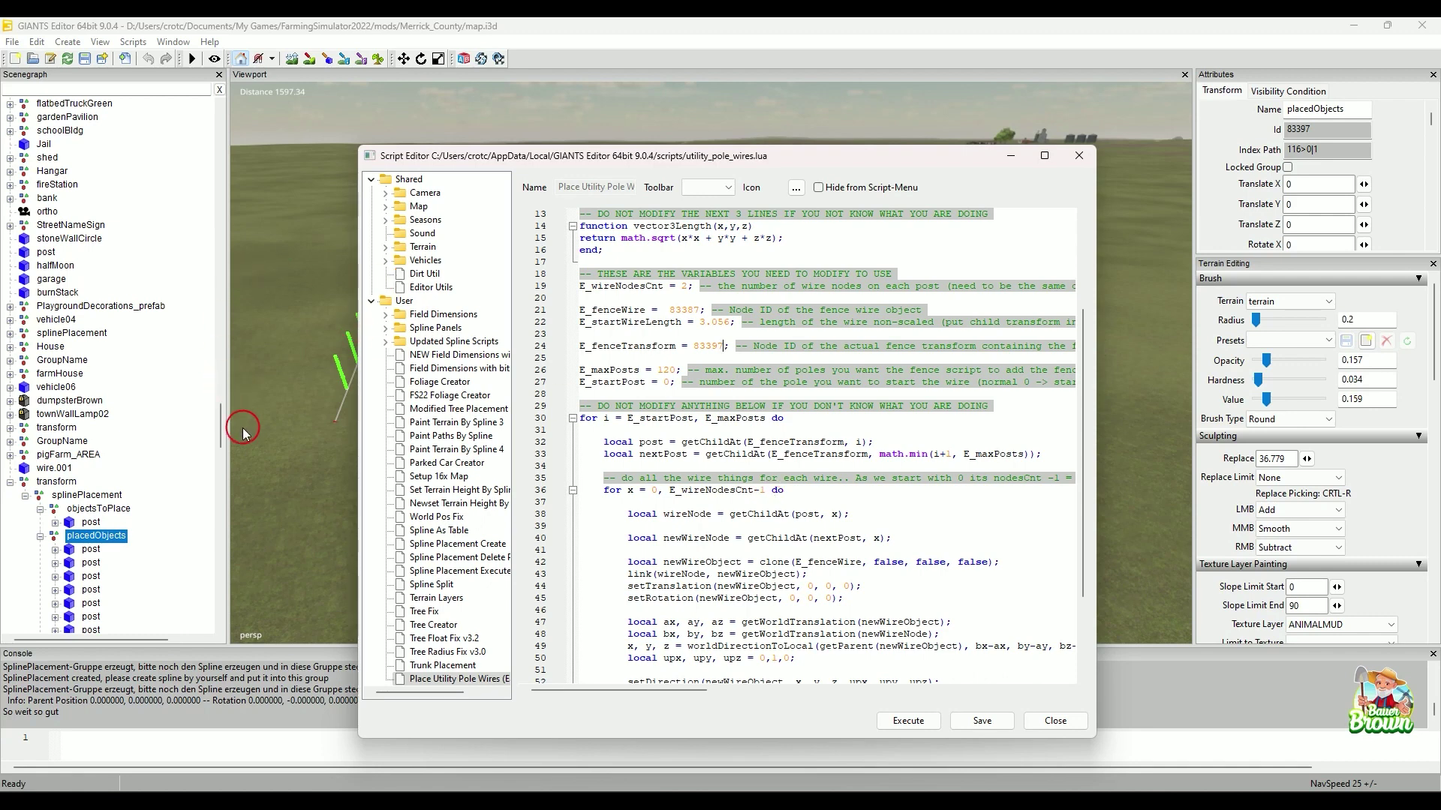
drag(220, 425, 221, 593)
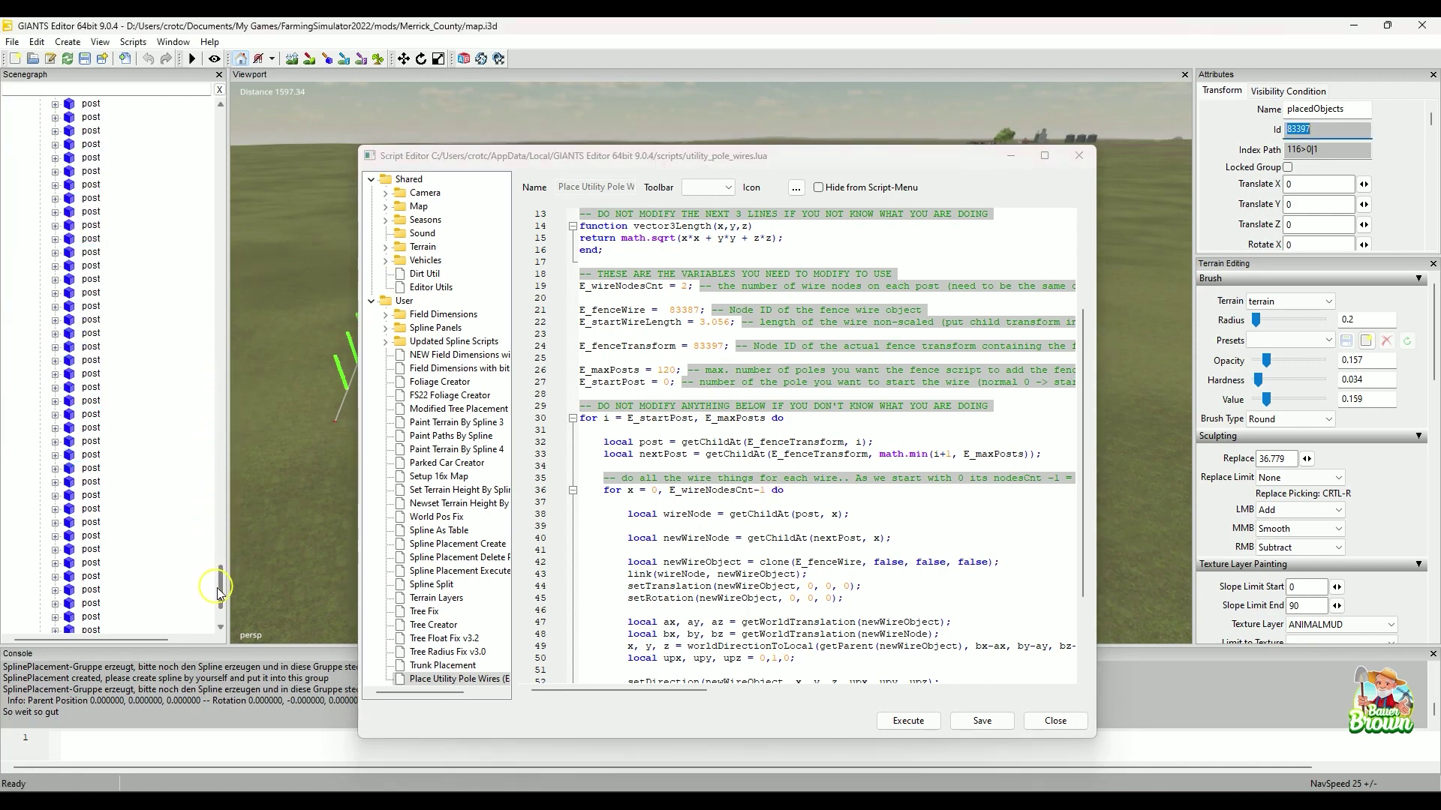
click(102, 583)
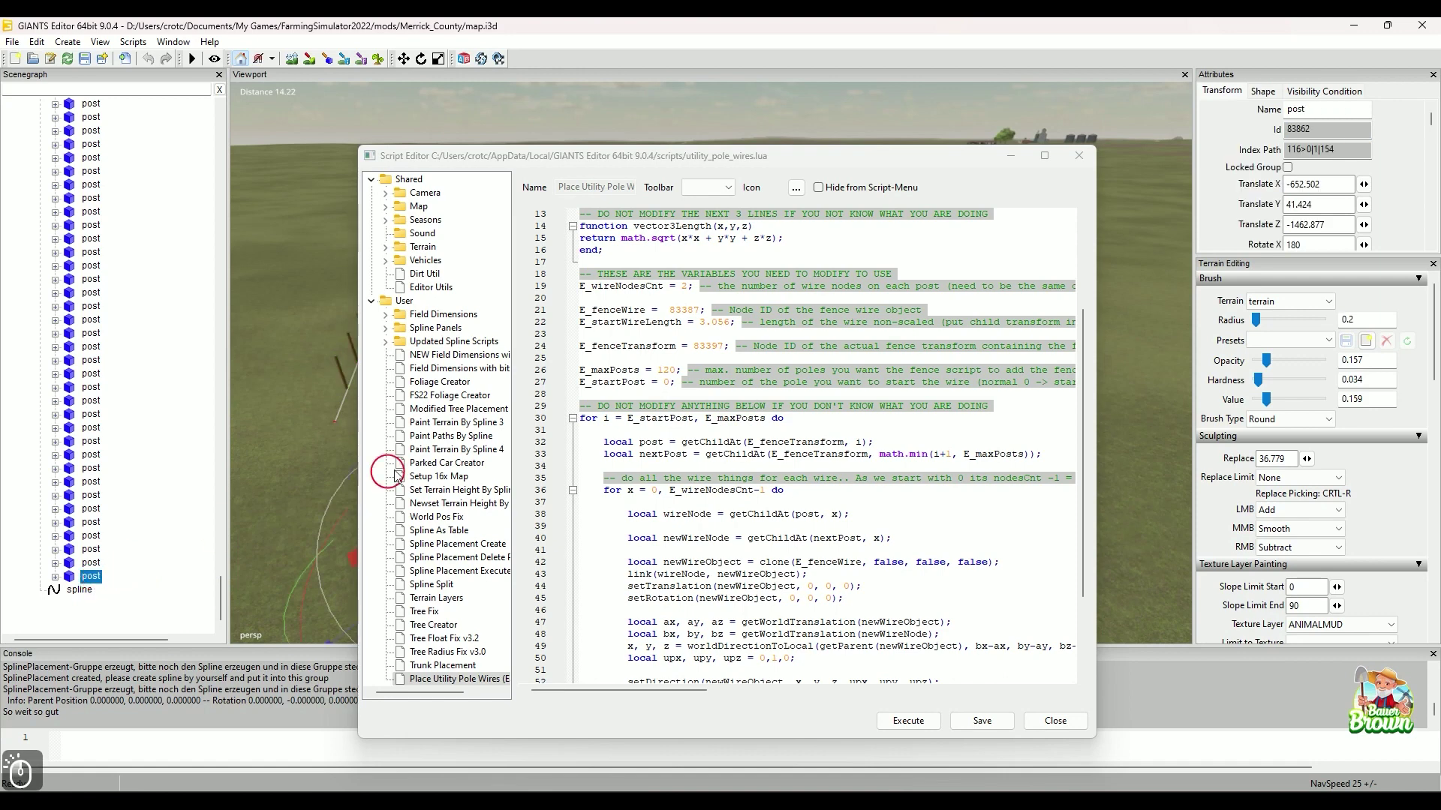
click(1329, 153)
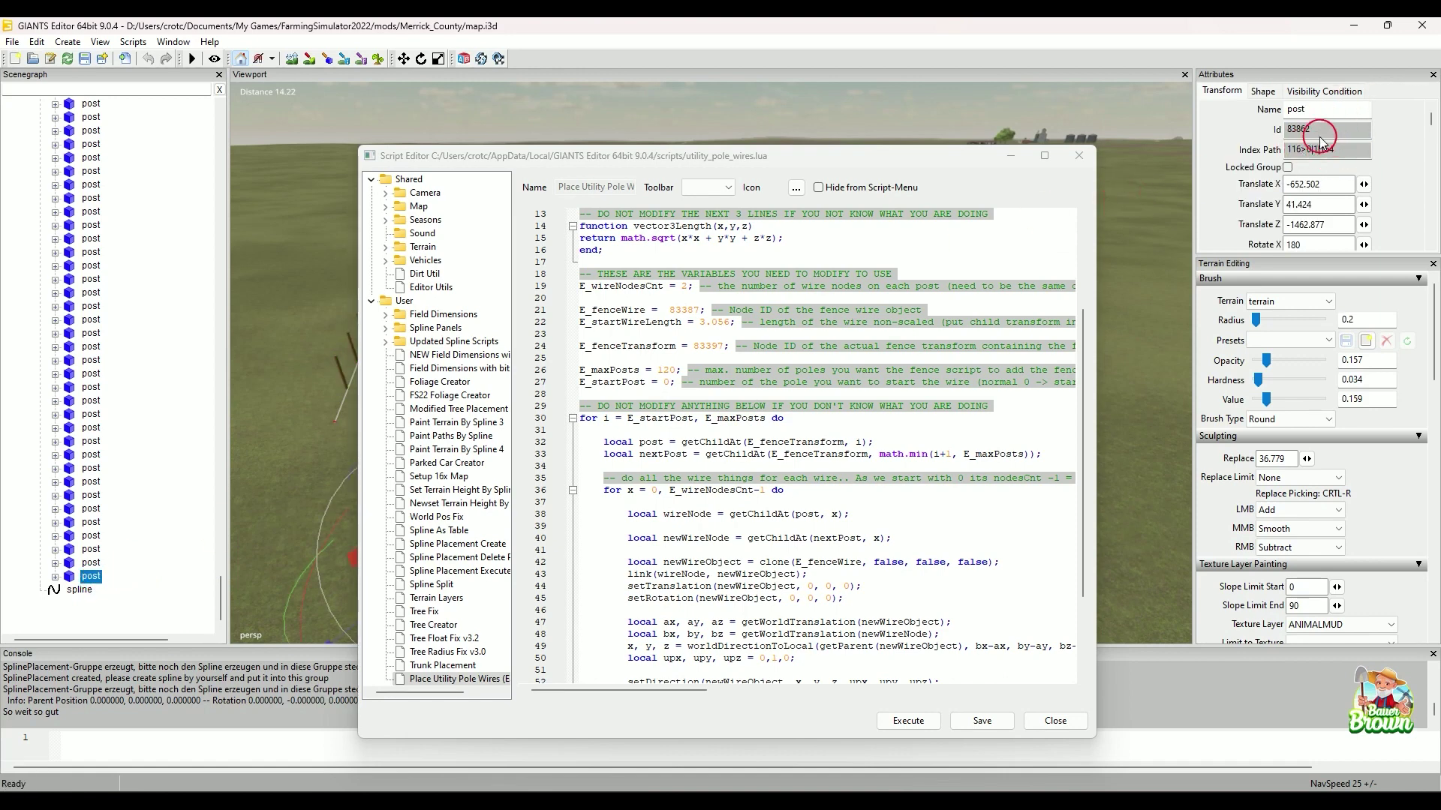
double_click(1326, 148)
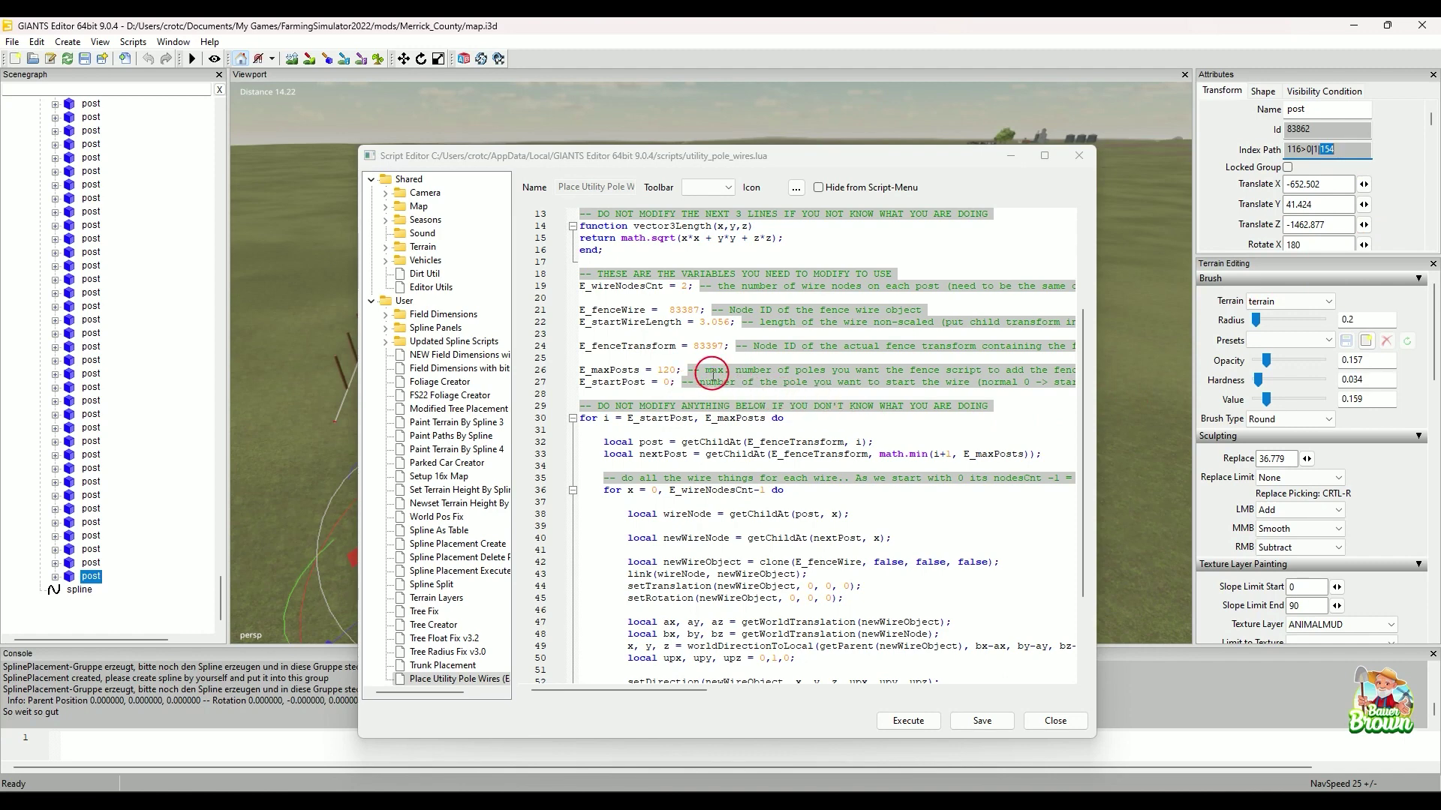
Set E_maxPosts to 154 in the wire script
click(676, 370)
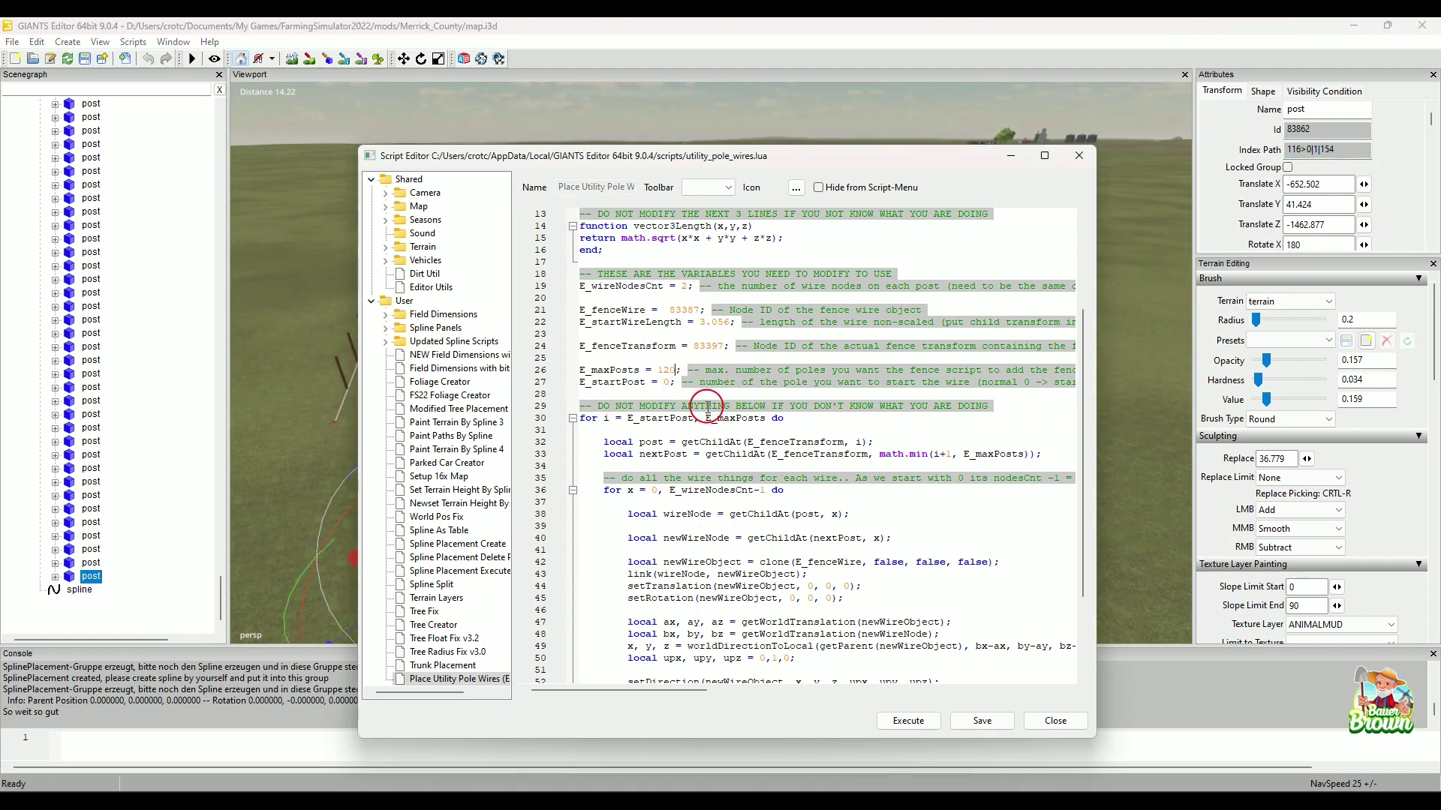
key(BackSpace)
key(BackSpace)
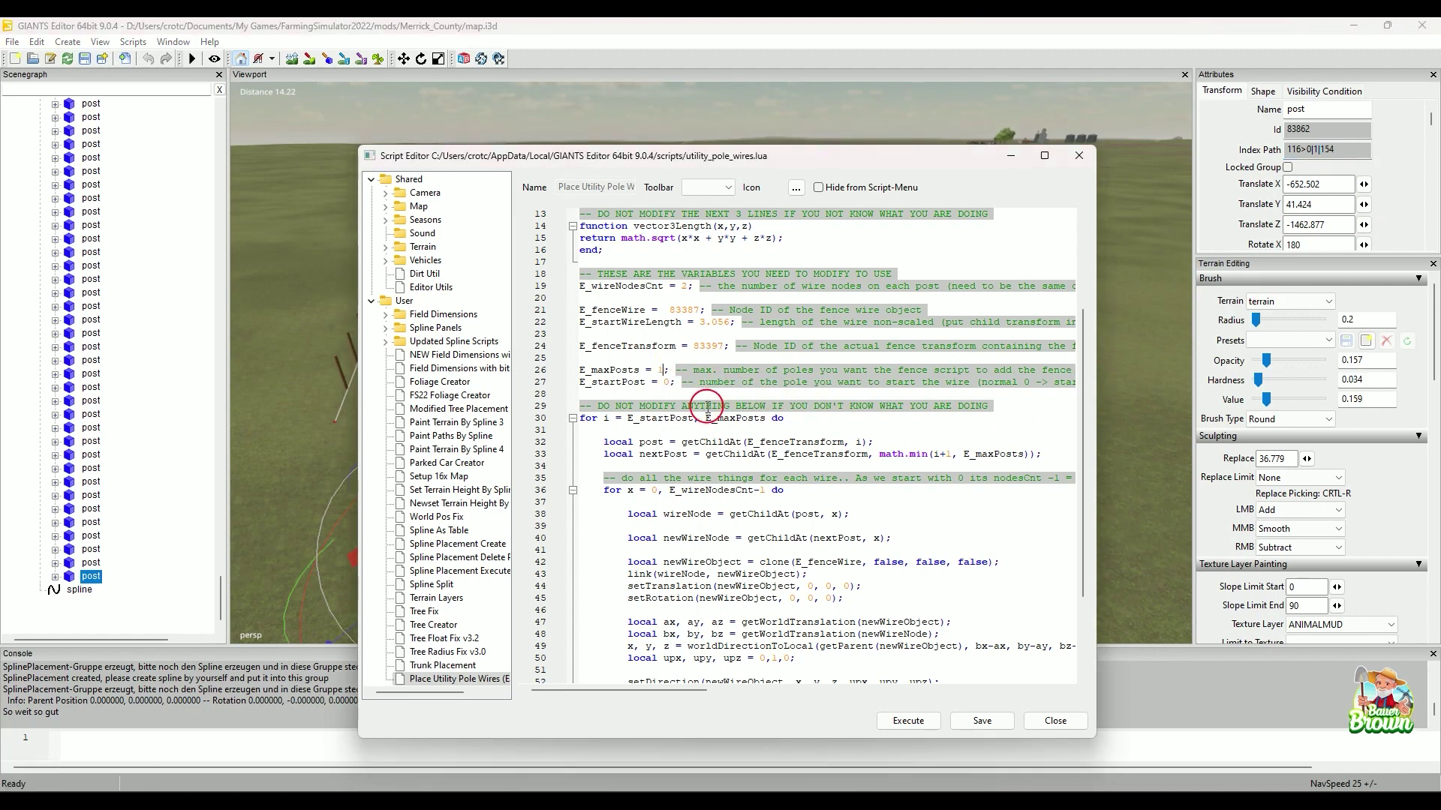
text(54)
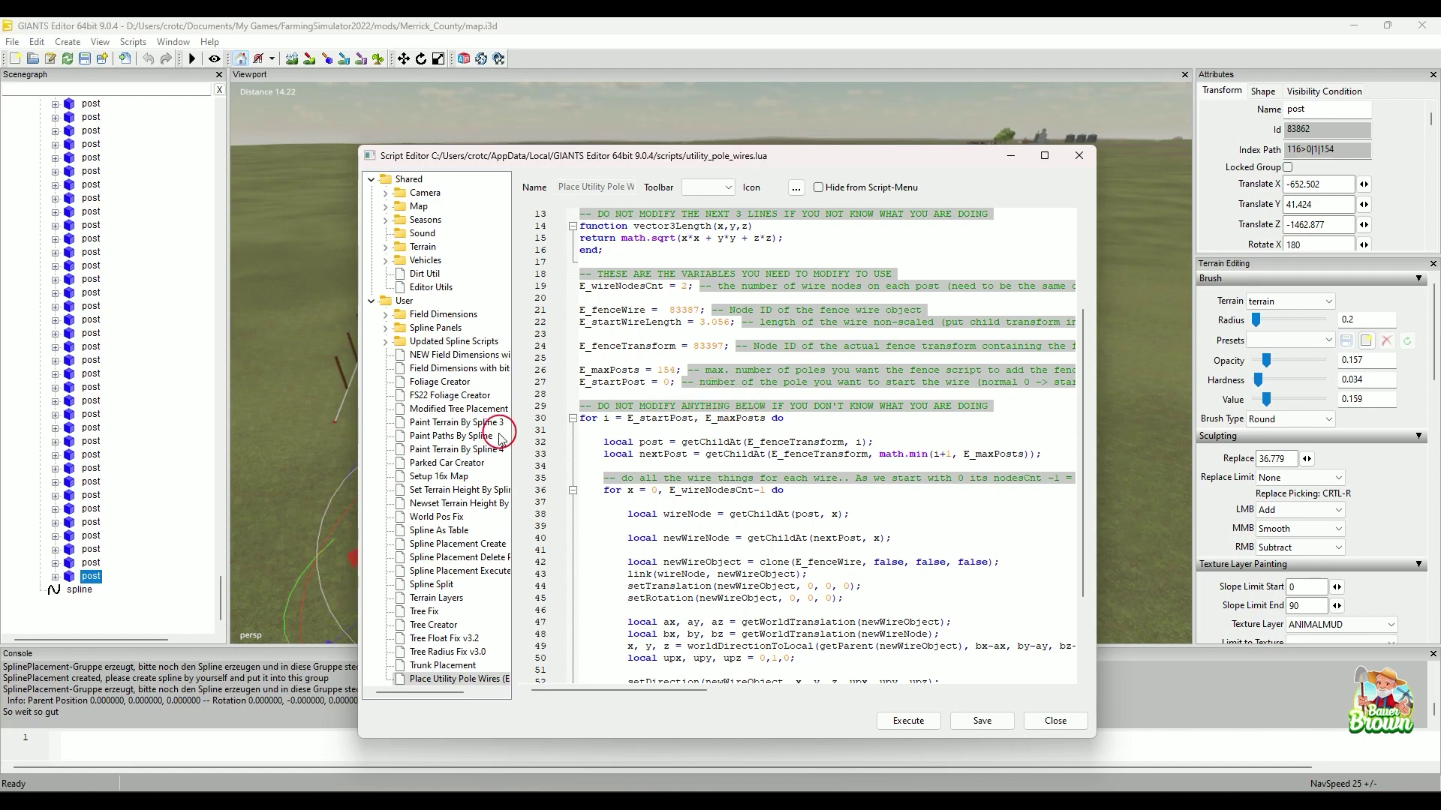
click(195, 559)
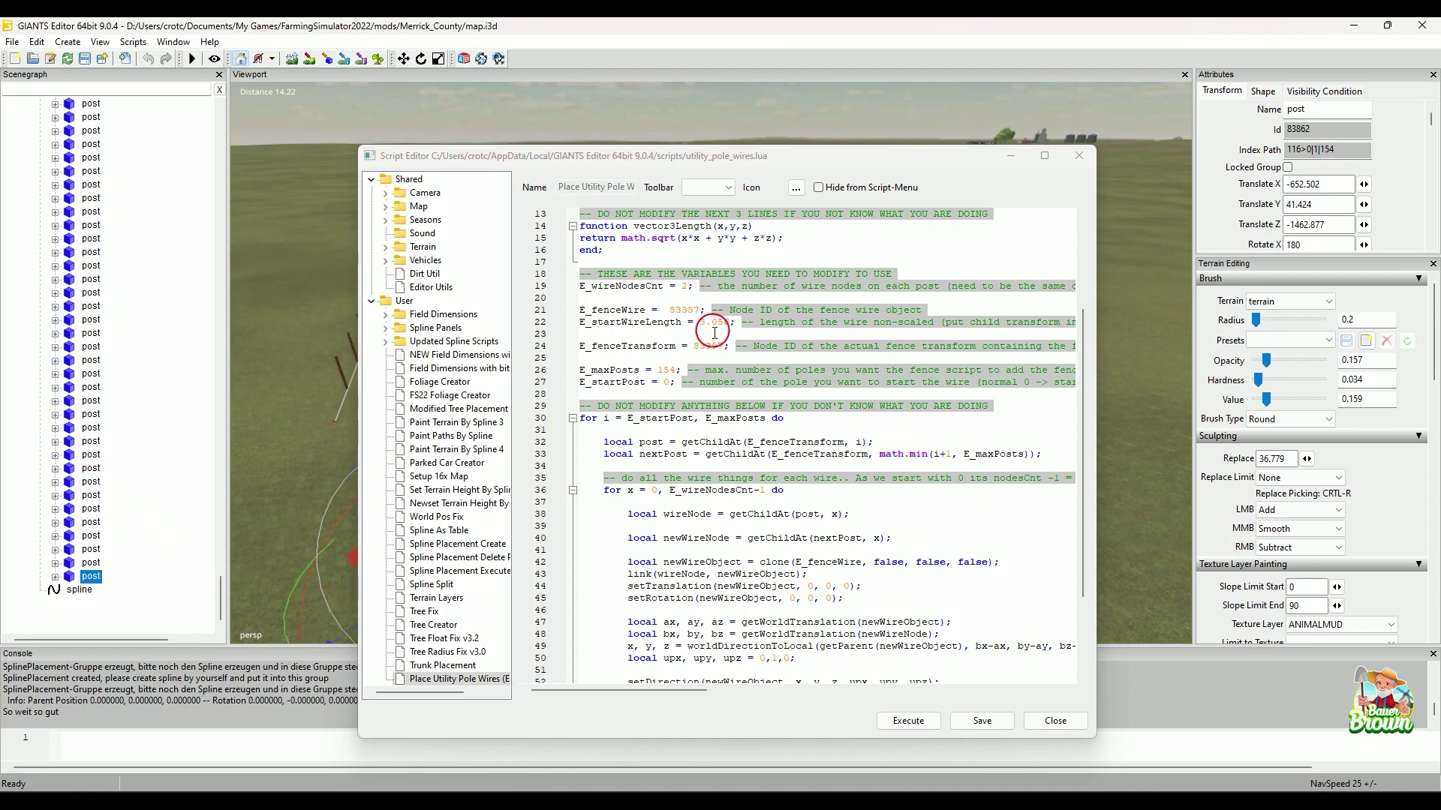
click(718, 382)
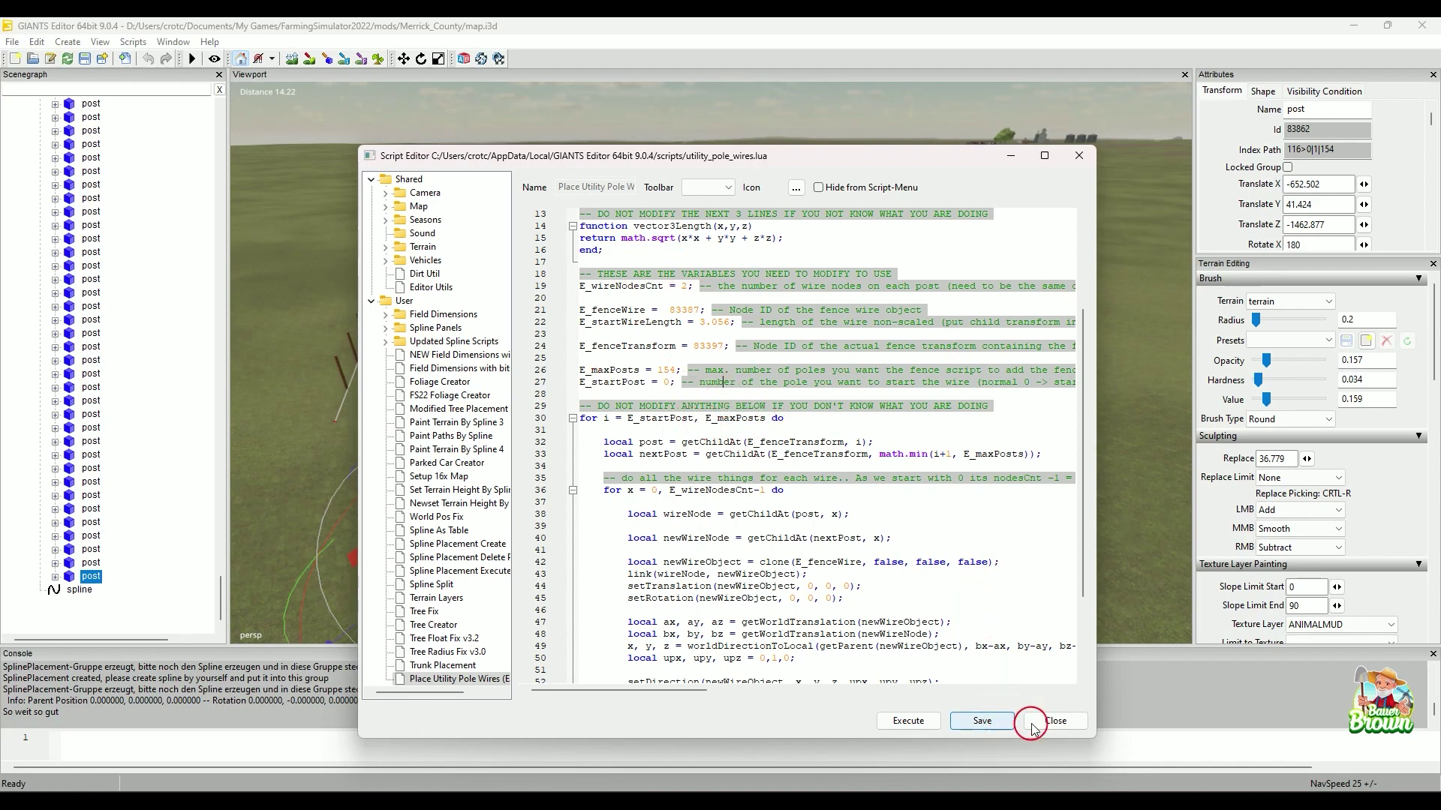
Save the wire script, close the Script Editor and bring the end of the post row into view
click(982, 721)
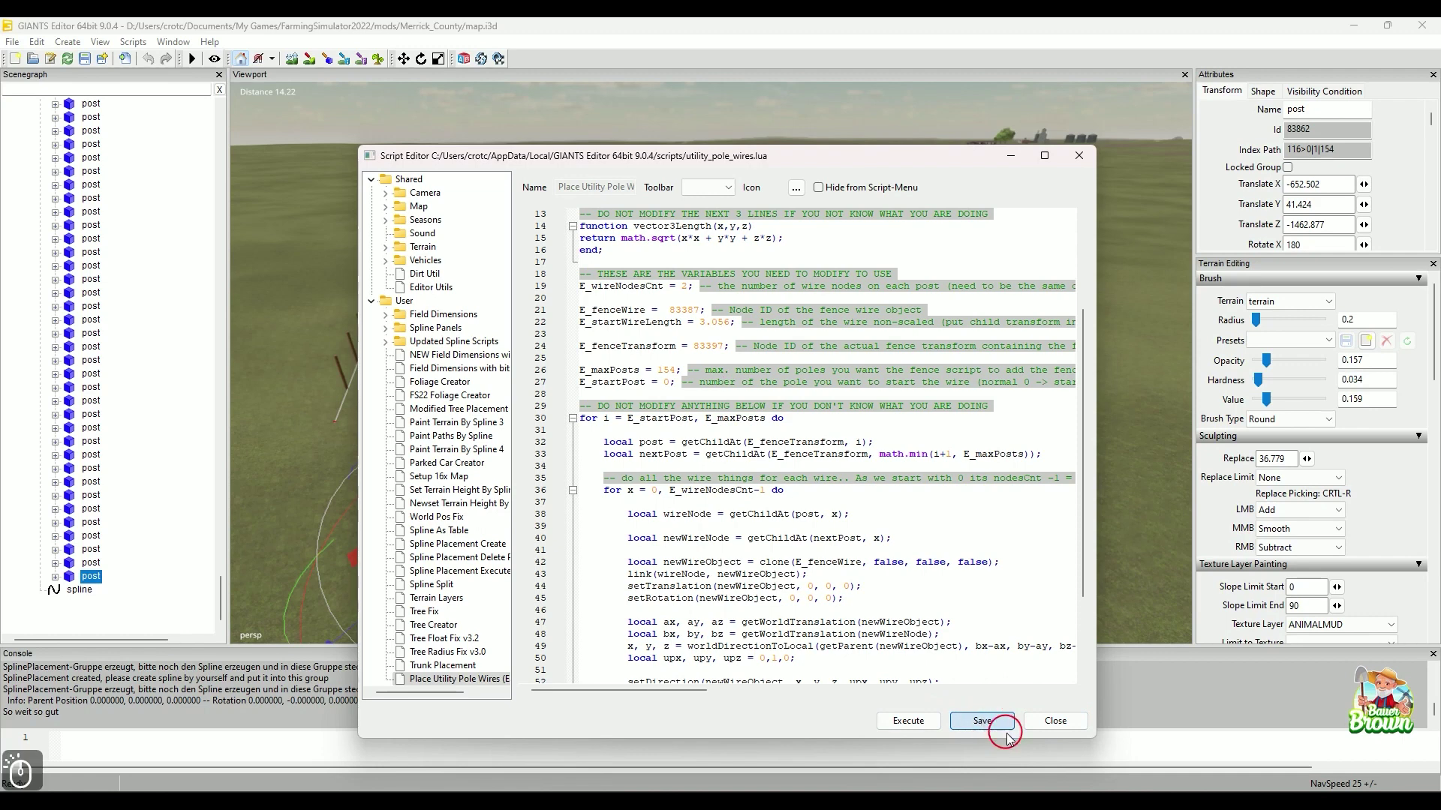
click(1064, 157)
alt+drag(933, 300, 576, 433)
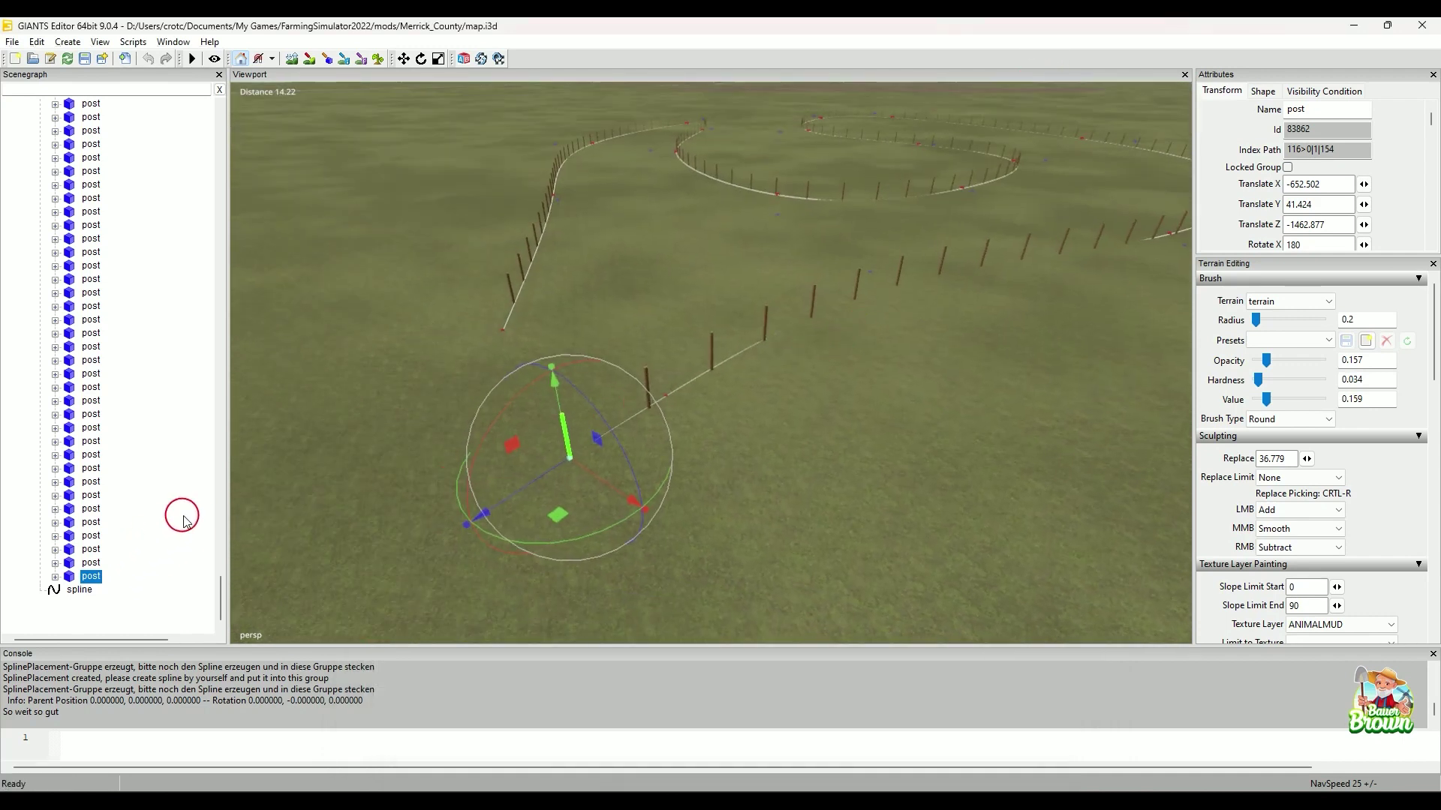
Expand the first post under placedObjects to check its wire node groups, and collapse it again
drag(222, 603, 197, 461)
scroll(193, 423, up, 10)
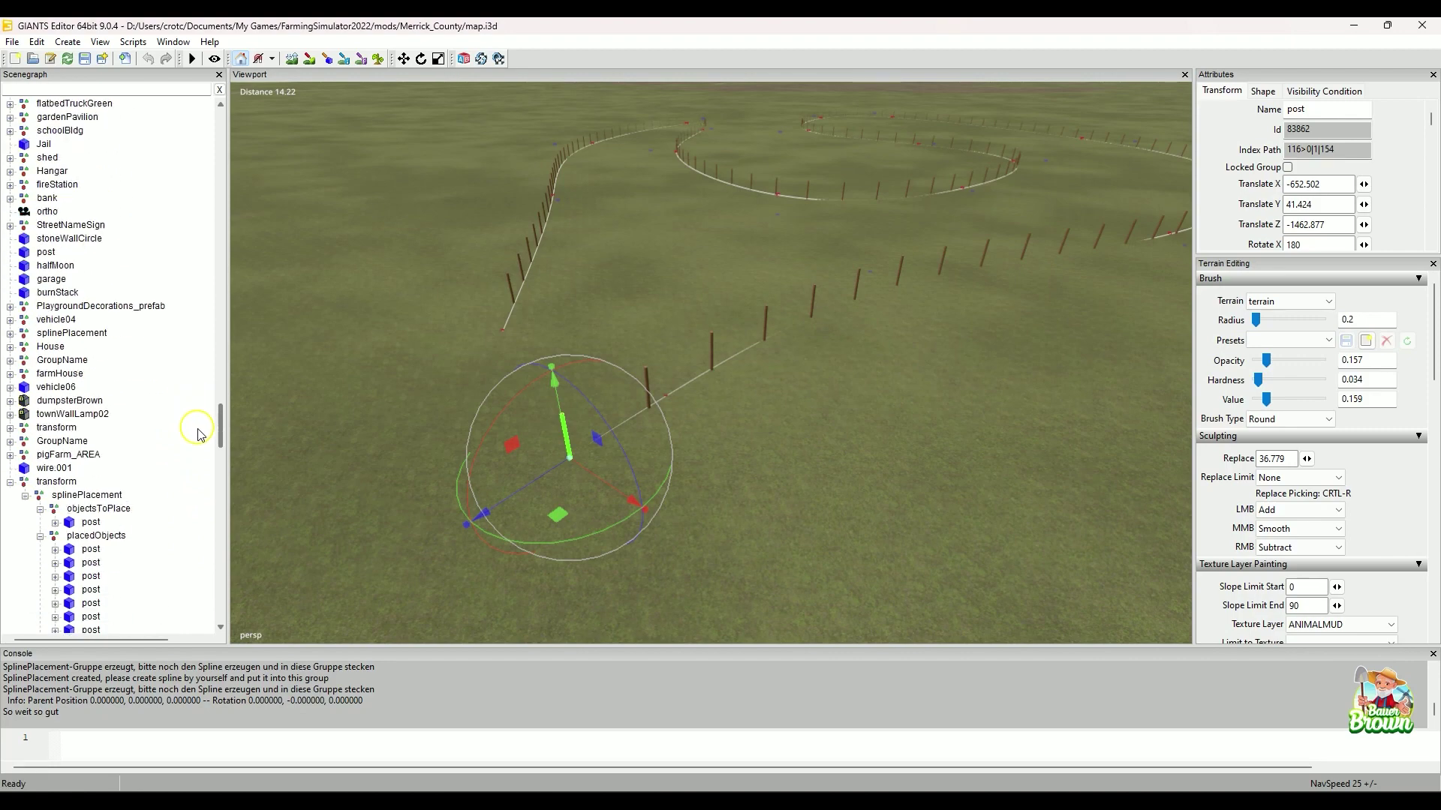
scroll(195, 439, down, 7)
click(55, 320)
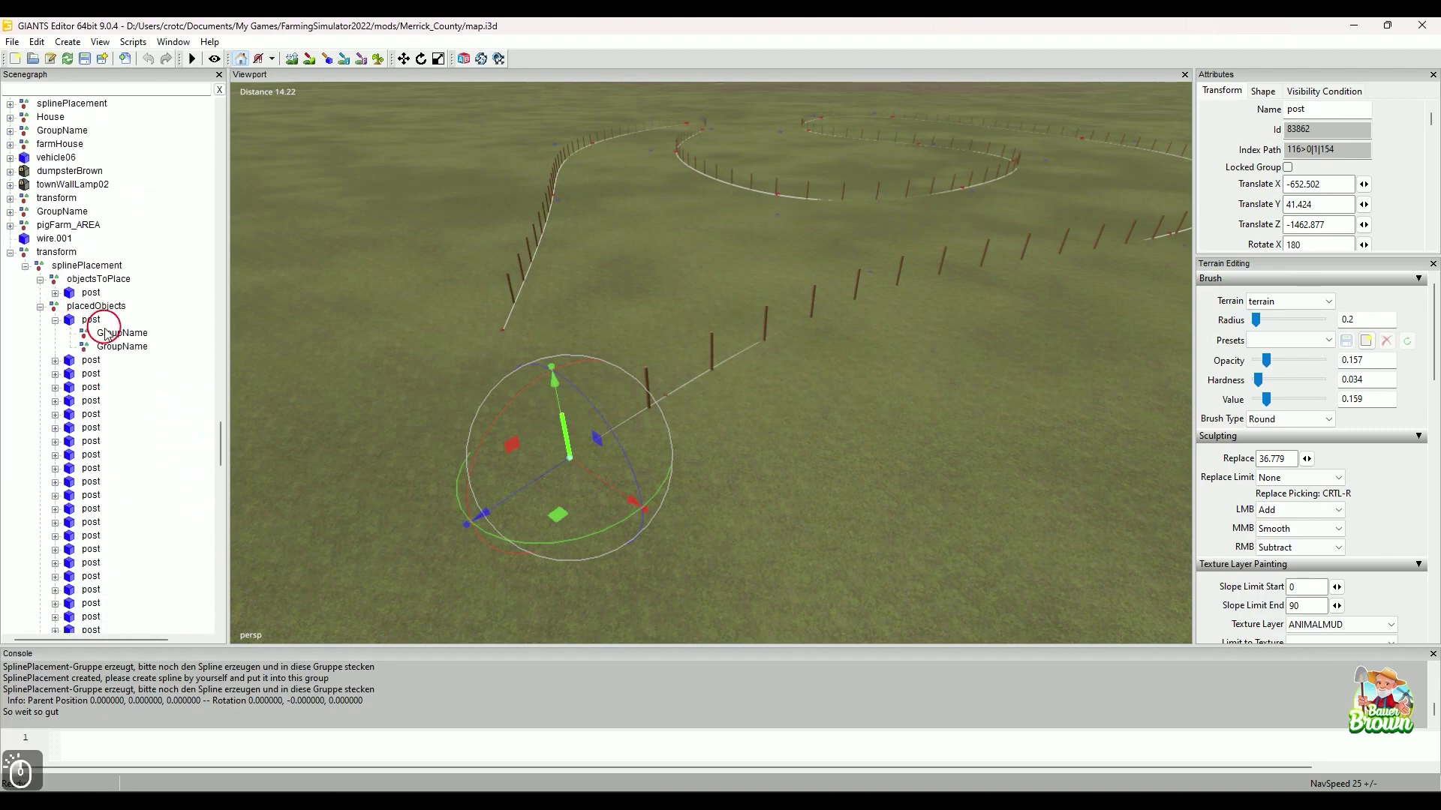
click(54, 320)
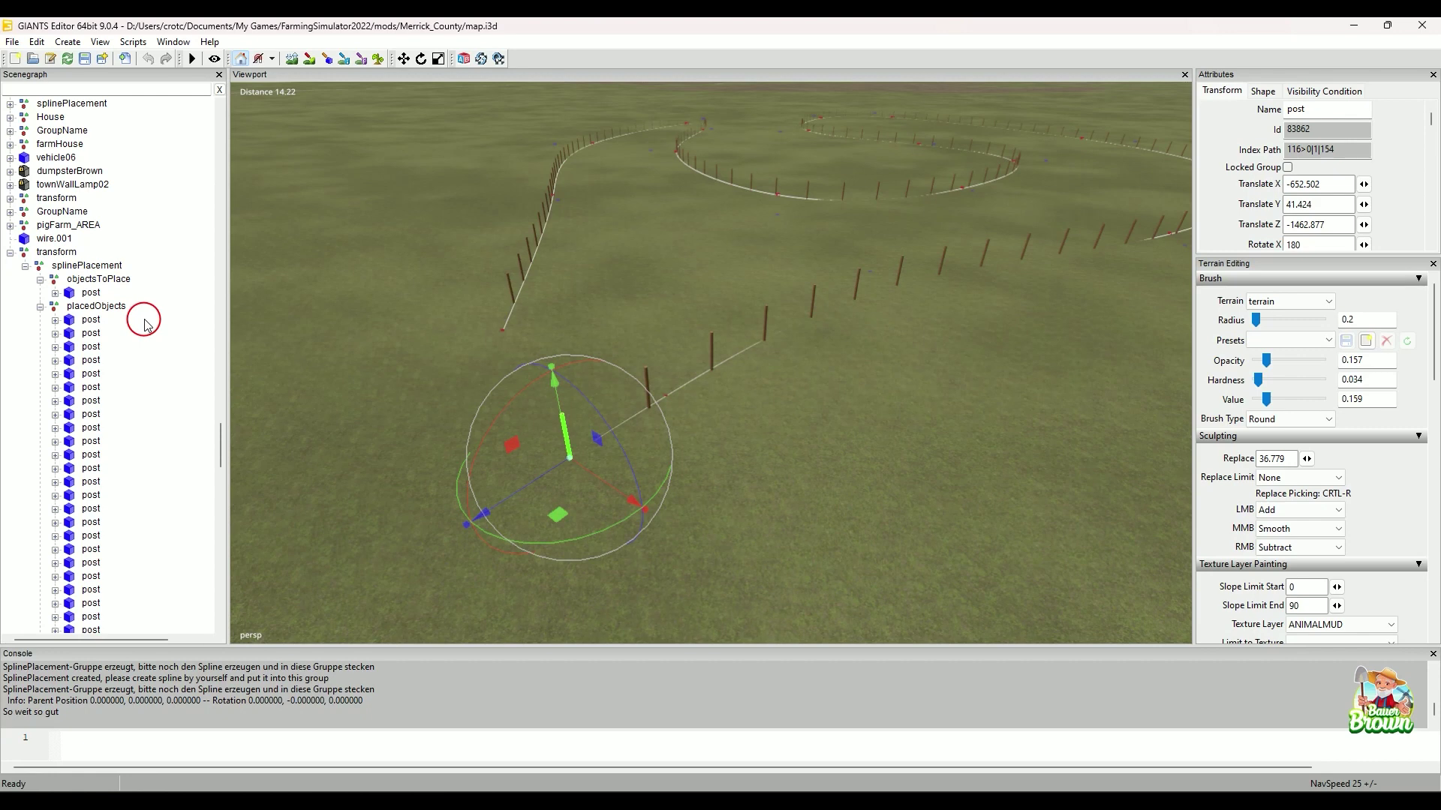
click(54, 320)
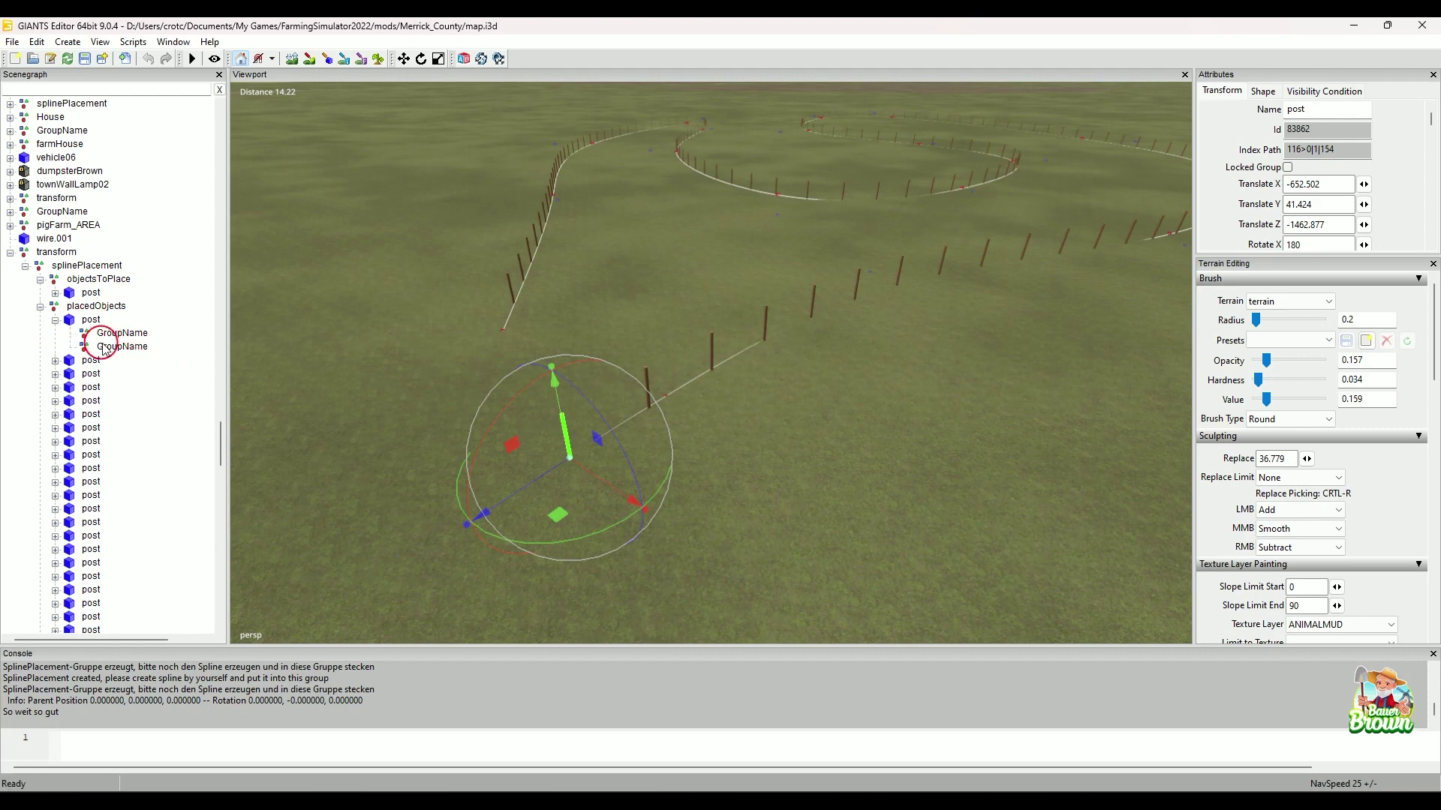
click(55, 320)
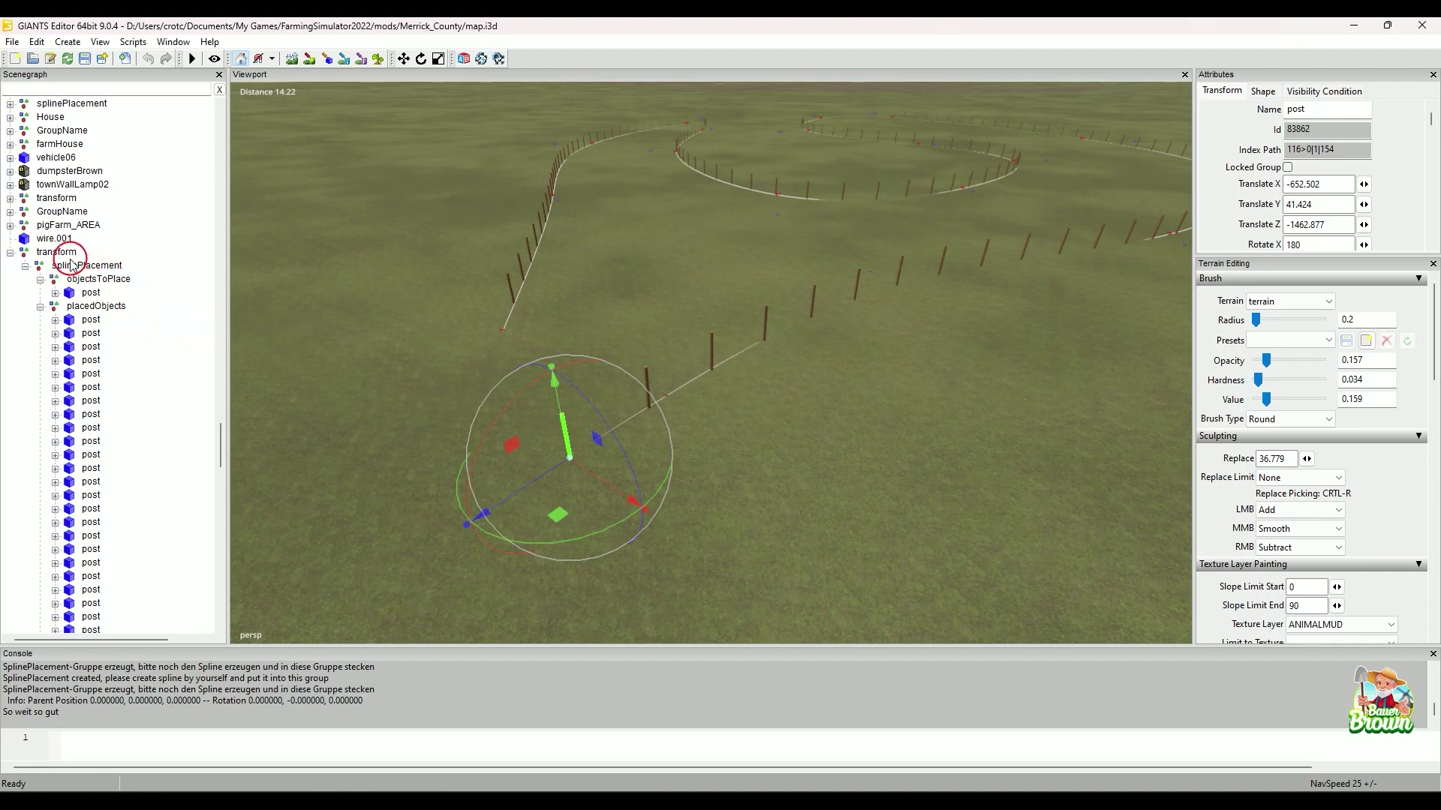
Run the Place Utility Pole Wires (Easy Fence) script to string wire between the placed posts
click(134, 43)
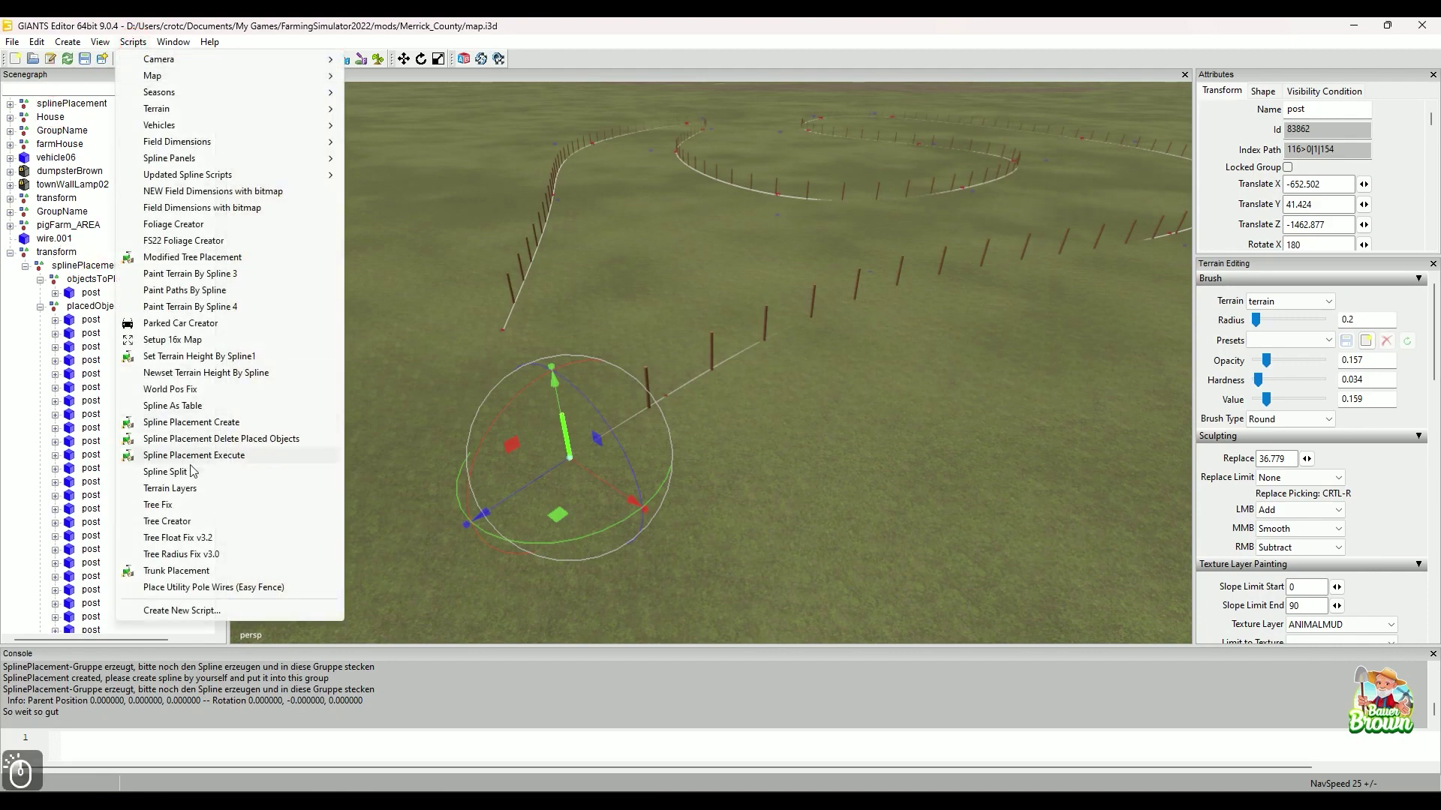
click(228, 589)
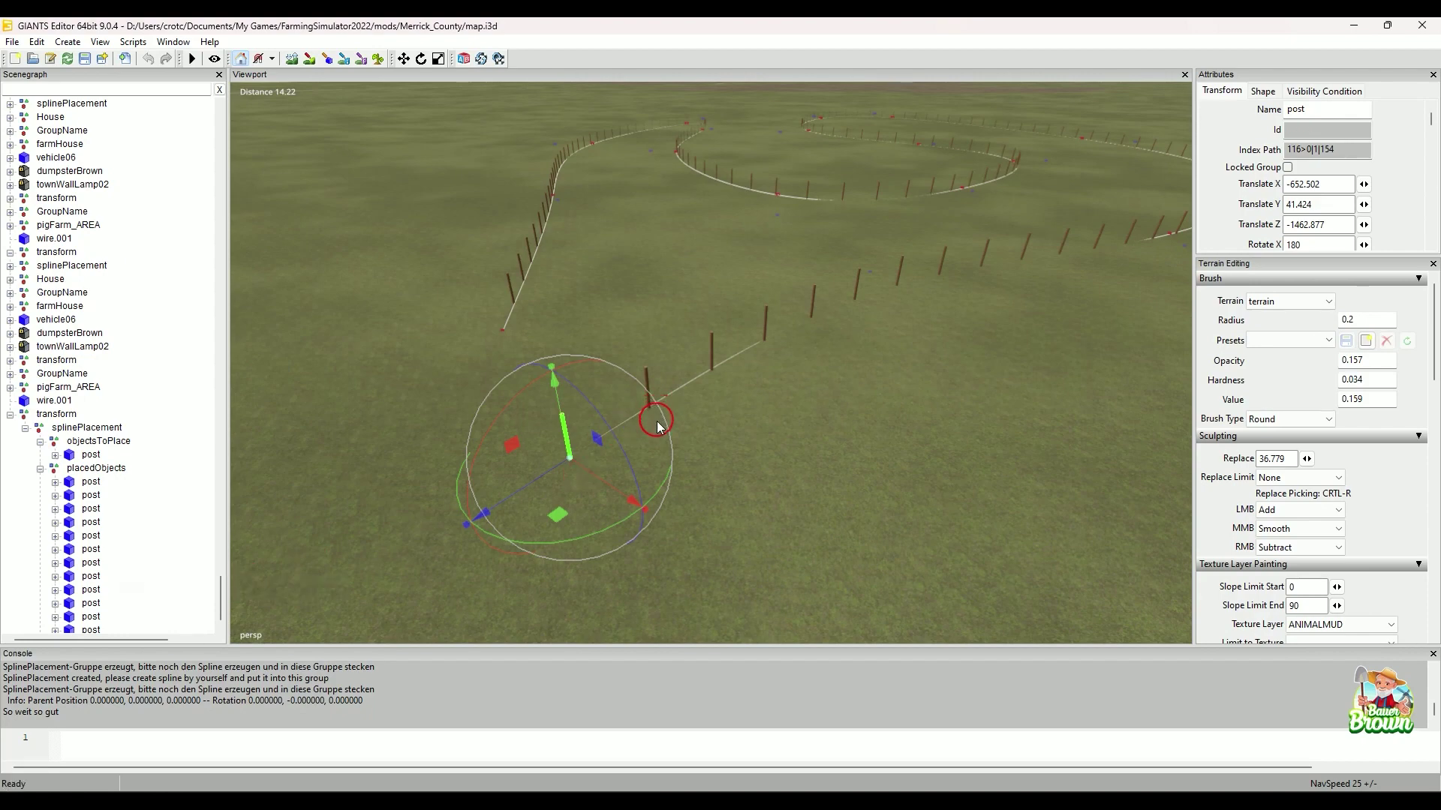
alt+middle_drag(713, 426, 595, 459)
alt+drag(595, 458, 434, 434)
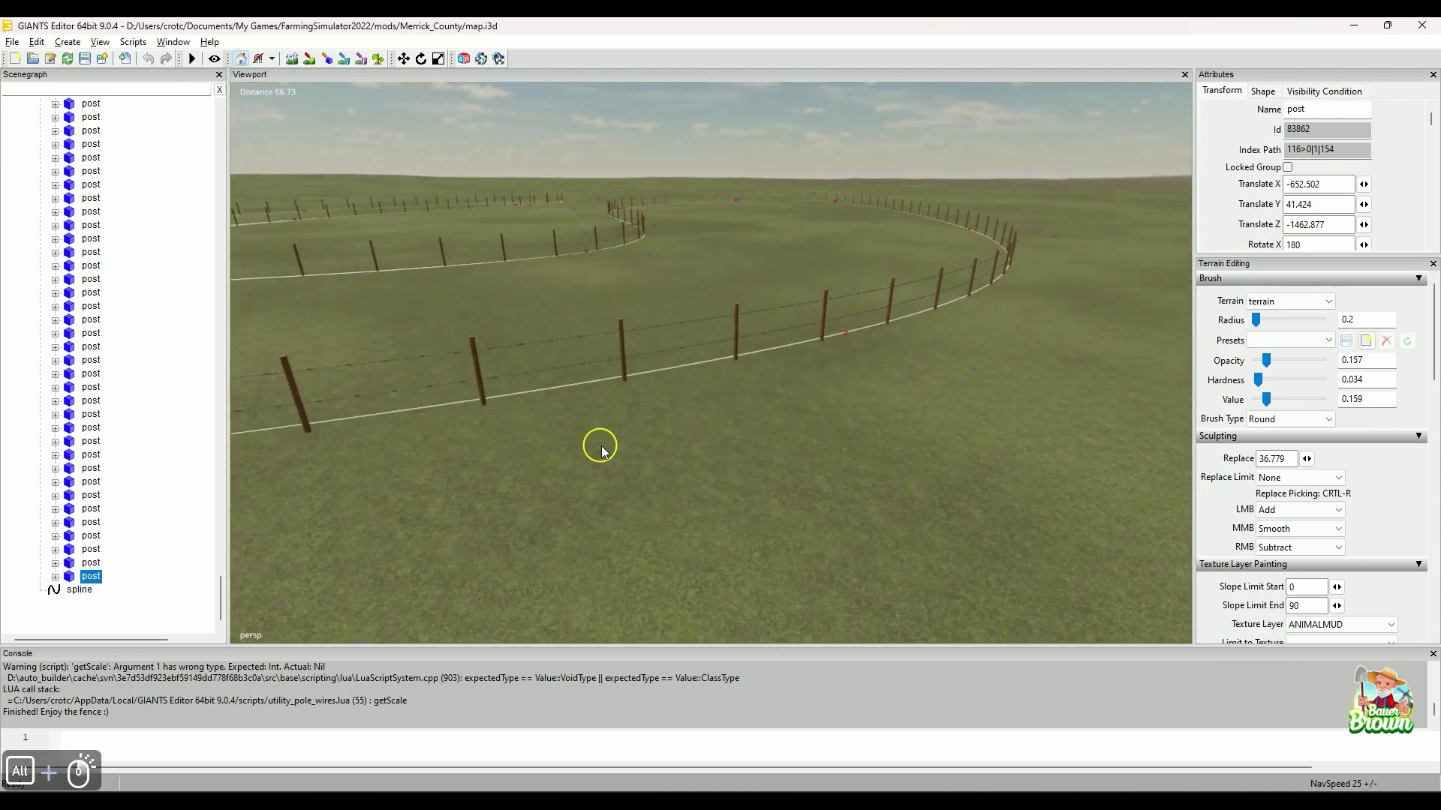
Examine the barbed wire up close where it attaches to the posts
alt+right_drag(601, 451, 549, 399)
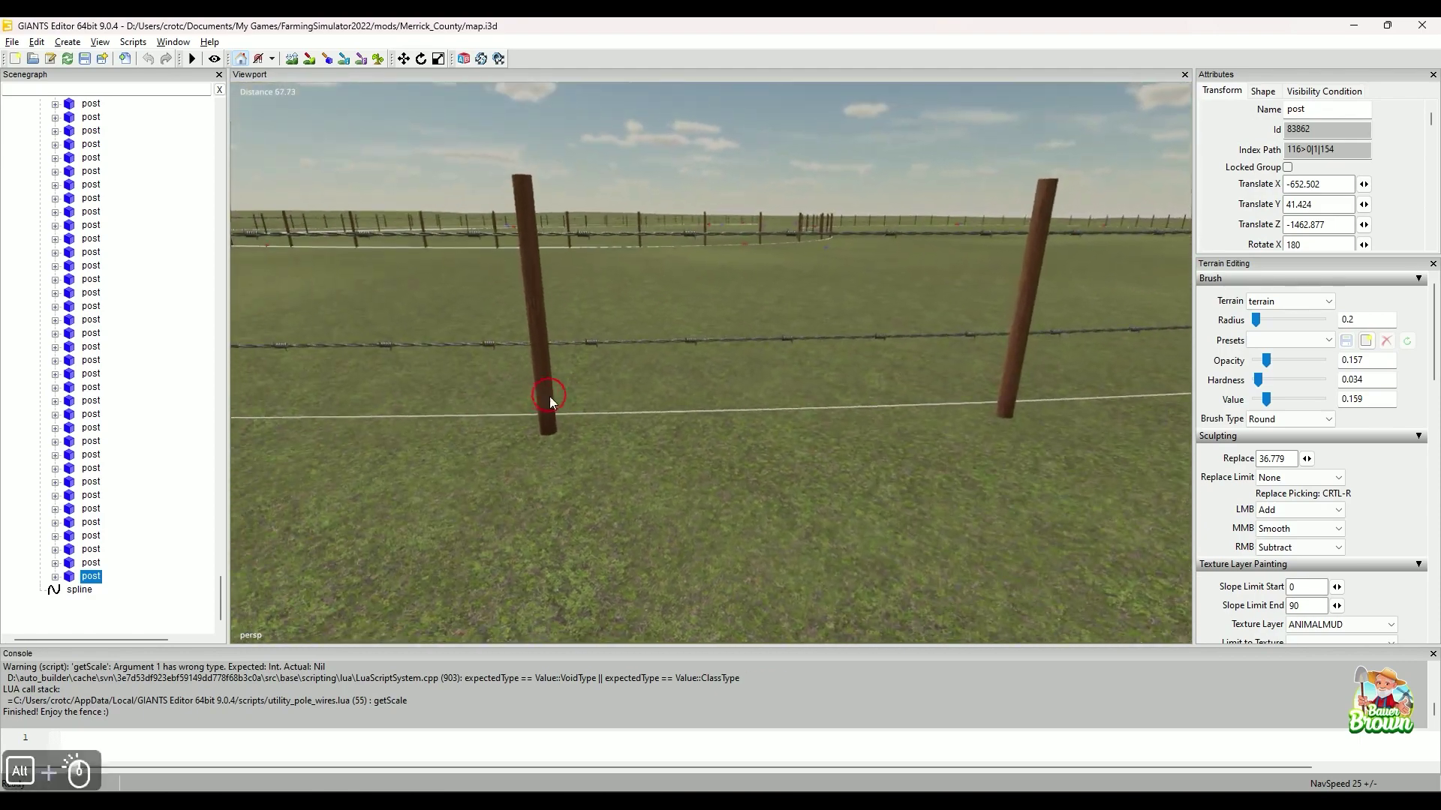
alt+drag(549, 399, 741, 474)
alt+middle_drag(741, 470, 746, 458)
alt+drag(718, 453, 718, 416)
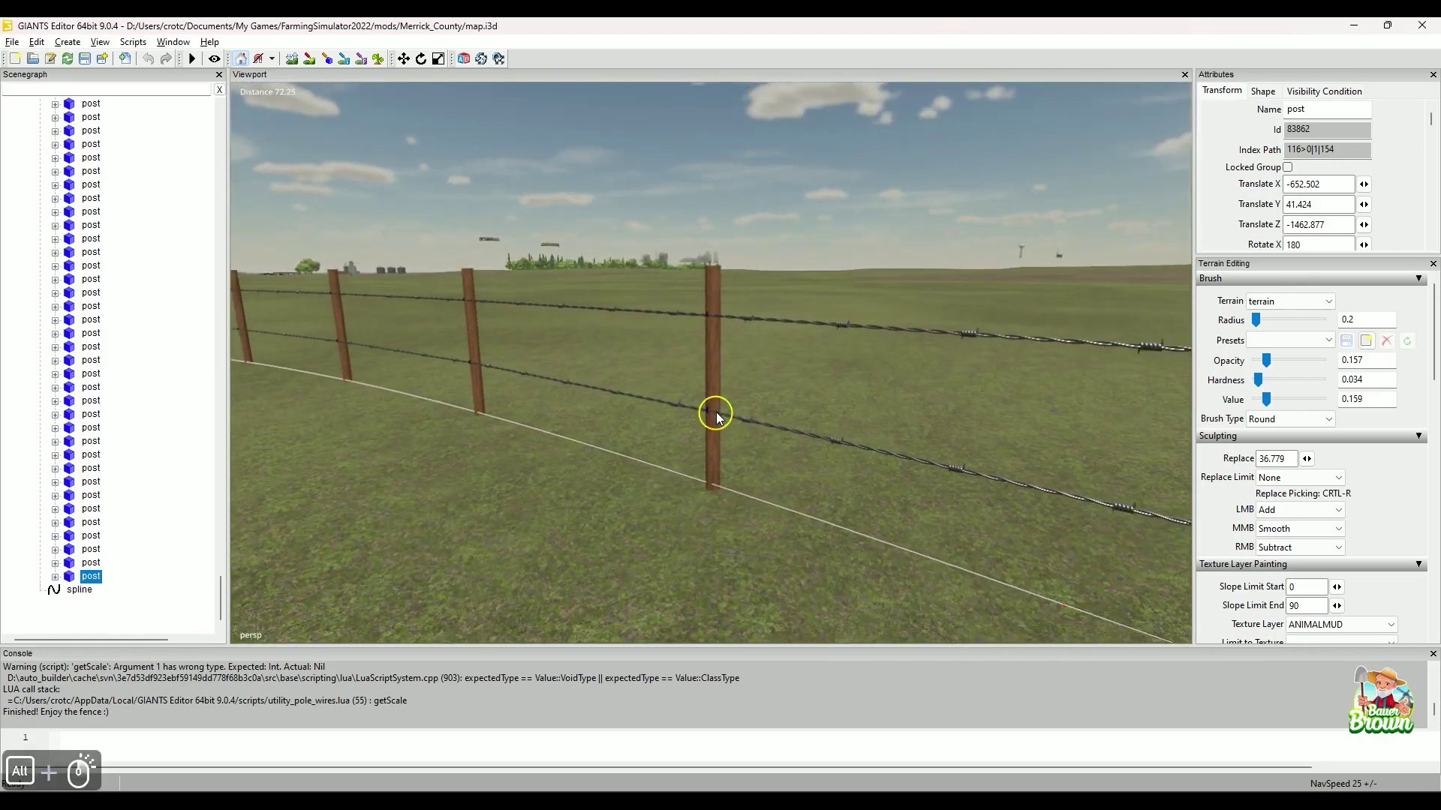
alt+right_drag(717, 415, 716, 404)
alt+scroll(716, 404, up, 3)
alt+middle_drag(718, 403, 733, 552)
alt+scroll(678, 557, down, 3)
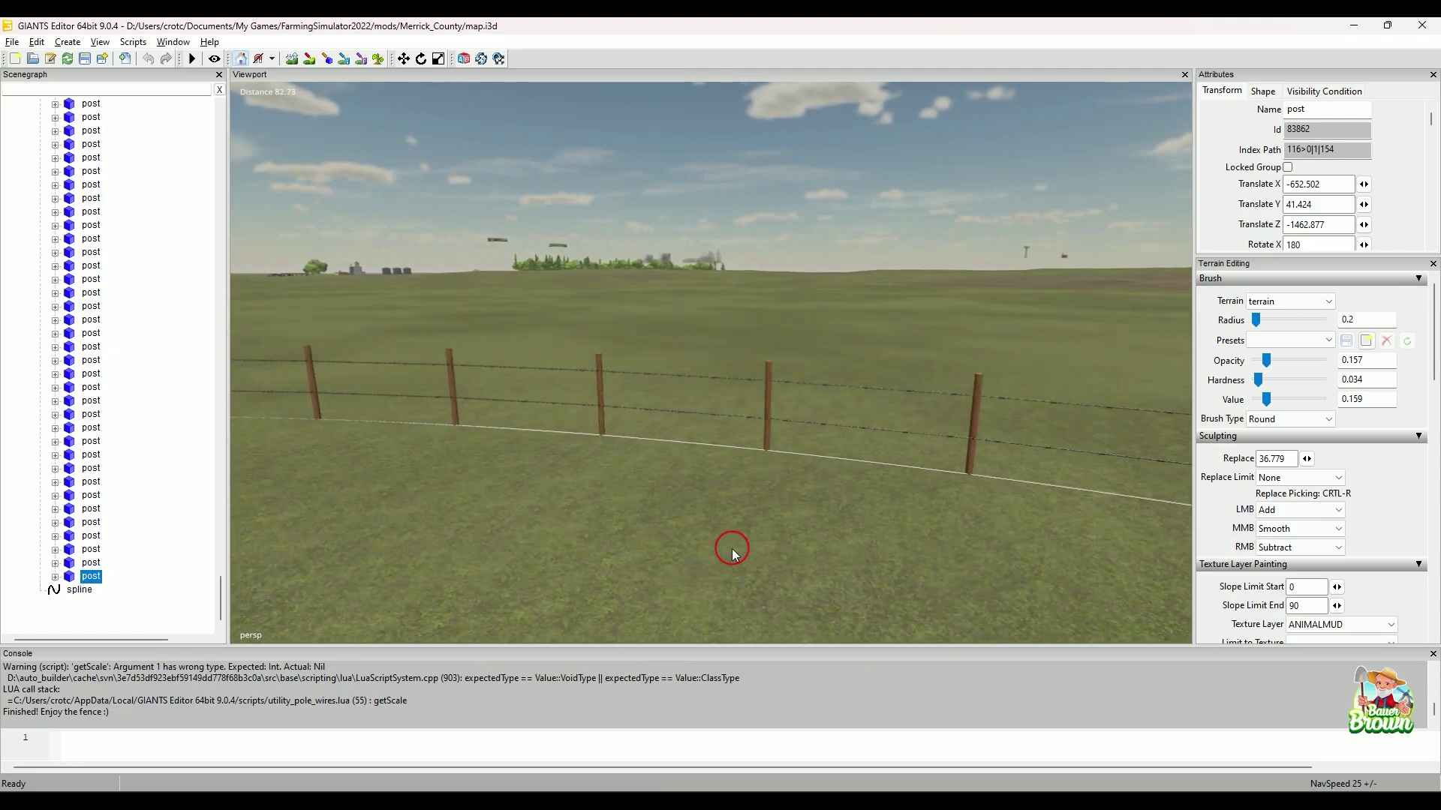
Follow the wired fence around its curves and check the whole run along the spline
alt+drag(733, 552, 595, 515)
alt+middle_drag(595, 515, 857, 502)
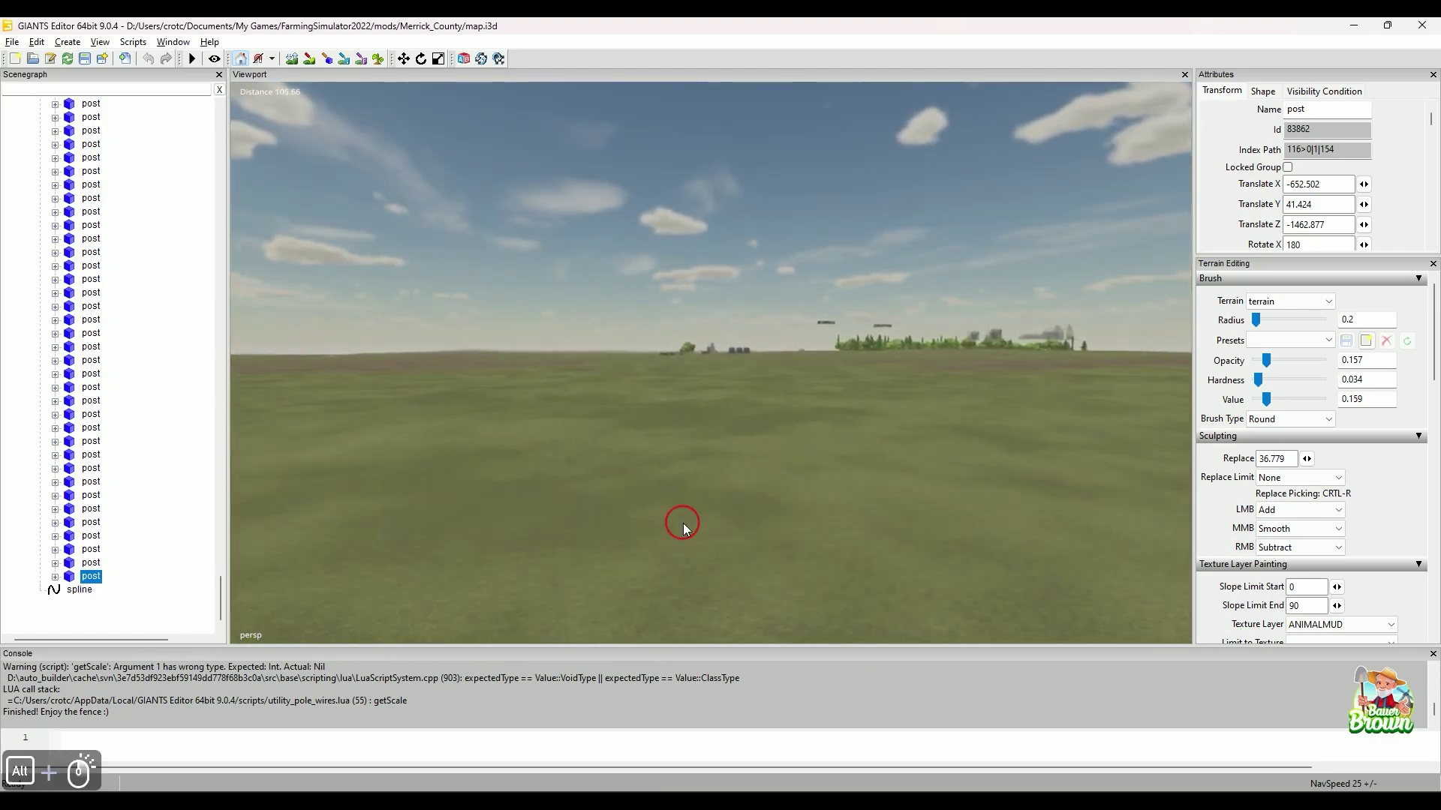
alt+drag(856, 502, 595, 504)
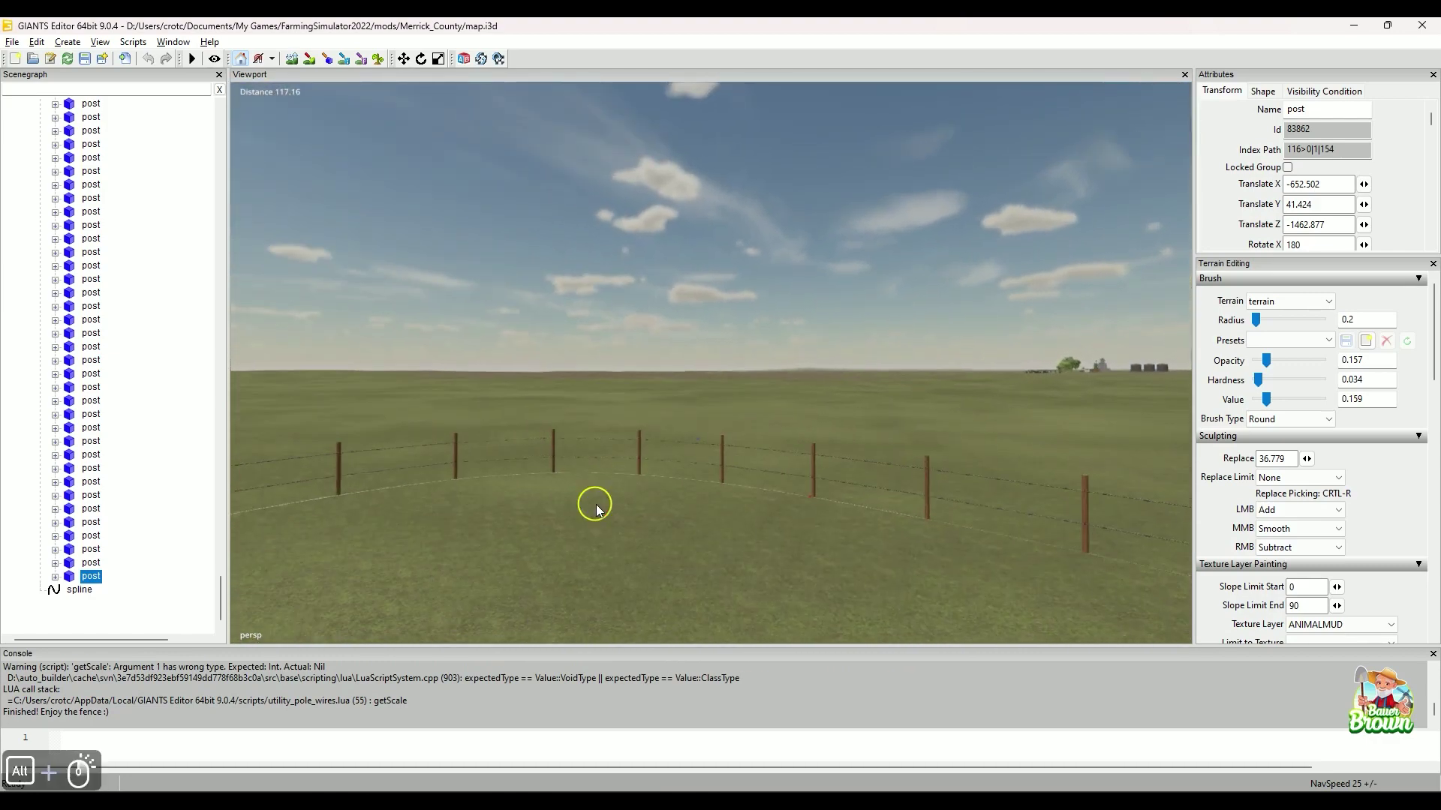
alt+scroll(595, 504, up, 2)
alt+middle_drag(595, 504, 666, 514)
alt+drag(667, 514, 452, 536)
alt+middle_drag(452, 536, 527, 534)
alt+drag(527, 534, 756, 540)
alt+middle_drag(756, 541, 745, 547)
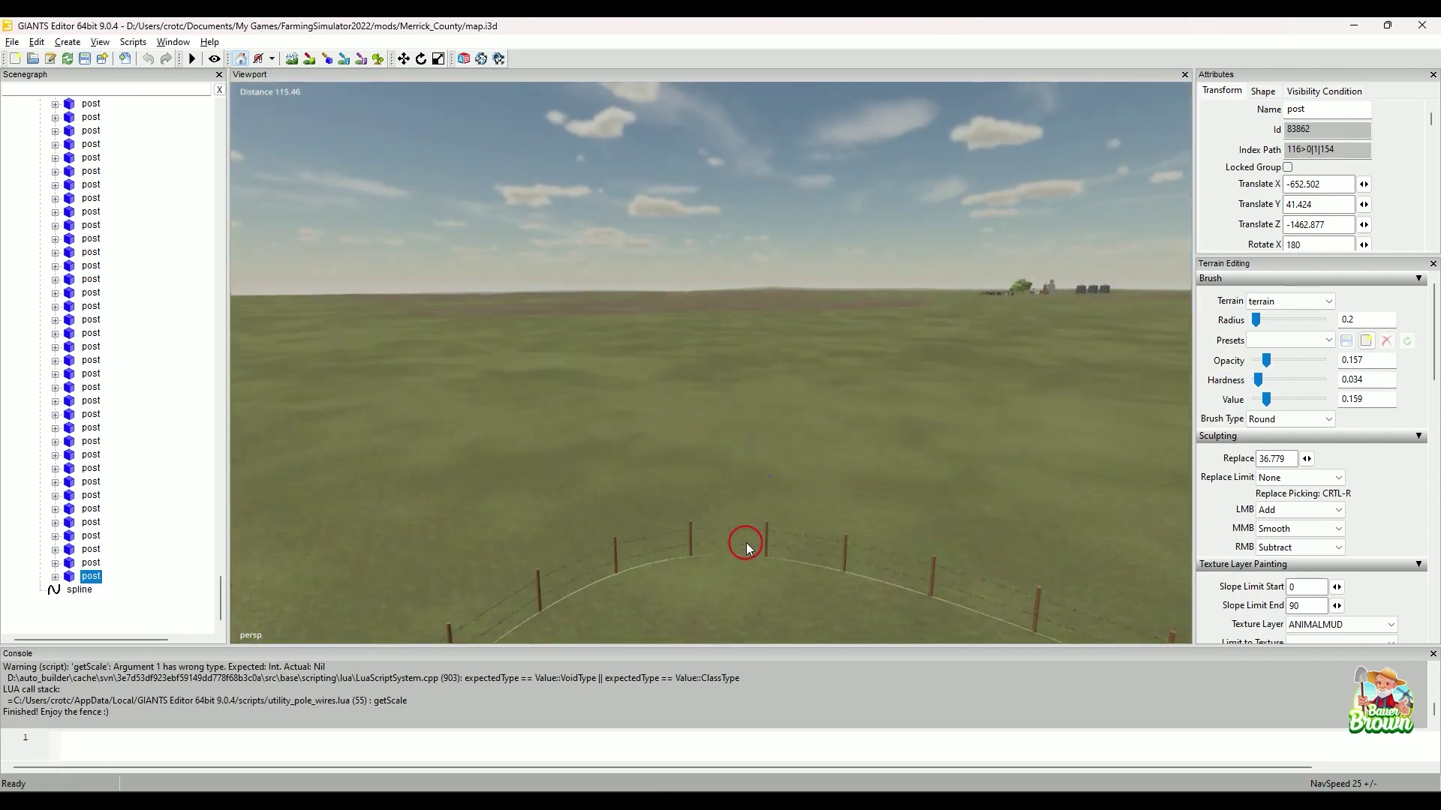
alt+drag(745, 546, 730, 568)
alt+right_drag(730, 568, 754, 523)
alt+drag(755, 523, 487, 556)
alt+middle_drag(486, 556, 643, 562)
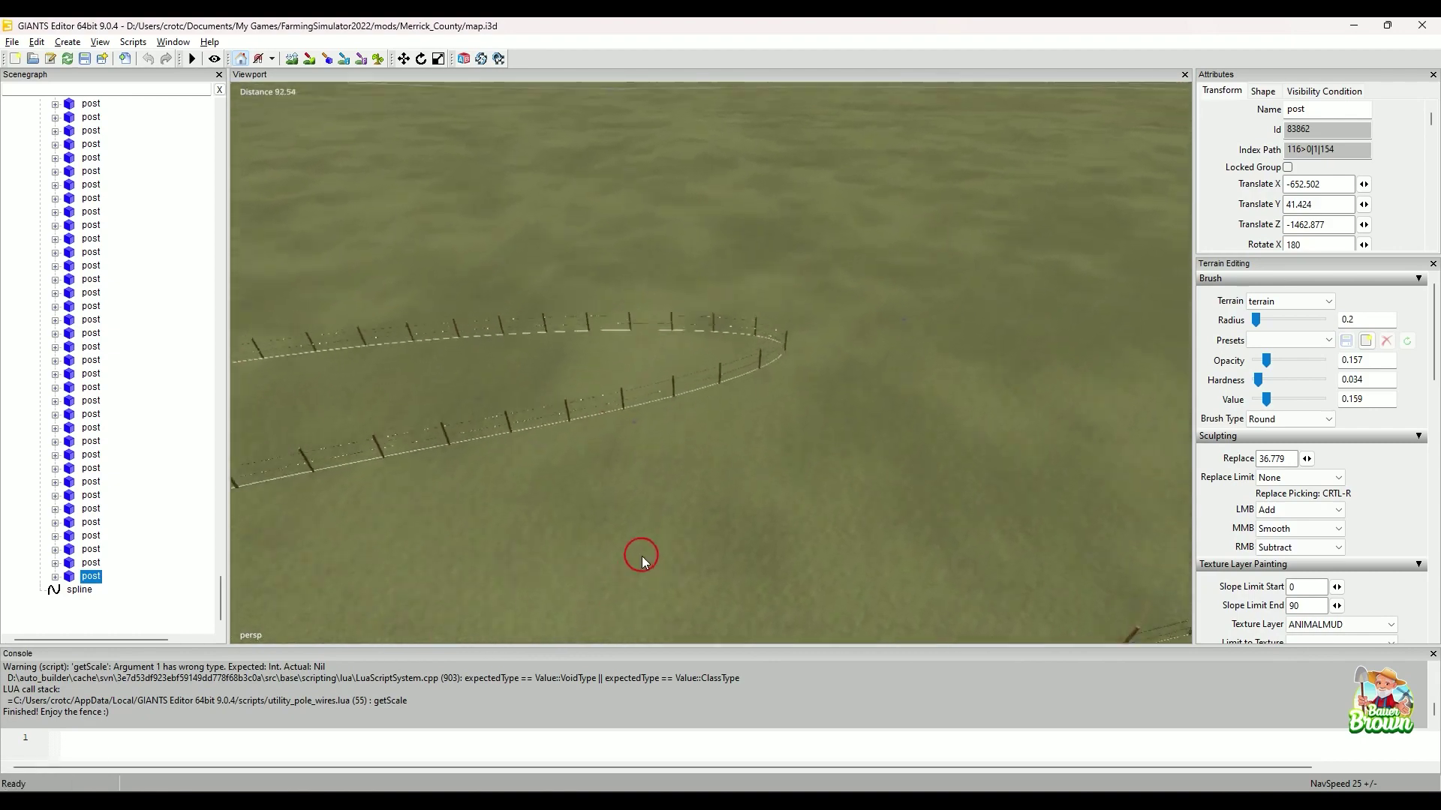
alt+right_drag(644, 562, 731, 514)
alt+drag(730, 514, 533, 538)
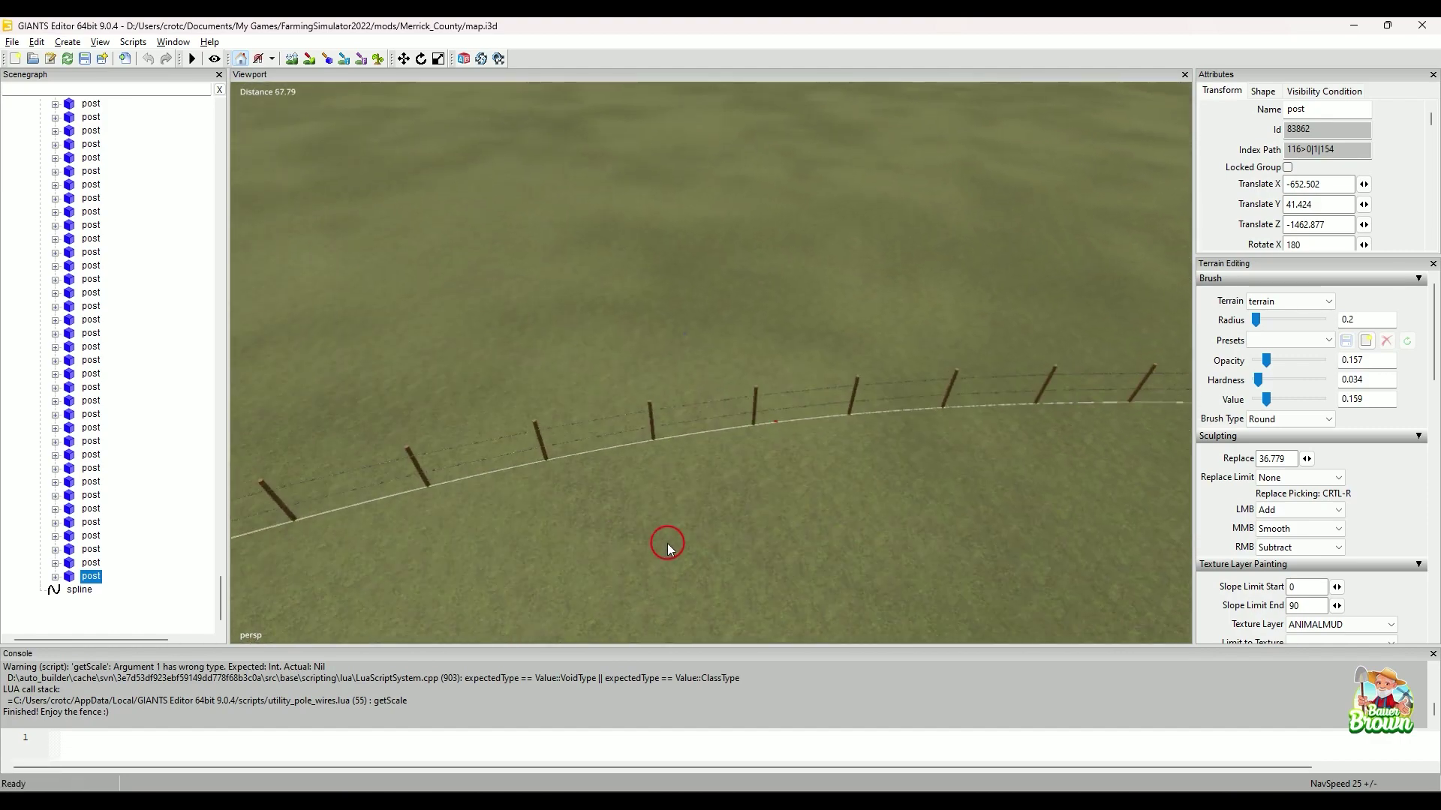
alt+middle_drag(533, 538, 709, 560)
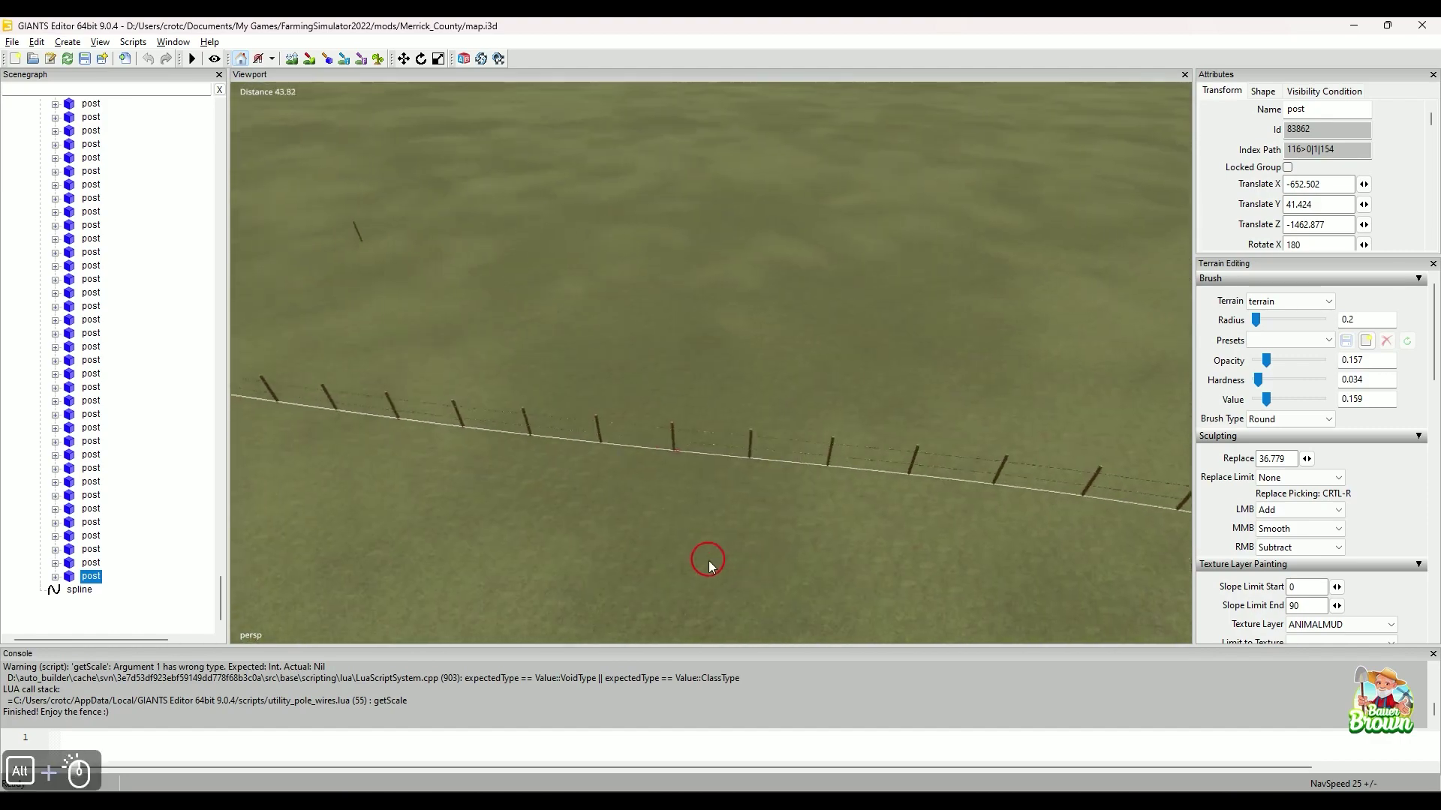
alt+right_drag(709, 560, 627, 534)
alt+middle_drag(628, 534, 680, 553)
alt+right_drag(681, 552, 718, 556)
alt+drag(717, 556, 691, 512)
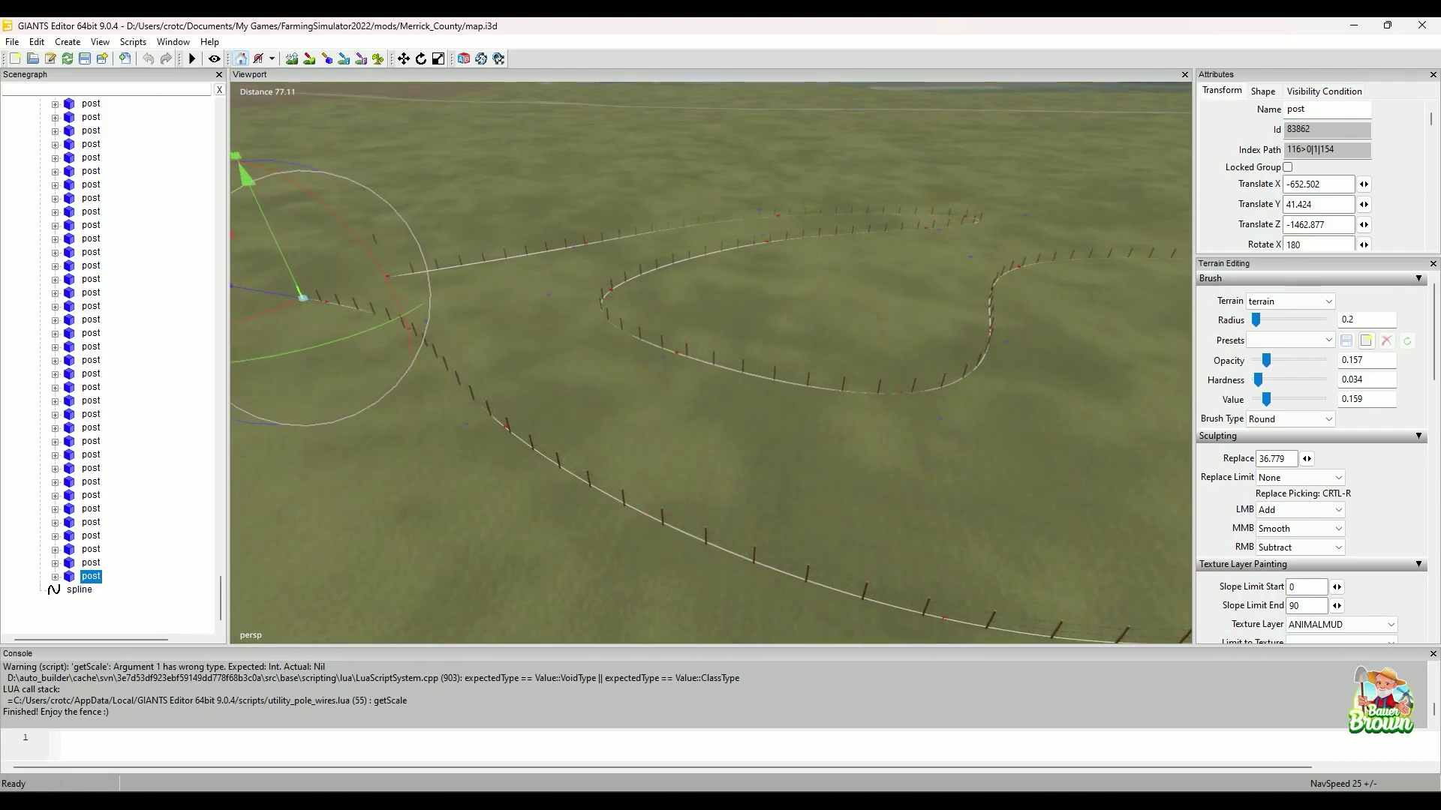
Reopen the Place Utility Pole Wires (Easy Fence) script in the Script Editor at its variables
mouse_move(837, 801)
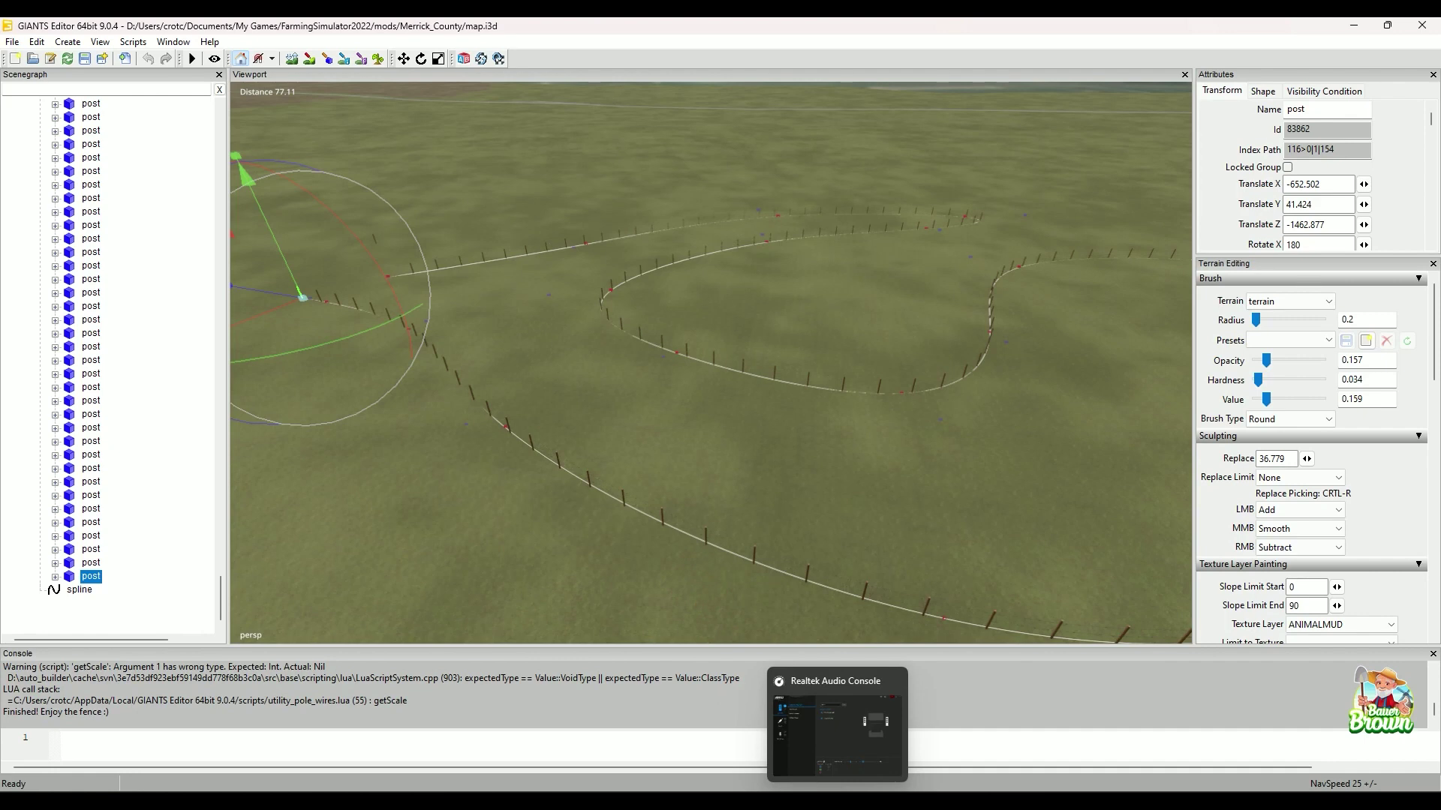
mouse_move(738, 801)
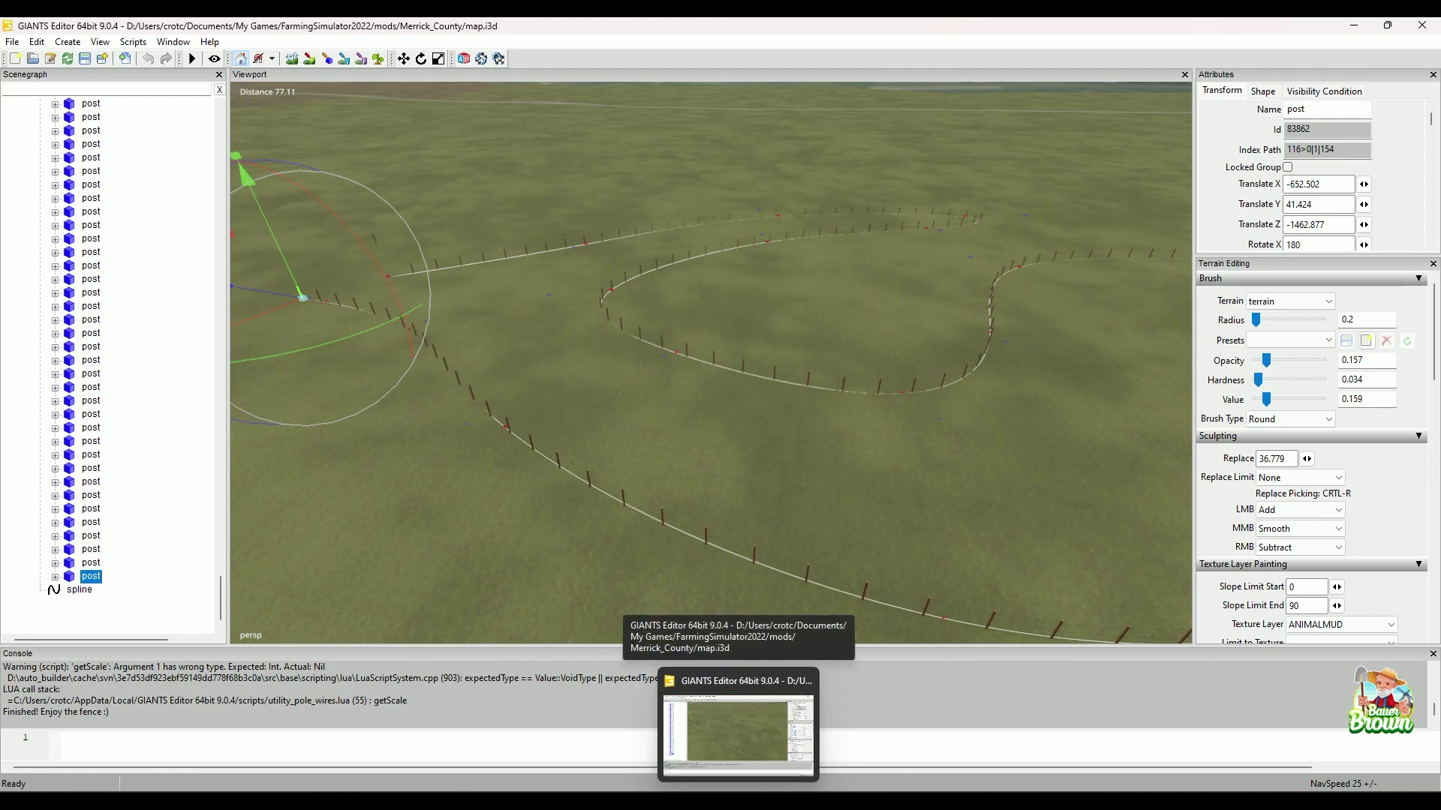
click(131, 42)
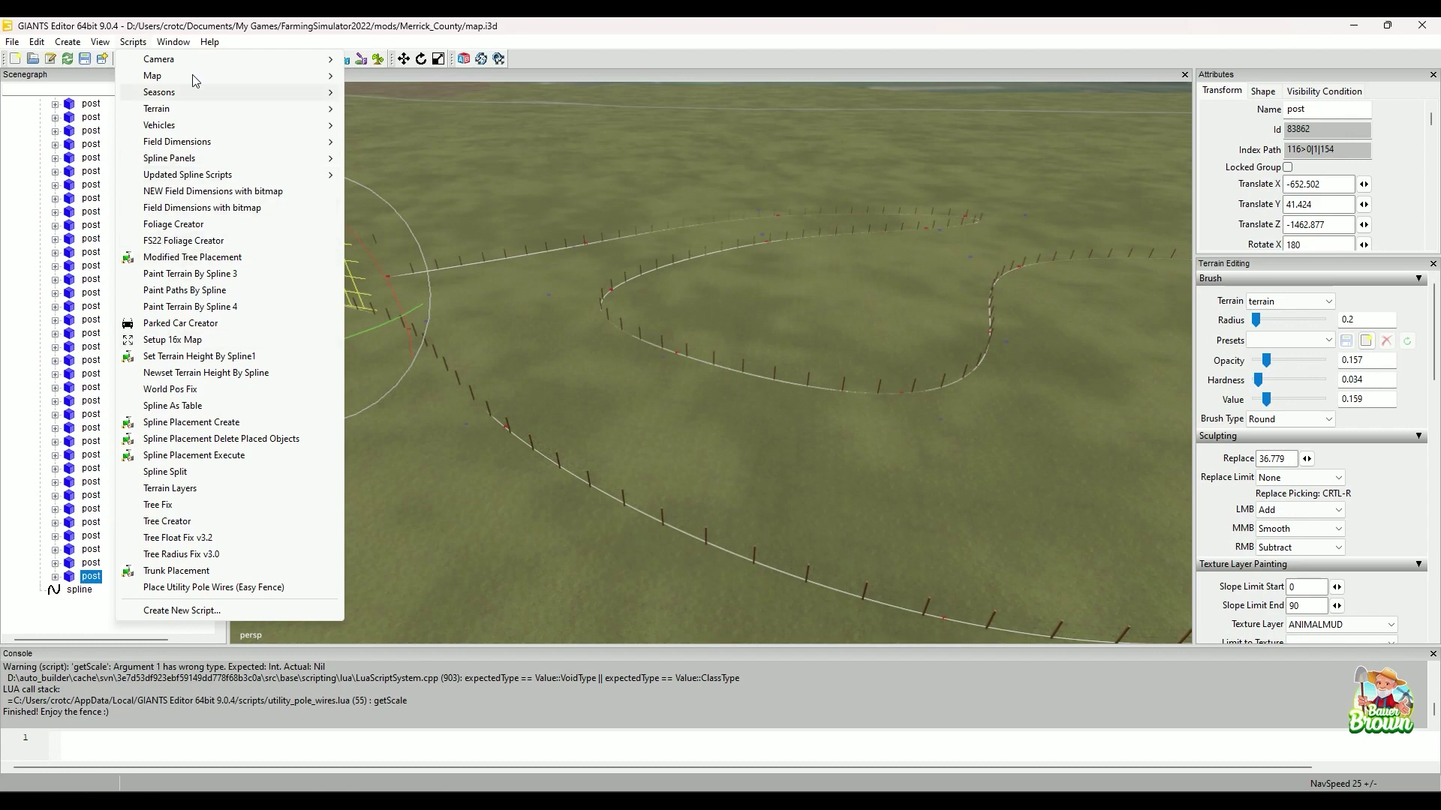
click(182, 45)
click(225, 159)
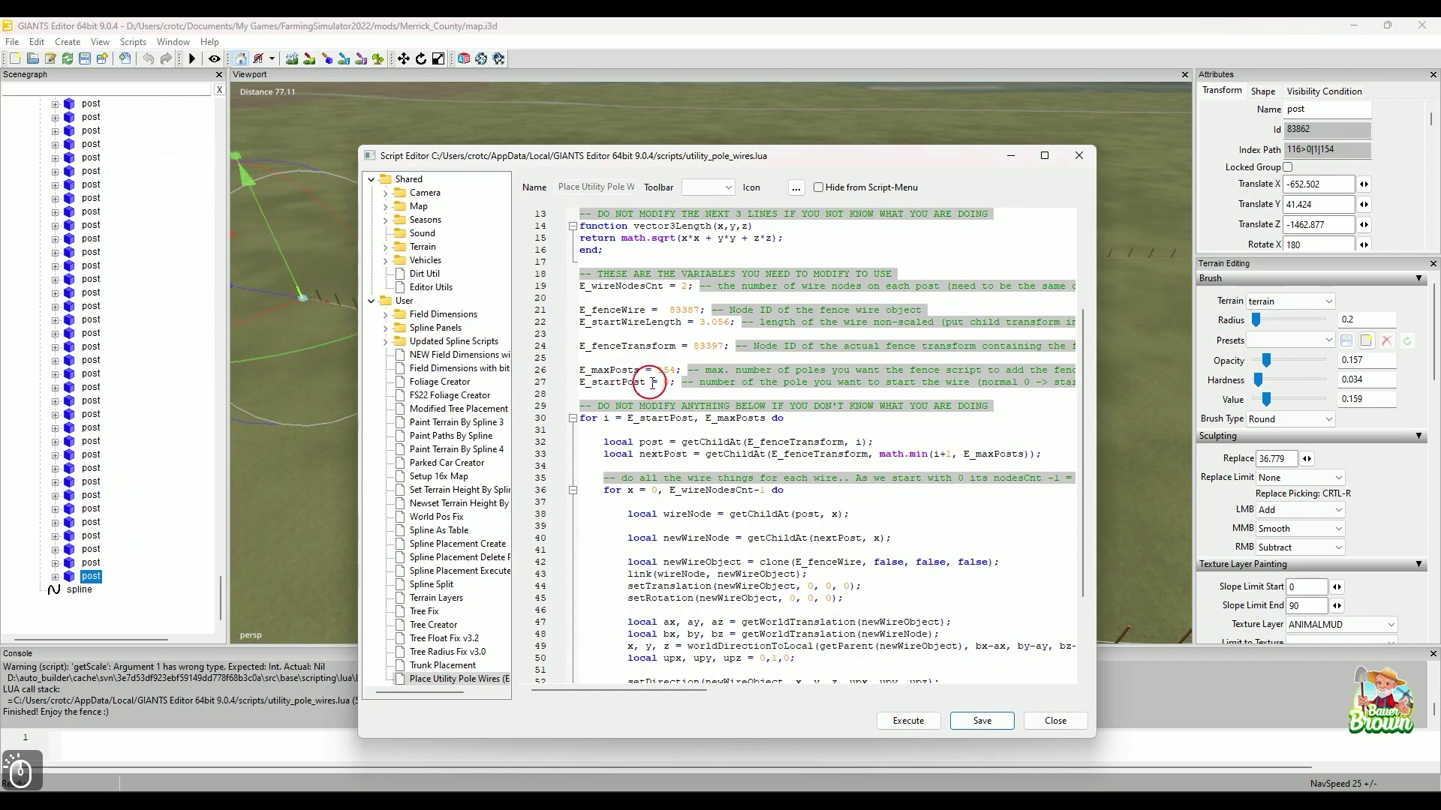
Review the wire script's header comments and user variables, and close the Script Editor
scroll(1081, 334, up, 4)
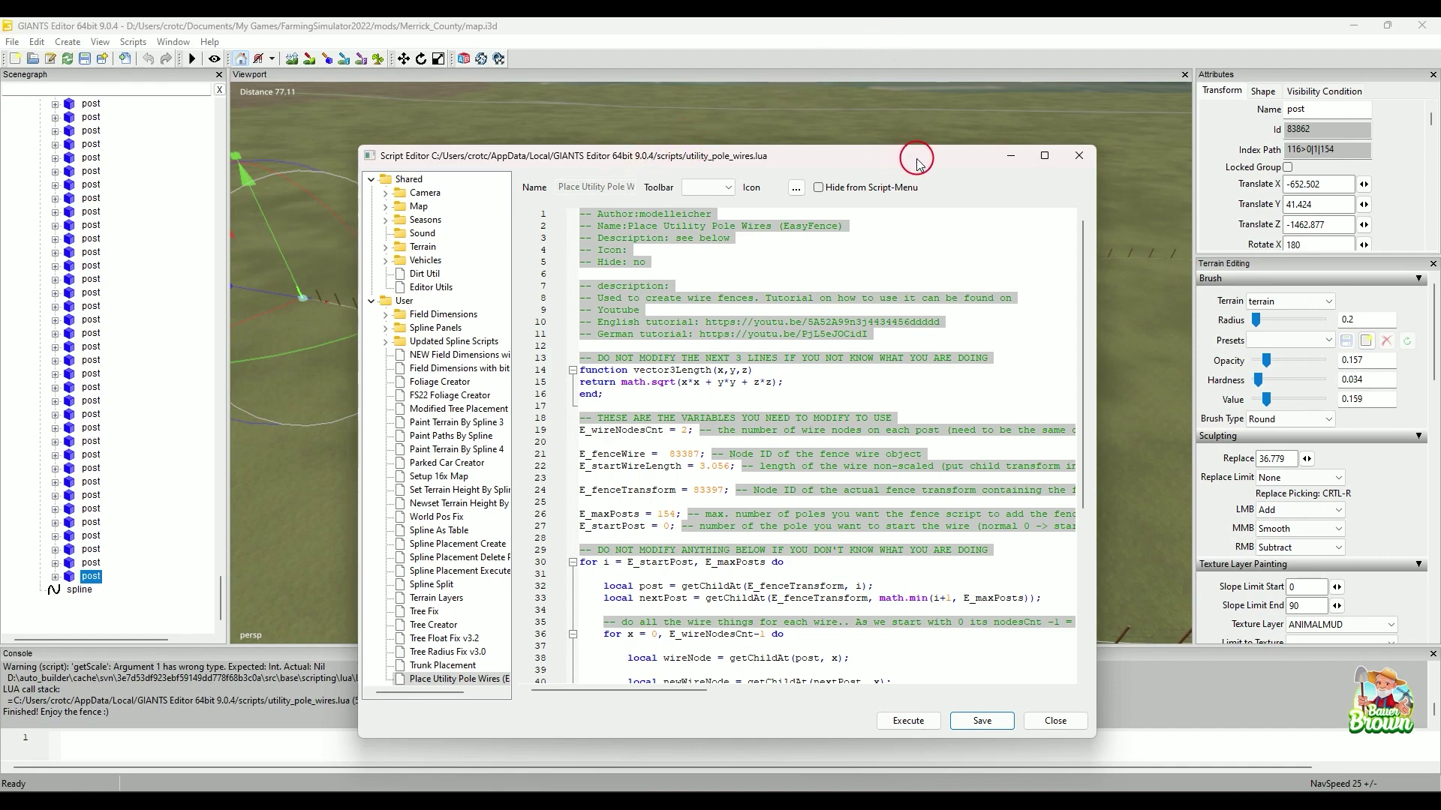
drag(917, 159, 844, 98)
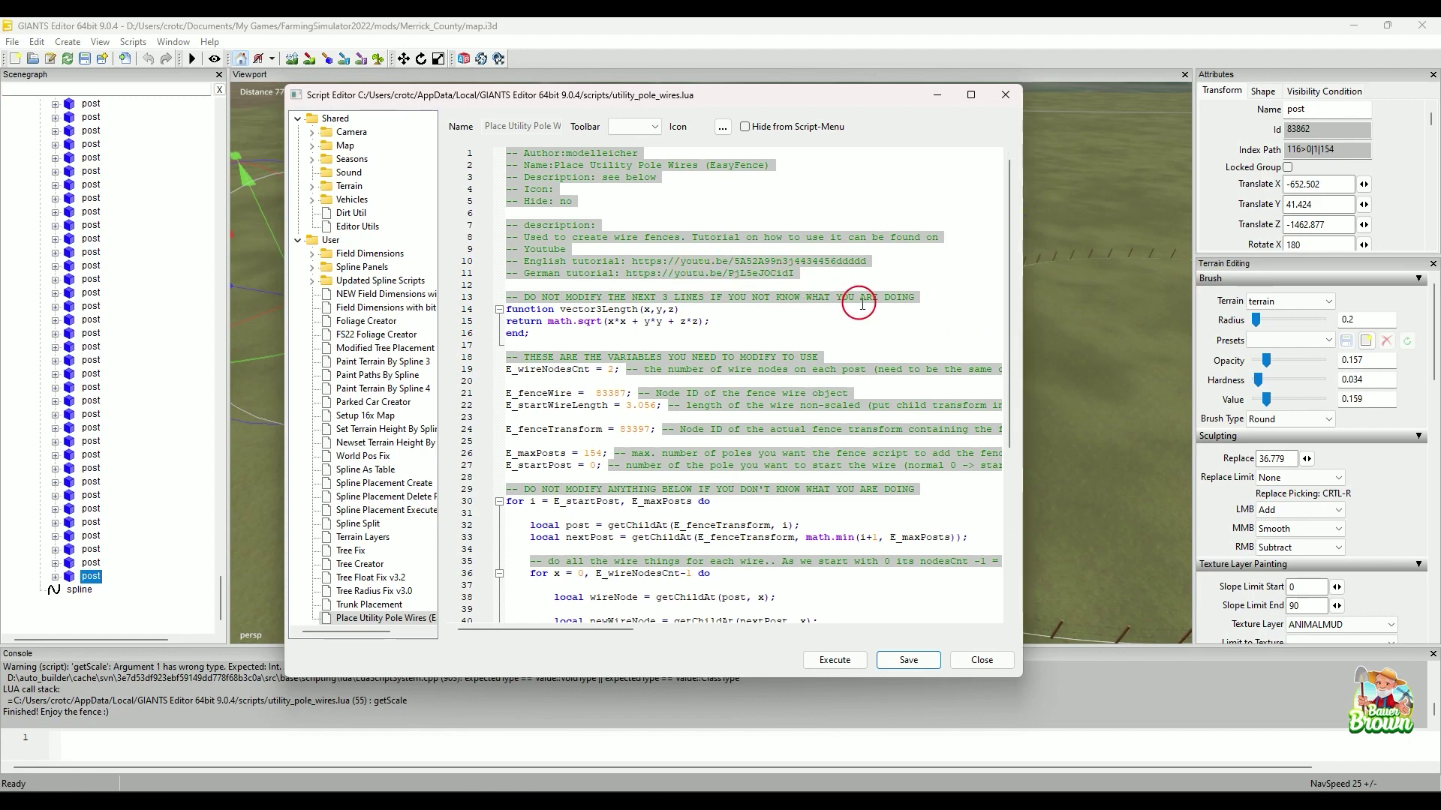
scroll(932, 482, down, 1)
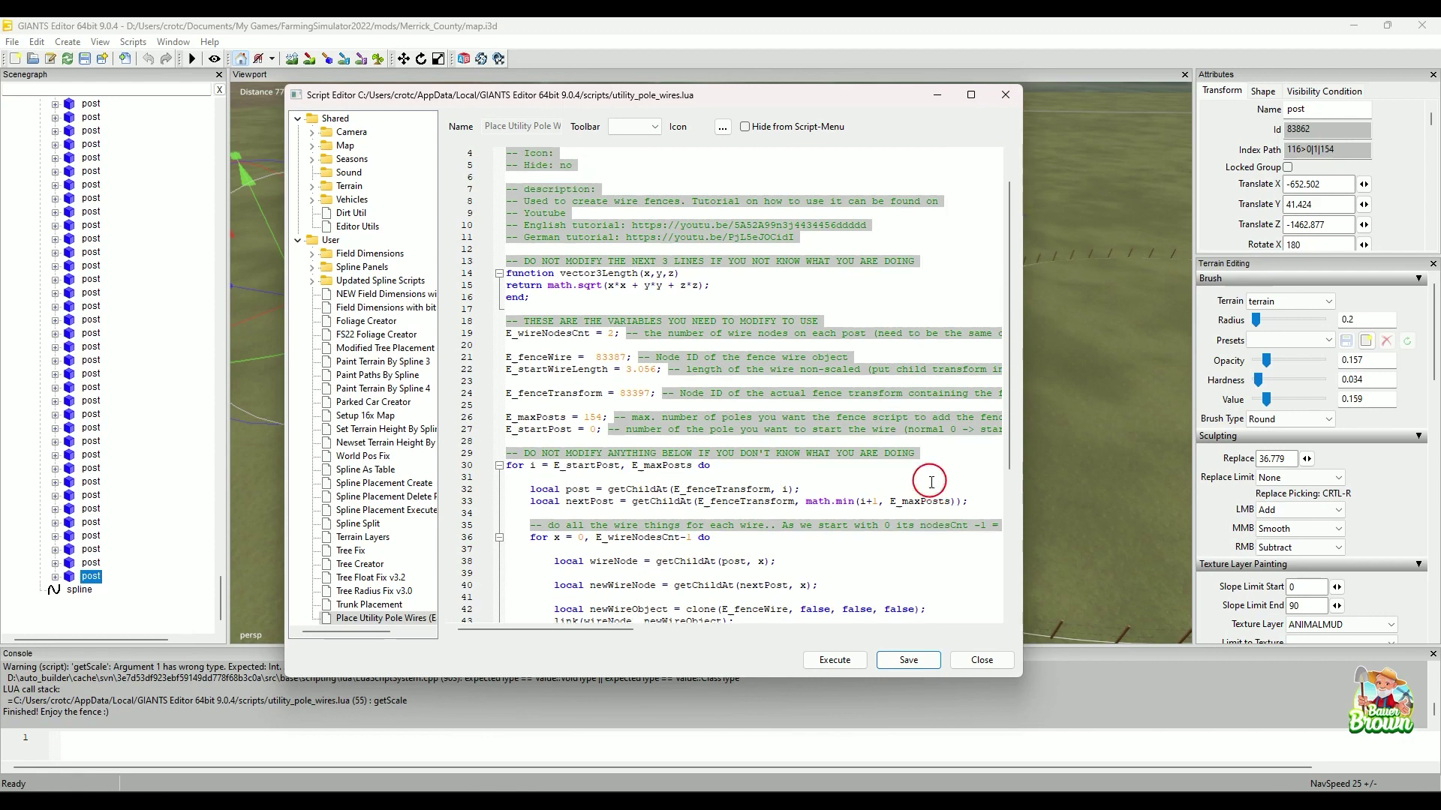
scroll(930, 481, up, 1)
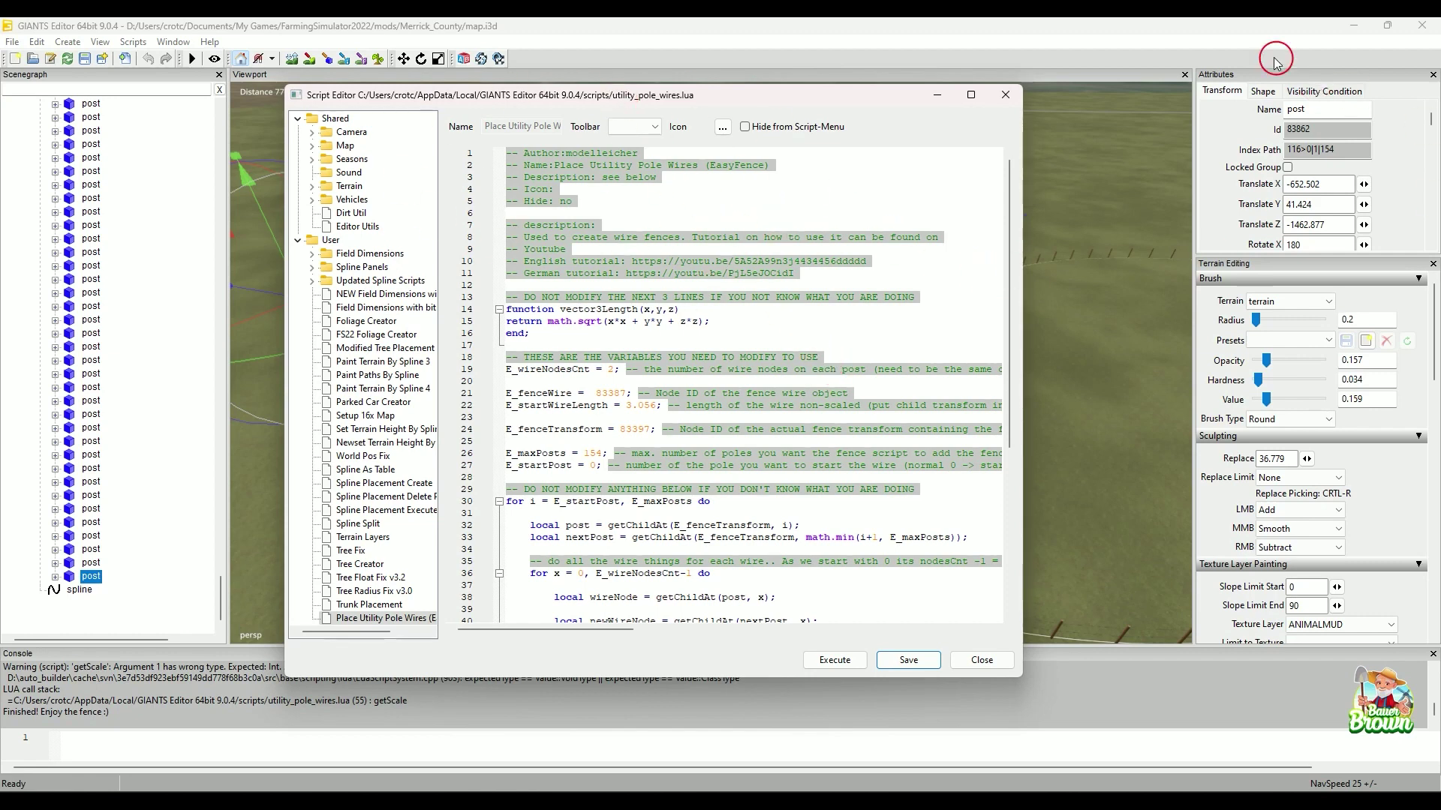
click(1005, 94)
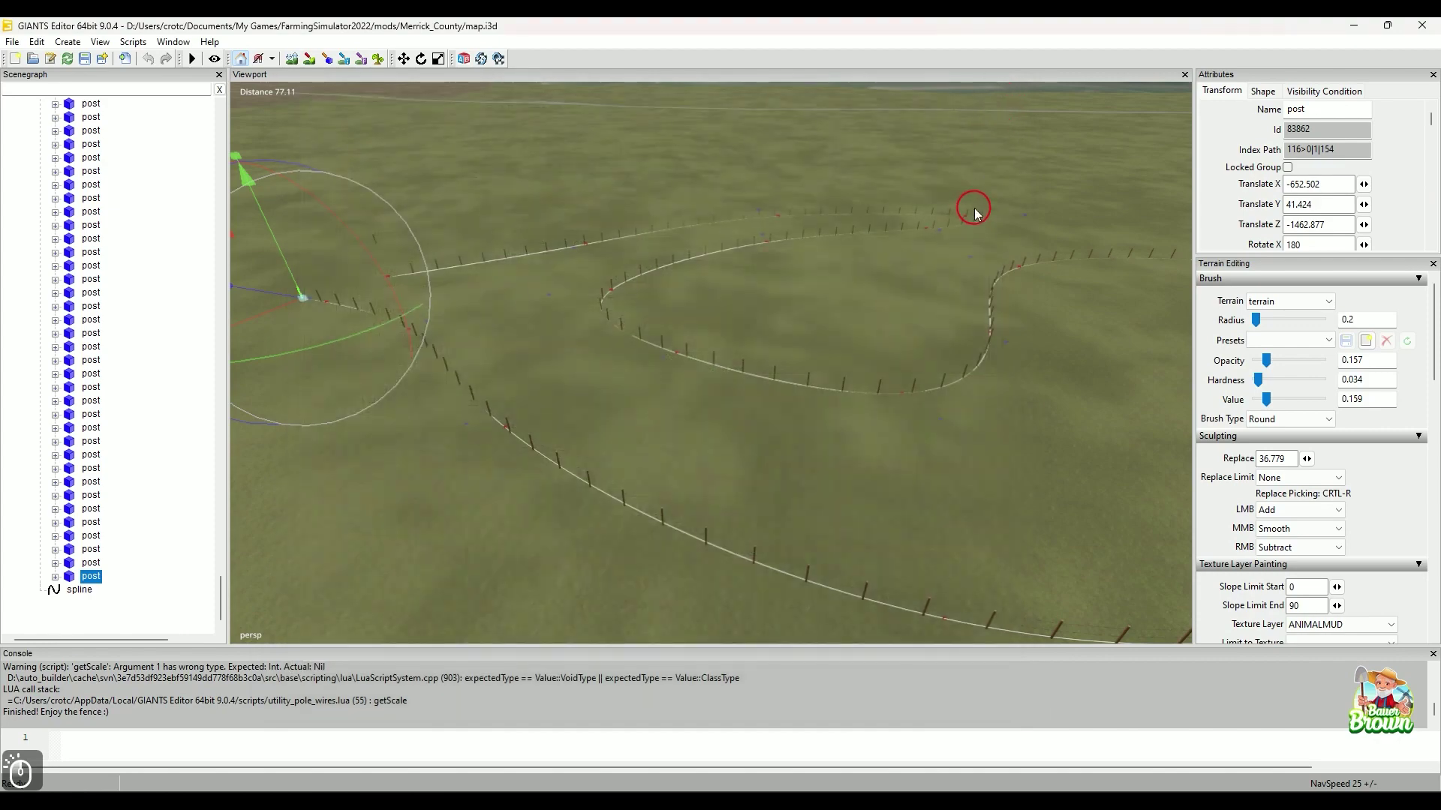
Expand a powerLine10m pole in the scenegraph, including its powerLines, highClip, guideWireLarge and lowClip nodes, to examine its structure
alt+drag(974, 214, 633, 451)
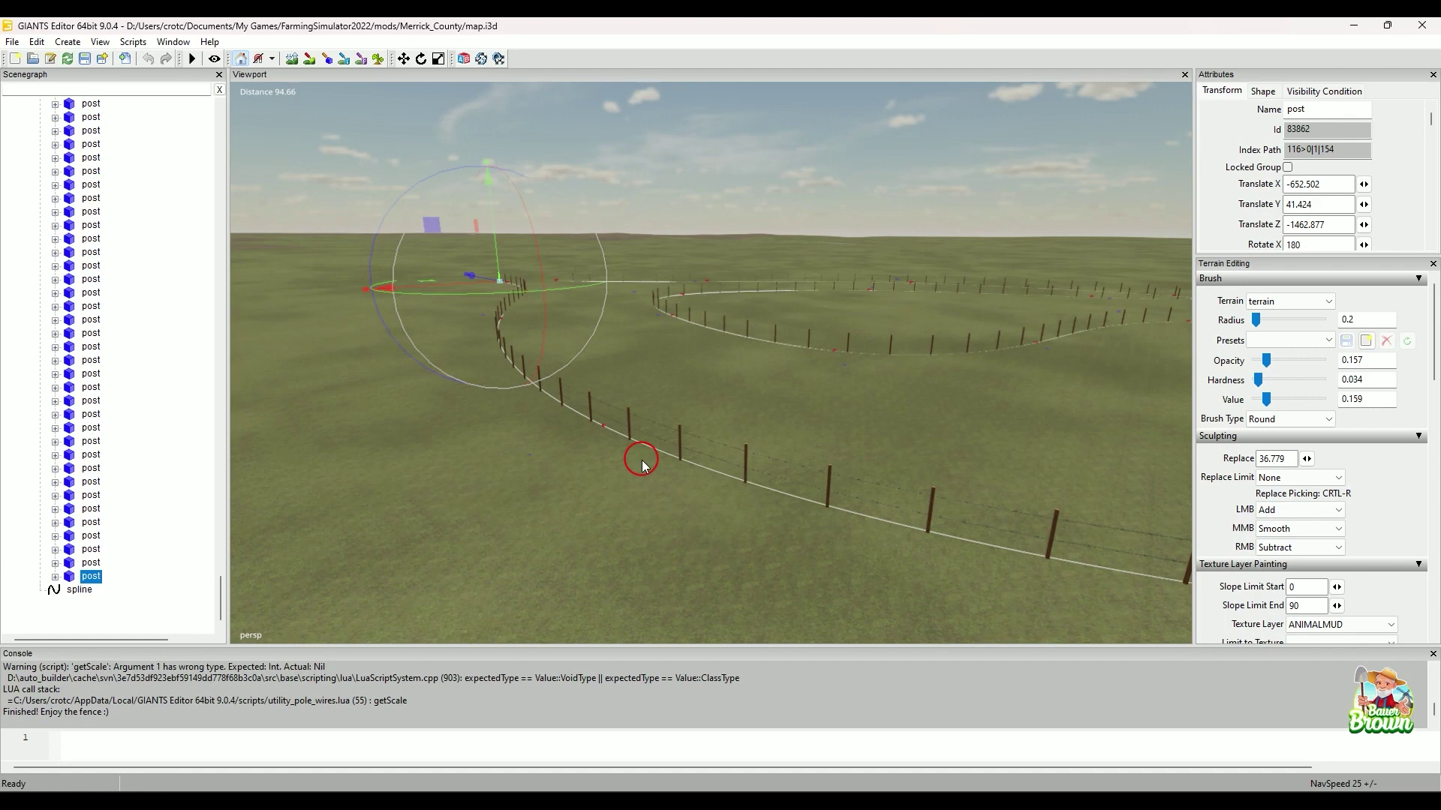
drag(215, 598, 220, 255)
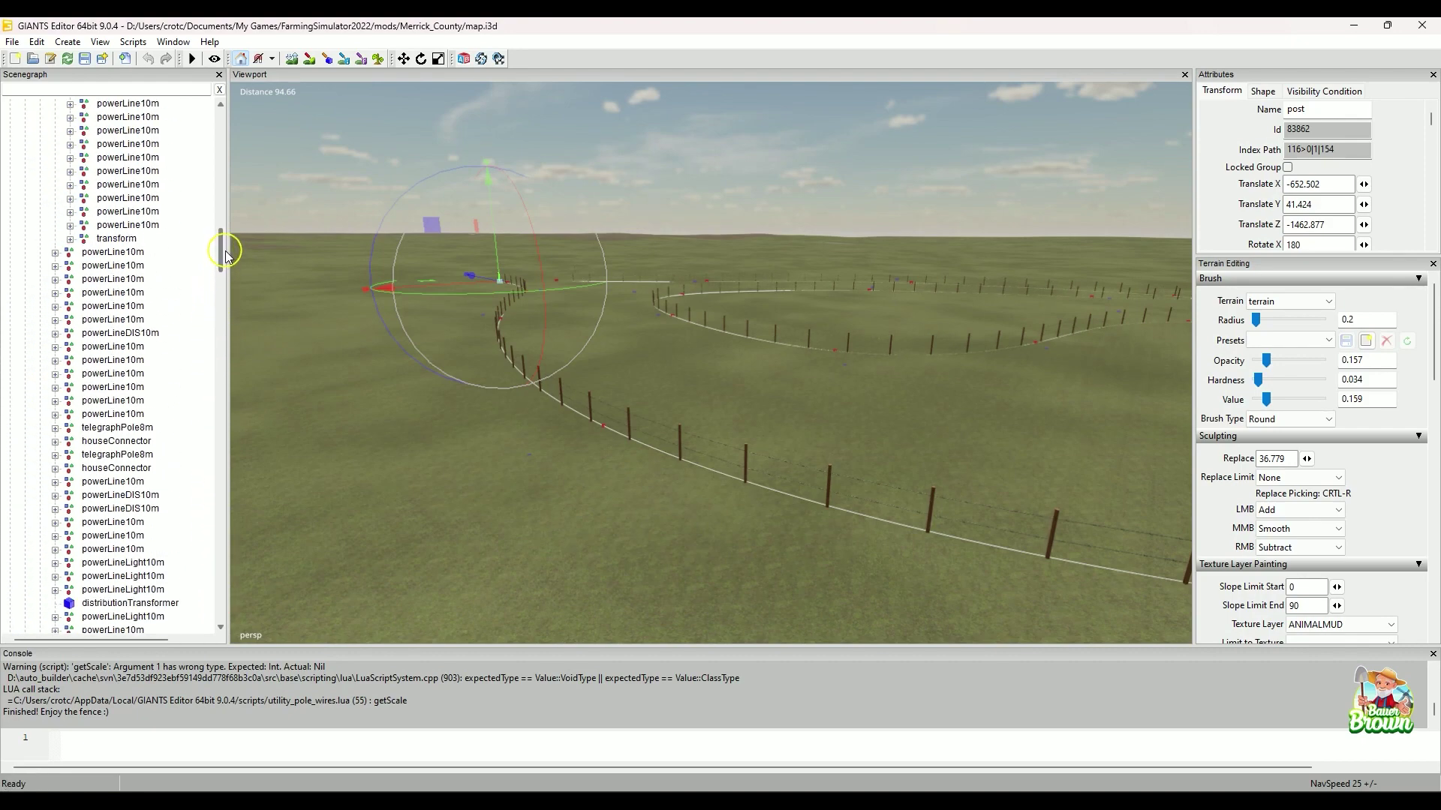
click(56, 254)
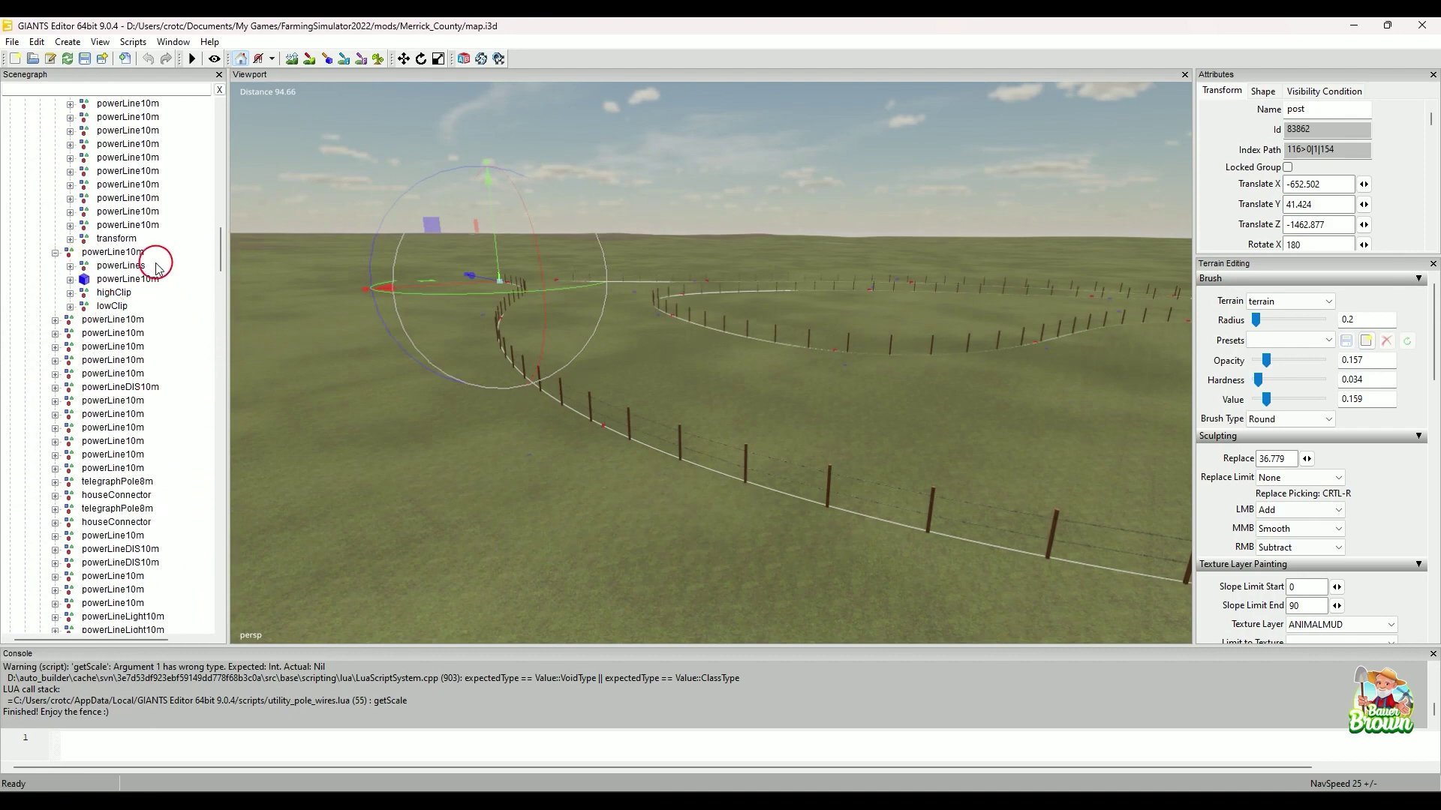
click(70, 266)
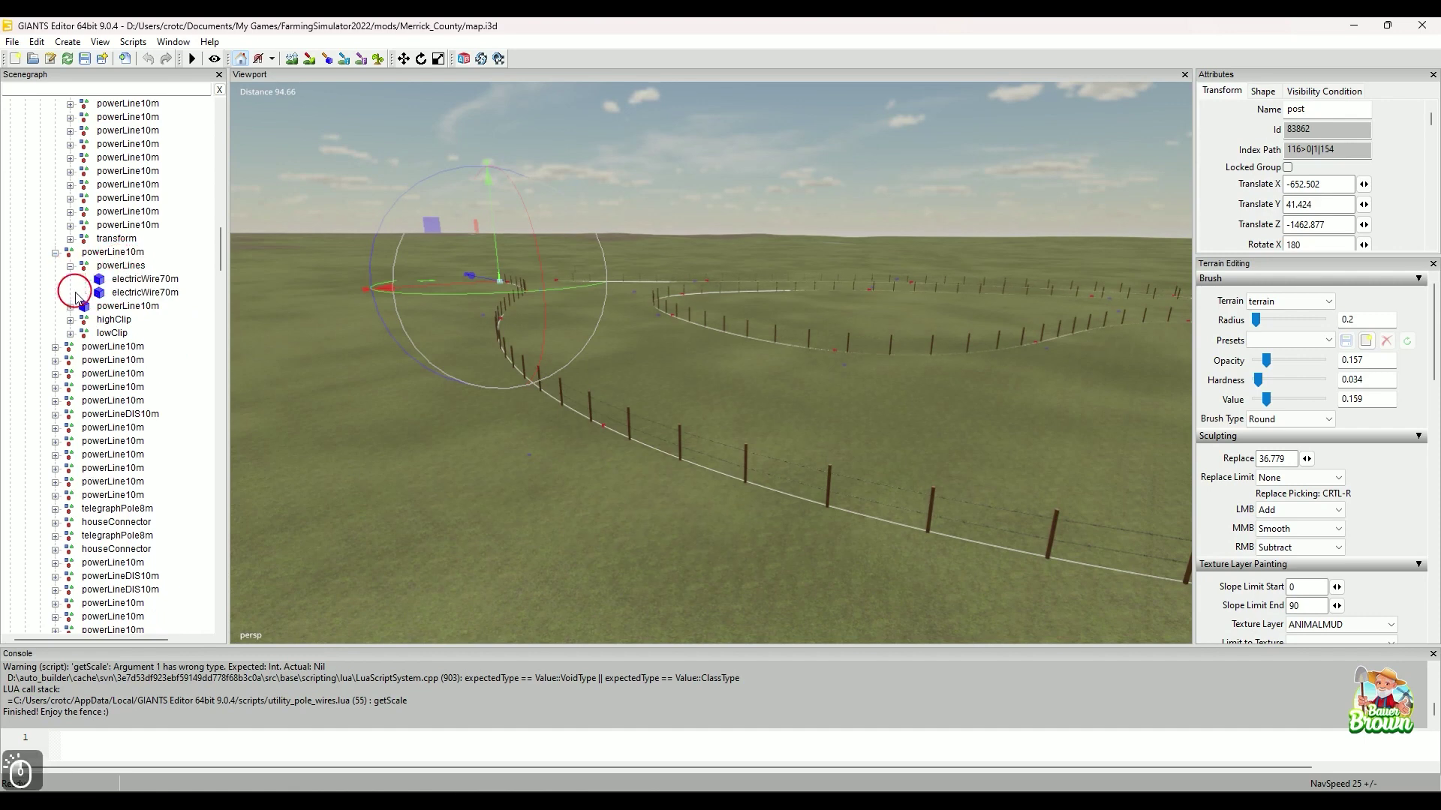
click(70, 306)
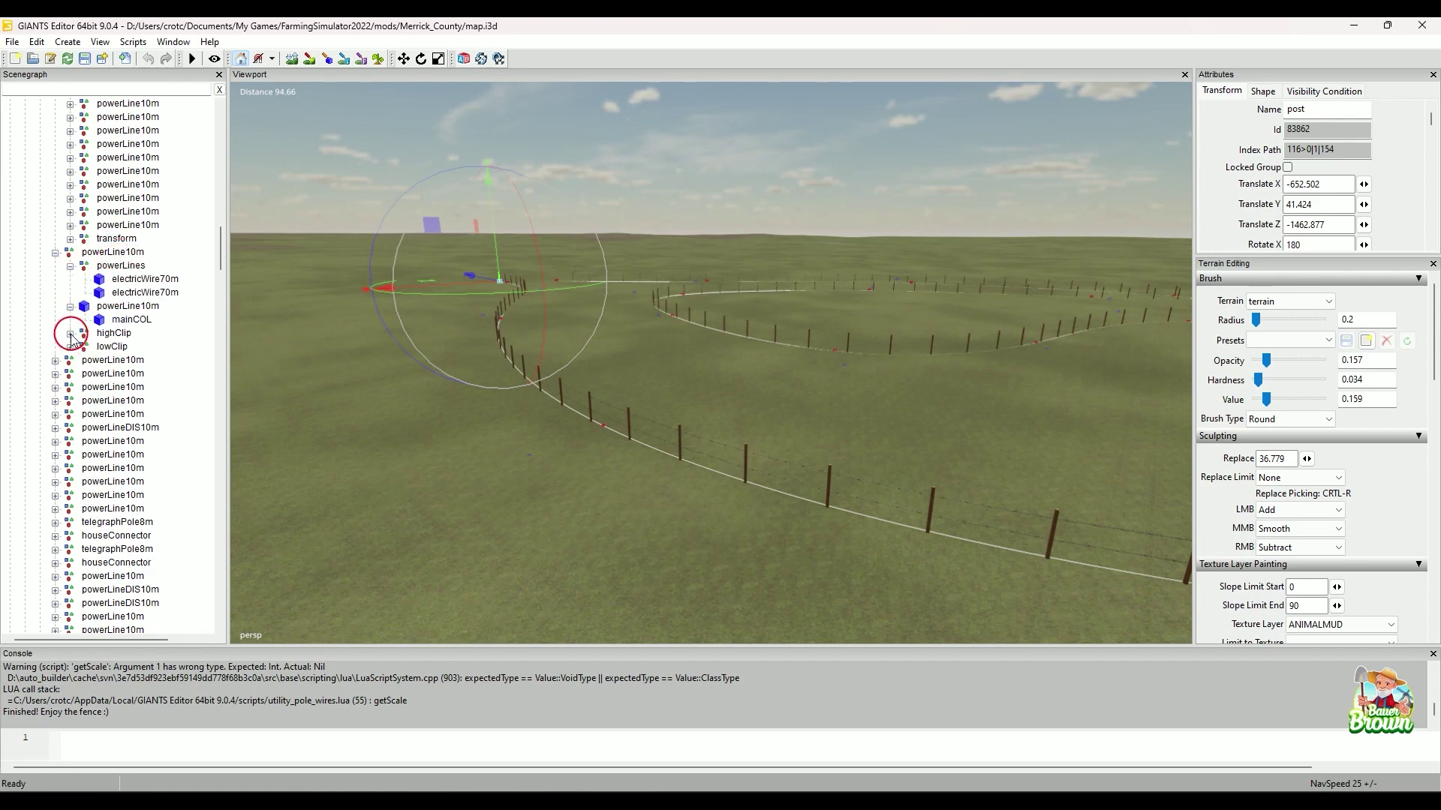
click(69, 333)
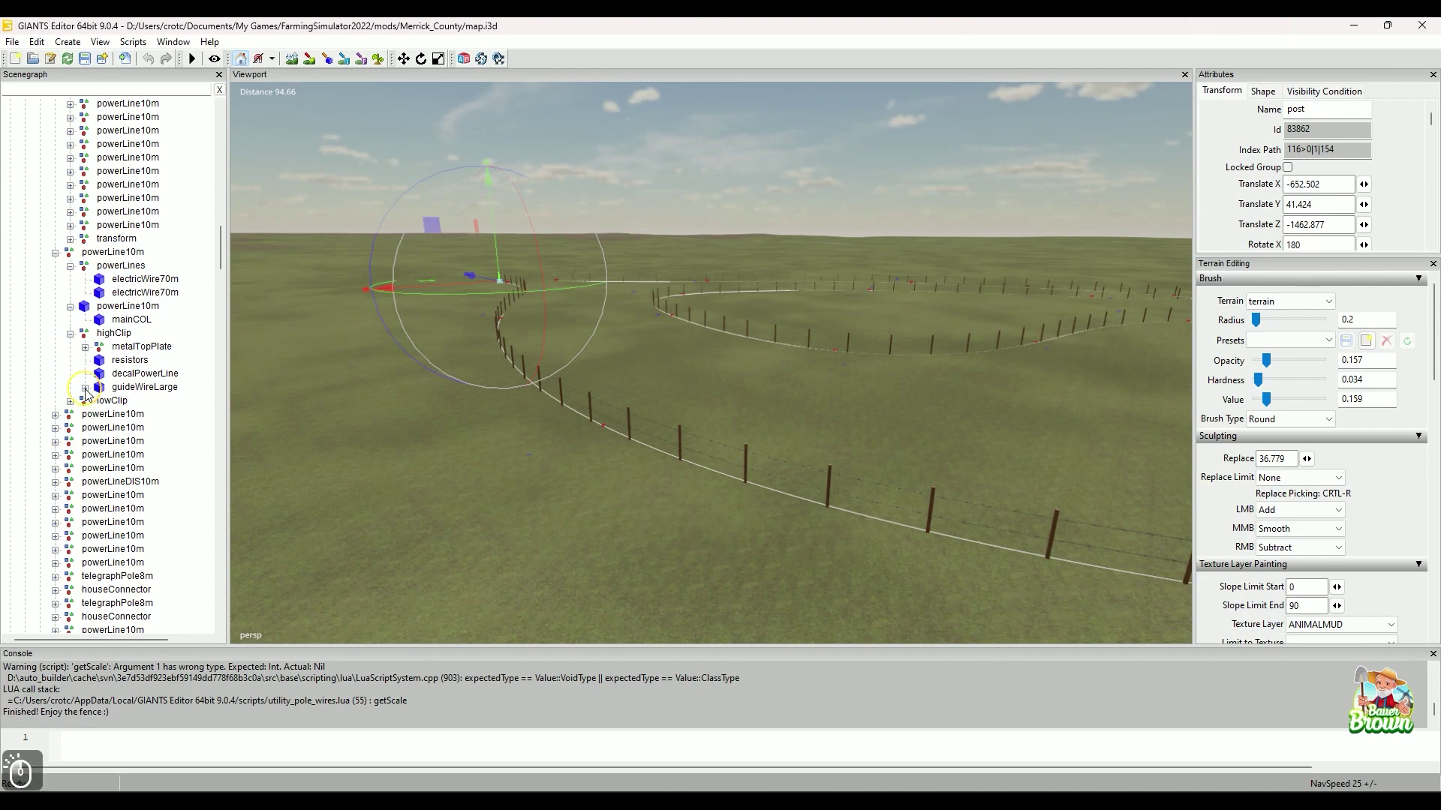
click(85, 388)
click(70, 388)
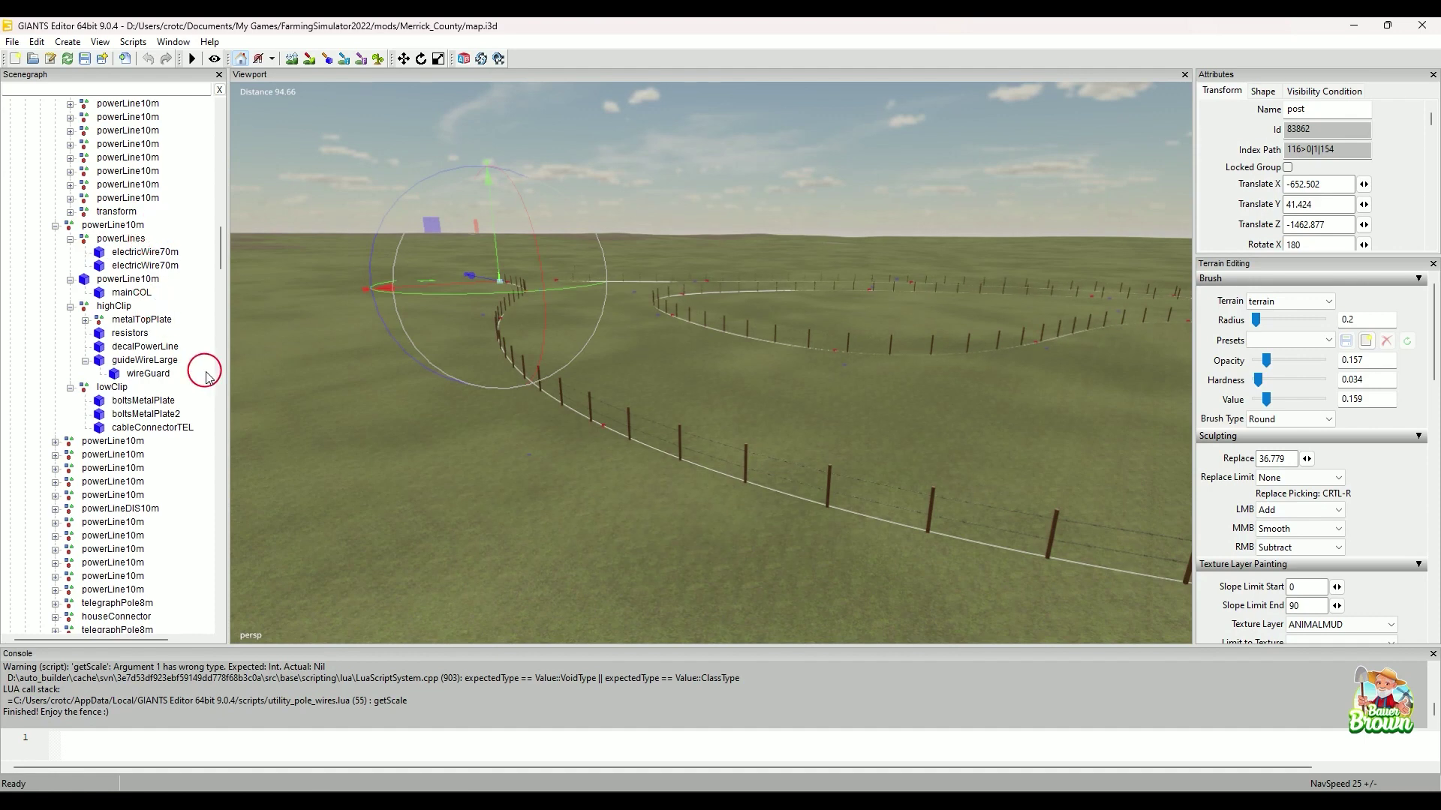
Inspect the finished barbed wire fence from low and elevated viewpoints, including its open ends and inner curves
alt+drag(392, 439, 360, 405)
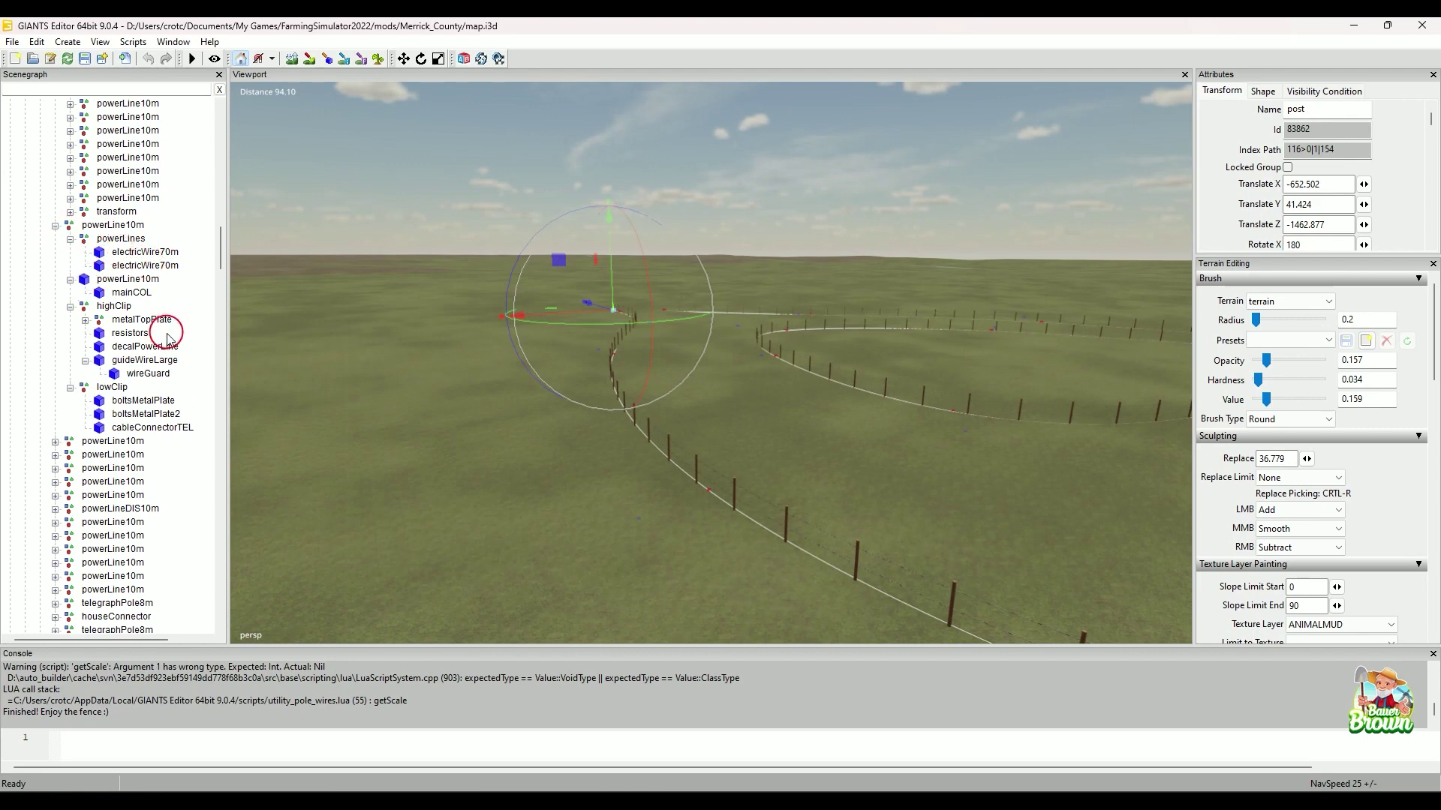
alt+drag(341, 287, 775, 497)
alt+right_drag(775, 498, 902, 430)
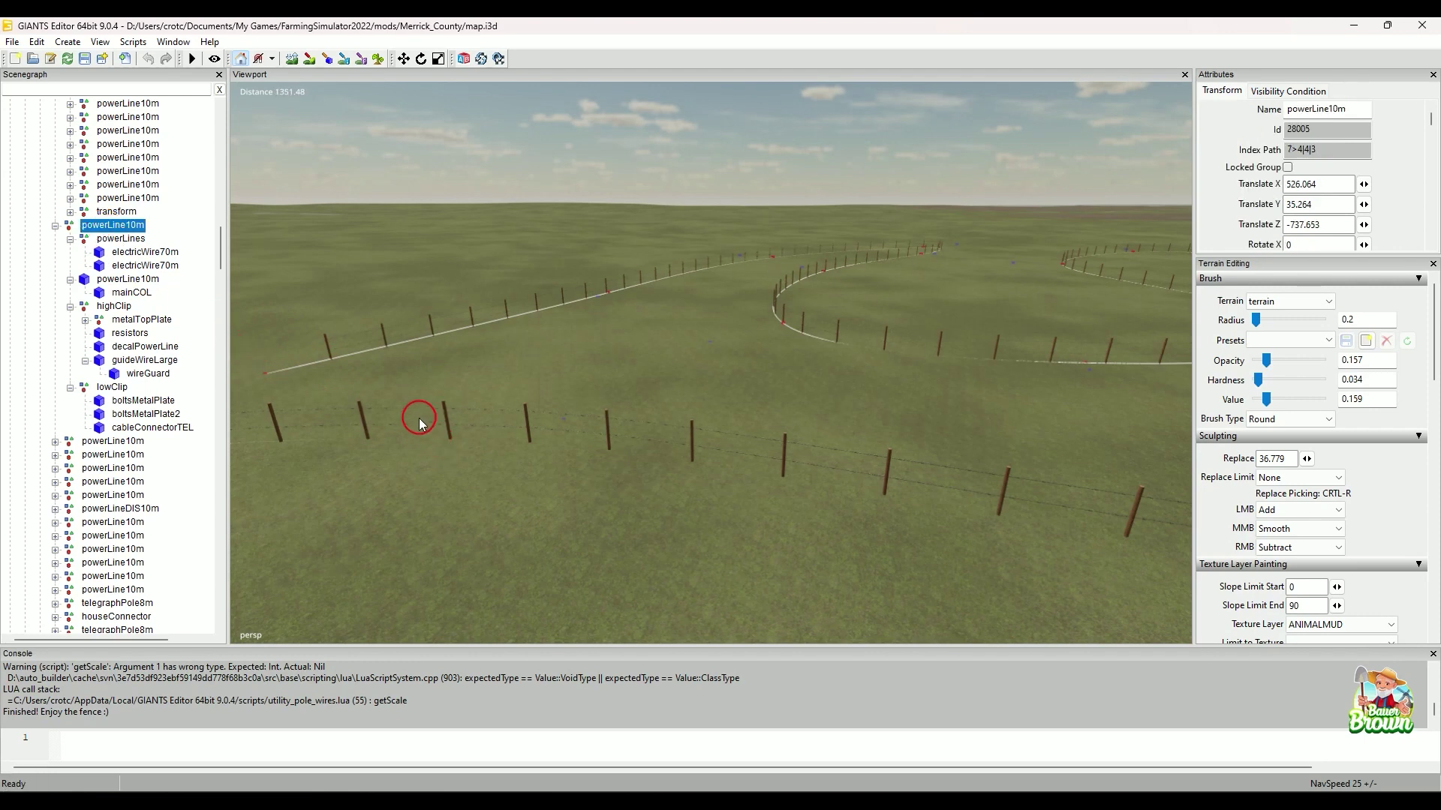
alt+drag(418, 423, 637, 495)
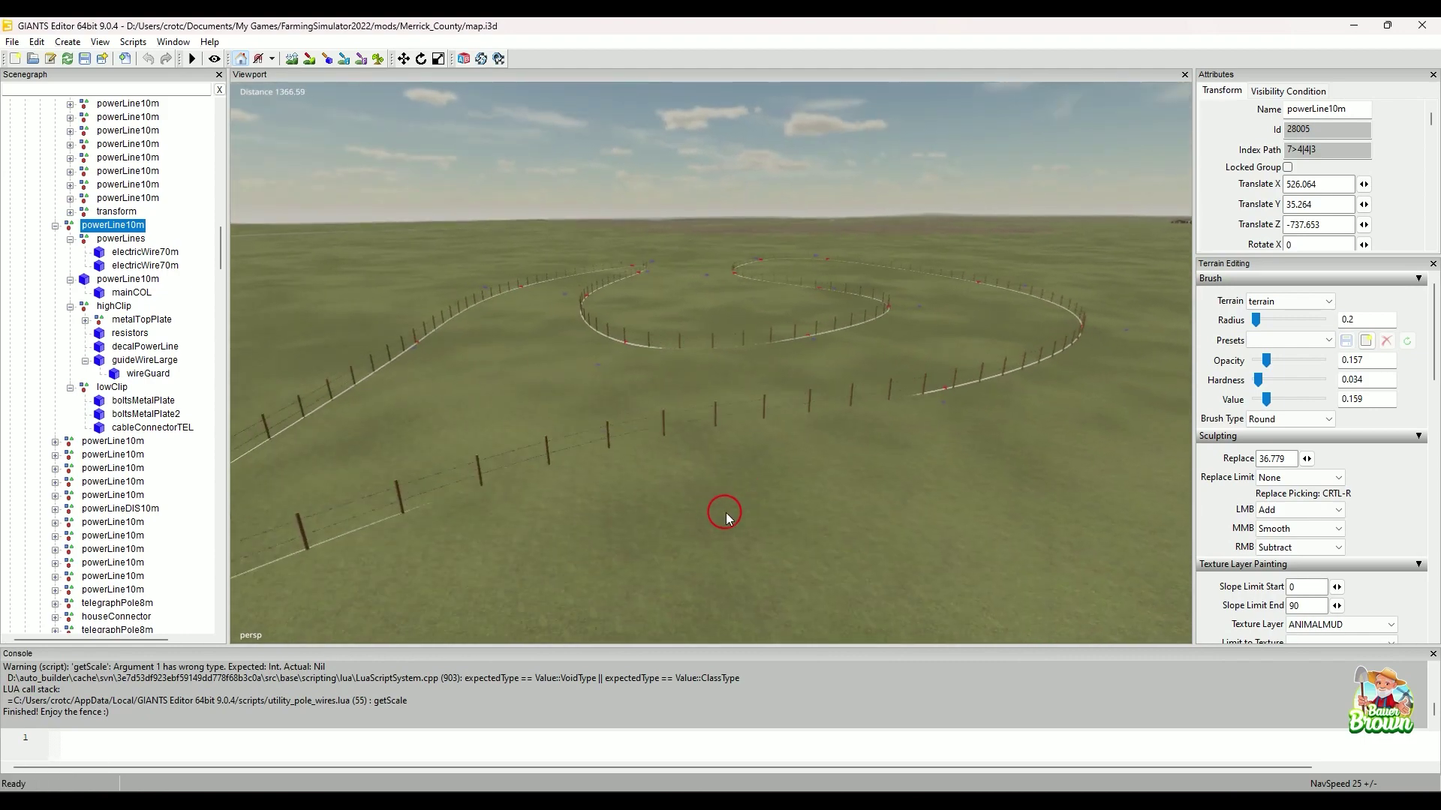
alt+drag(727, 516, 545, 518)
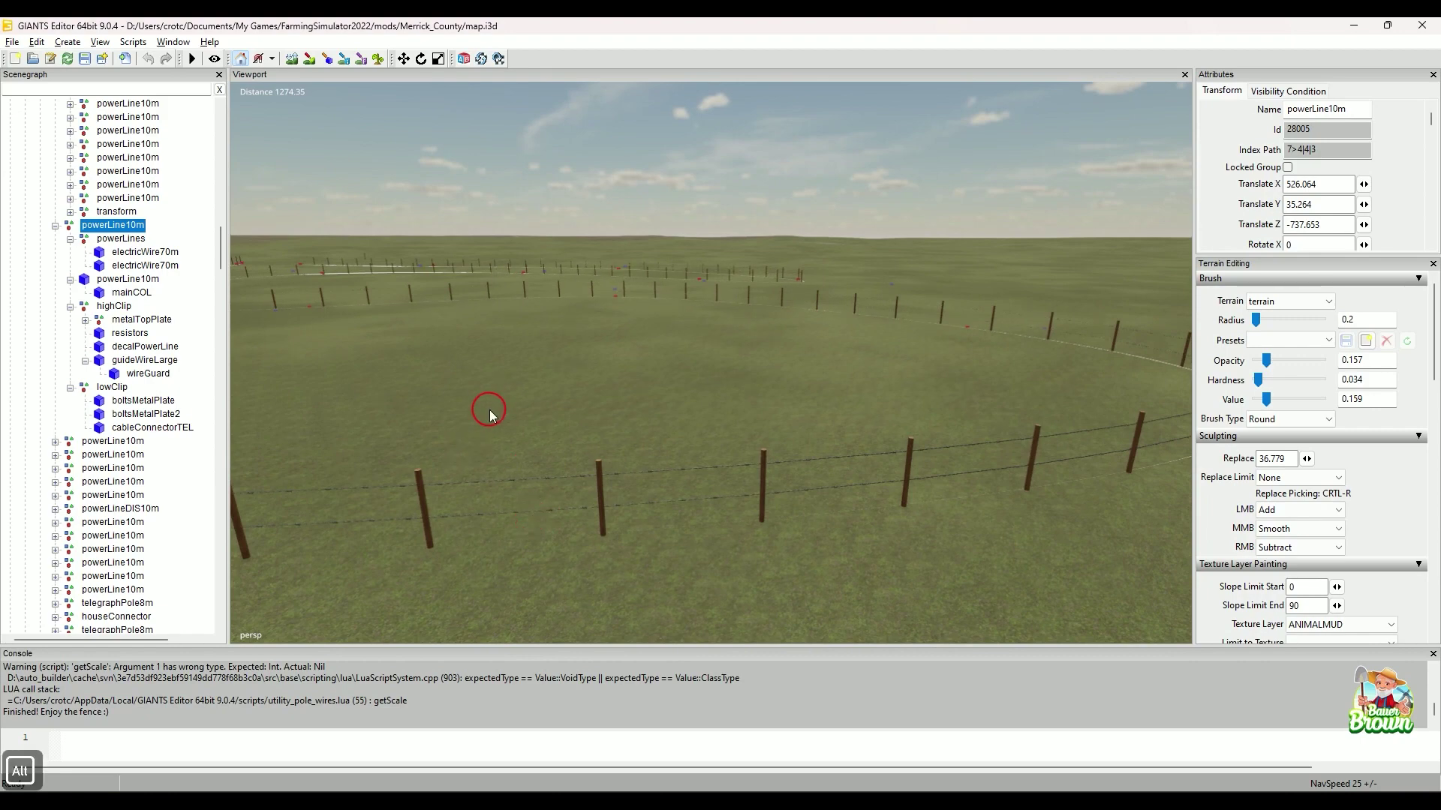
alt+drag(489, 414, 802, 519)
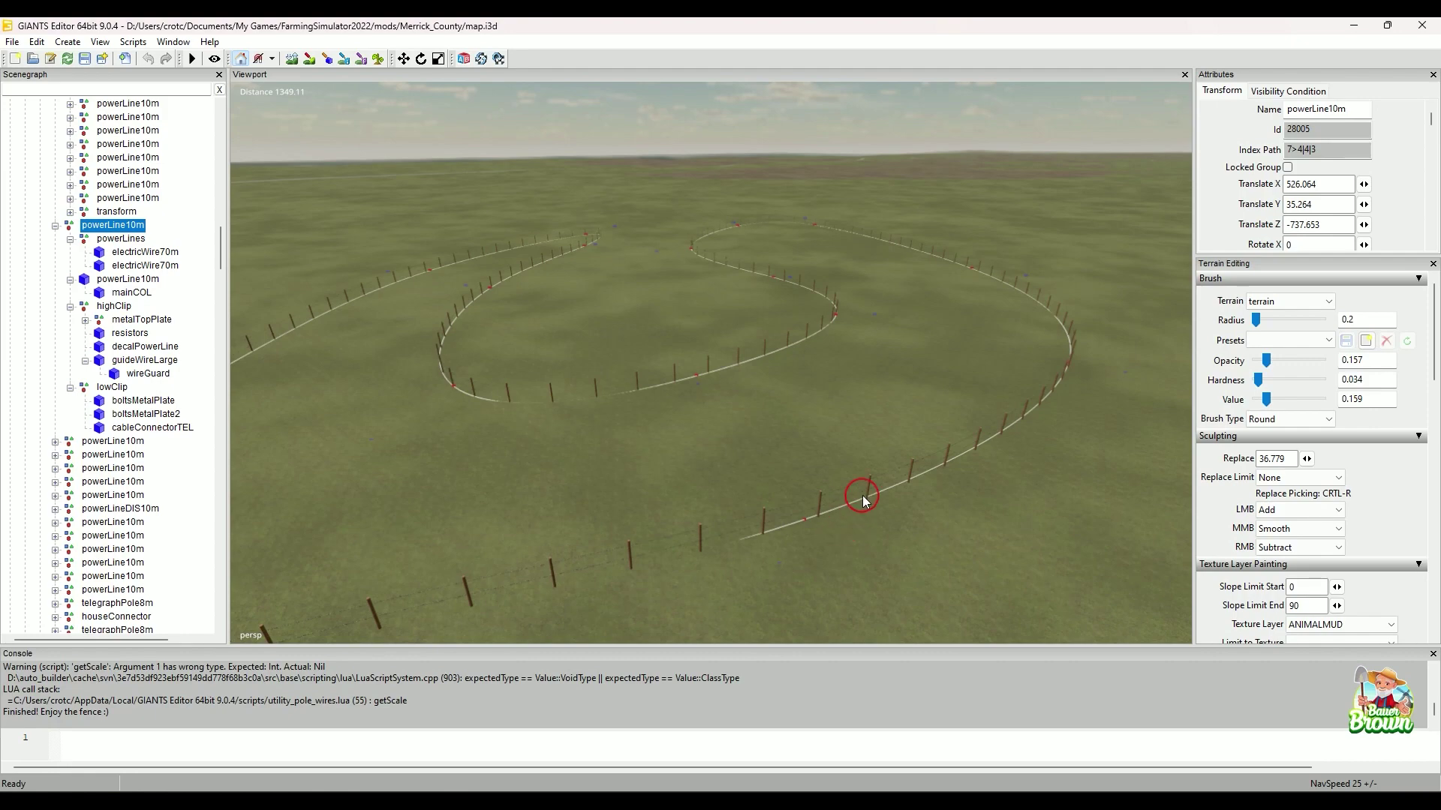
alt+drag(836, 436, 838, 473)
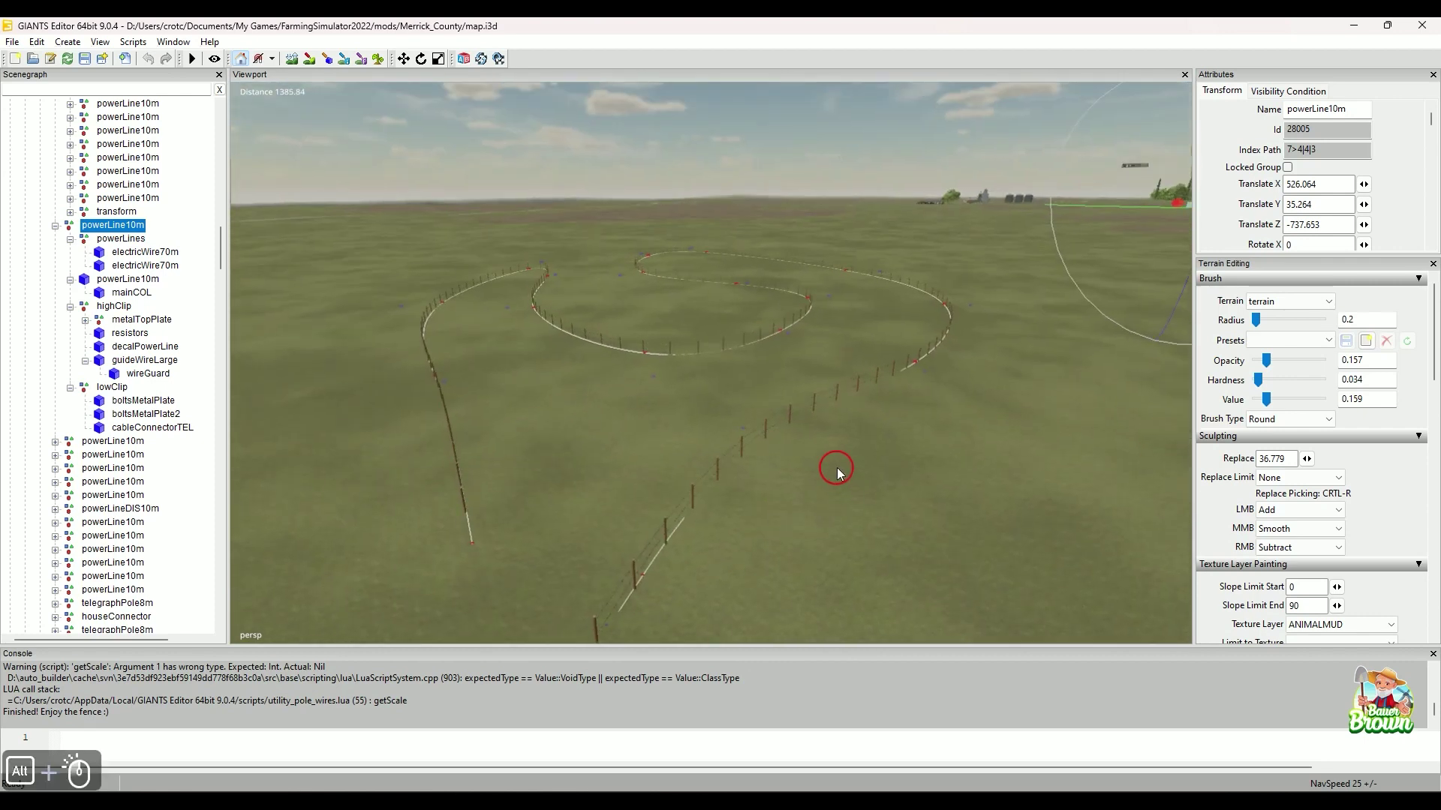